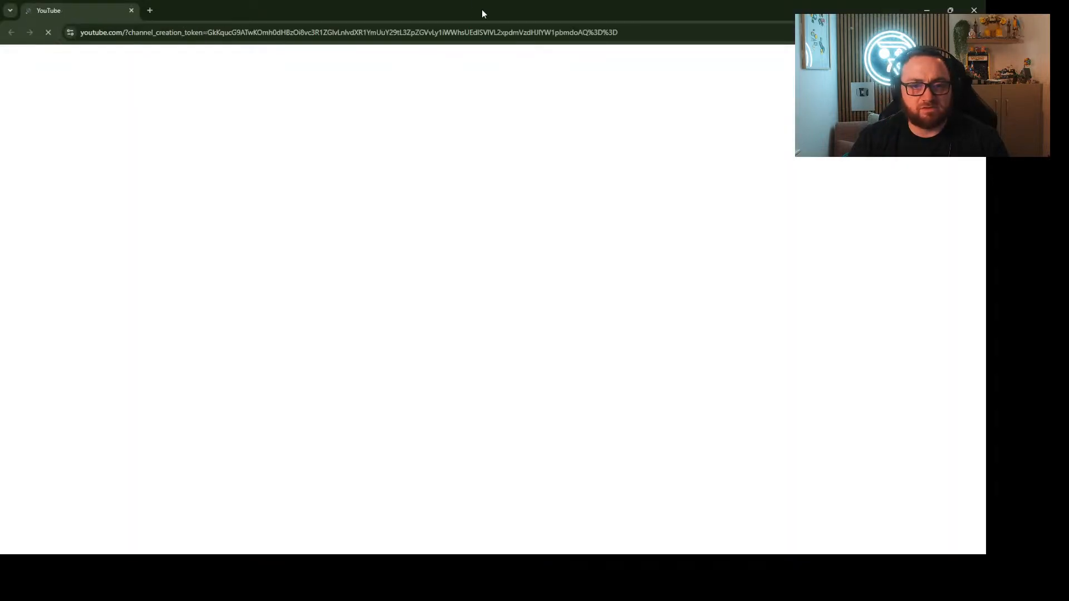
left_click_drag(482, 8, 485, 0)
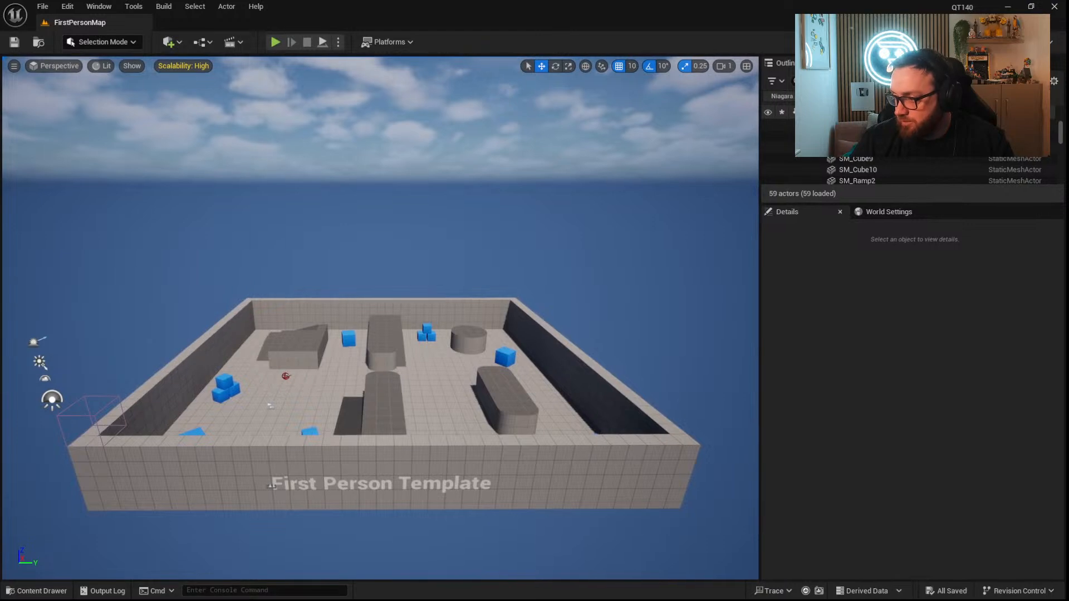
right_click_drag(536, 333, 563, 370)
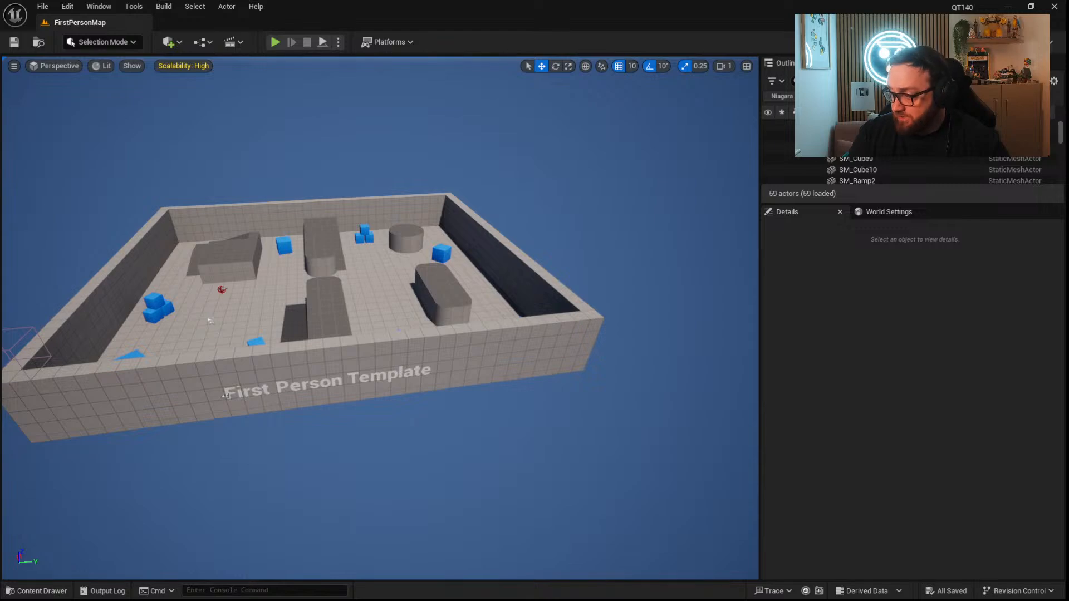
right_click_drag(534, 255, 406, 274)
mouse_move(530, 283)
right_mouse_down()
mouse_move(525, 306)
mouse_move(541, 259)
mouse_move(538, 271)
right_mouse_up()
right_click_drag(503, 311, 504, 310)
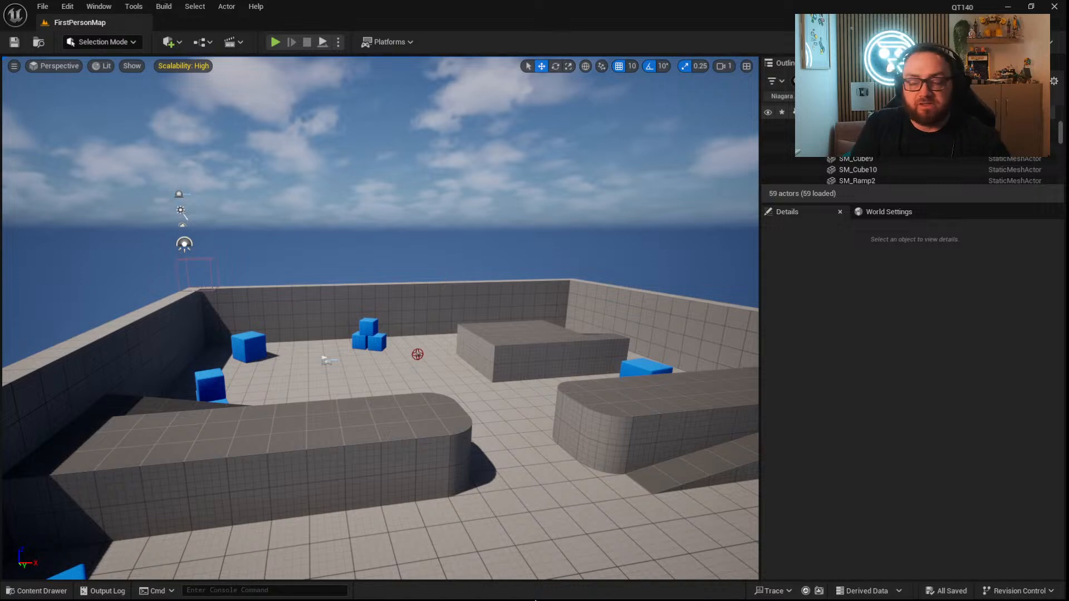
right_click_drag(537, 475, 572, 520)
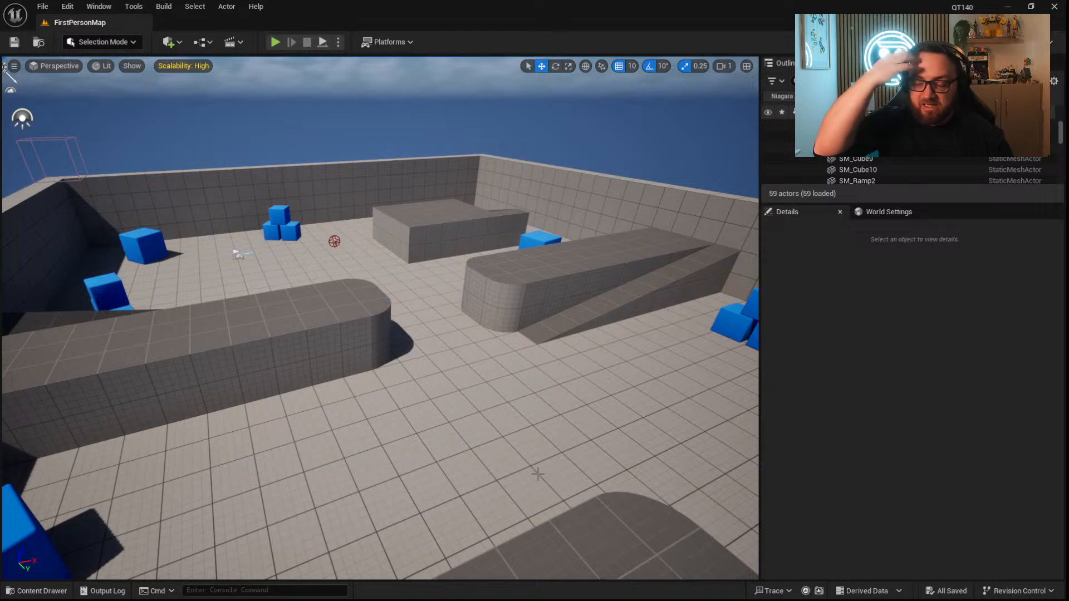
right_click_drag(527, 362, 584, 326)
key("w")
key("s")
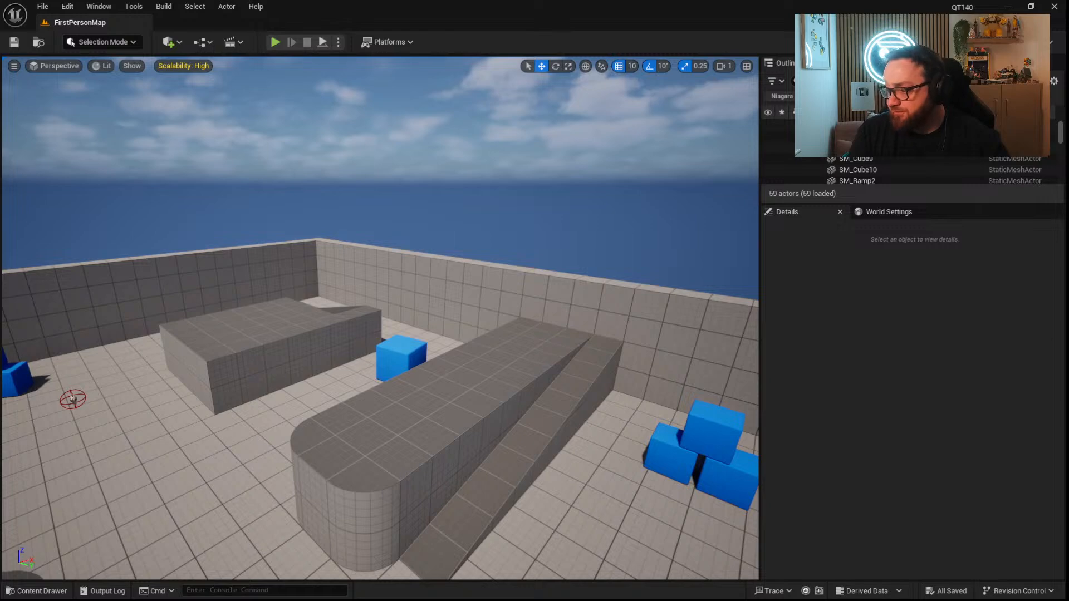
key("s")
right_click_drag(590, 345, 395, 370)
key("d")
key("w")
key("d")
key("s")
right_click_drag(688, 249, 329, 212)
key("d")
key("d")
key("w")
key("d")
right_click_drag(714, 282, 953, 269)
key("w")
key("w")
key("d")
key("s")
key("a")
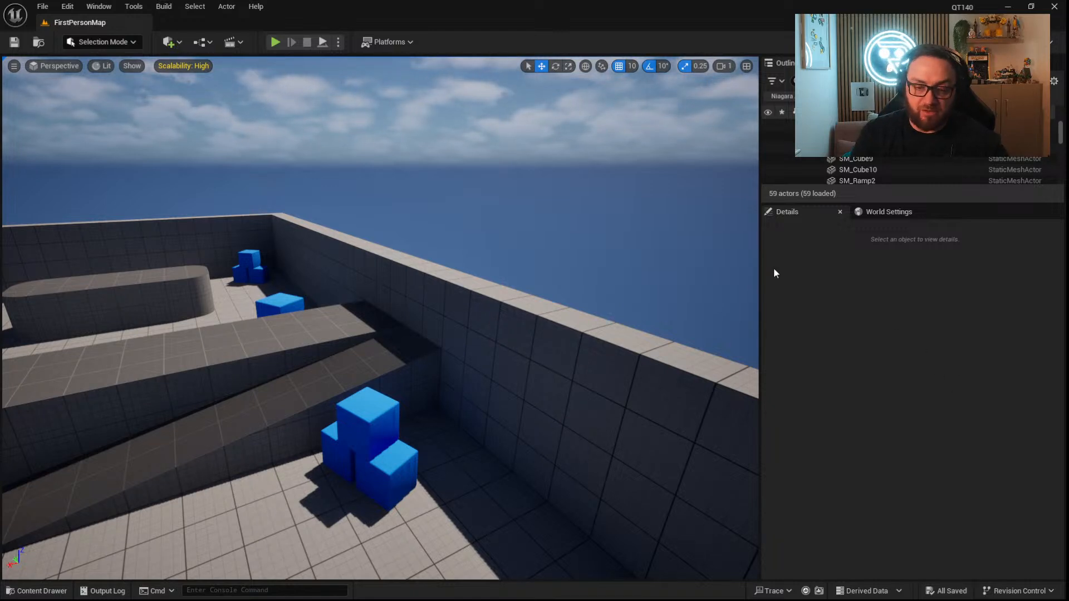
left_click(467, 234)
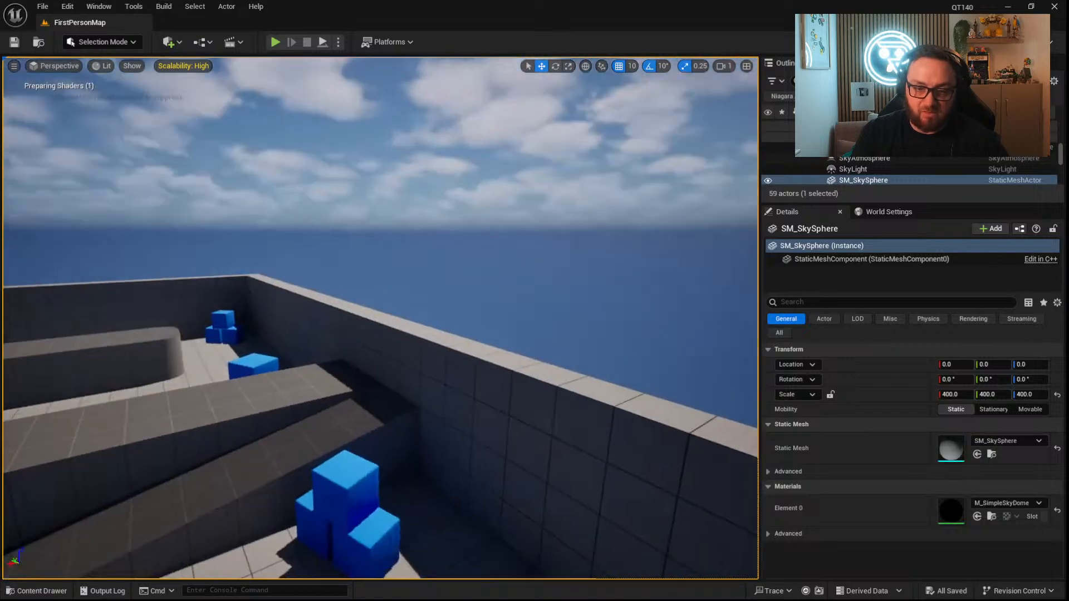
middle_click_drag(467, 234, 484, 254)
mouse_move(543, 306)
right_mouse_down()
mouse_move(518, 362)
mouse_move(506, 342)
mouse_move(423, 337)
mouse_move(544, 312)
right_mouse_up()
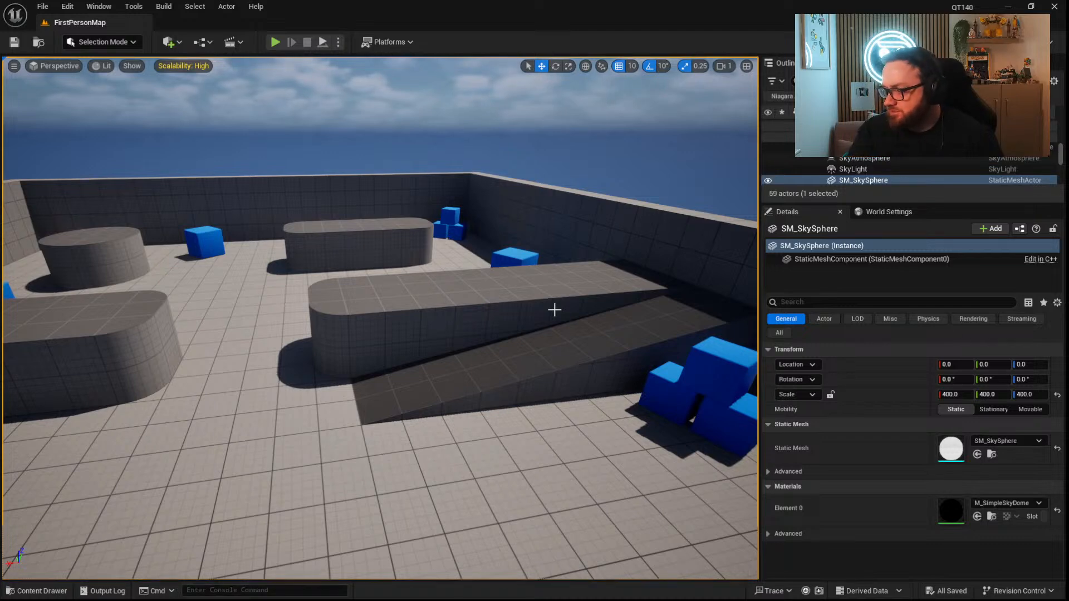
mouse_move(452, 215)
right_mouse_down()
mouse_move(431, 207)
mouse_move(496, 214)
mouse_move(449, 213)
right_mouse_up()
key("d")
key("e")
key("a")
right_click_drag(387, 290, 409, 290)
key("d")
key("w")
right_click_drag(420, 239, 472, 212)
key("s")
key("a")
key("a")
key("s")
key("w")
key("d")
right_click_drag(388, 384, 388, 388)
key("a")
right_click_drag(360, 465, 367, 545)
key("d")
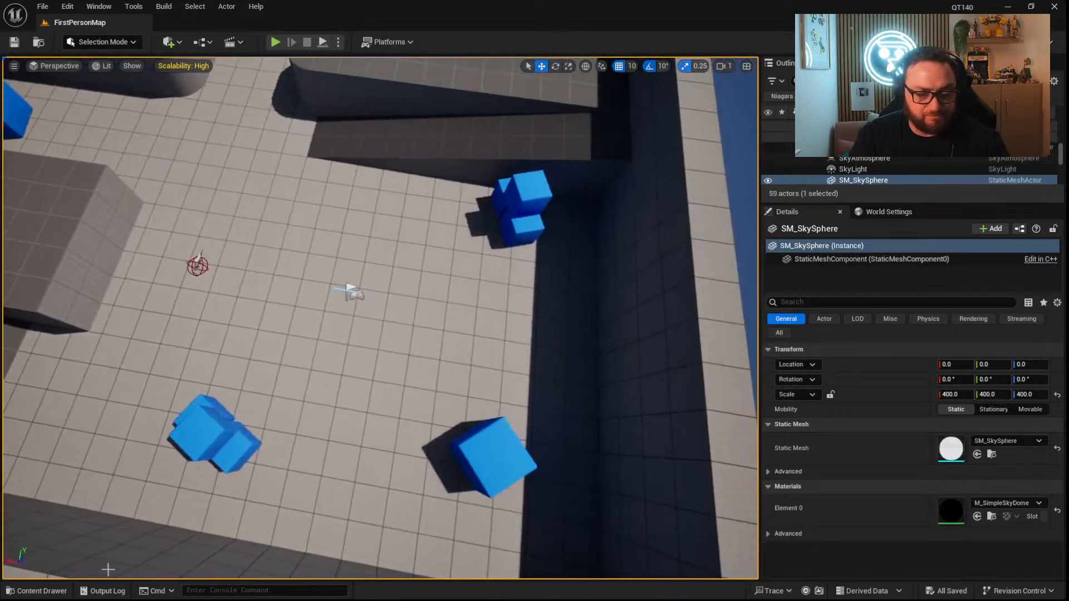
Create a Blueprint Class in the Content folder with Actor as parent and name it BP_RTSCamera.
left_click(52, 593)
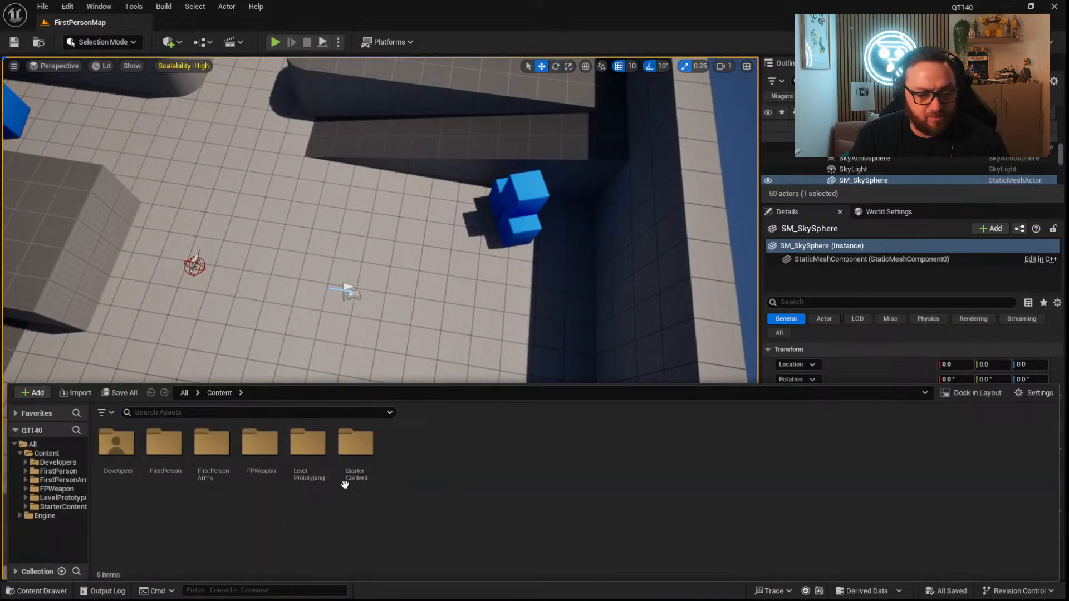
right_click(422, 468)
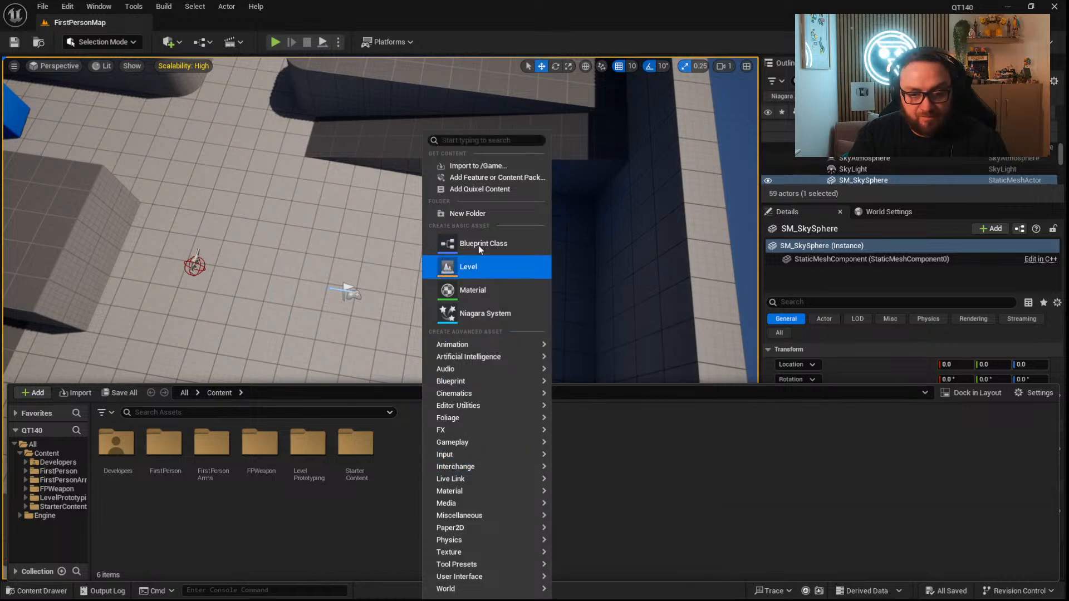
left_click(372, 519)
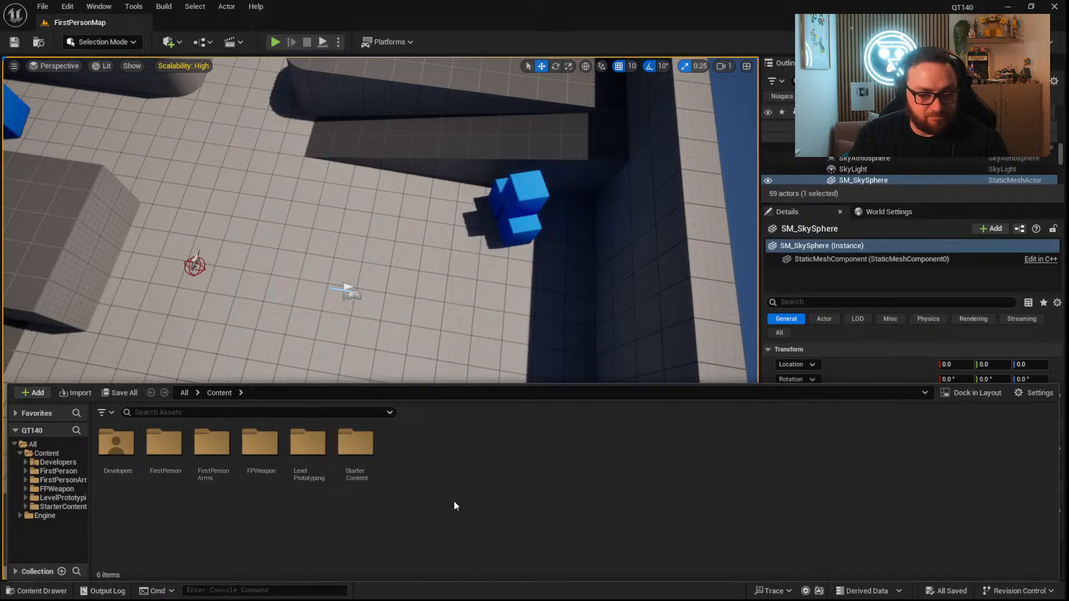
right_click(466, 489)
left_click(513, 200)
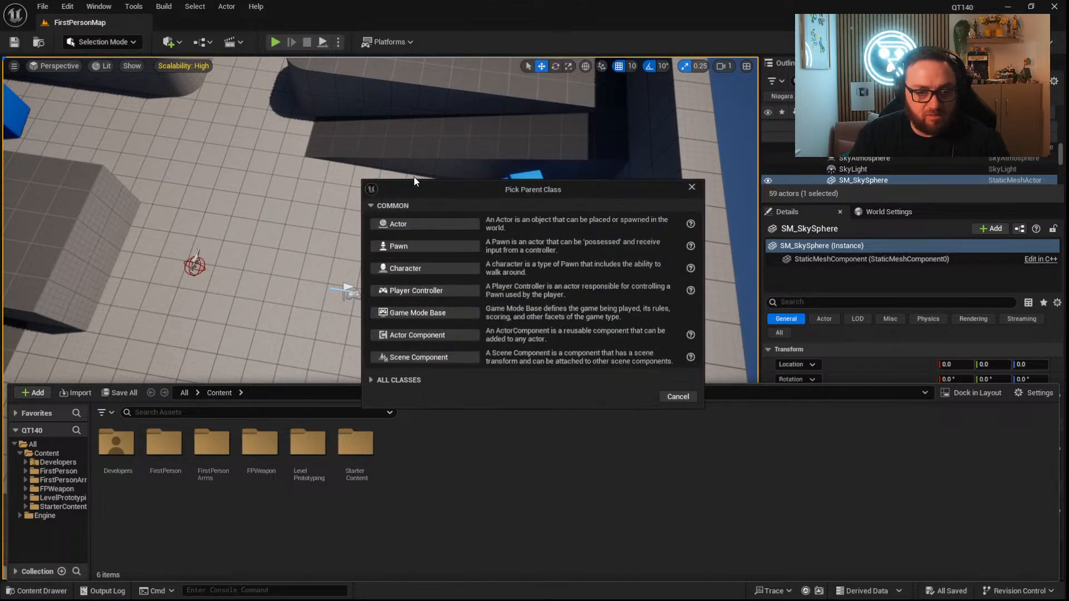
left_click(405, 224)
type("BP_RTS_")
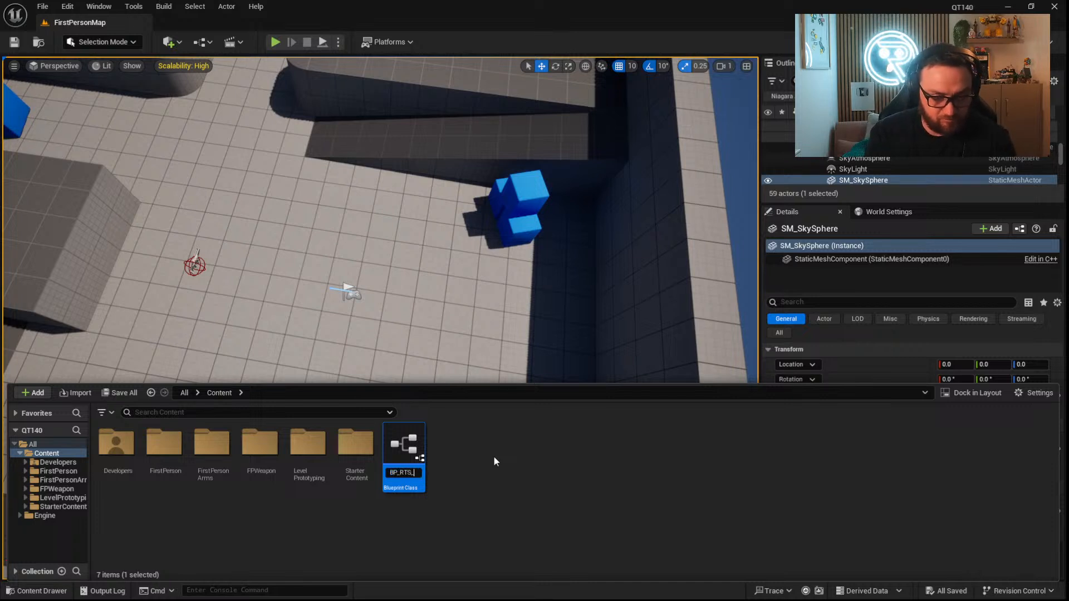
type("Camer")
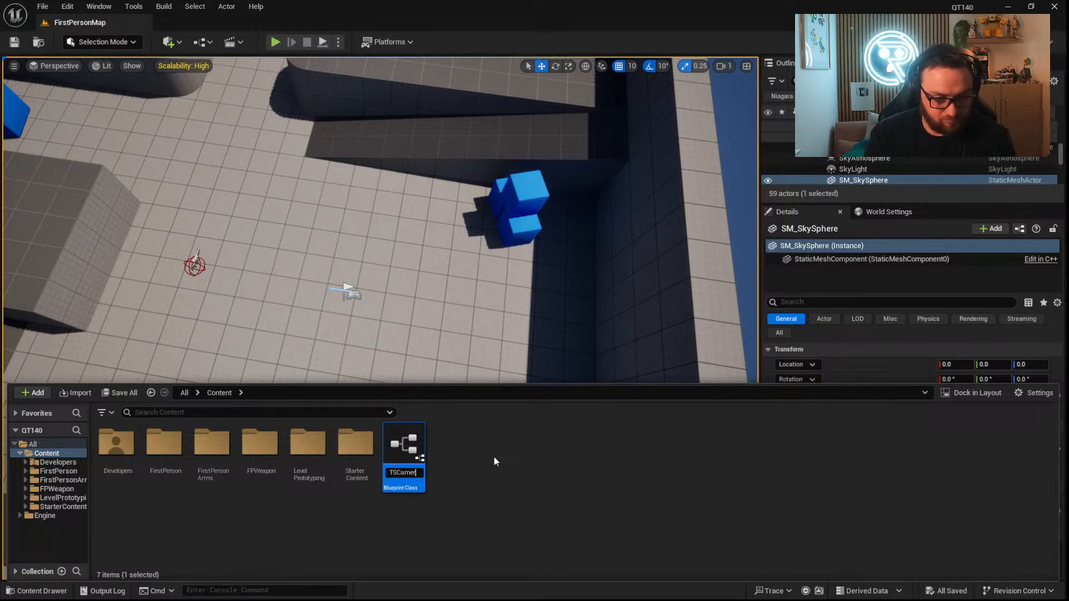
type("a")
key("Return")
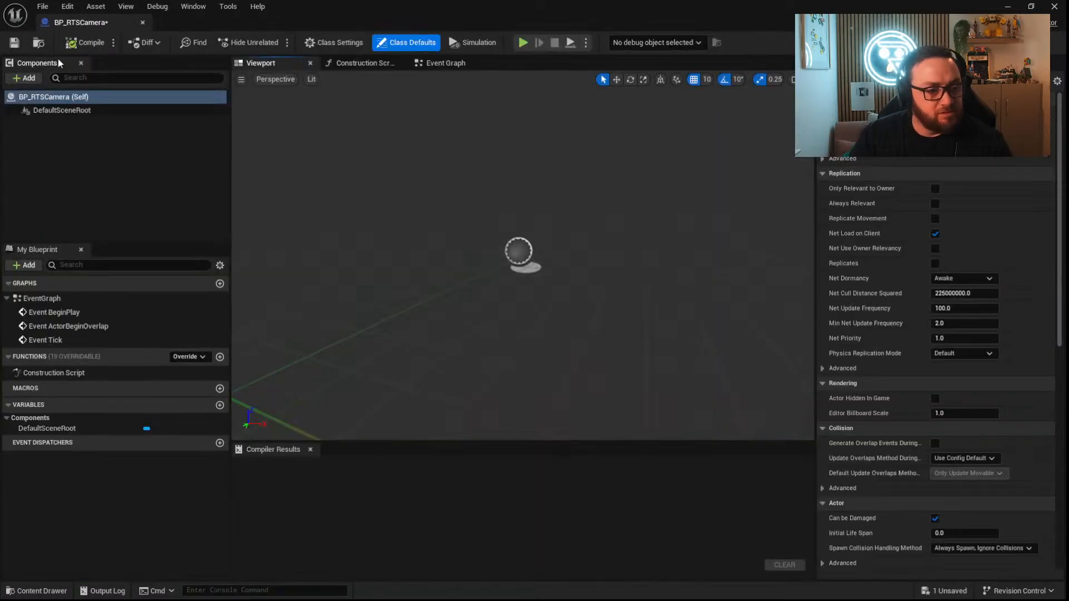
Add a Camera component to the BP_RTSCamera Blueprint.
left_click(28, 78)
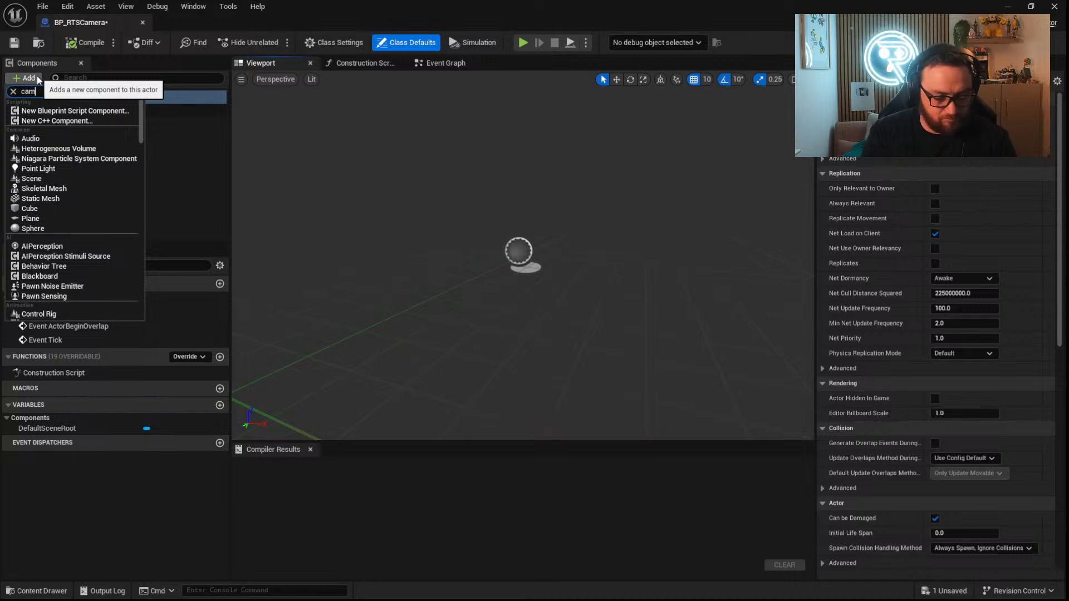
type("camera")
left_click(44, 126)
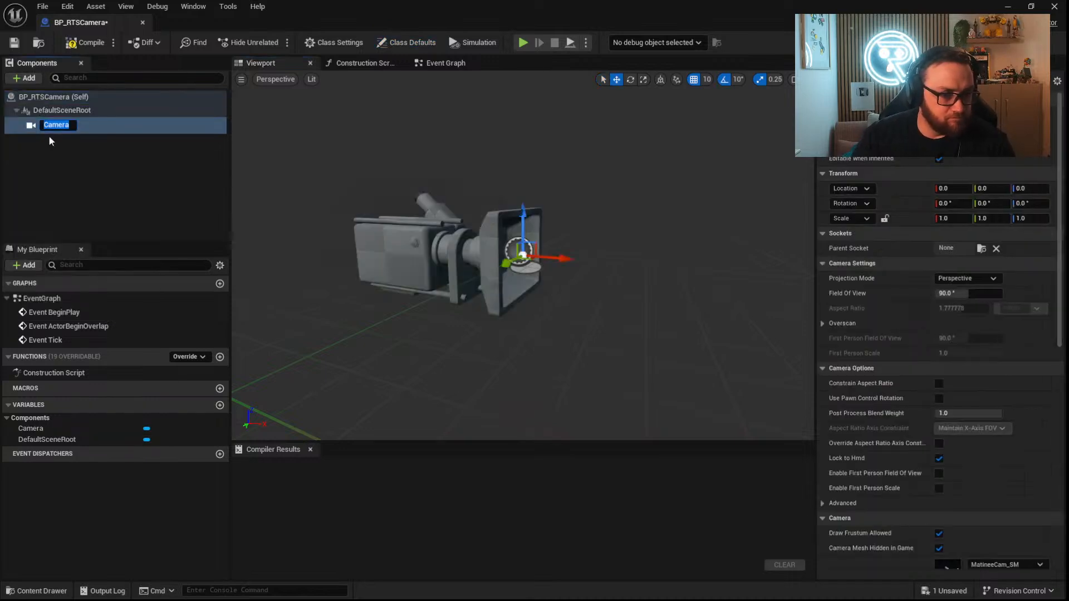
Add a Spring Arm component under the scene root and attach the Camera to it as its child.
left_click(32, 78)
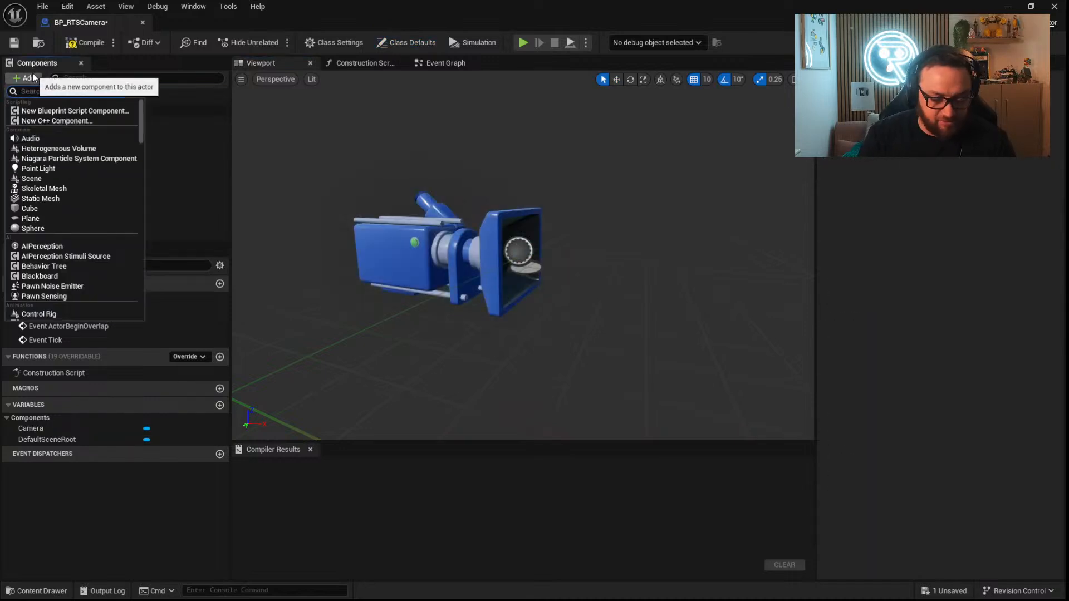
type("spring")
left_click(41, 107)
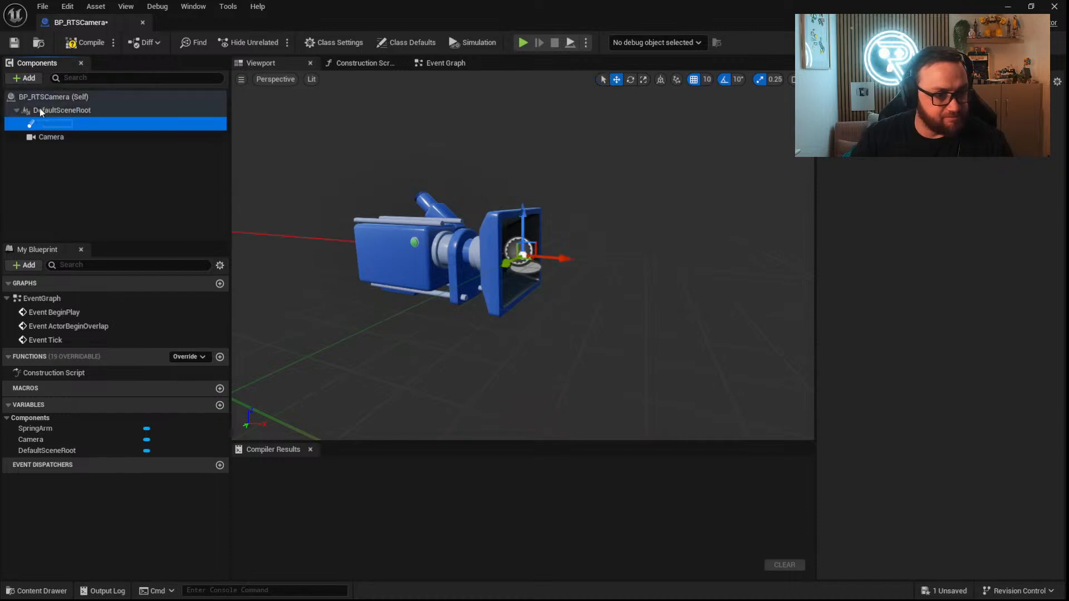
left_click(52, 137)
left_click_drag(50, 137, 58, 125)
Disable Inherit Pitch, Inherit Yaw and Inherit Roll on the SpringArm component.
left_click(55, 123)
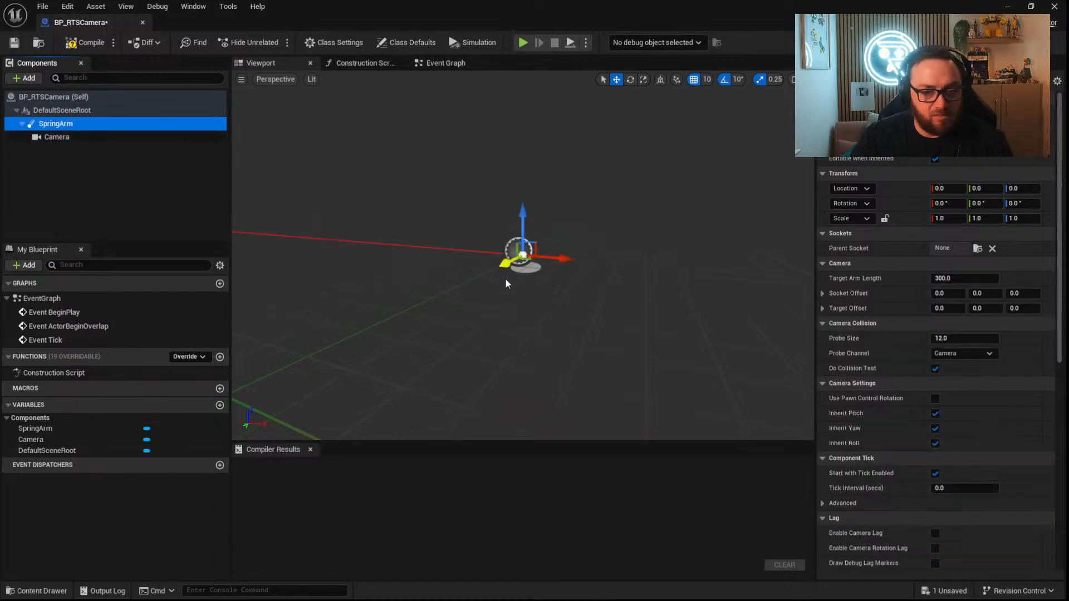
scroll(244, 395, "down", 3)
left_click(935, 413)
left_click(935, 428)
left_click(934, 443)
Rotate the SpringArm to a pitch of -50 degrees so the camera looks down at an angle.
key("e")
left_click_drag(523, 234, 508, 208)
left_click_drag(570, 289, 562, 362)
Set the SpringArm's Target Arm Length to 1000 and compile the Blueprint.
left_click(969, 279)
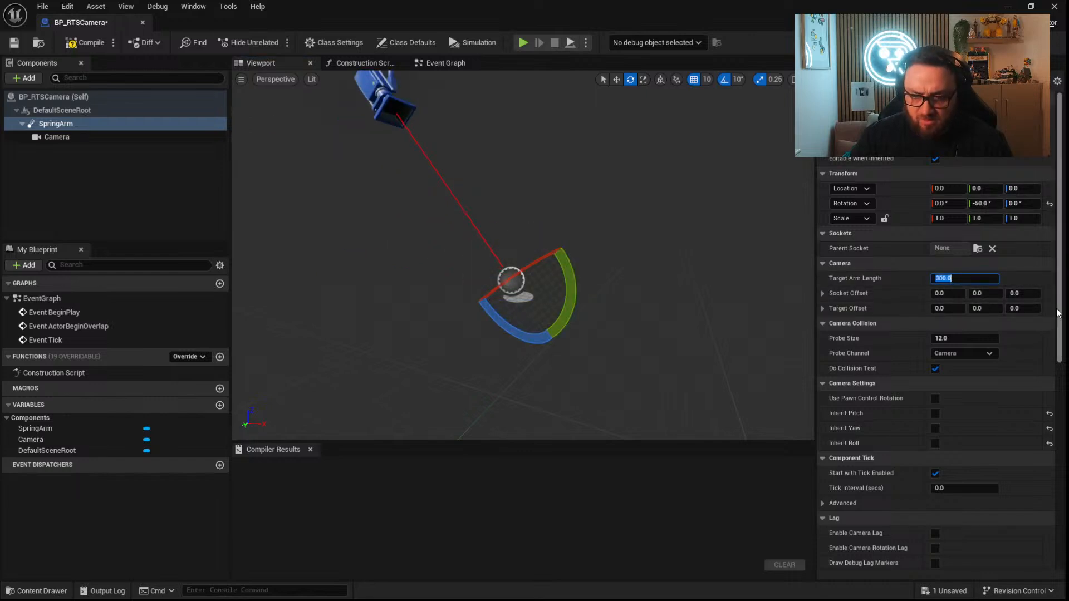
type("1000")
key("Return")
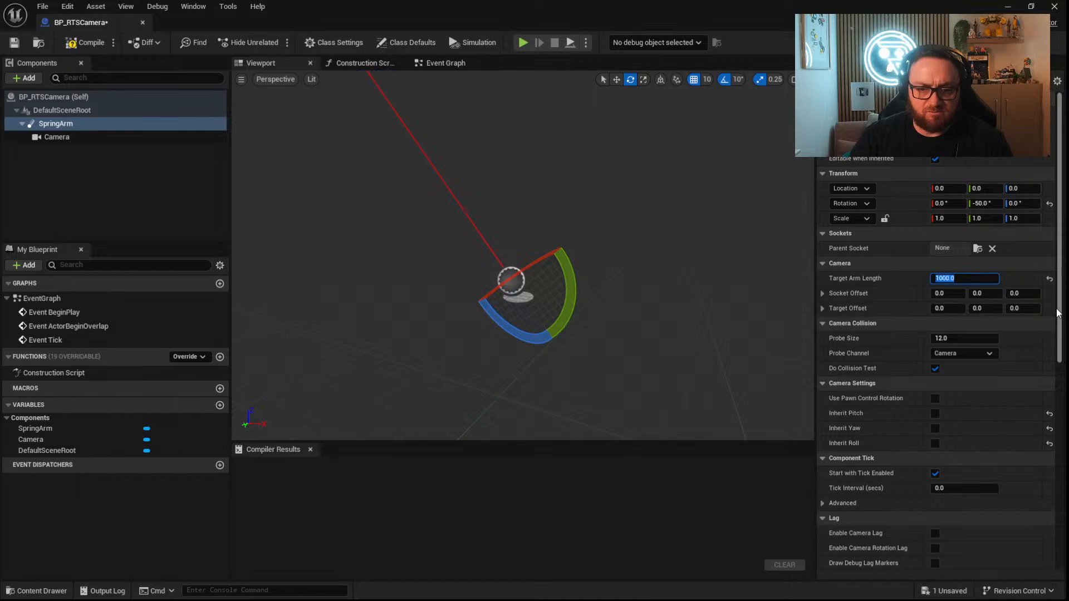
left_click(87, 43)
Add a Get Player Controller node to the event graph below Event BeginPlay.
left_click(446, 63)
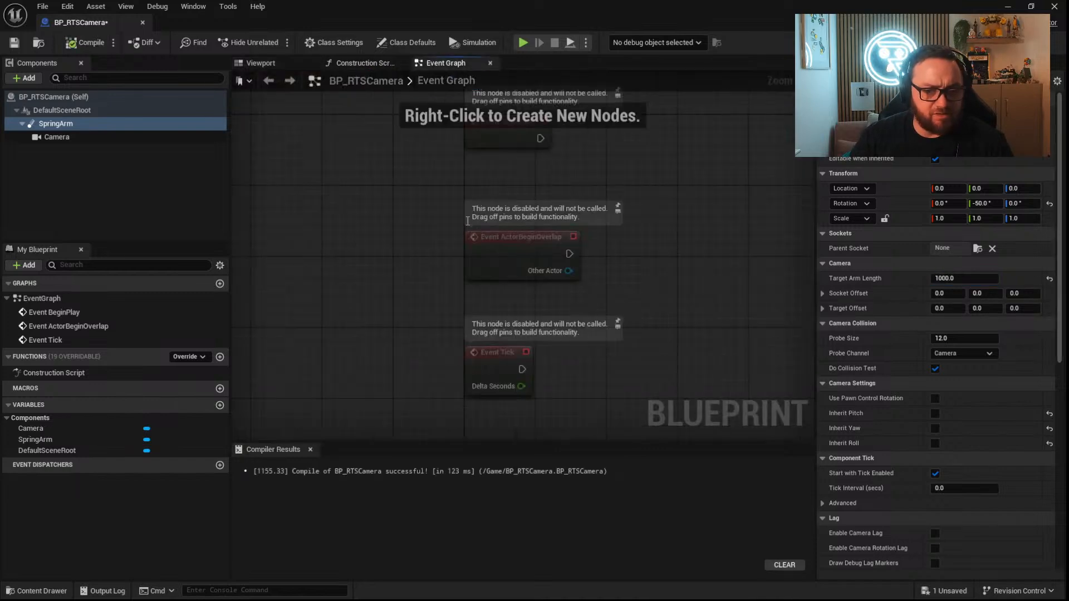
scroll(452, 170, "up", 3)
left_click(452, 167)
left_click_drag(452, 170, 452, 160)
right_click(470, 269)
type("get player controlle")
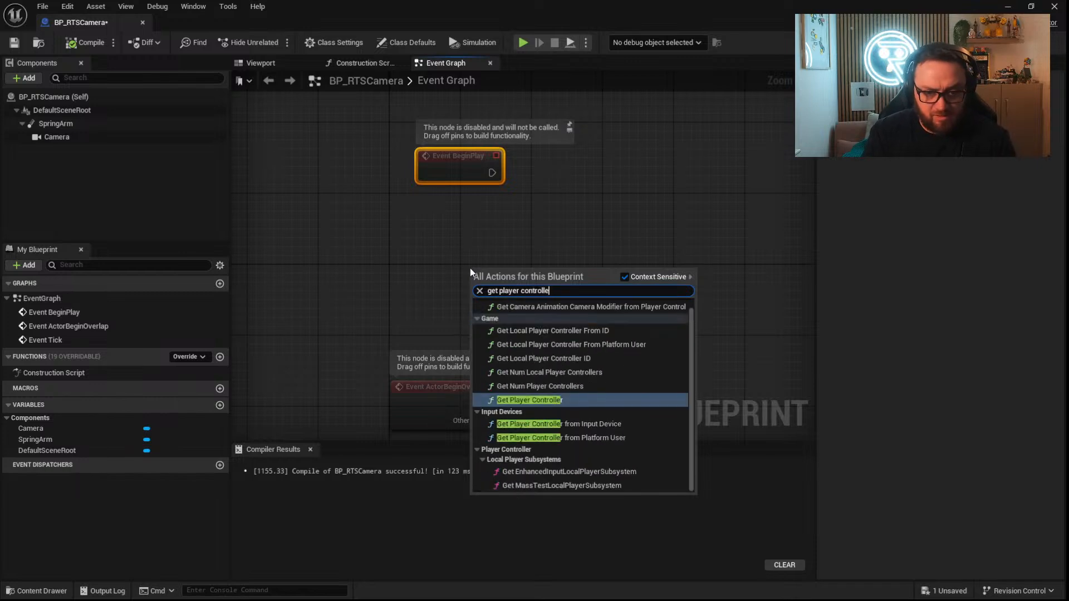
key("Return")
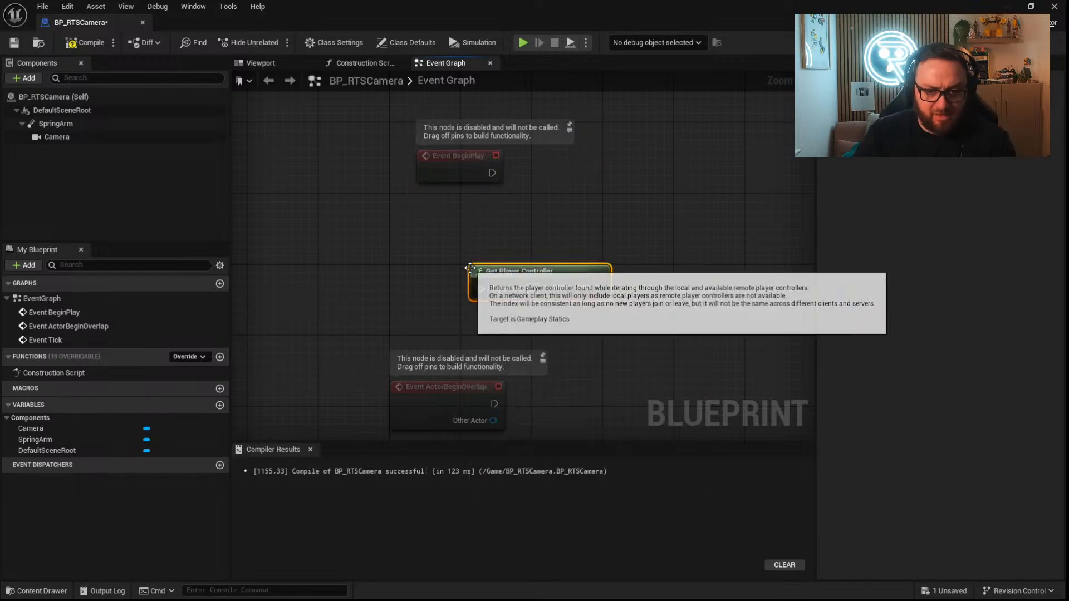
Add a Set View Target with Blend node targeting the player controller and run it from Event BeginPlay.
left_click_drag(602, 299, 650, 181)
type("set view tar")
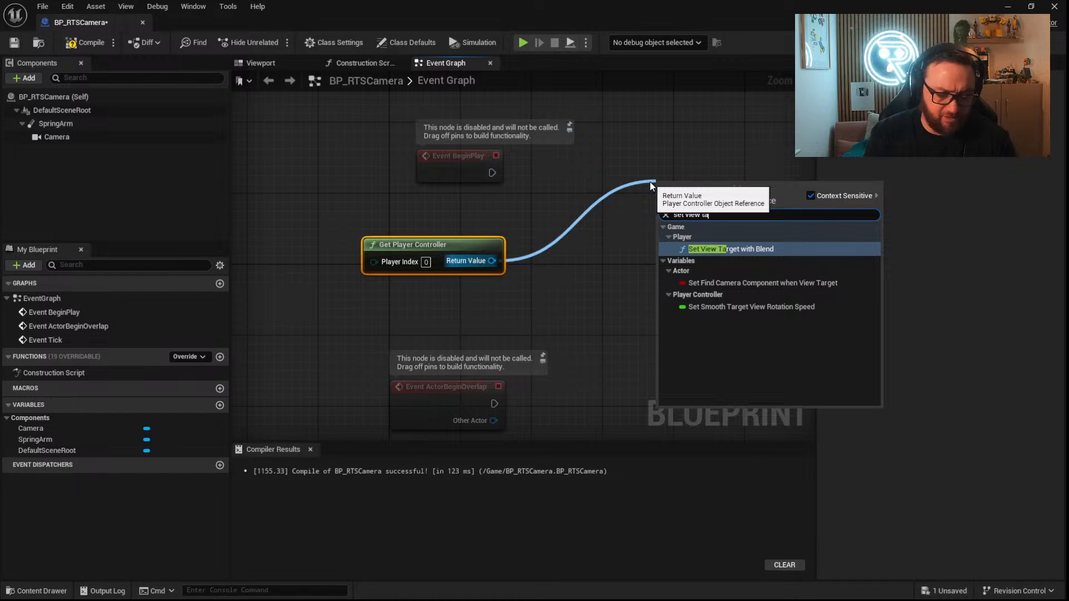
key("Return")
left_click_drag(658, 208, 492, 173)
Feed a Self reference into New View Target, align the Set View Target with Blend node with Event BeginPlay and compile.
left_click_drag(658, 241, 450, 277)
type("self")
key("Return")
left_click_drag(736, 200, 707, 164)
left_click(86, 42)
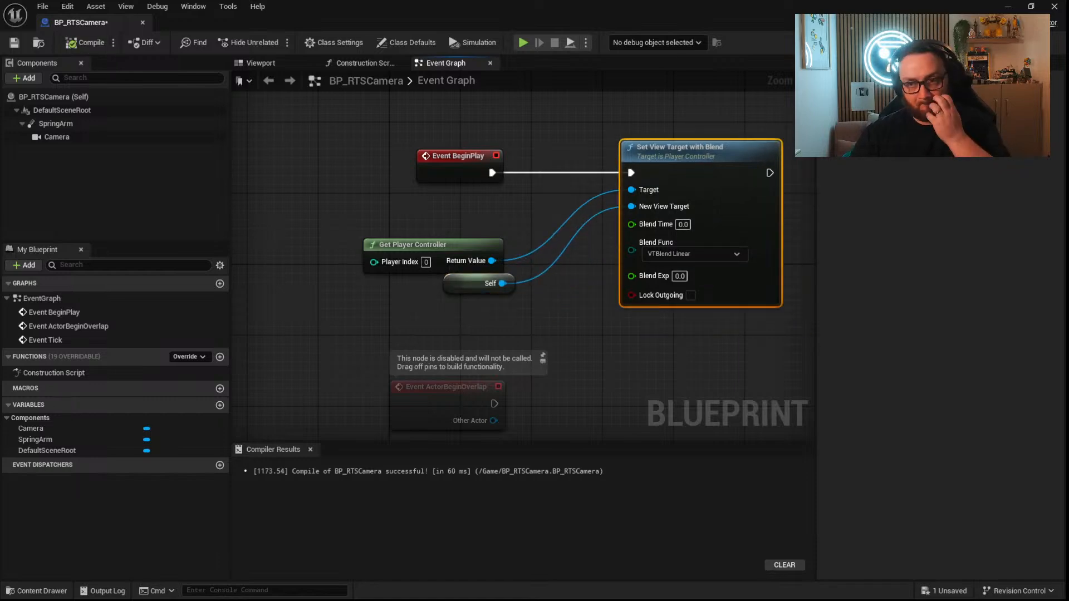
Place BP_RTSCamera in the FirstPersonMap level at about X 740, Y 970, Z 570.
left_click(1007, 7)
left_click(67, 593)
left_click_drag(403, 448, 405, 100)
right_click_drag(406, 100, 510, 33)
key("s")
right_click_drag(432, 281, 356, 253)
right_click_drag(487, 318, 523, 303)
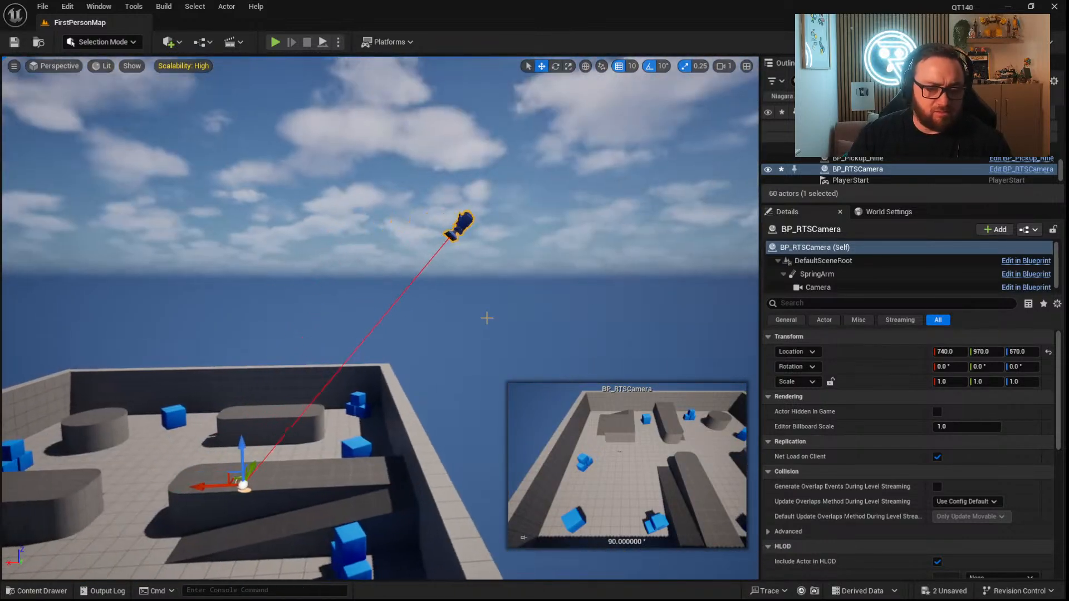
Examine the placed BP_RTSCamera, its spring arm and its camera preview from several angles around the level.
left_click(43, 591)
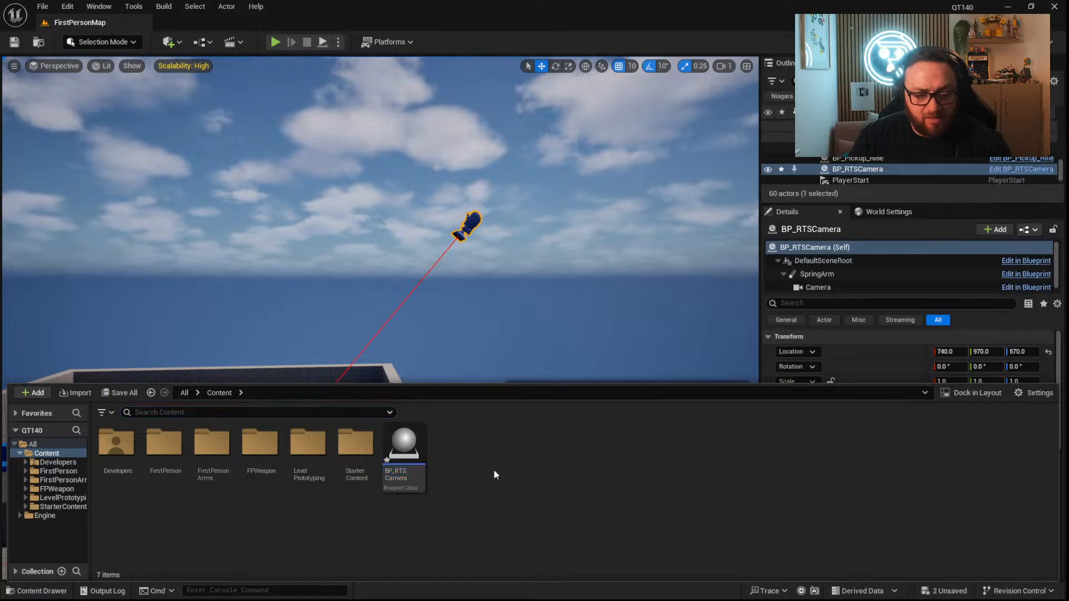
key("d")
right_click_drag(506, 303, 485, 312)
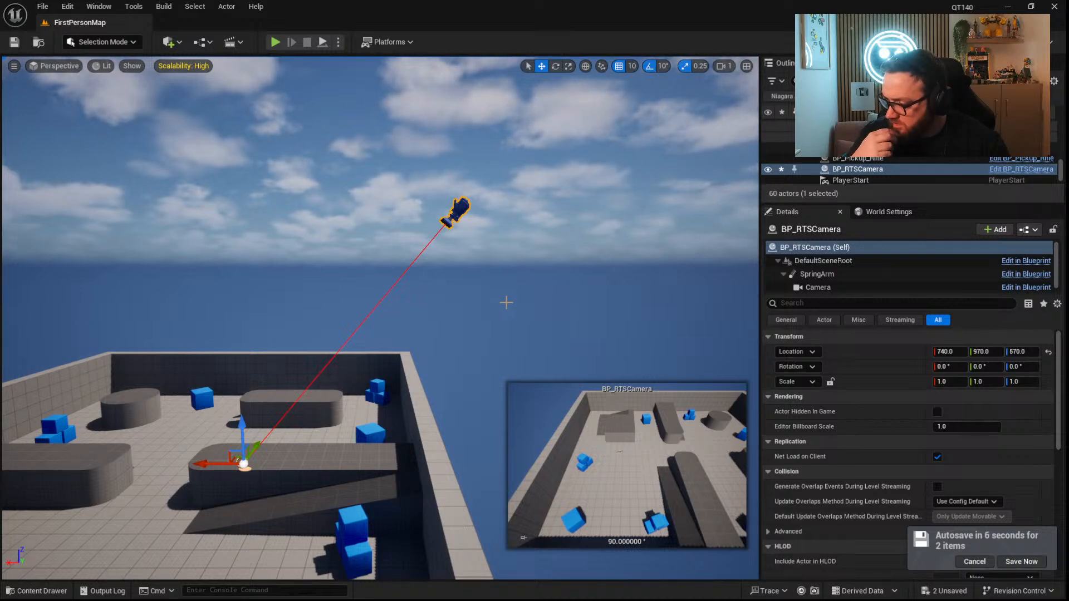
key("d")
right_click_drag(457, 337, 394, 327)
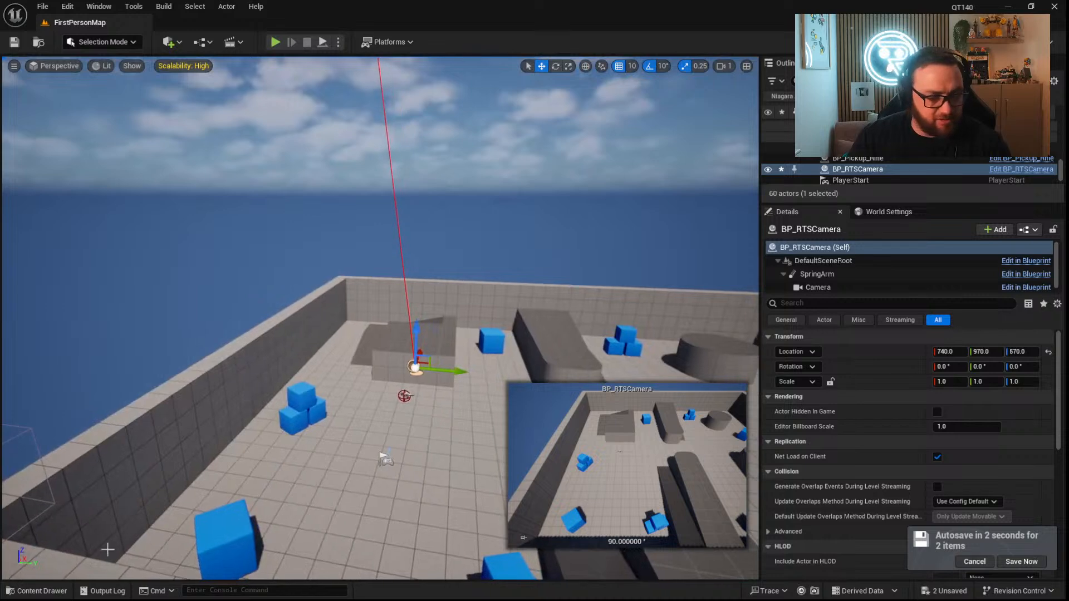
left_click(31, 592)
mouse_move(397, 242)
right_mouse_down()
mouse_move(447, 237)
mouse_move(413, 202)
mouse_move(398, 261)
right_mouse_up()
key("s")
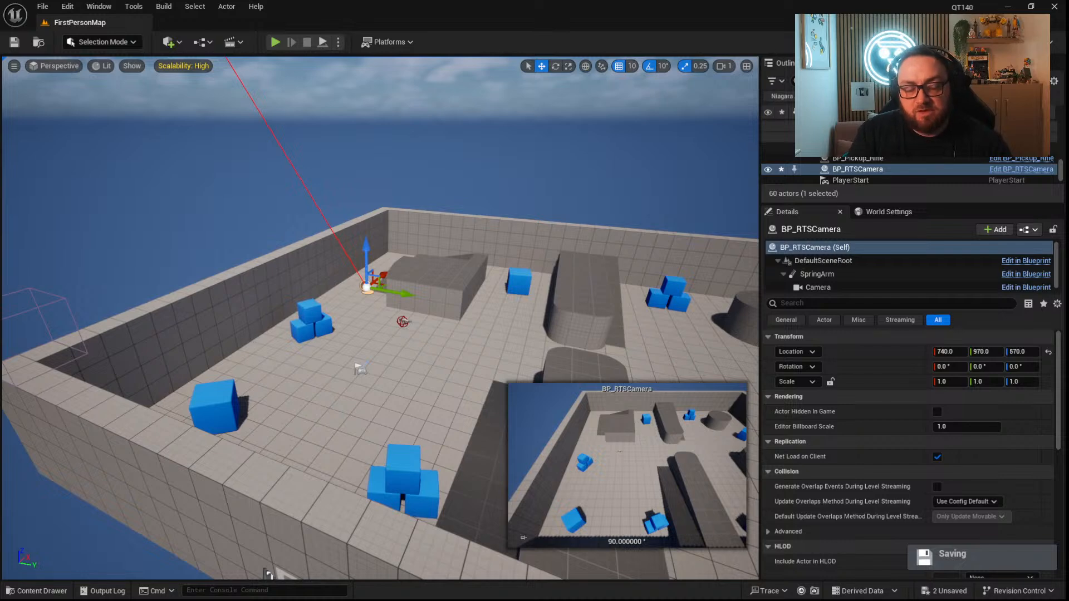
right_click_drag(382, 384, 359, 393)
key("s")
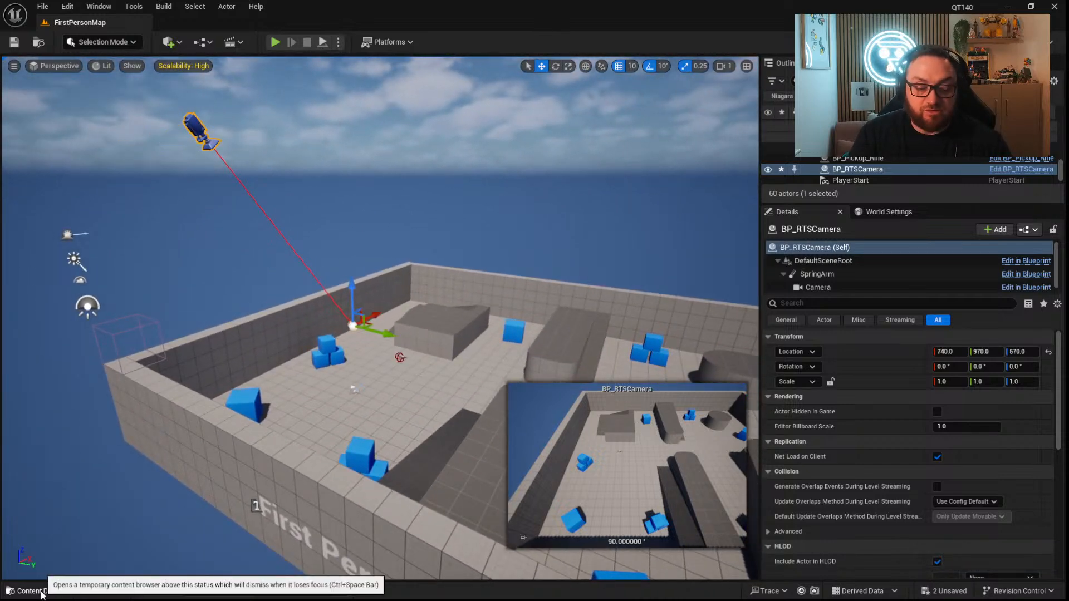
Reopen the BP_RTSCamera Blueprint at its event graph.
left_click(64, 594)
double_click(405, 455)
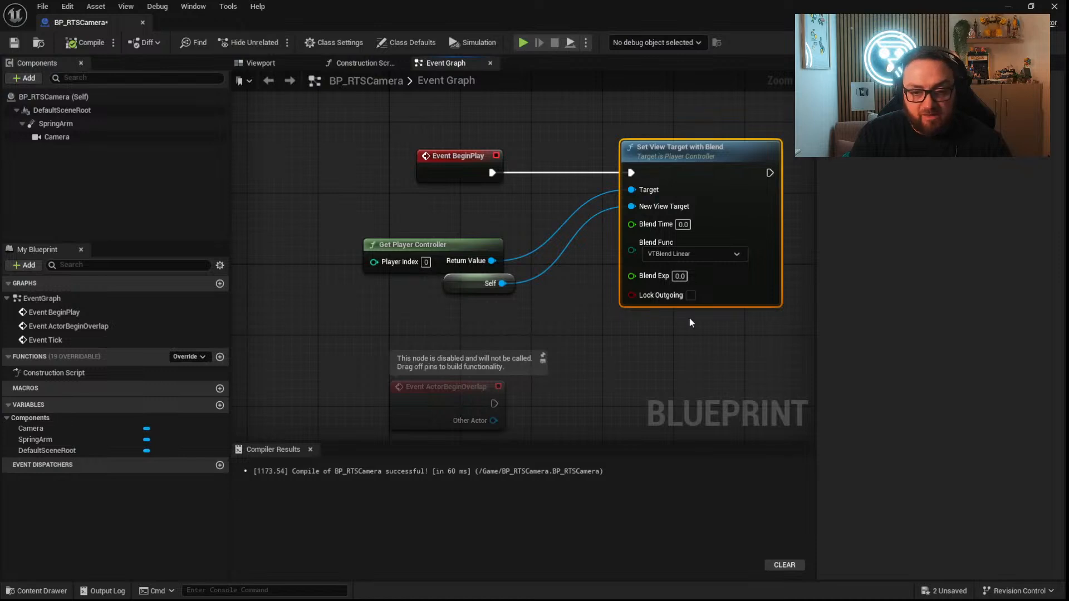
Delete all nodes from the BP_RTSCamera event graph.
key("ctrl+a")
key("Delete")
right_click(419, 183)
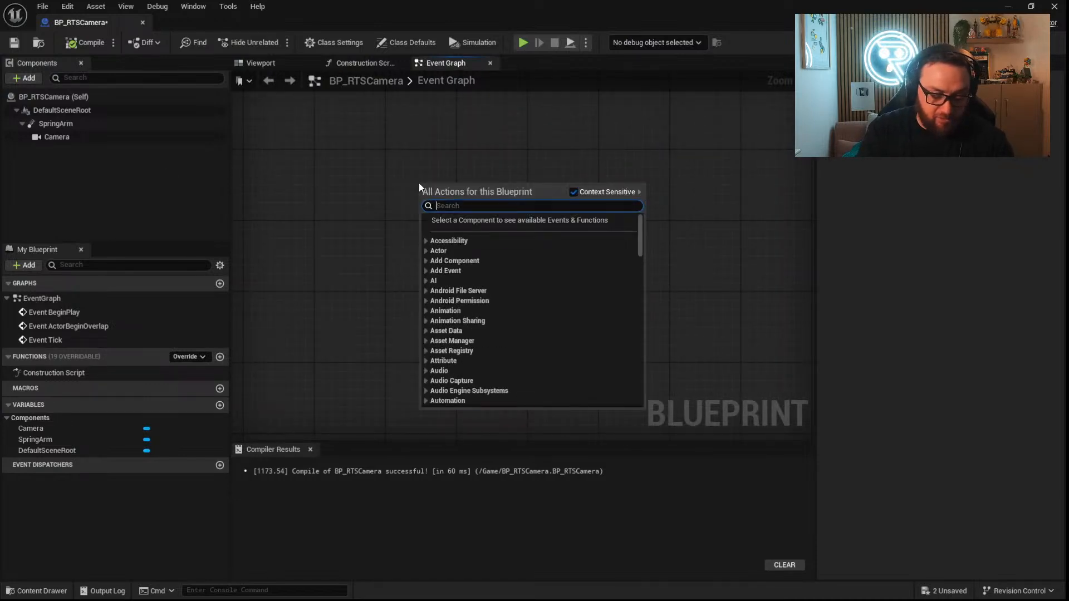
type("move")
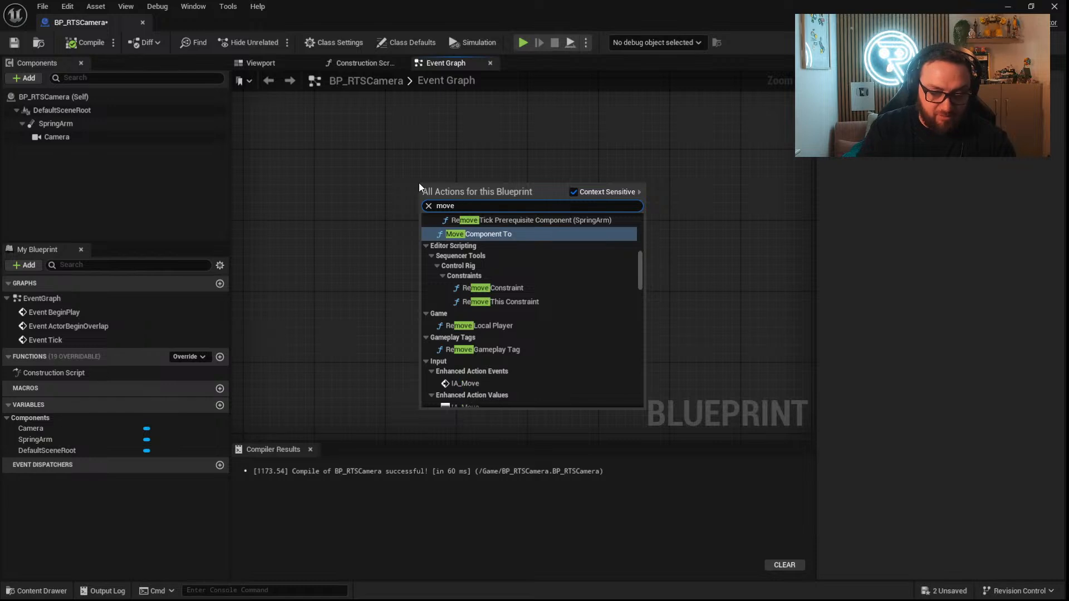
type(" ia")
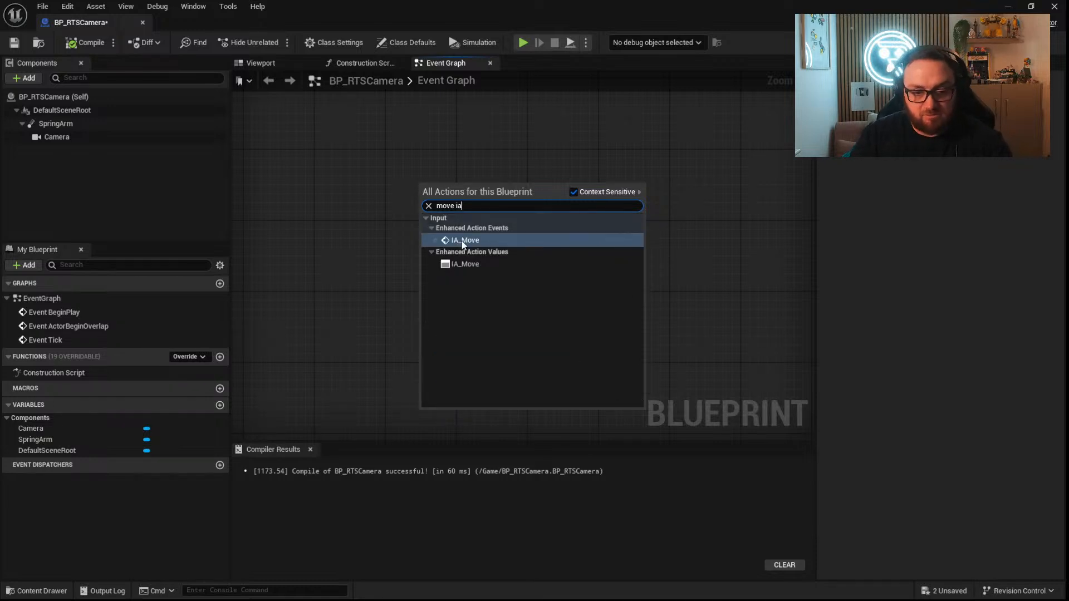
left_click(462, 240)
left_click(495, 231)
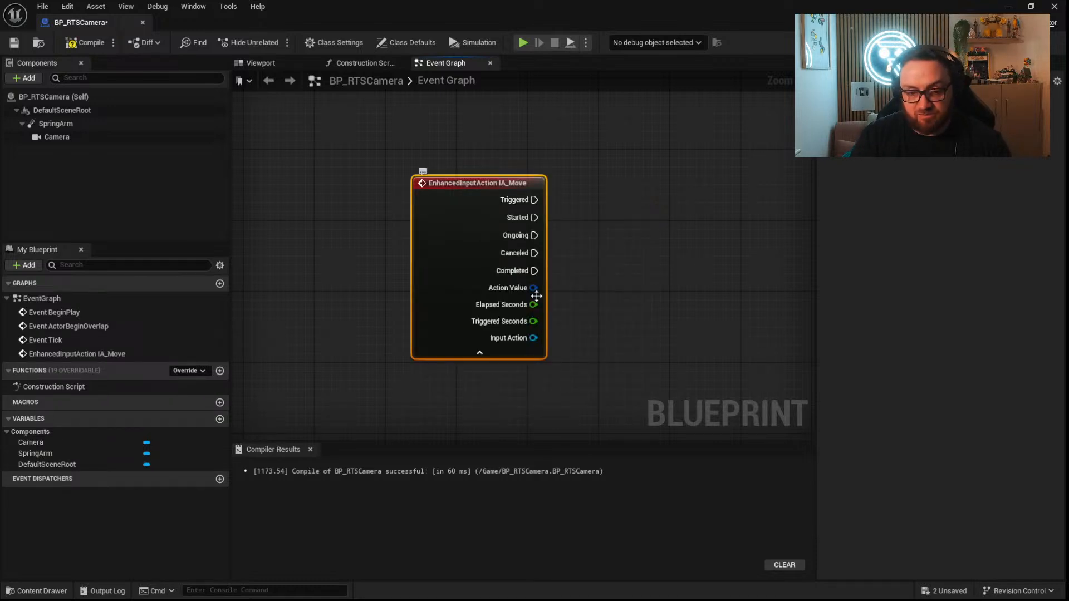
key("Delete")
Add an EnhancedInputAction IA_Look event node to the empty event graph.
right_click(457, 258)
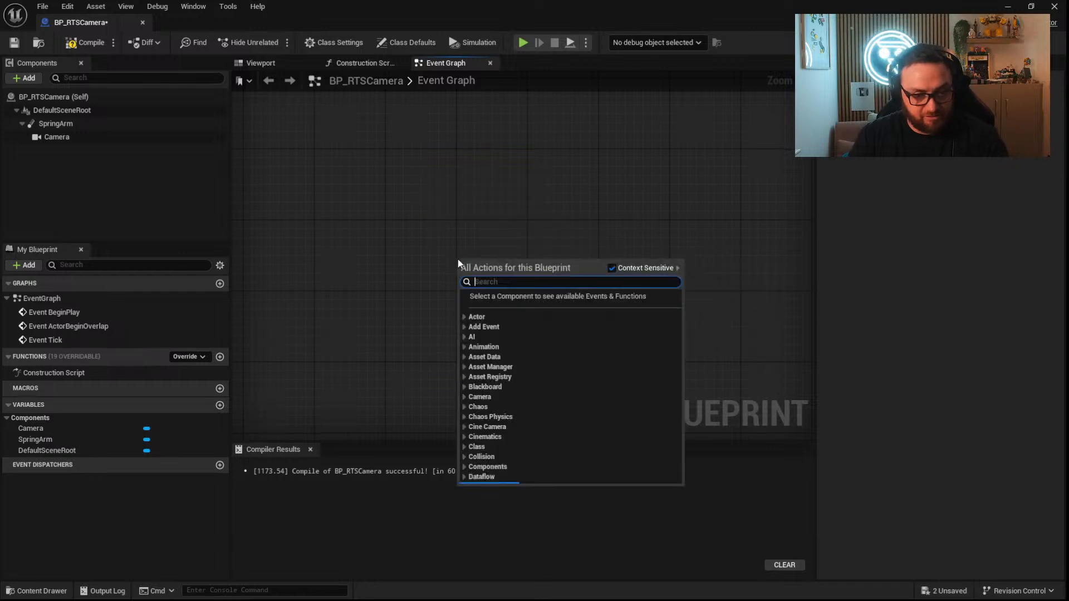
type("look")
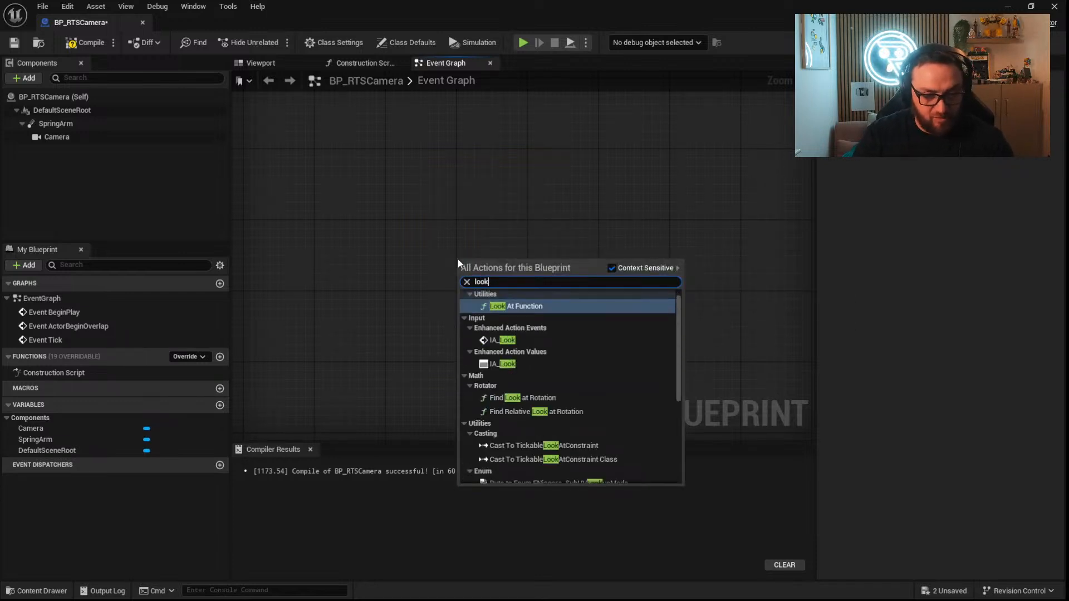
left_click(502, 340)
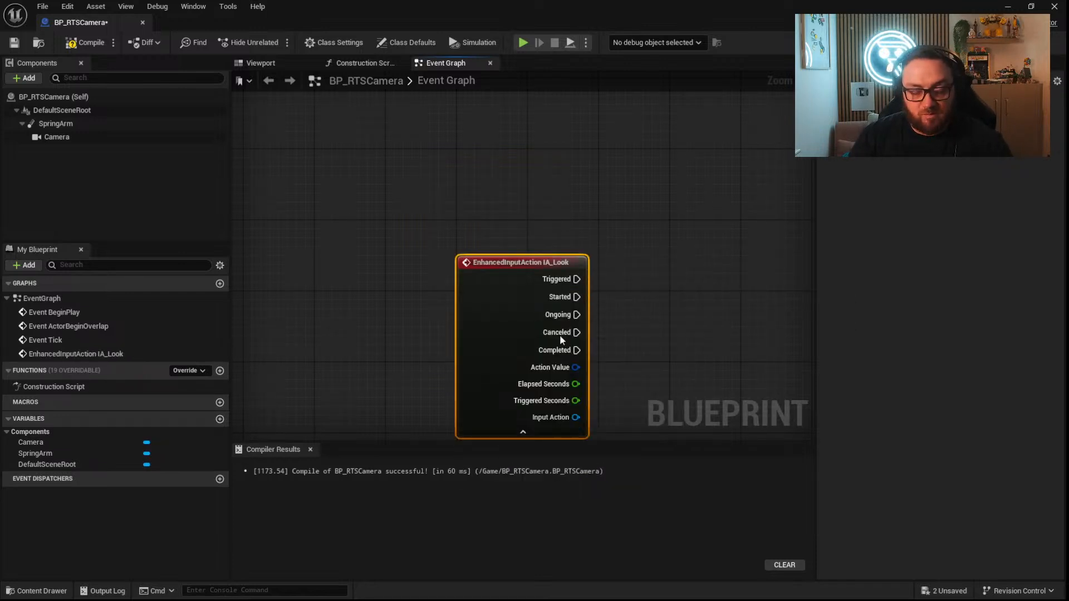
right_click_drag(620, 391, 483, 304)
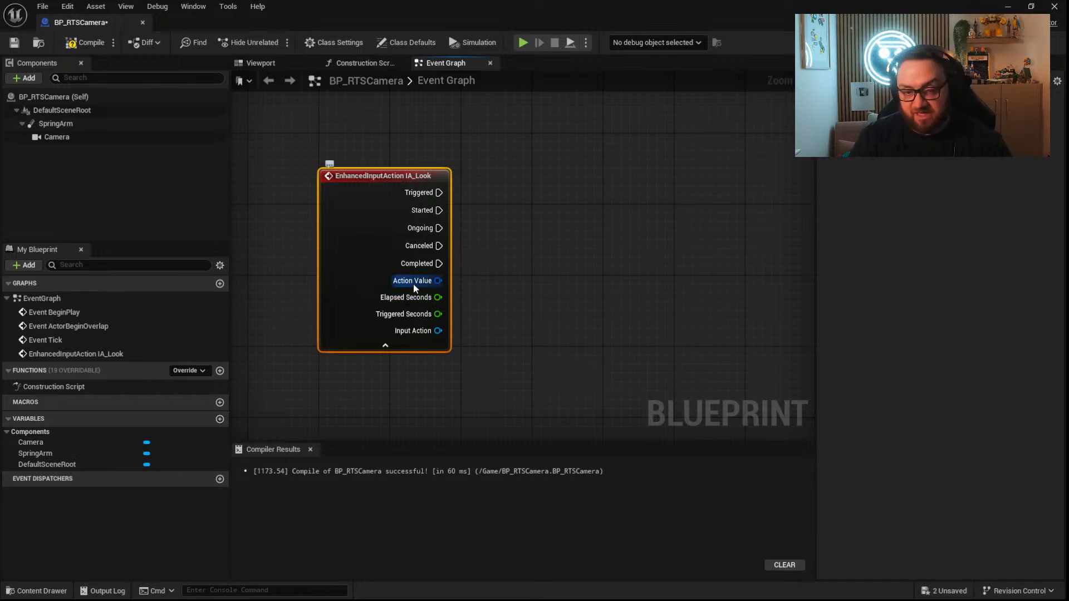
Split the Action Value struct pin of the IA_Look event into separate X and Y pins.
right_click(428, 281)
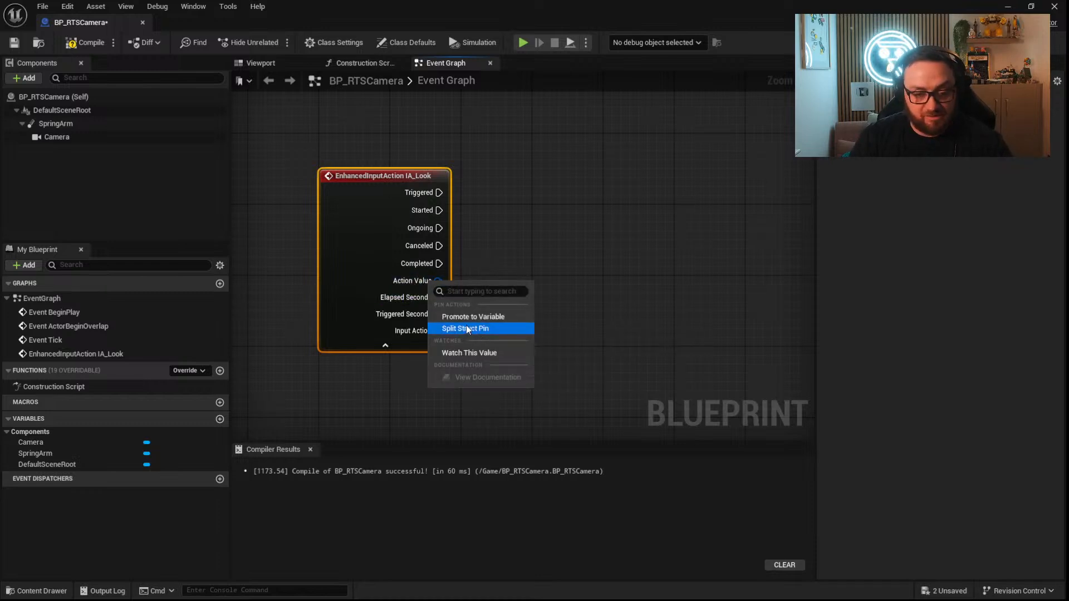
right_click_drag(390, 246, 378, 215)
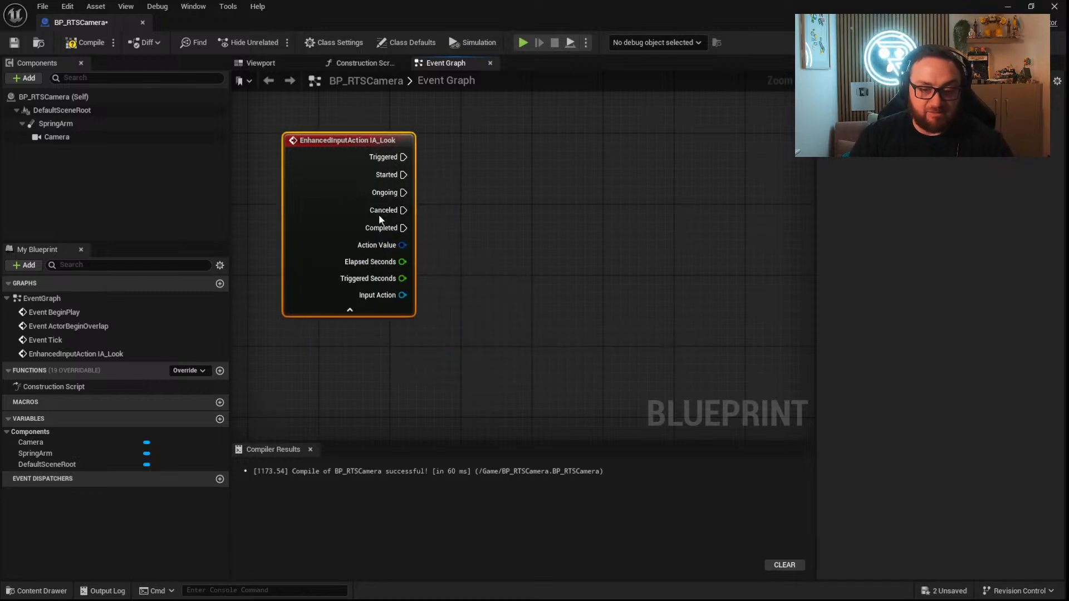
right_click(400, 247)
left_click(434, 294)
right_click_drag(472, 213, 424, 300)
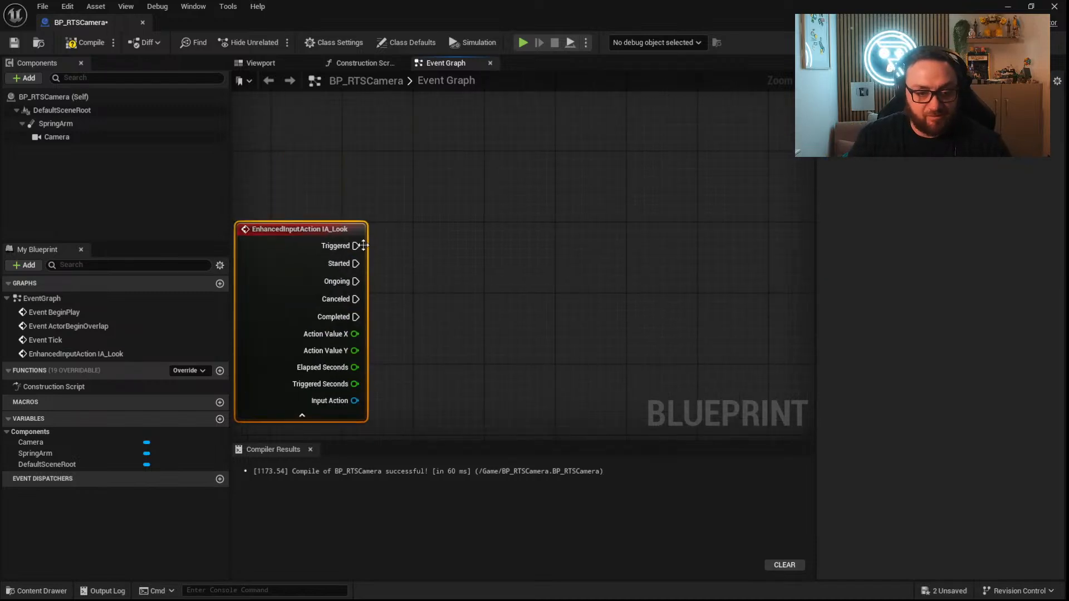
left_click_drag(356, 246, 511, 252)
type("add")
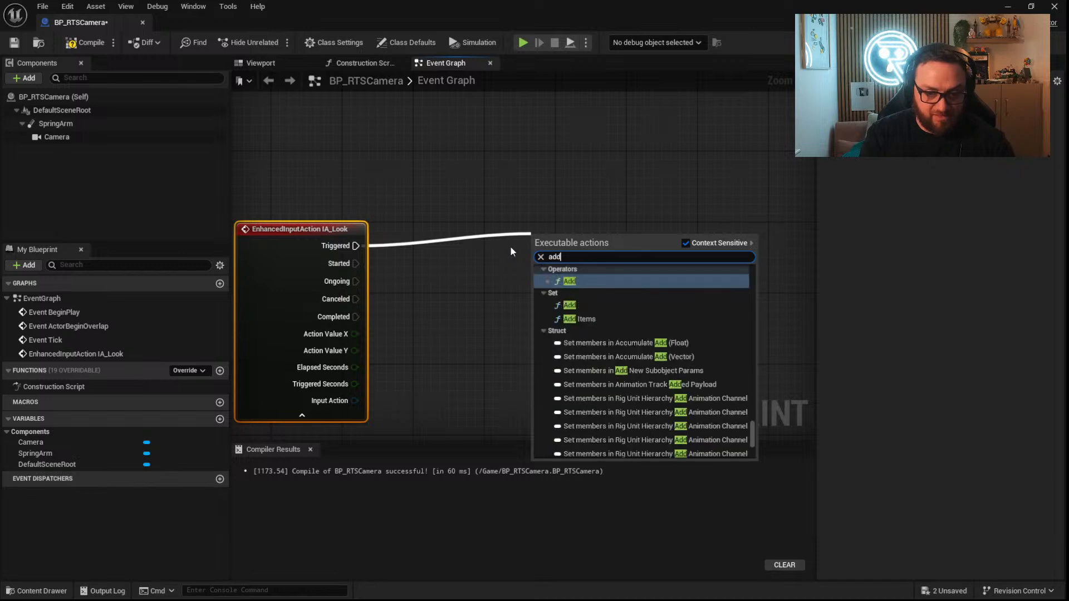
type(" movement inpu")
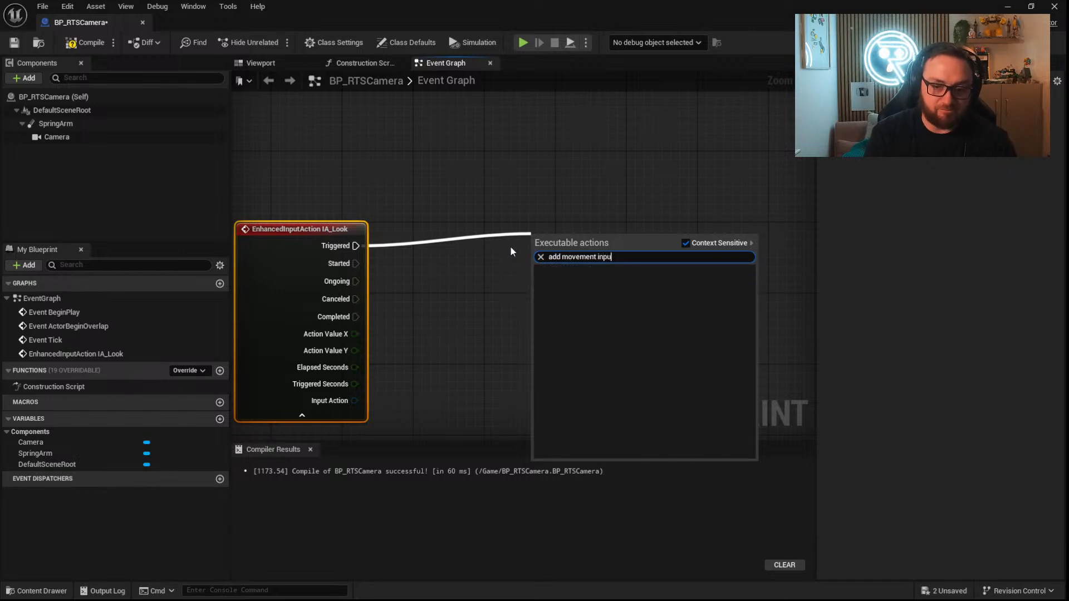
key("BackSpace")
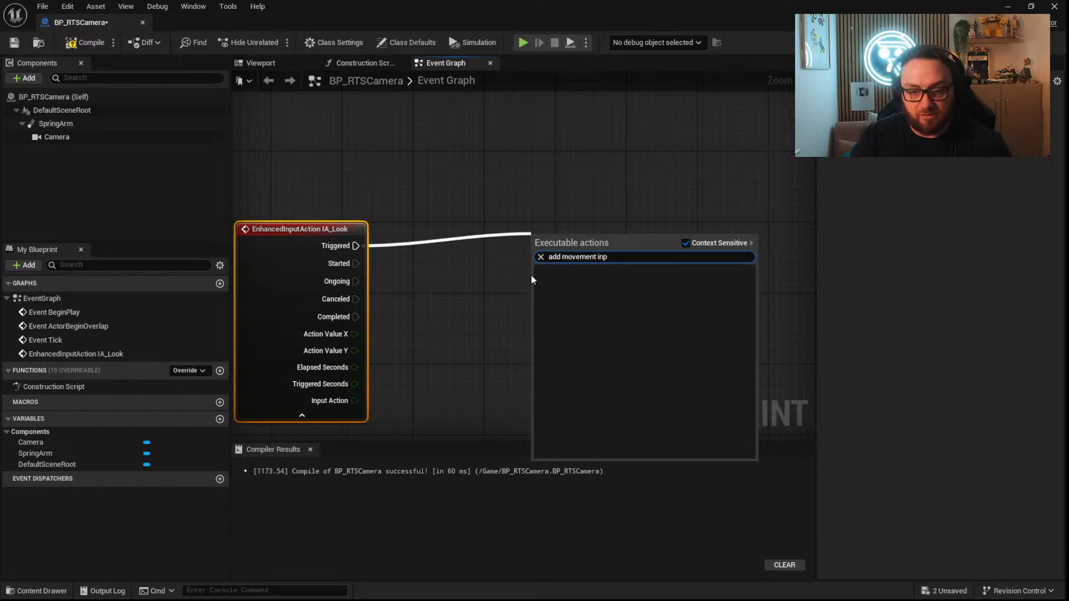
left_click(520, 254)
Turn off context-sensitive filtering of the node list and add an Add Movement Input node beside the IA_Look event.
right_click(520, 257)
type("add")
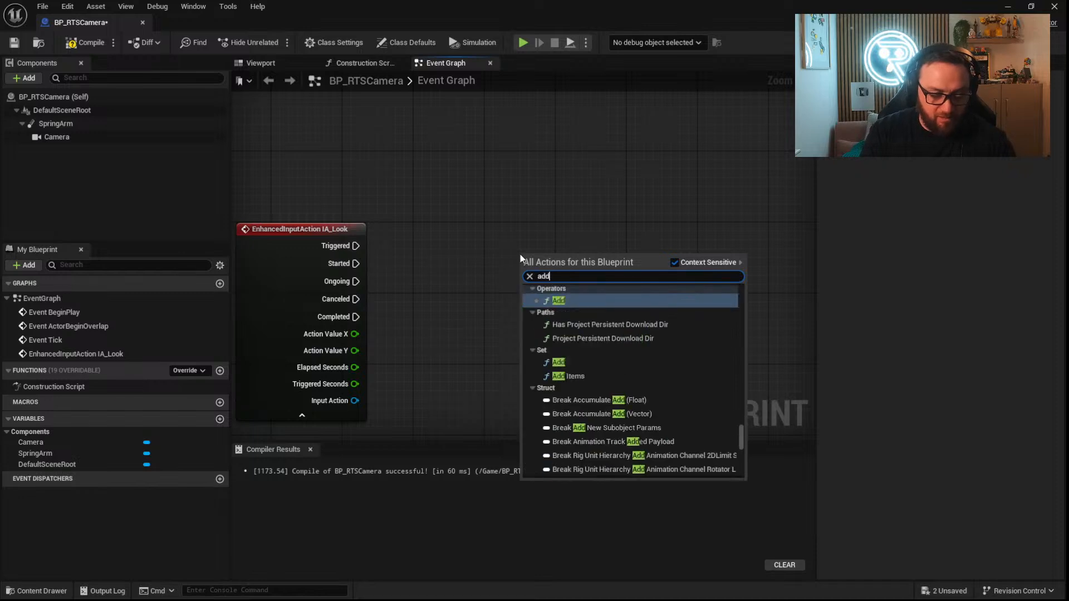
type(" movem")
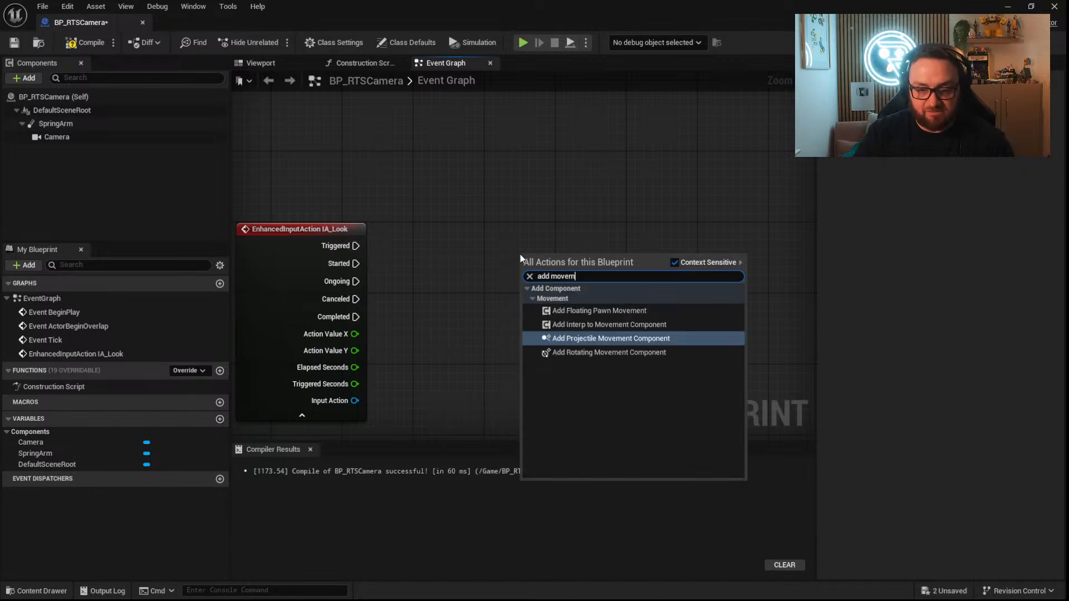
left_click(673, 262)
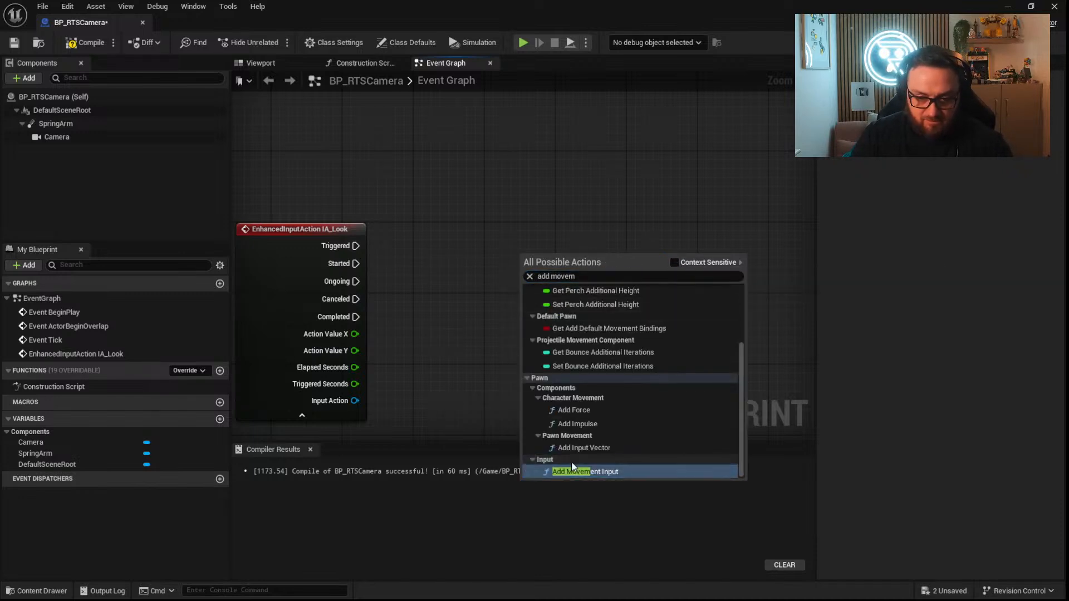
left_click(574, 467)
left_click_drag(567, 278, 577, 243)
right_click_drag(420, 345, 454, 305)
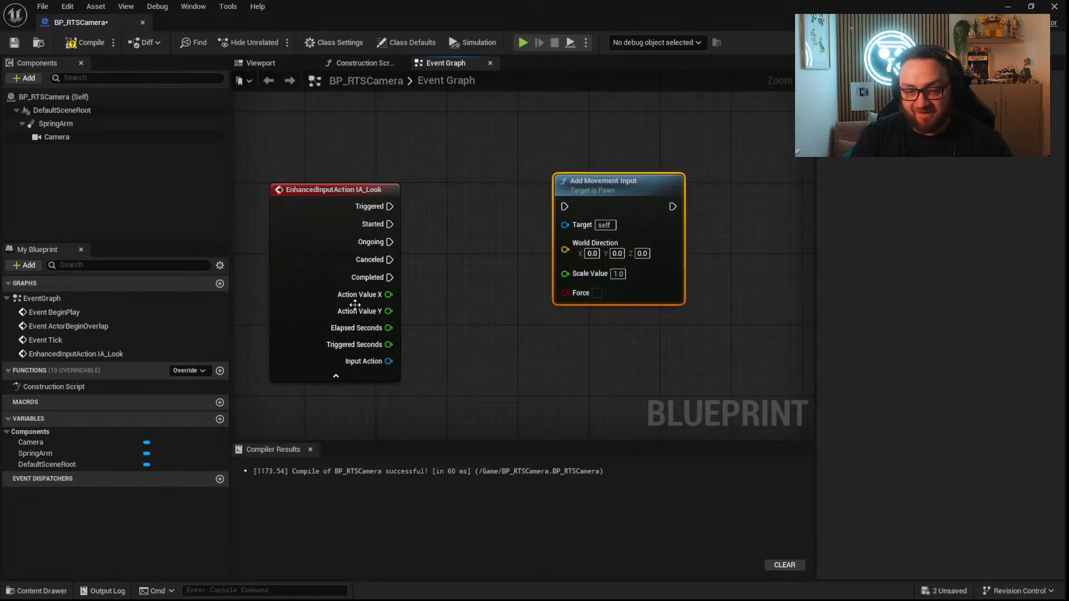
Move the Add Movement Input node farther from the IA_Look event and connect Action Value X to its Scale Value.
mouse_move(389, 294)
left_mouse_down()
mouse_move(435, 359)
mouse_move(420, 287)
mouse_move(563, 274)
mouse_move(472, 299)
mouse_move(564, 274)
mouse_move(390, 295)
left_mouse_up()
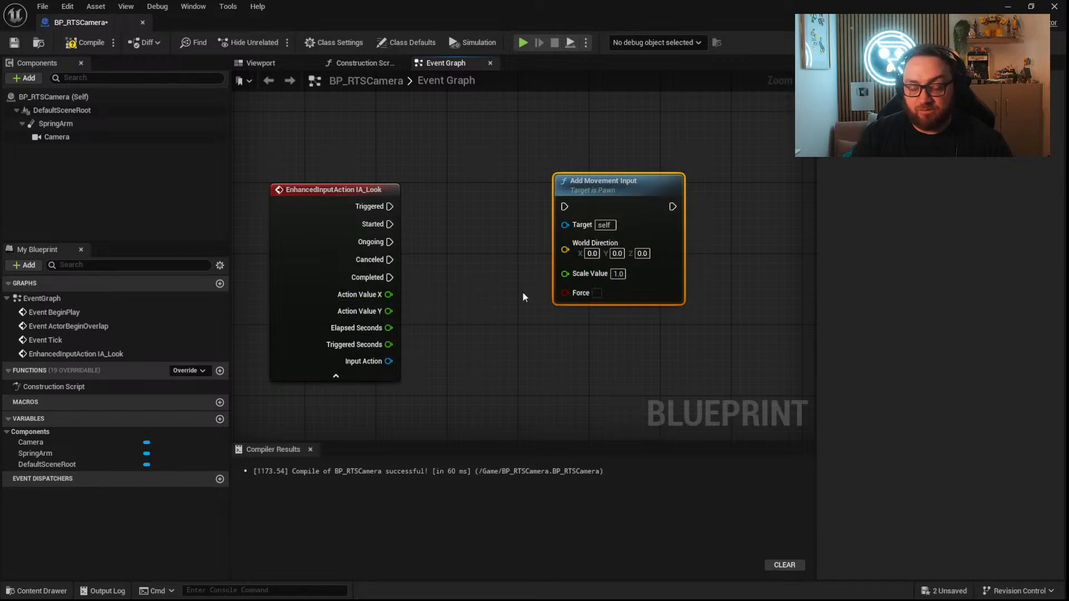
right_click_drag(640, 195, 719, 168)
left_click_drag(720, 168, 781, 176)
left_click_drag(467, 266, 706, 255)
right_click_drag(595, 309, 562, 368)
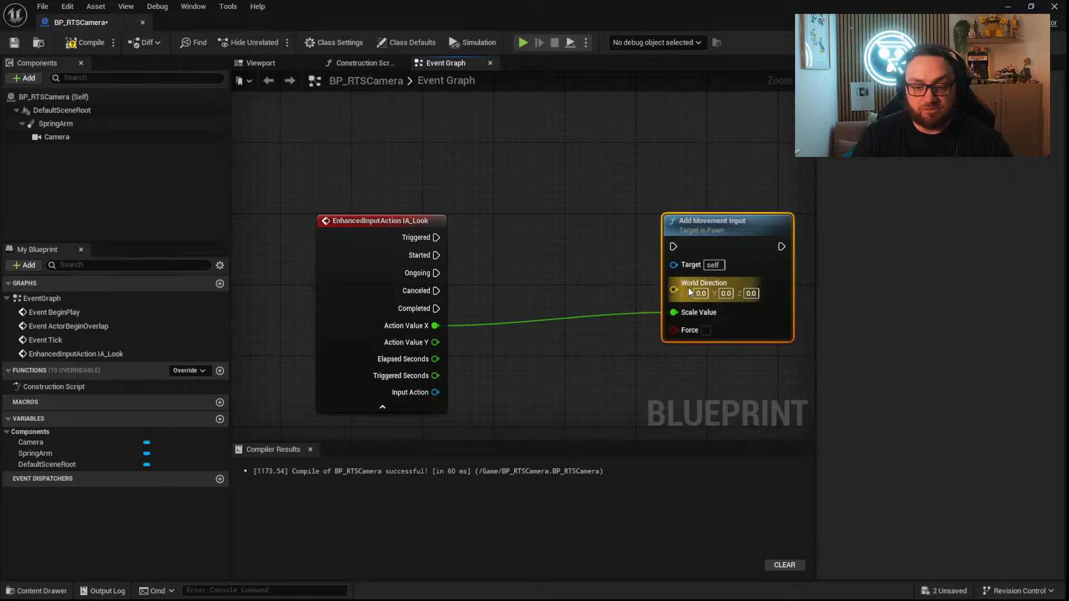
Add a Get Actor Right Vector node and connect its Return Value to World Direction on Add Movement Input.
right_click(486, 291)
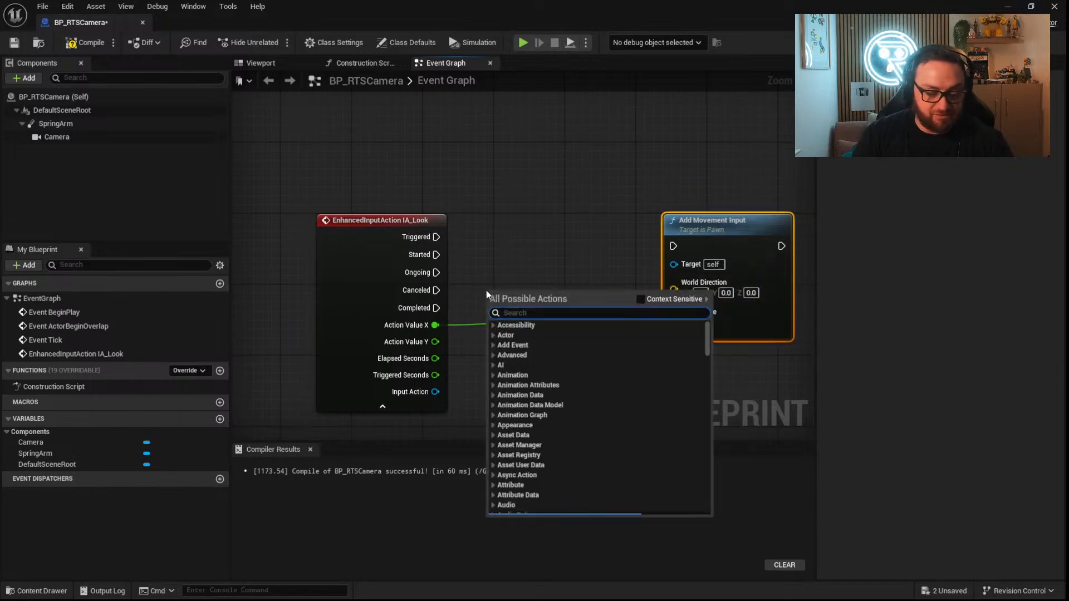
type("get")
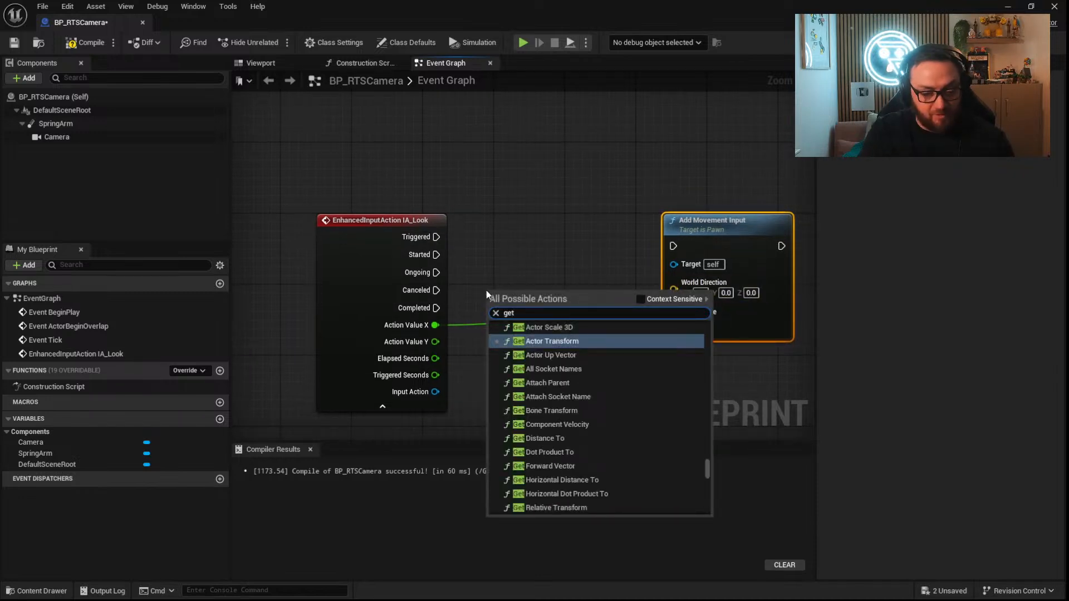
type(" actor right")
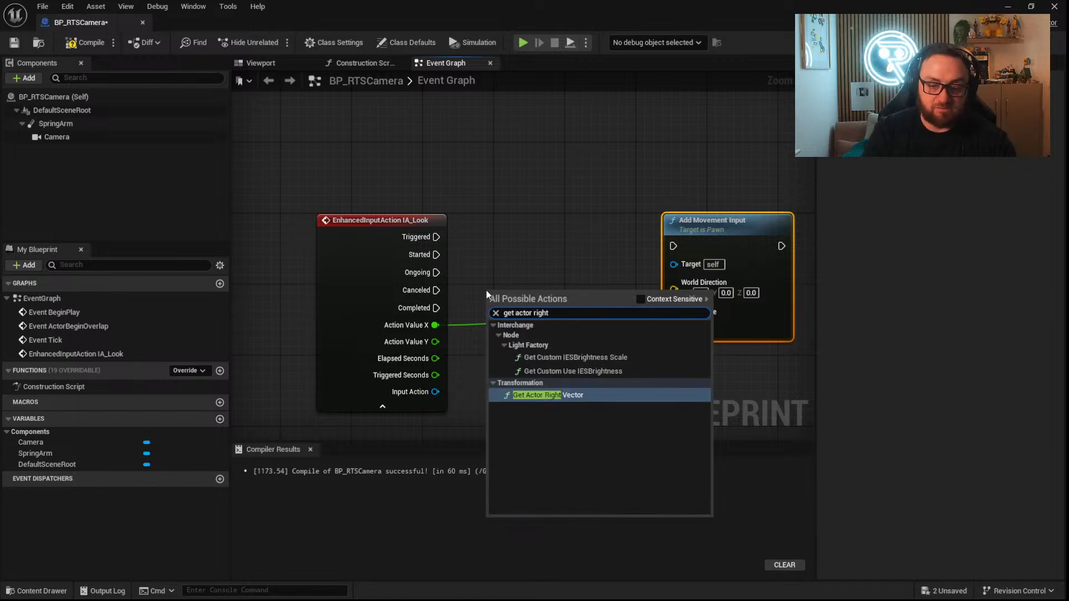
key("Return")
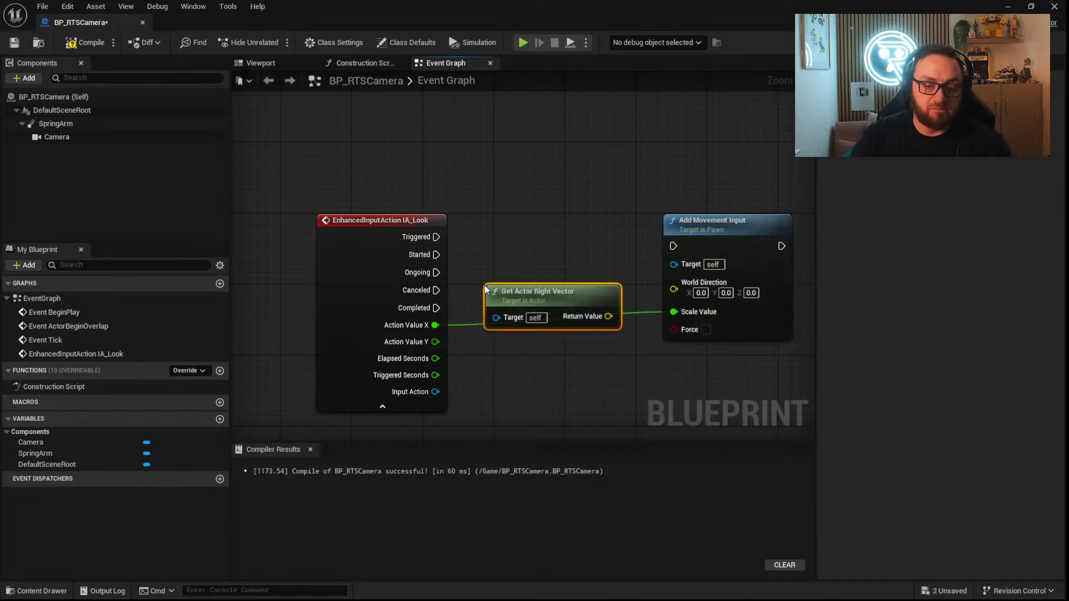
left_click_drag(608, 316, 673, 283)
right_click_drag(661, 370, 483, 326)
left_click(555, 188)
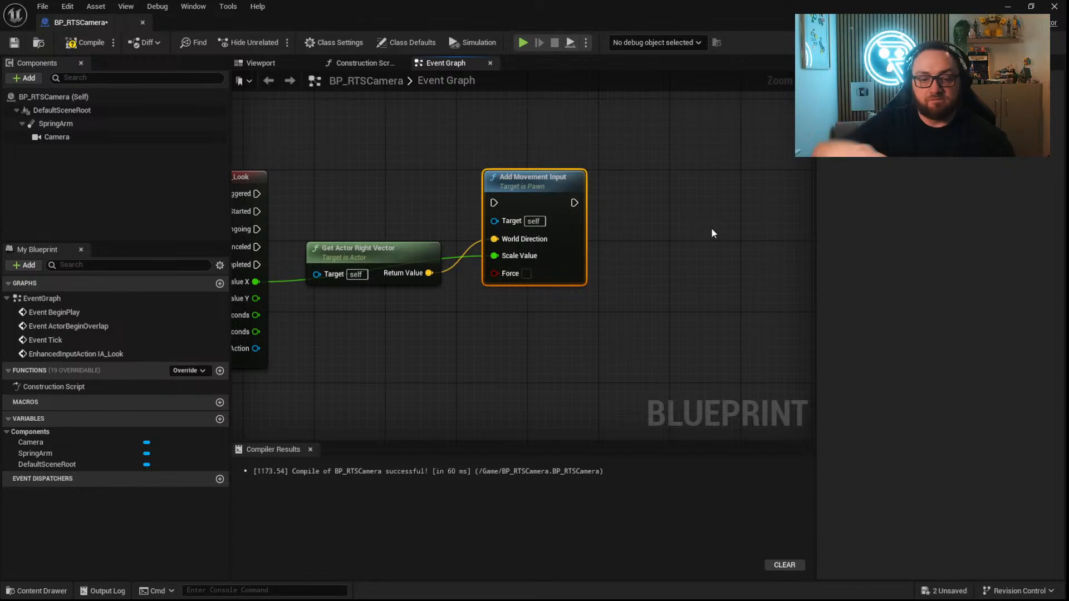
right_click_drag(280, 328, 513, 318)
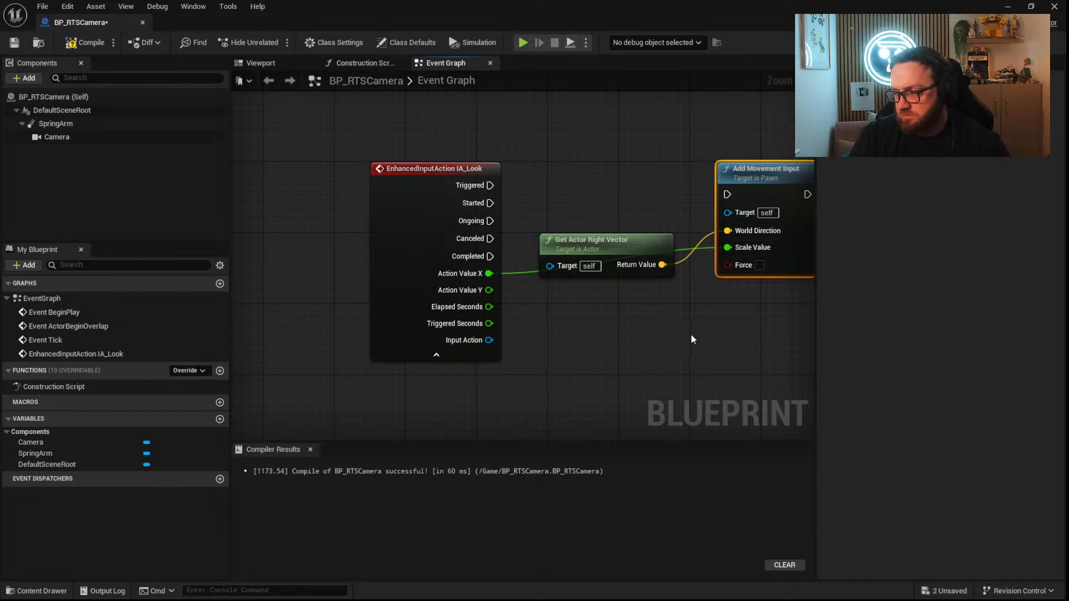
right_click_drag(709, 365, 574, 281)
right_click_drag(338, 150, 554, 211)
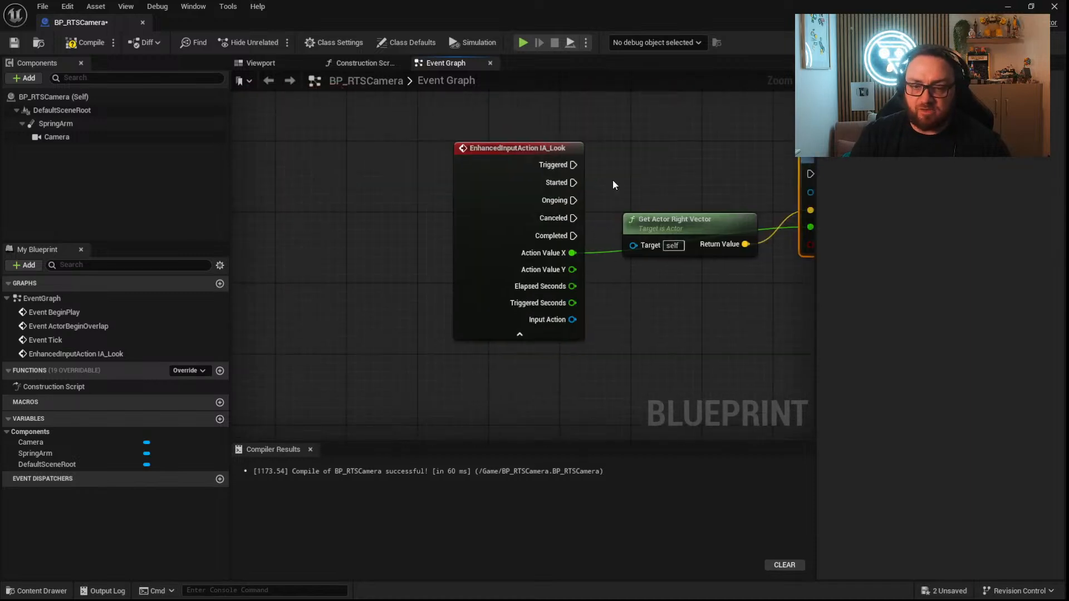
right_click_drag(692, 363, 523, 196)
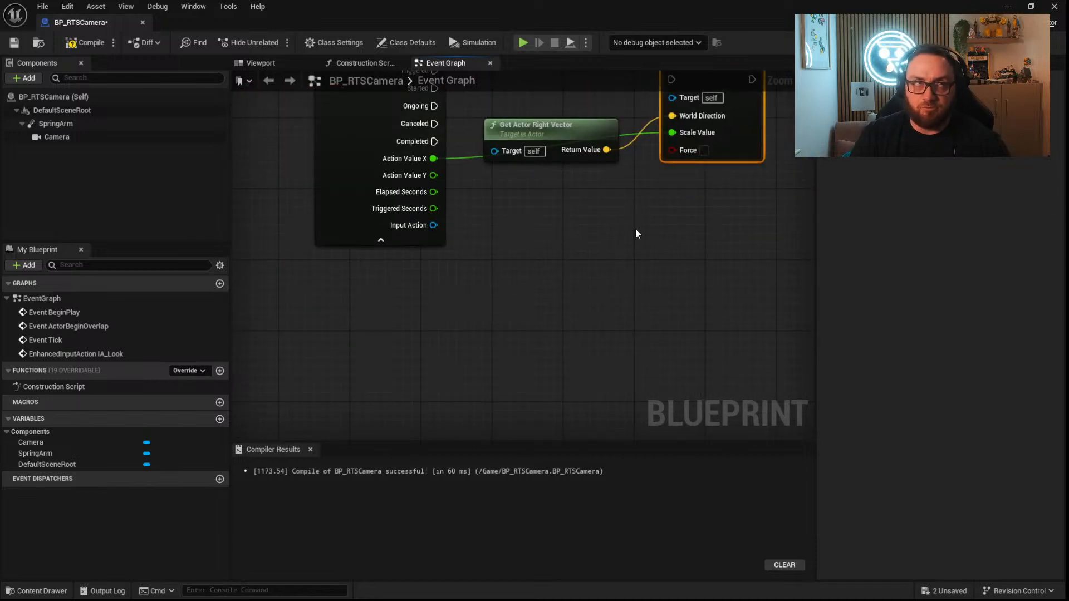
right_click_drag(570, 332, 569, 367)
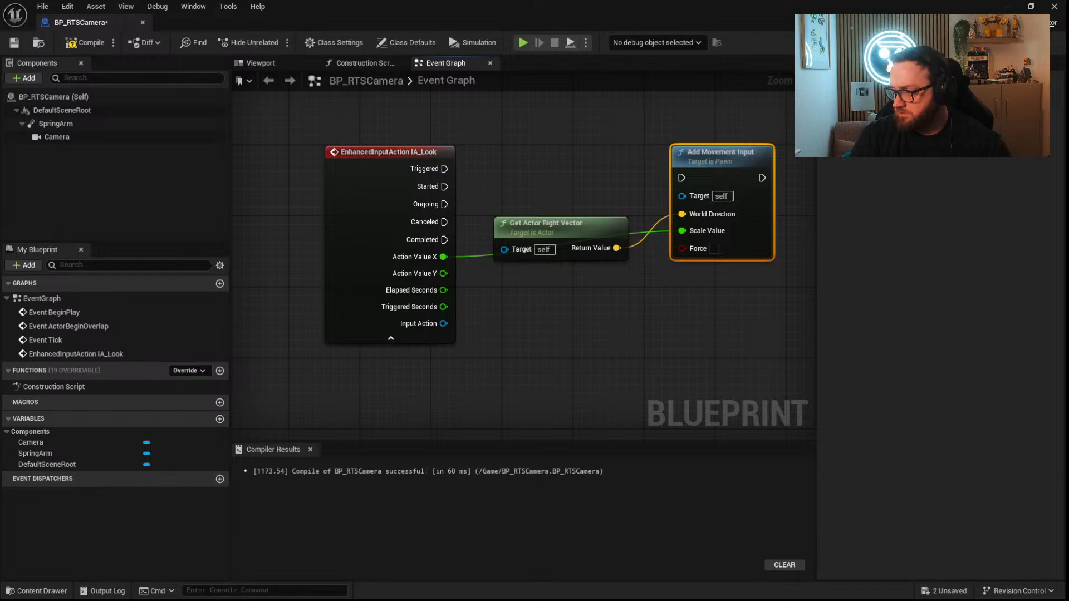
right_click_drag(703, 311, 520, 358)
right_click_drag(418, 300, 479, 284)
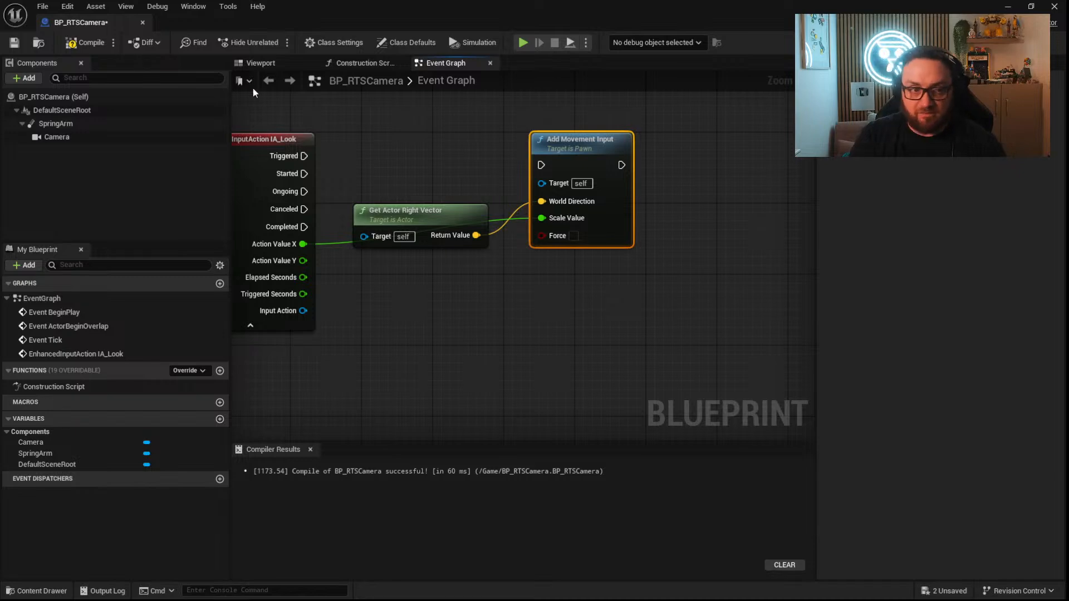
Compile BP_RTSCamera and close its Blueprint editor.
left_click(84, 42)
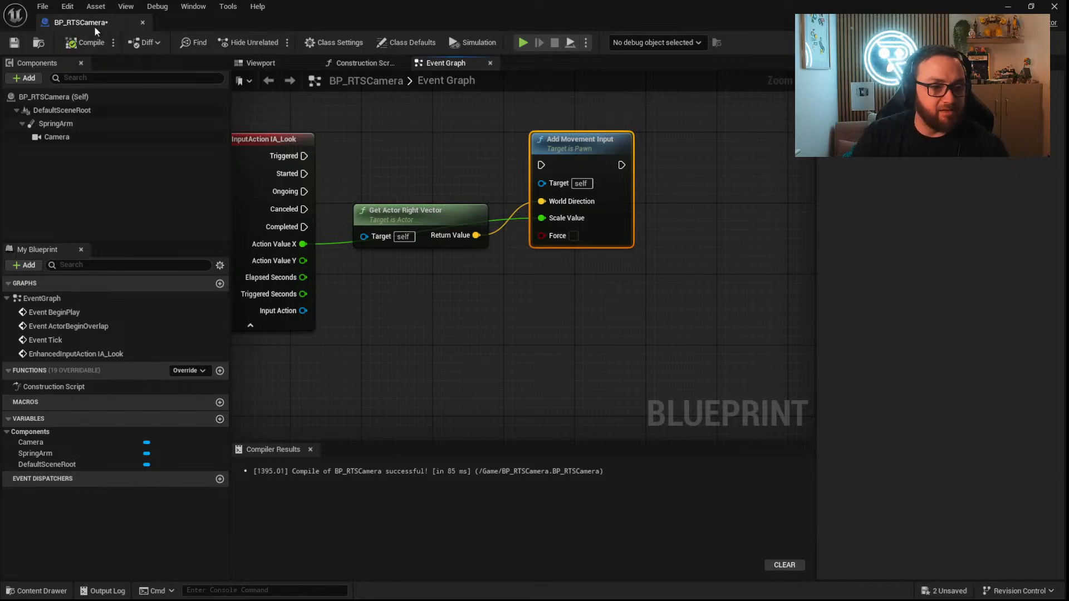
left_click(1053, 7)
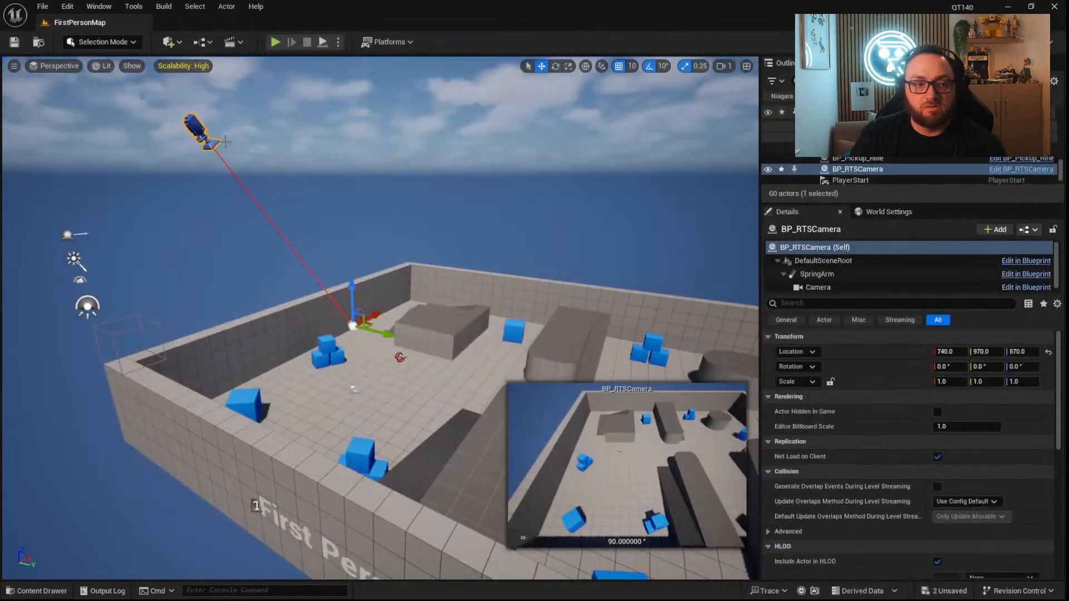
Open the Project Settings and filter them by "anti".
left_click(68, 7)
left_click(111, 179)
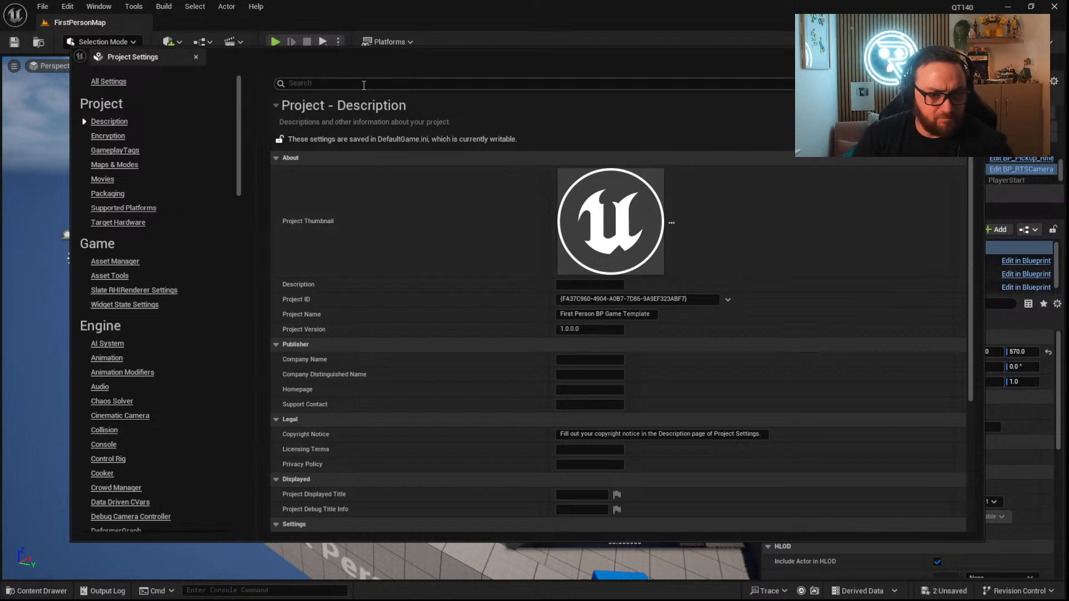
left_click(350, 87)
type("anti")
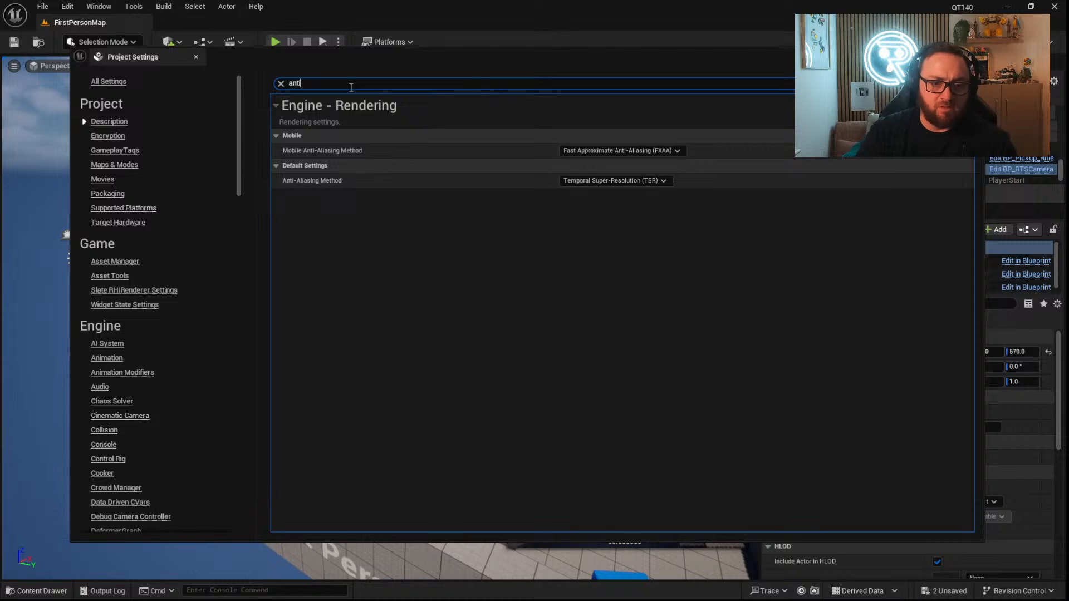
Try to set the default Anti-Aliasing Method to Multisample Anti-Aliasing (MSAA).
left_click(650, 181)
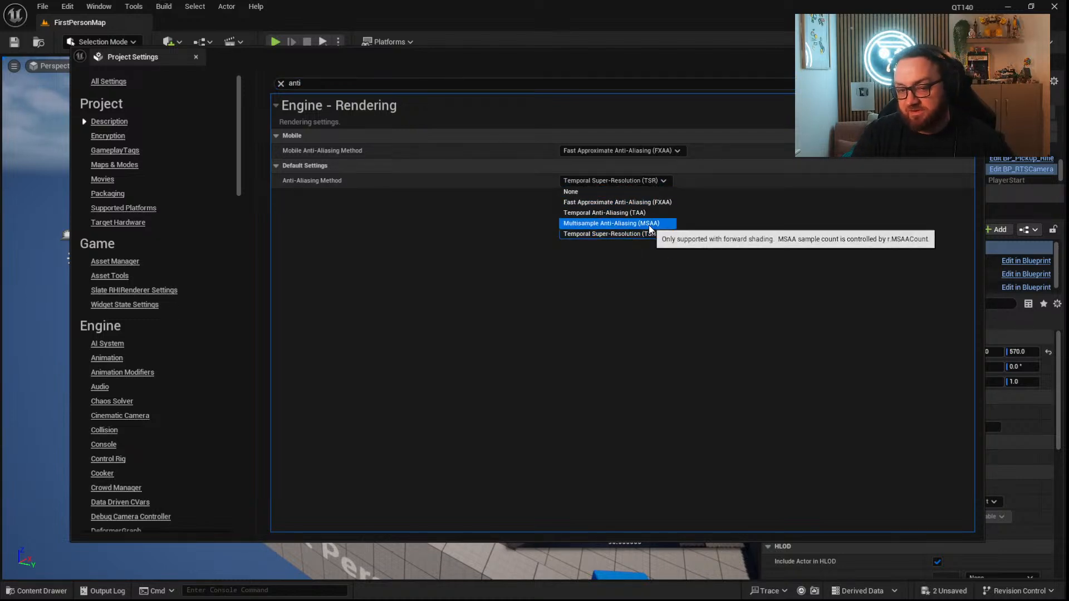
left_click(646, 227)
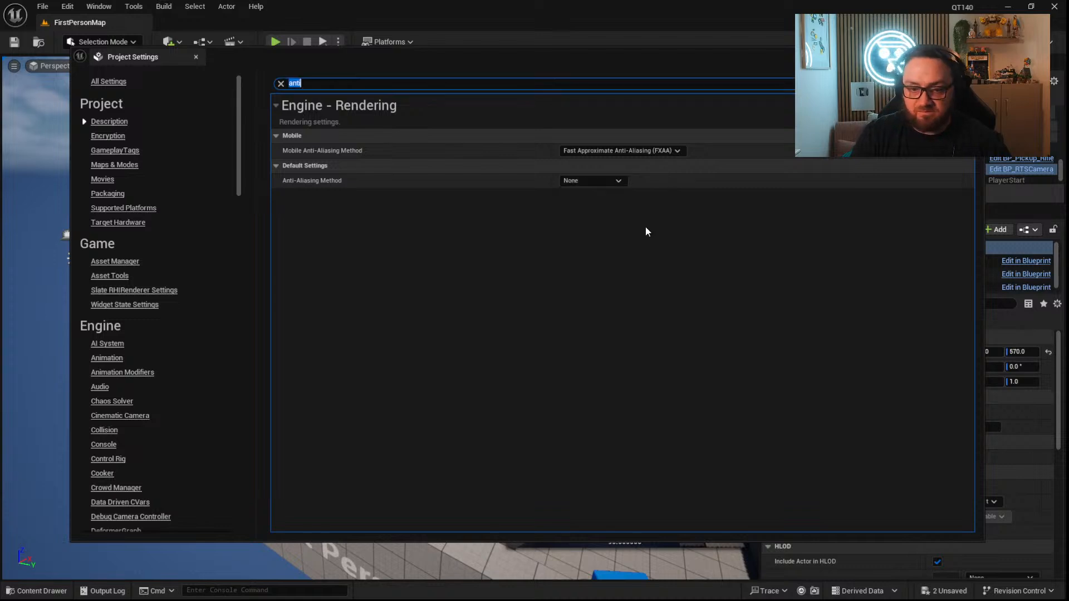
left_click(617, 180)
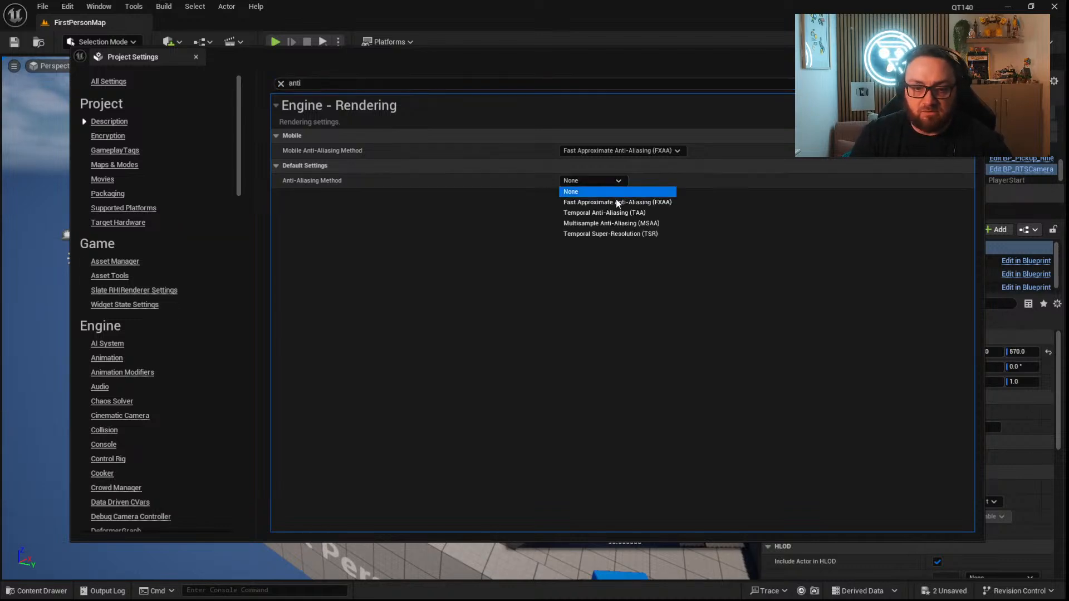
left_click(616, 223)
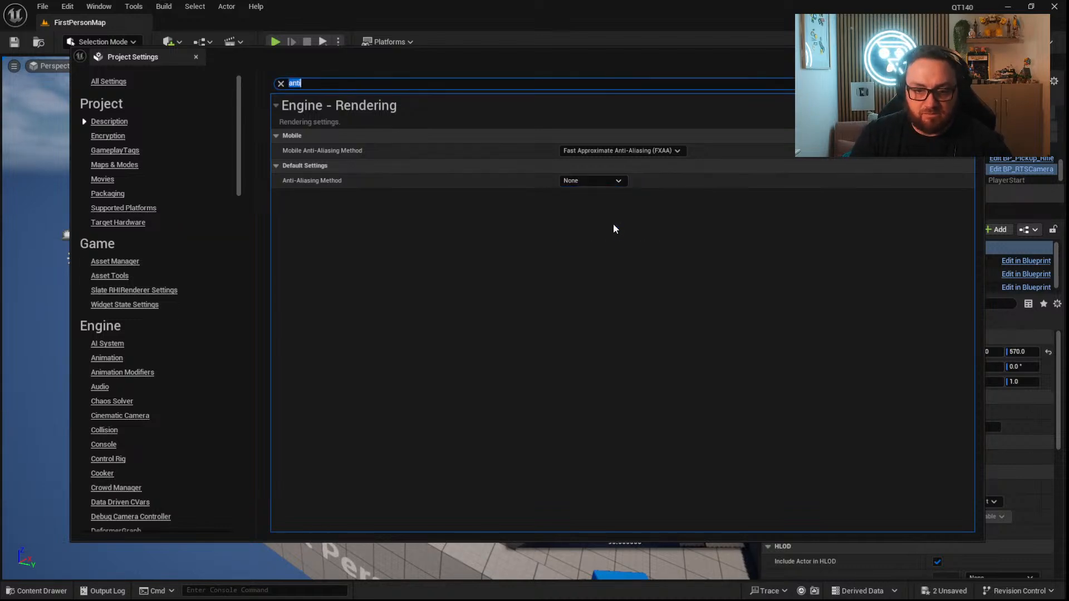
Filter the settings by "anti" again and switch the default Anti-Aliasing Method through FXAA, TAA, MSAA and Temporal Super-Resolution (TSR).
left_click(280, 83)
left_click(361, 85)
type("anti")
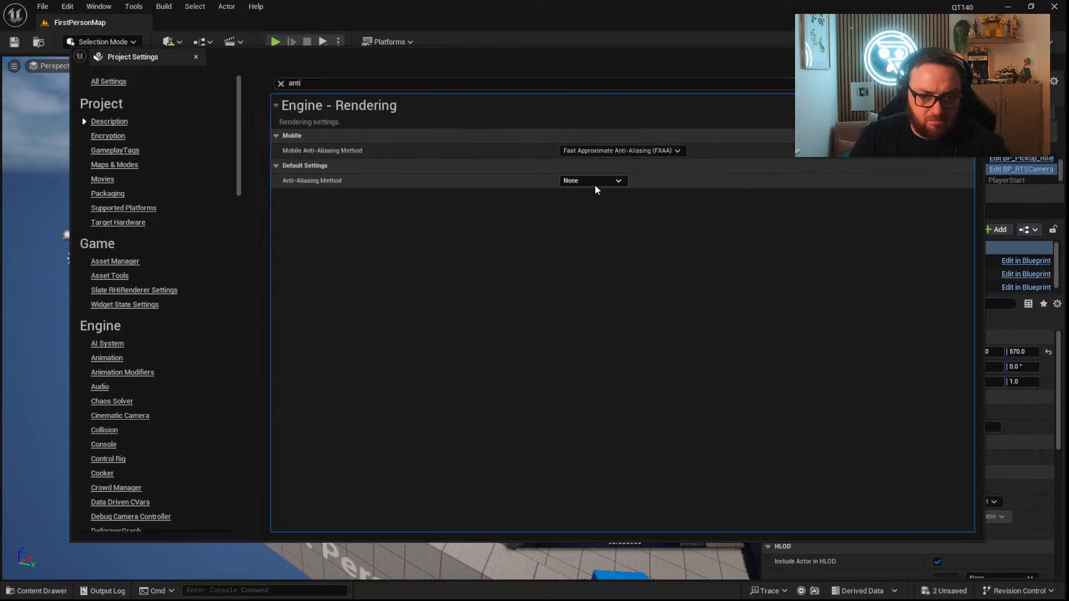
left_click(593, 183)
left_click(593, 203)
left_click(582, 181)
left_click(590, 213)
left_click(585, 182)
left_click(590, 223)
left_click(589, 182)
left_click(593, 234)
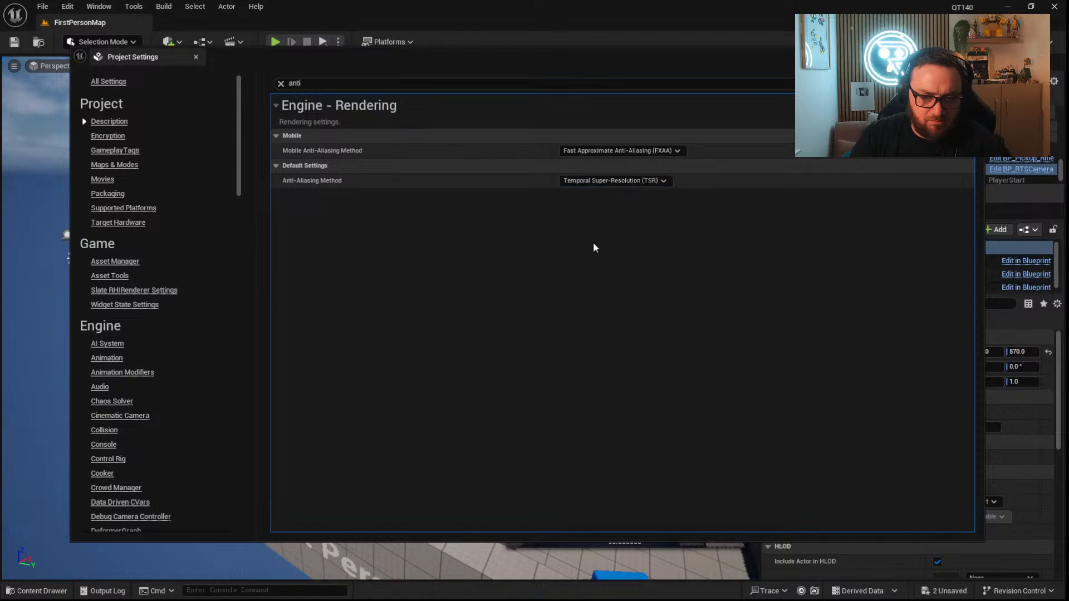
Set the default Anti-Aliasing Method to None and close the Project Settings.
left_click(587, 182)
left_click(640, 196)
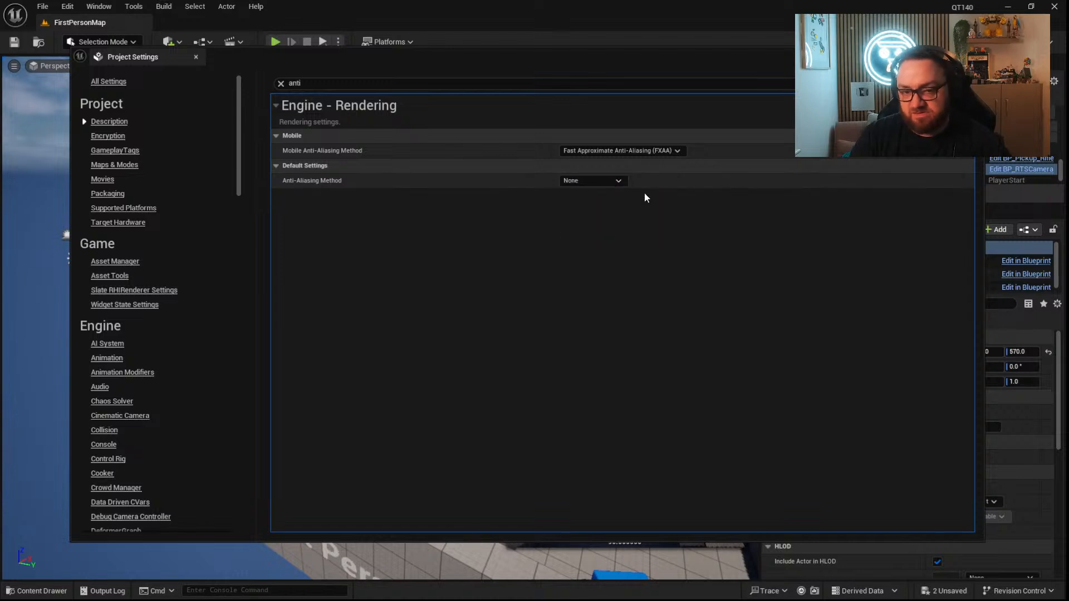
left_click(611, 181)
left_click(678, 346)
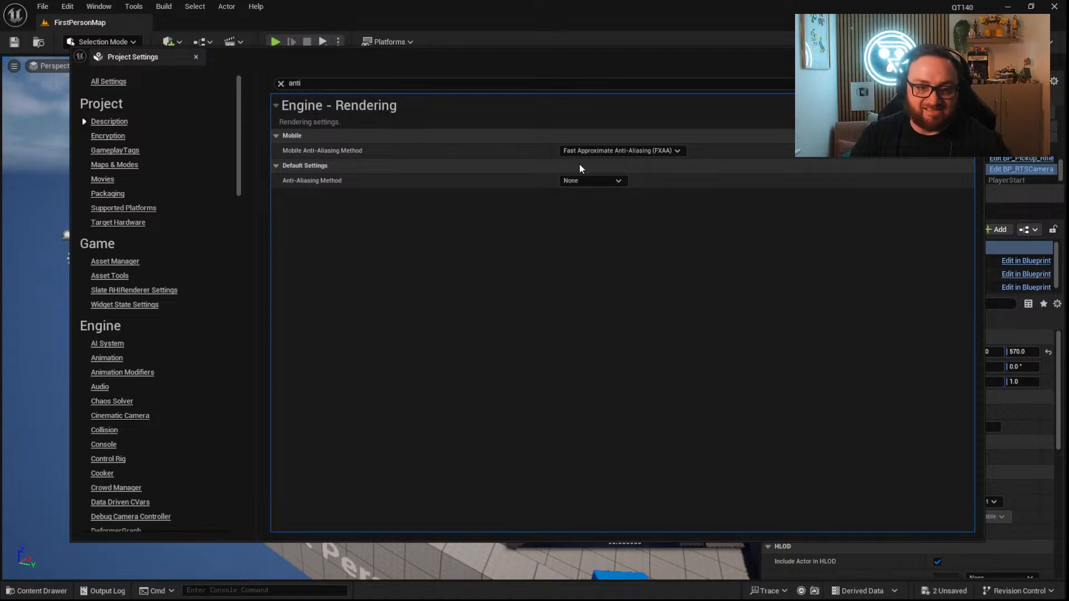
left_click(619, 182)
left_click(887, 235)
left_click(971, 55)
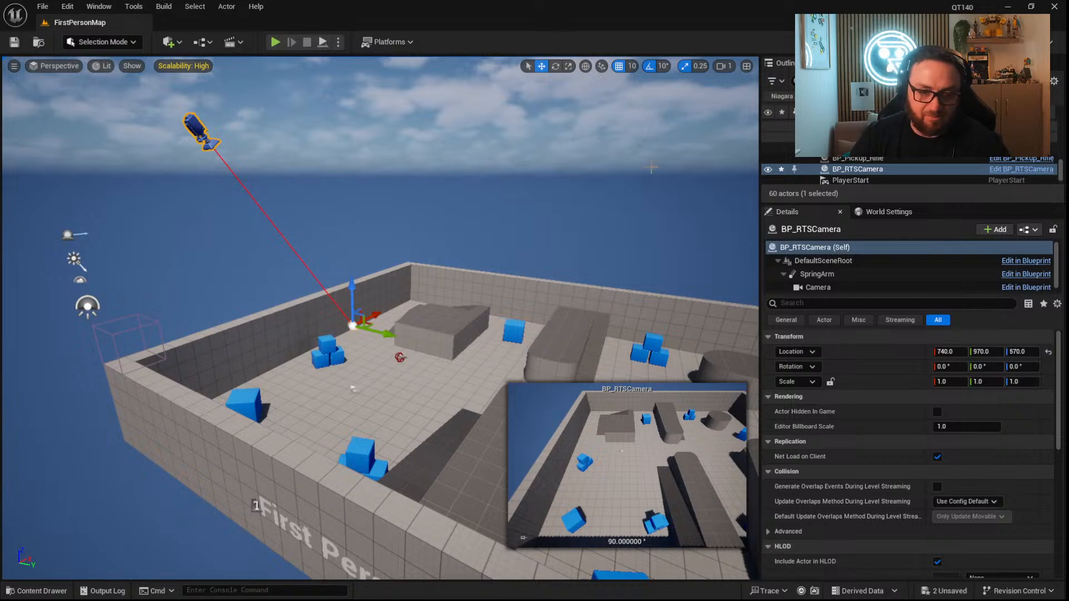
right_click_drag(474, 284, 495, 278)
mouse_move(384, 290)
right_mouse_down()
mouse_move(409, 320)
mouse_move(440, 303)
mouse_move(443, 273)
mouse_move(384, 290)
right_mouse_up()
key("w")
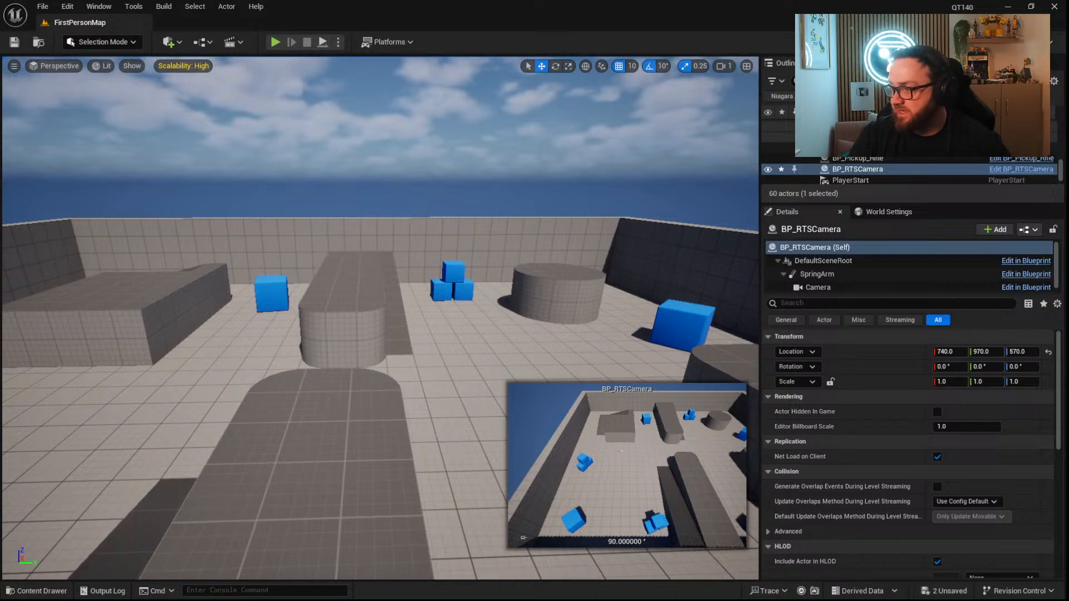
right_click_drag(479, 340, 466, 378)
right_click_drag(463, 348, 542, 312)
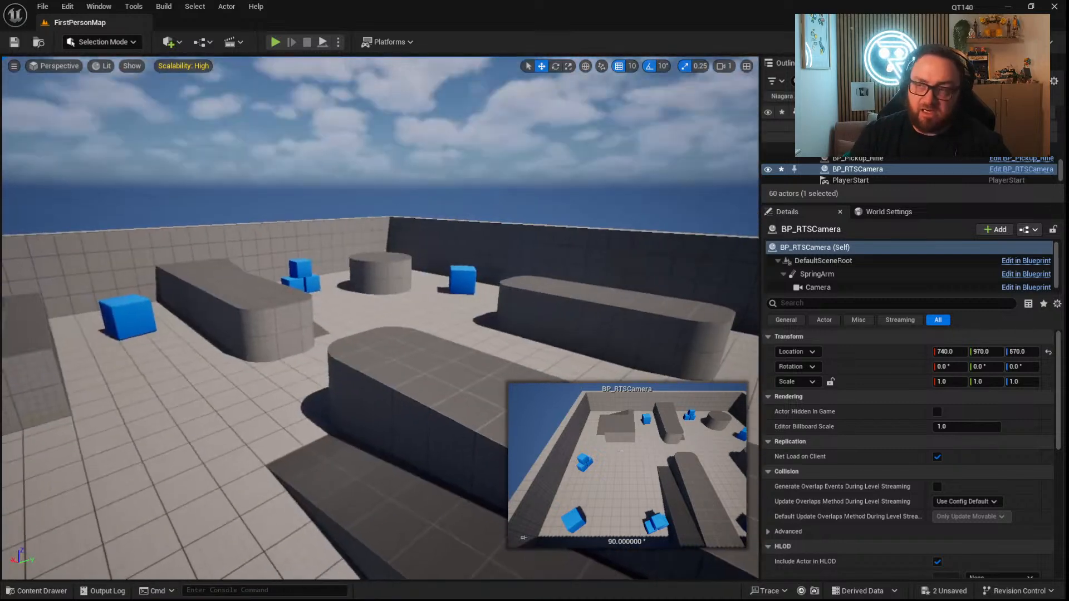
left_click(49, 589)
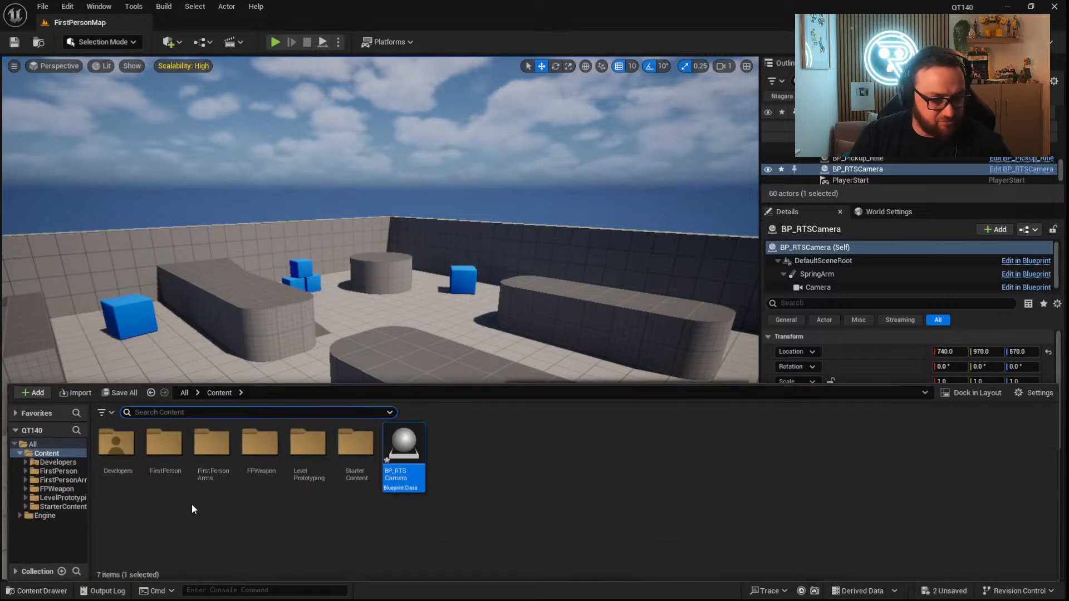
right_click(523, 485)
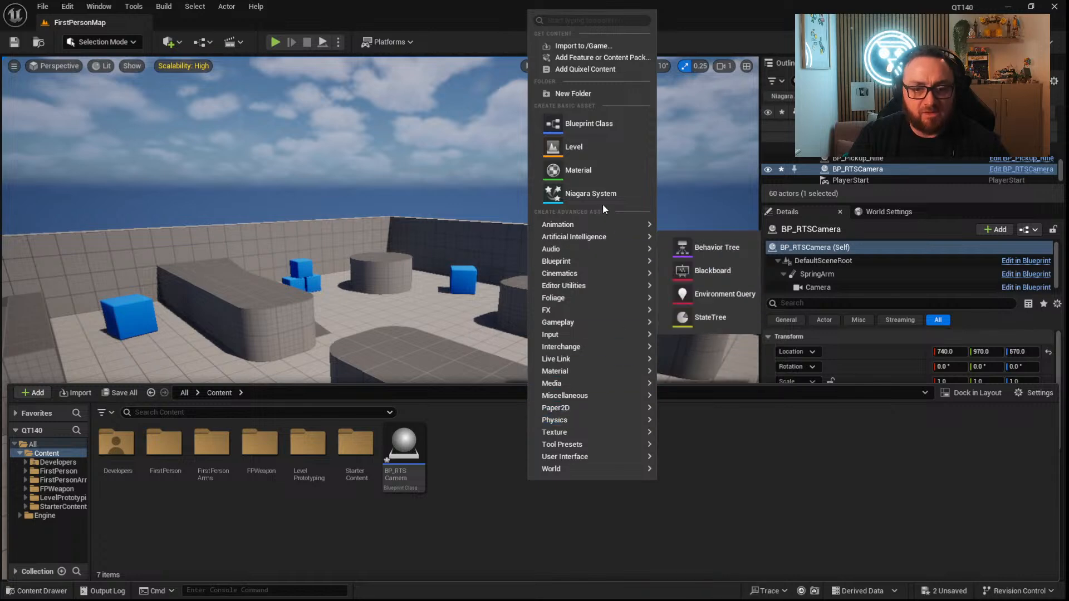
left_click(583, 45)
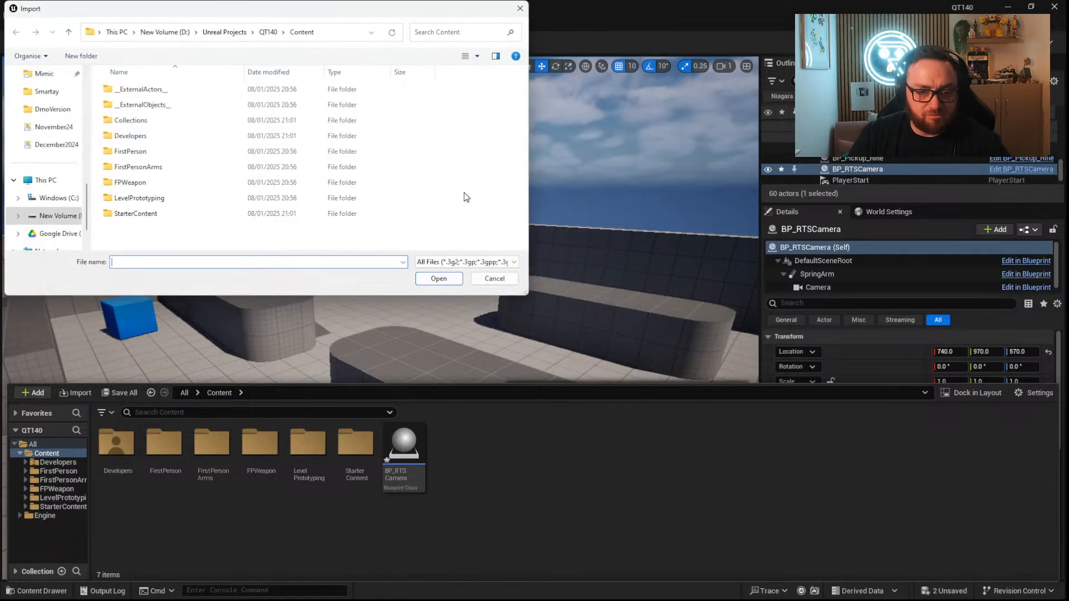
left_click(492, 278)
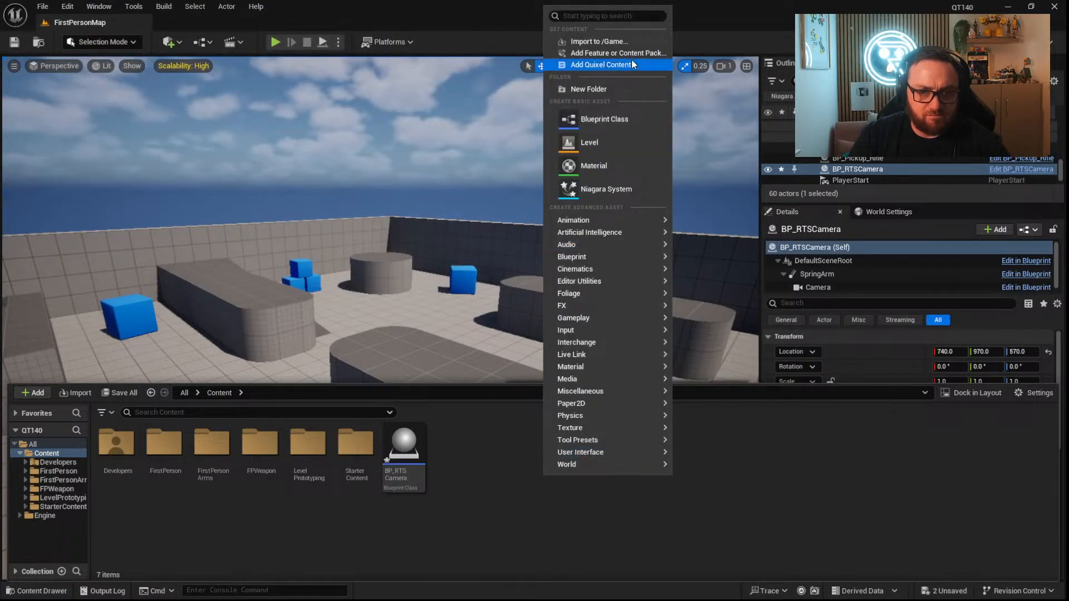
Add the Third Person Blueprint content pack to the project.
left_click(628, 53)
left_click(372, 247)
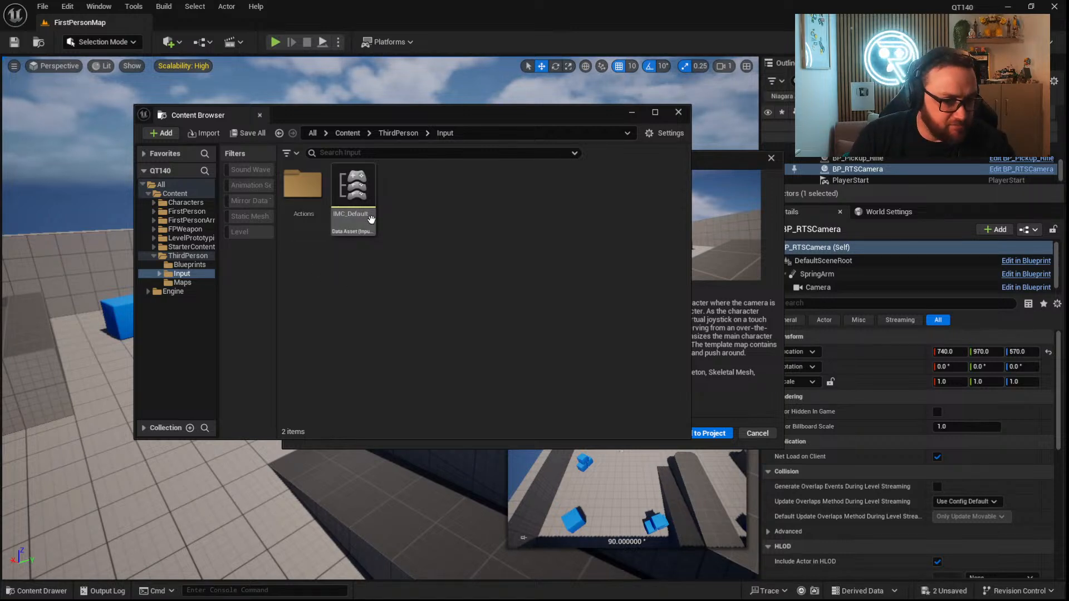
Open the ThirdPersonMap level from the ThirdPerson Maps folder and close the floating Content Browser.
left_click(397, 133)
double_click(404, 185)
double_click(302, 189)
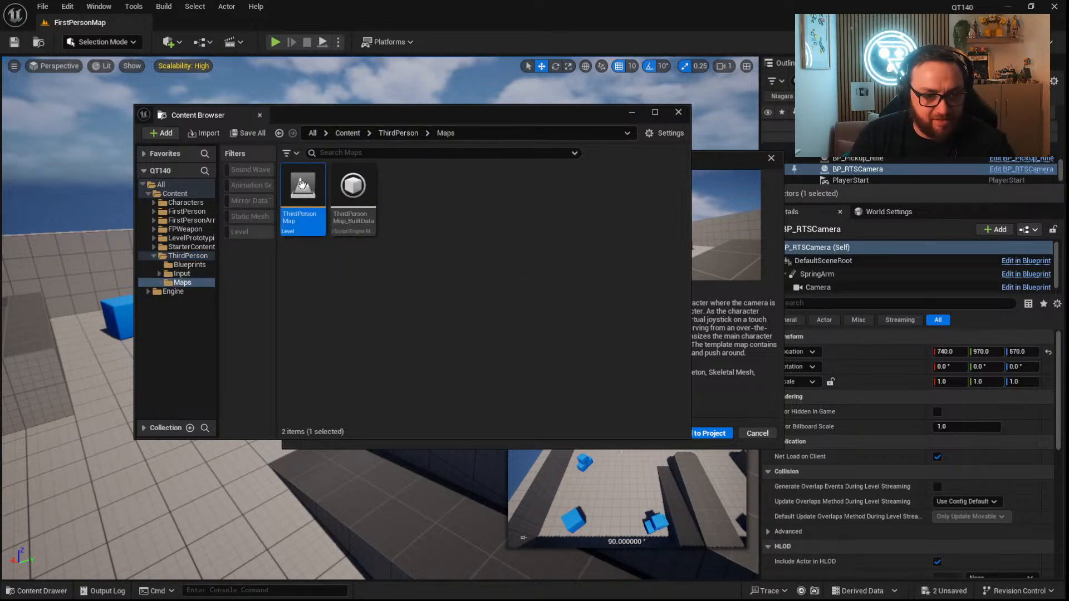
left_click(567, 431)
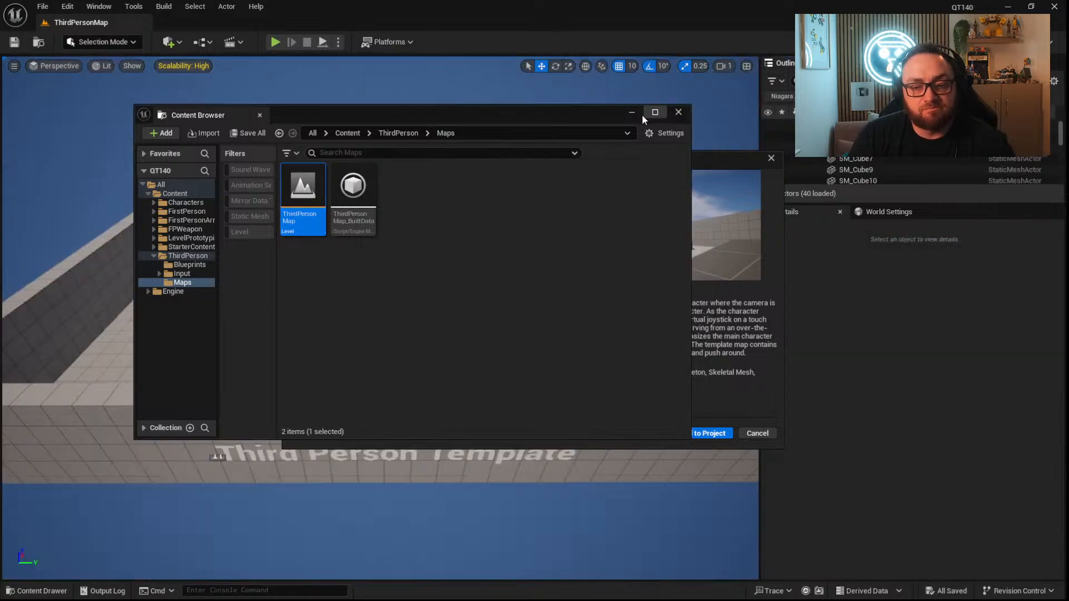
left_click(677, 113)
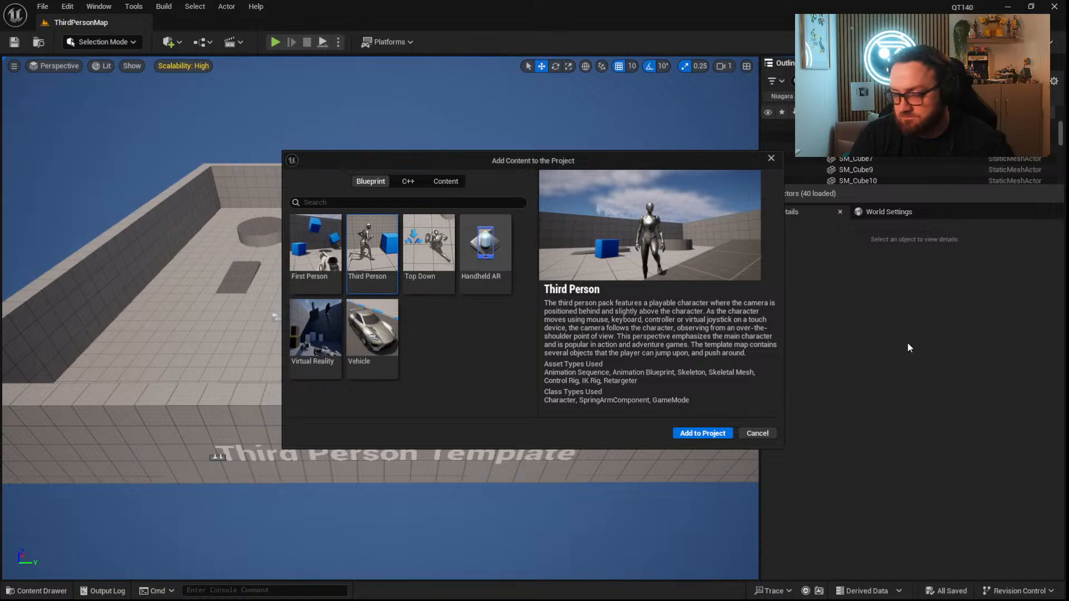
Add the Third Person content pack to the project again, and close the Content Browser and the Add Content dialog.
left_click(719, 434)
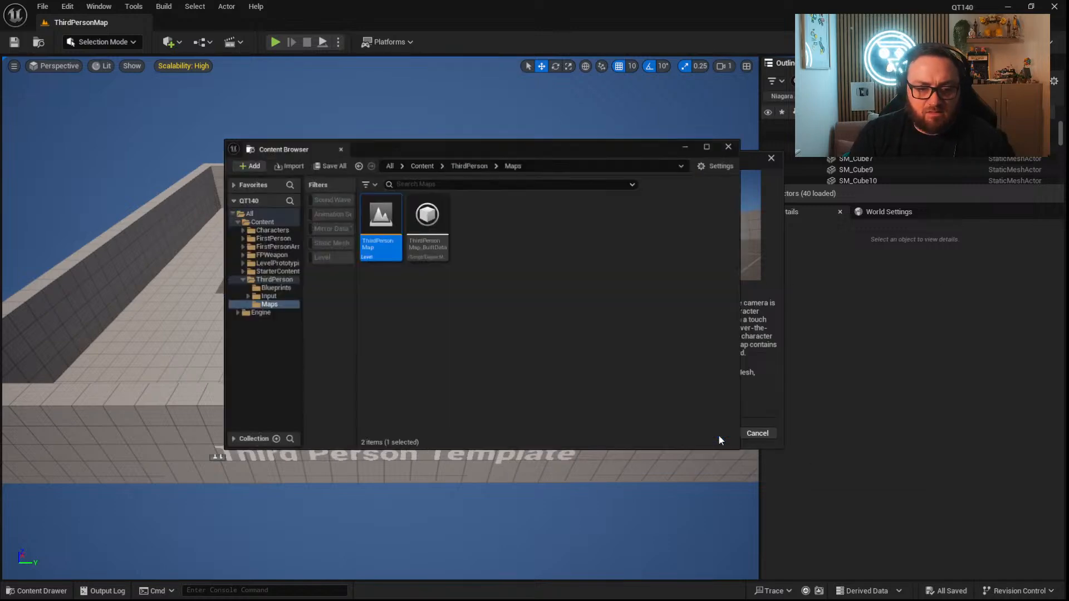
left_click(678, 112)
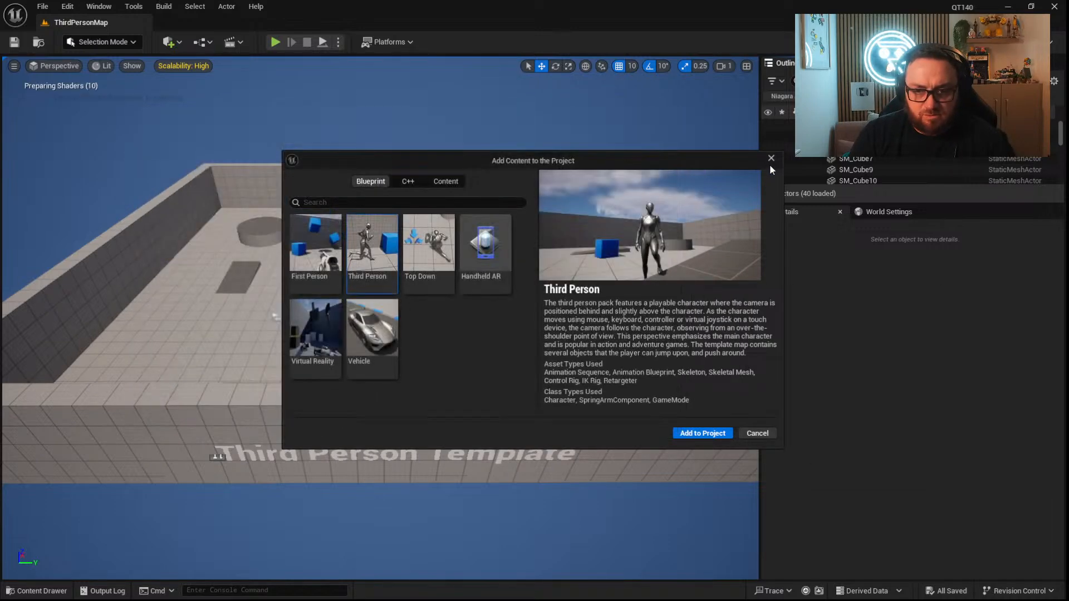
left_click(771, 158)
Play-test ThirdPersonMap, moving the mannequin and looking around the level, and stop the play session.
mouse_move(432, 315)
right_mouse_down()
mouse_move(389, 283)
mouse_move(417, 307)
right_mouse_up()
key("w")
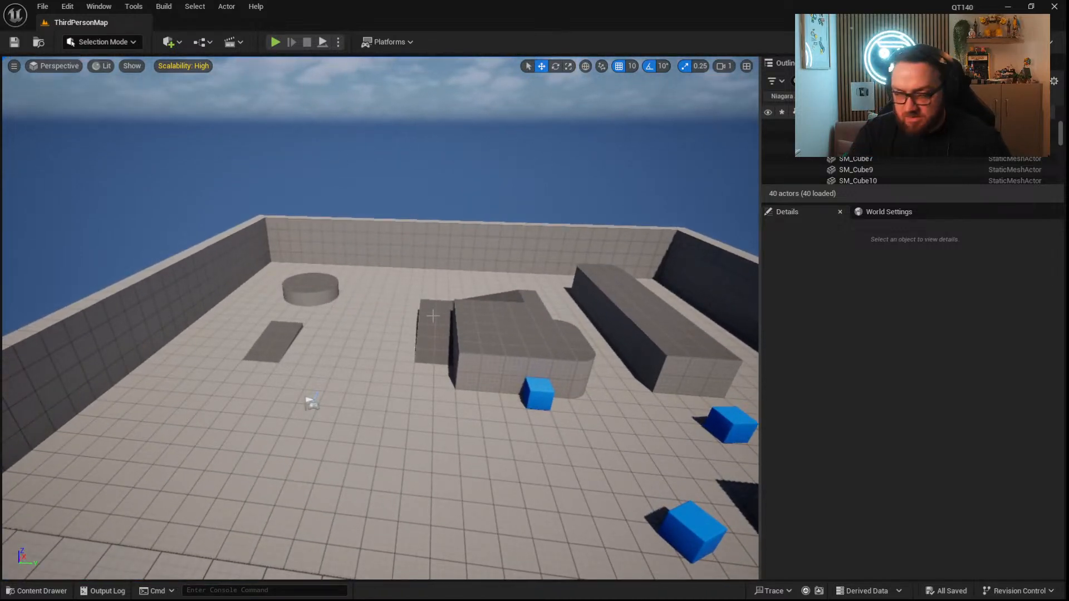
right_click_drag(362, 376, 377, 396)
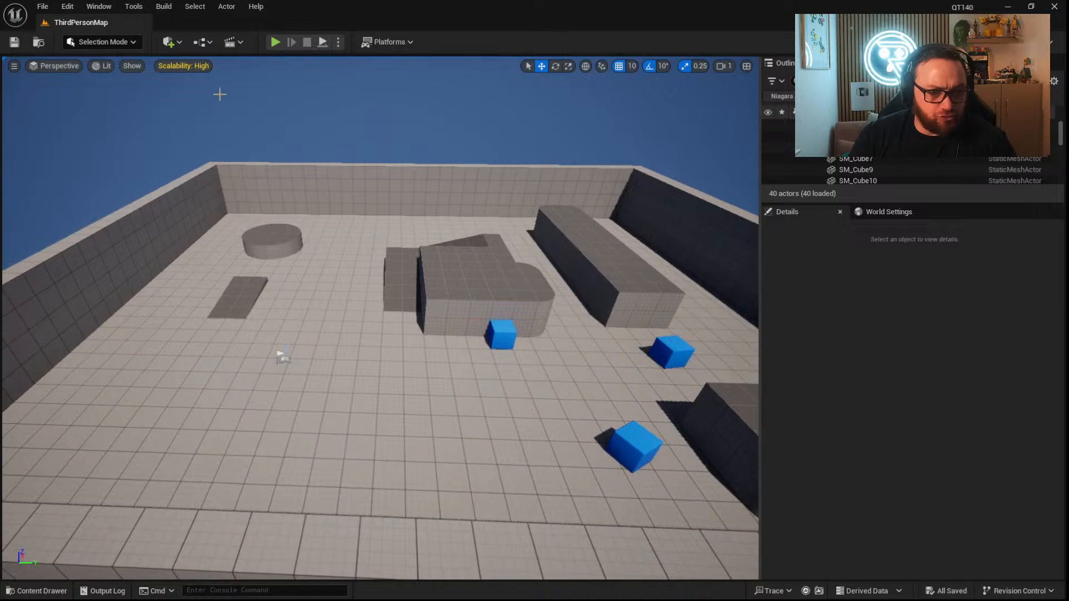
left_click(275, 43)
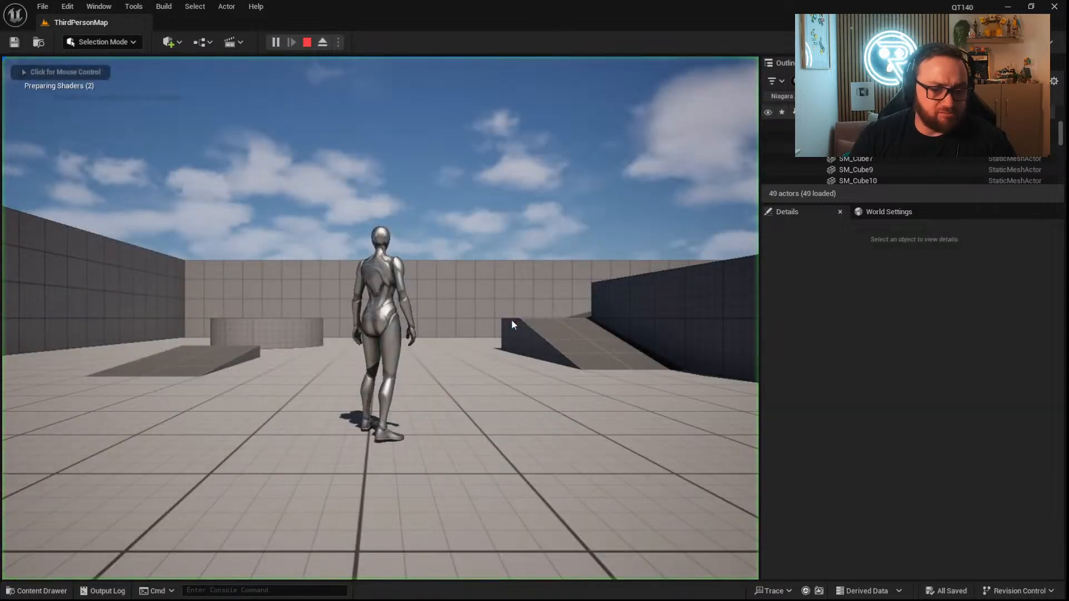
left_click(513, 319)
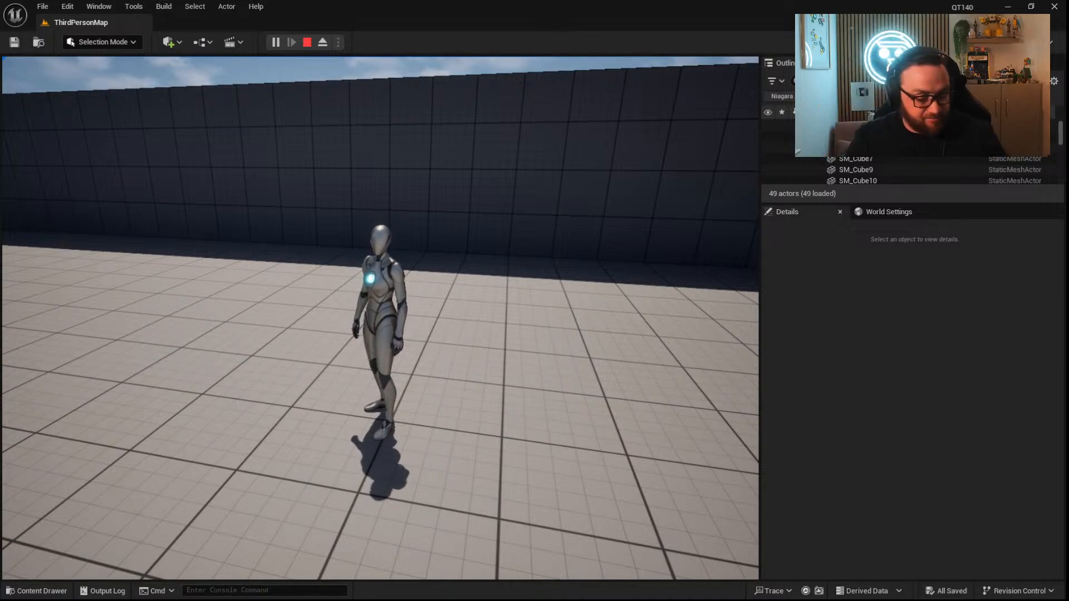
key("w")
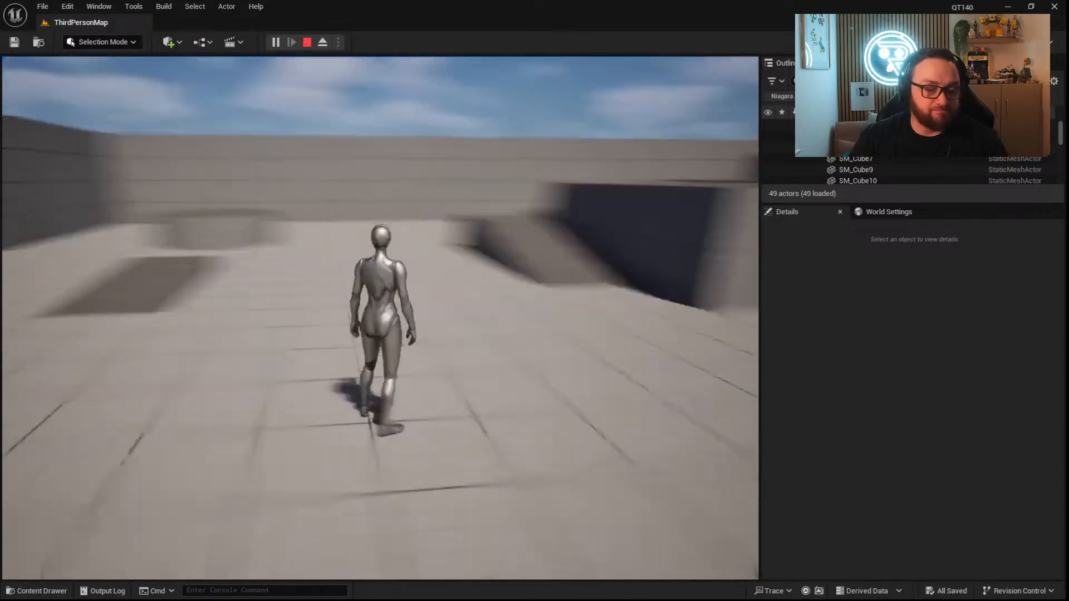
key("w")
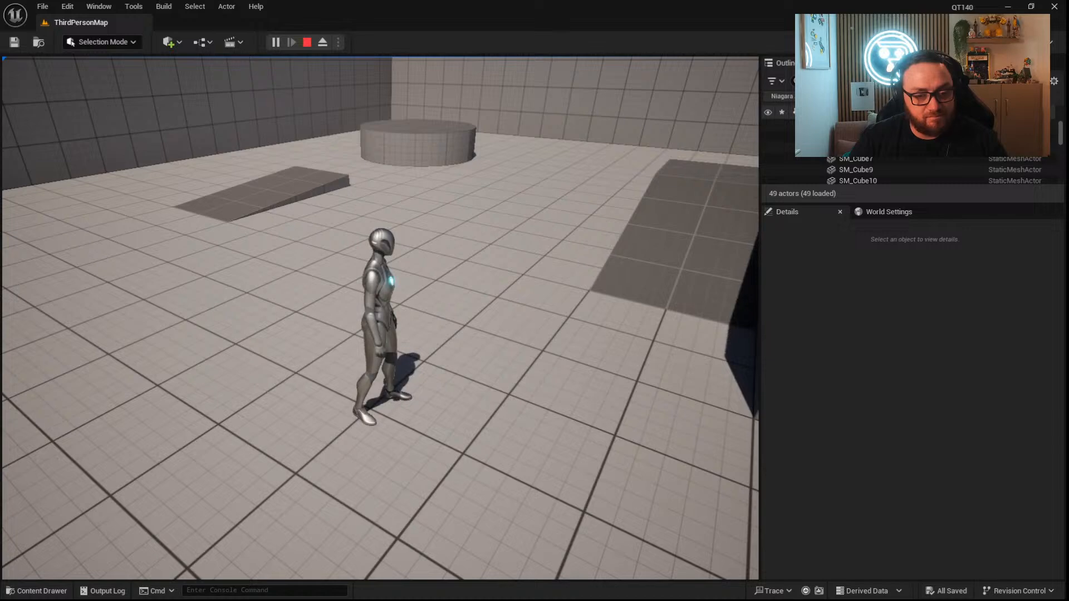
key("w")
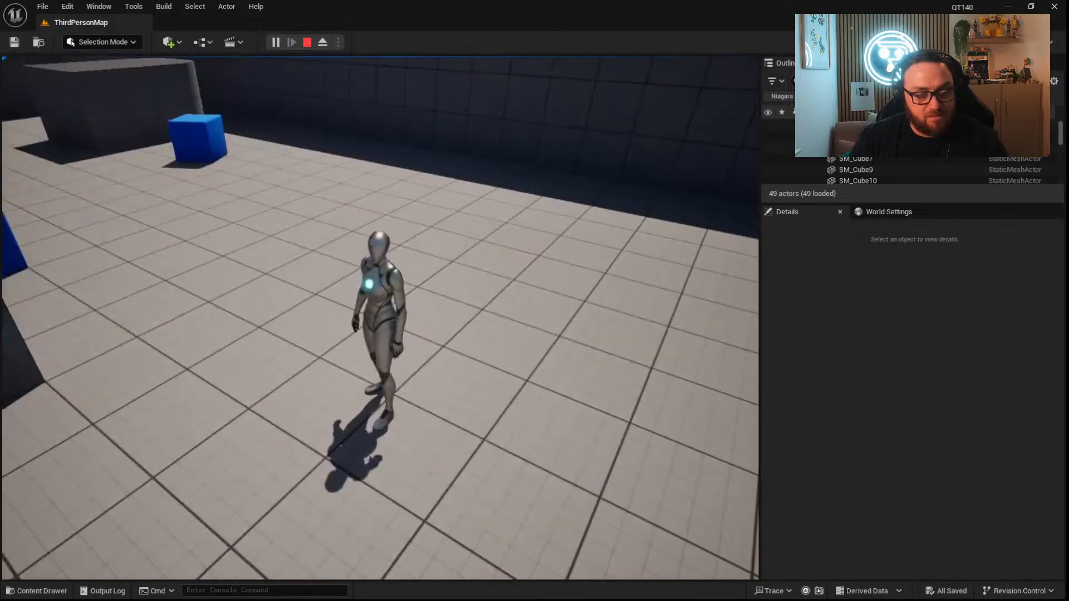
key("Escape")
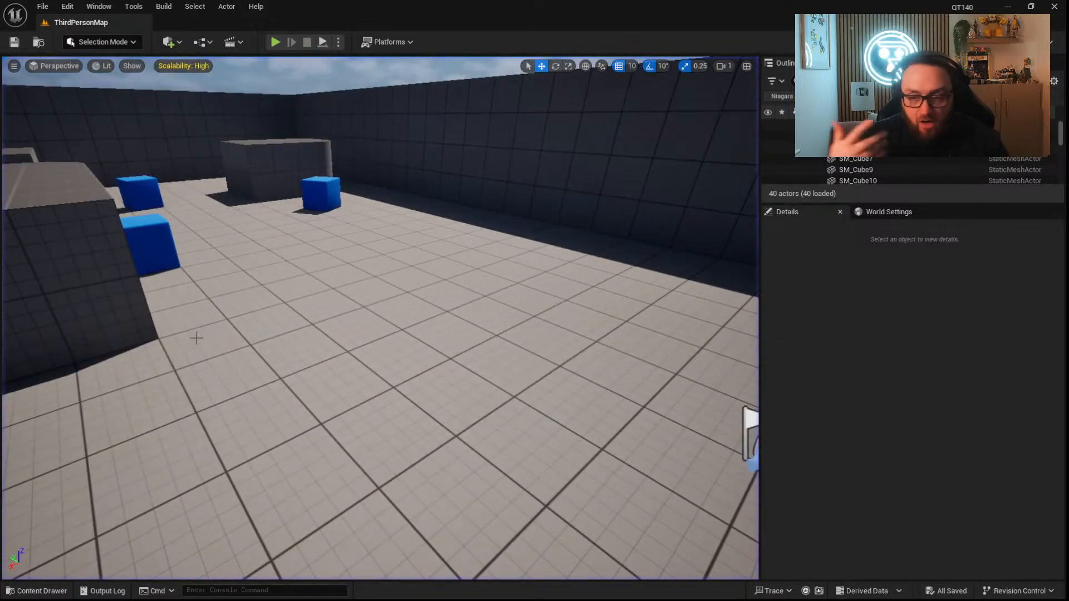
Display the folders and assets in the project's top-level Content folder.
left_click(66, 591)
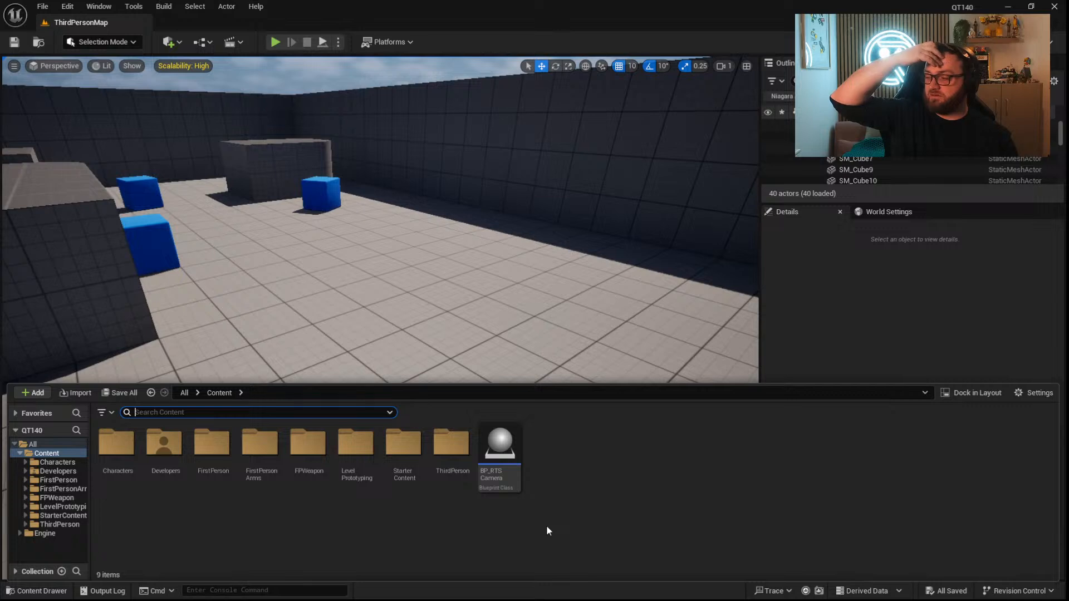
left_click(529, 479)
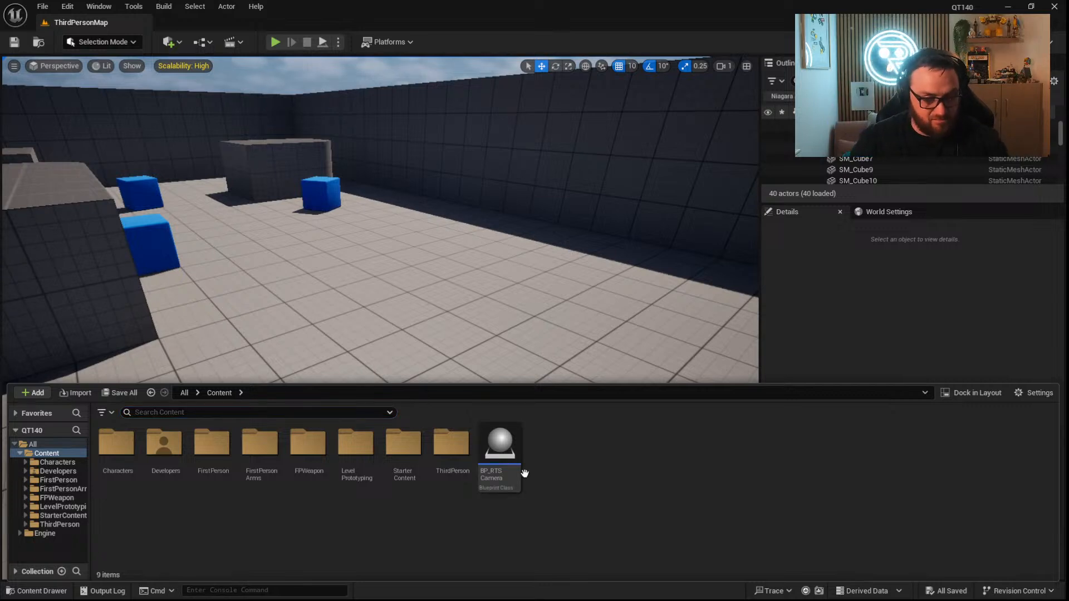
left_click(53, 592)
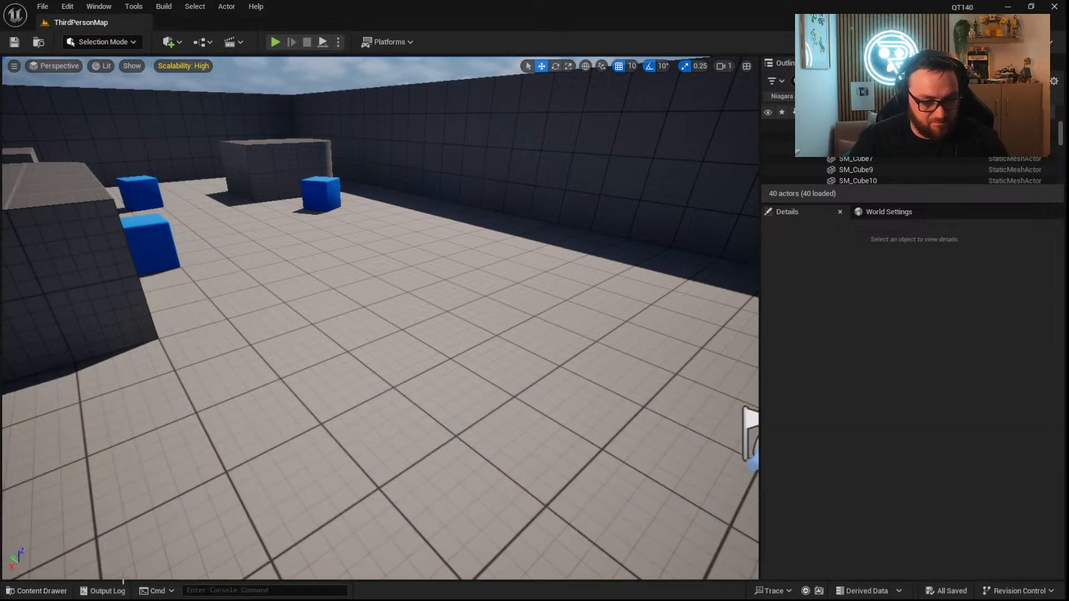
left_click(62, 593)
left_click(363, 550)
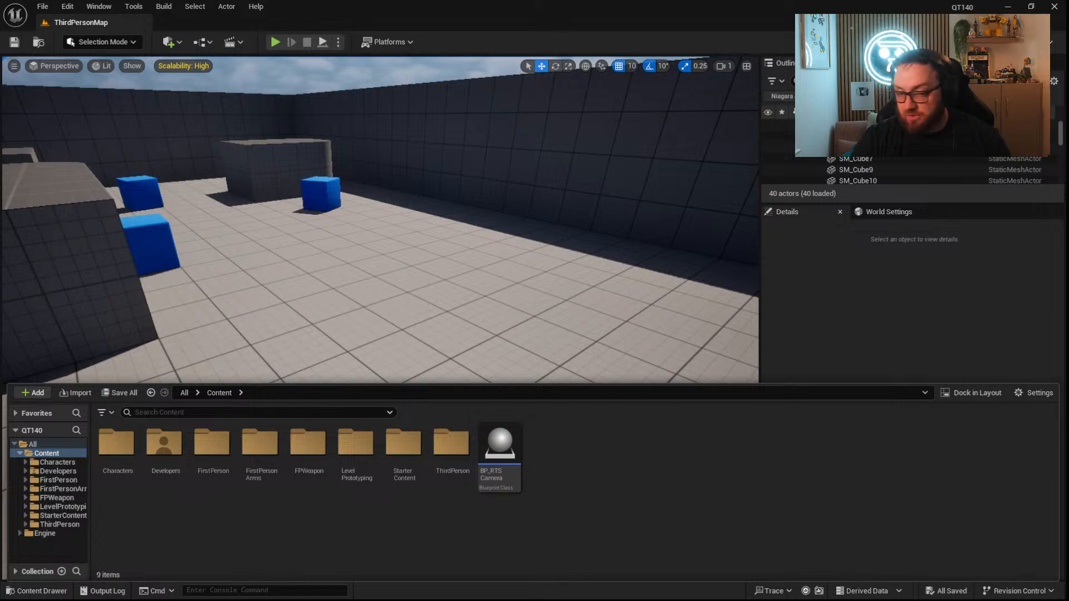
Open BP_RTSCamera, move the Get Actor Right Vector node above the IA_Look wire in the Event Graph, and close the Blueprint.
double_click(499, 446)
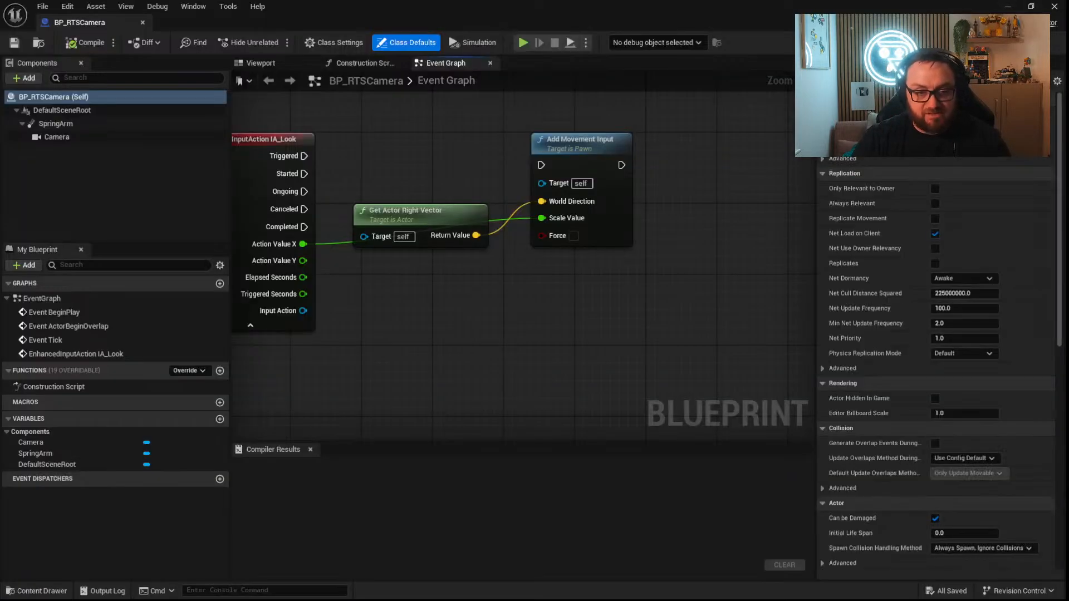
left_click_drag(458, 277, 541, 314)
left_click_drag(458, 295, 541, 303)
left_click_drag(457, 295, 541, 295)
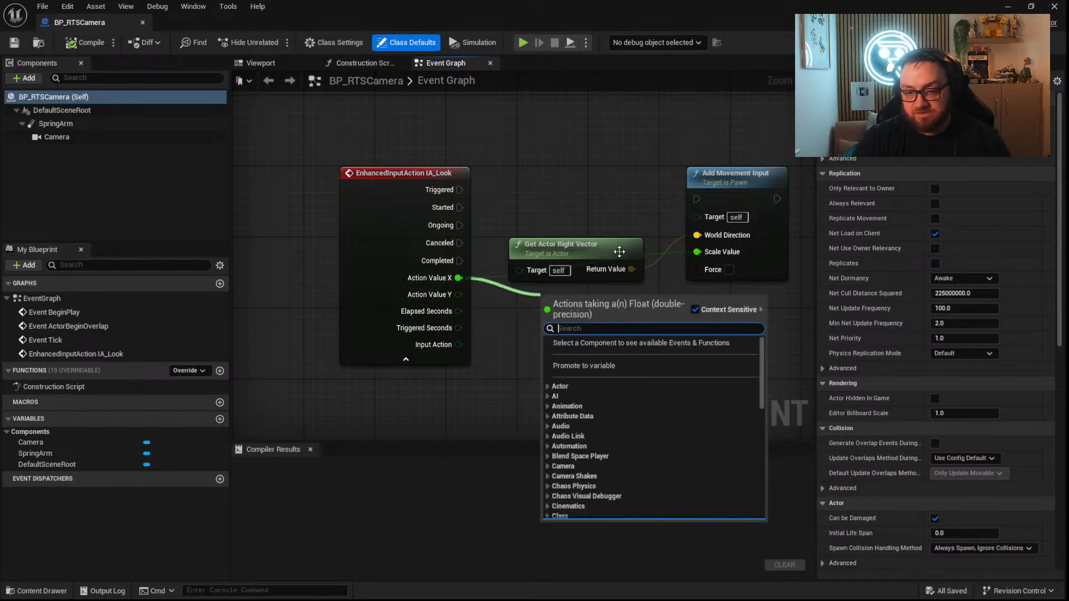
left_click_drag(563, 241, 559, 171)
left_click_drag(743, 333, 535, 143)
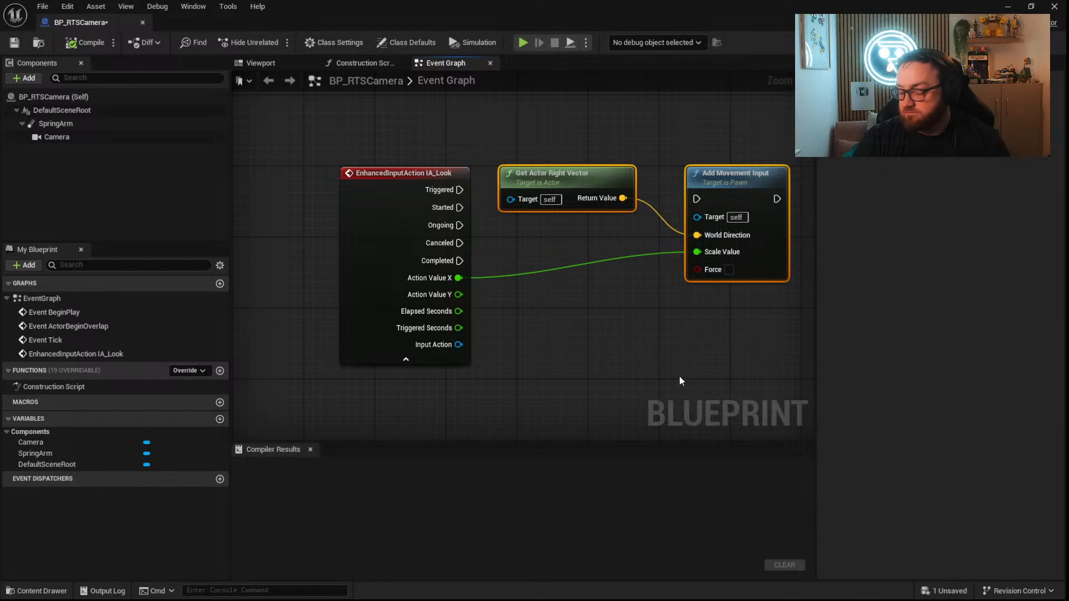
left_click(678, 372)
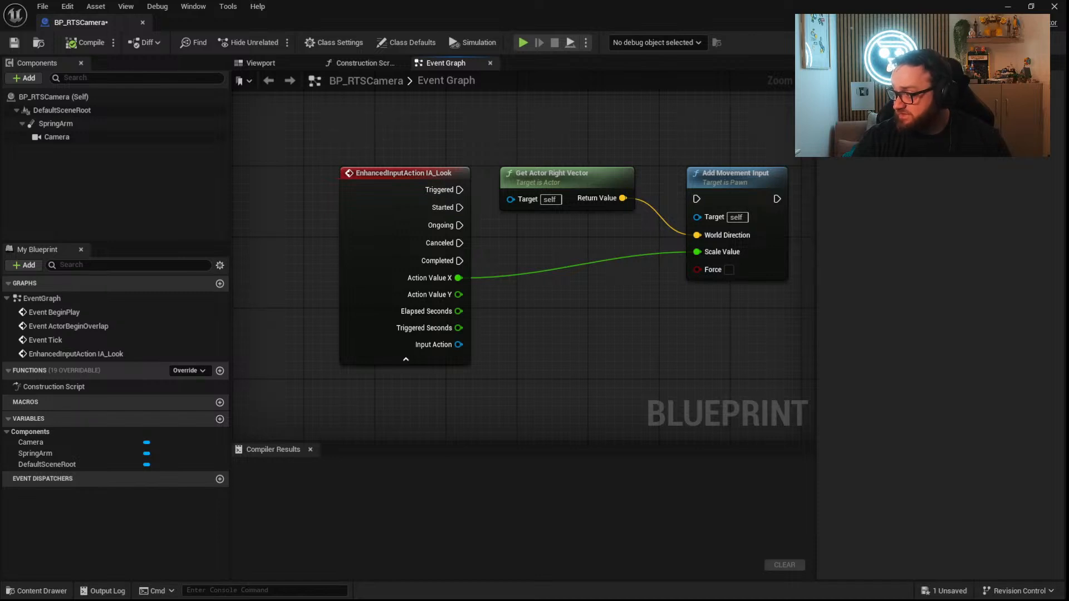
left_click_drag(738, 343, 405, 168)
left_click(1053, 7)
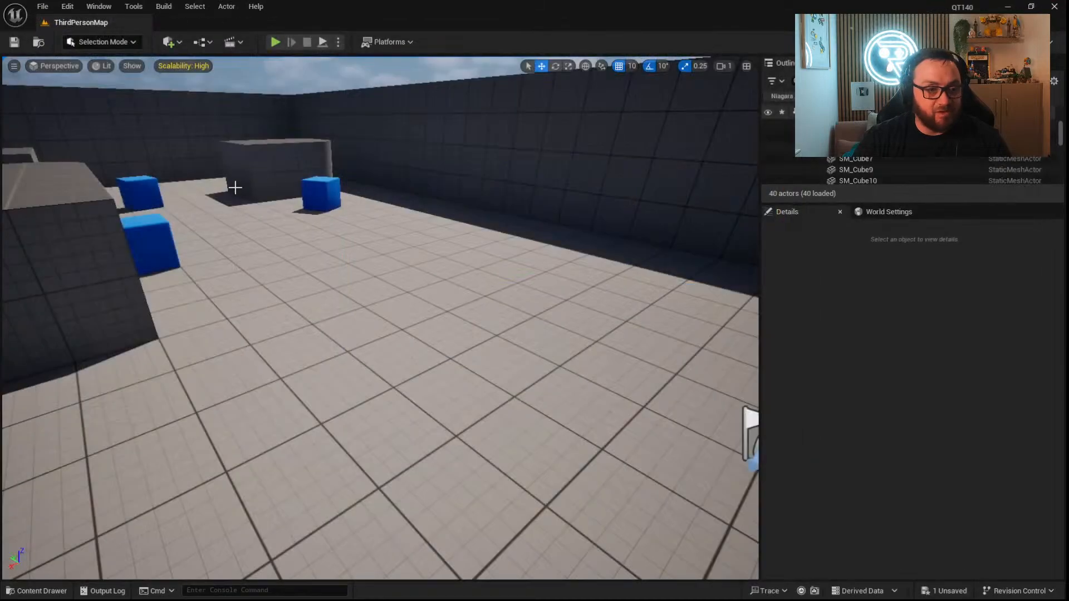
Look around ThirdPersonMap in the viewport, play-test it briefly by moving forward, and stop the play session.
right_click_drag(412, 323, 515, 317)
key("d")
right_click_drag(684, 172, 583, 170)
key("s")
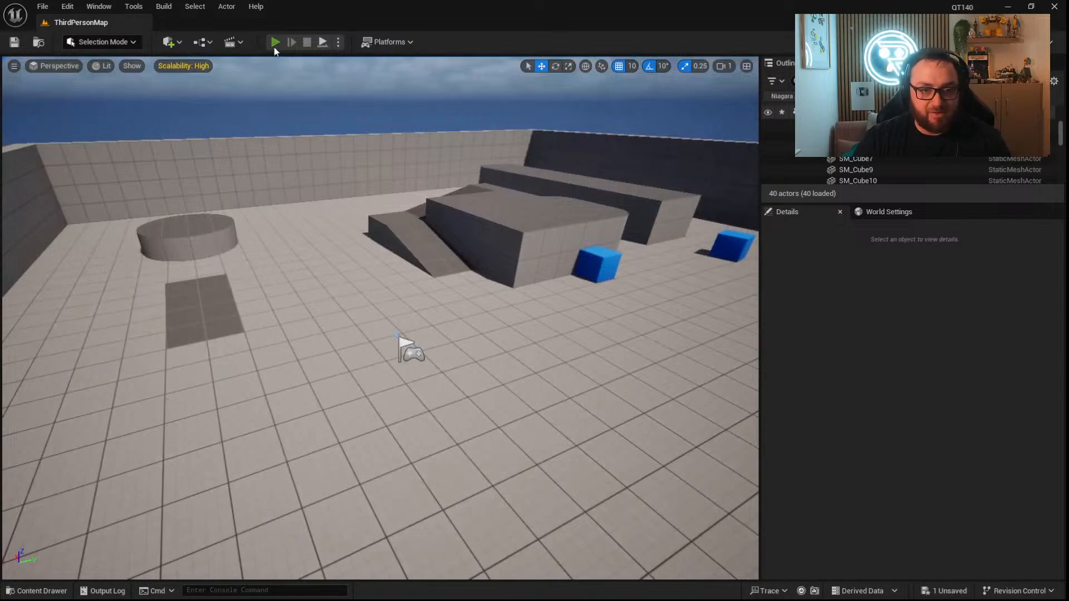
left_click(274, 47)
key("w")
key("Escape")
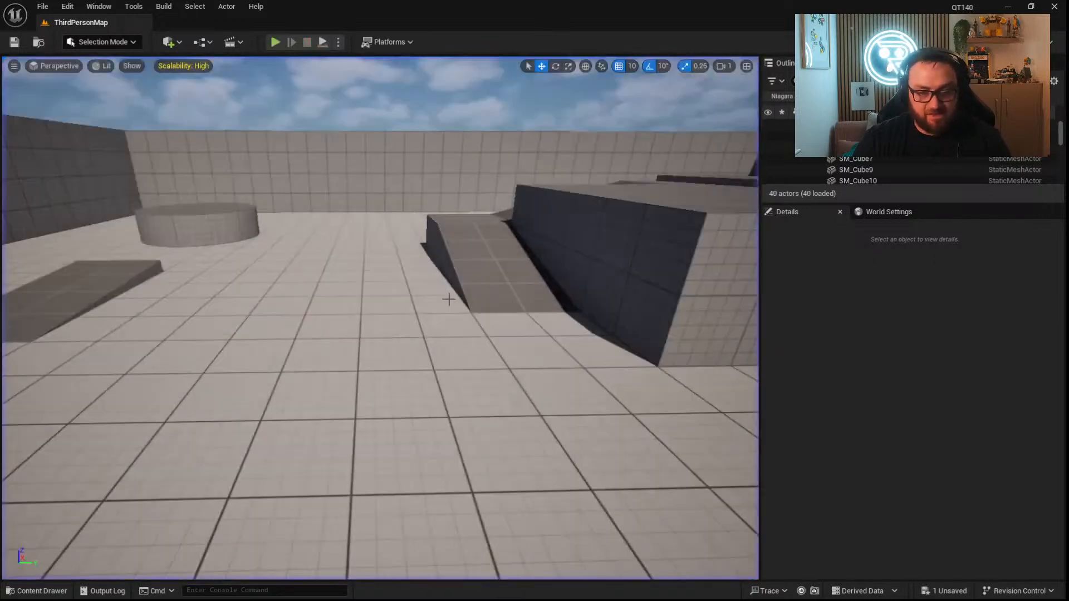
Set the project's default Anti-Aliasing Method to Temporal Anti-Aliasing (TAA) and close the Project Settings.
left_click(36, 590)
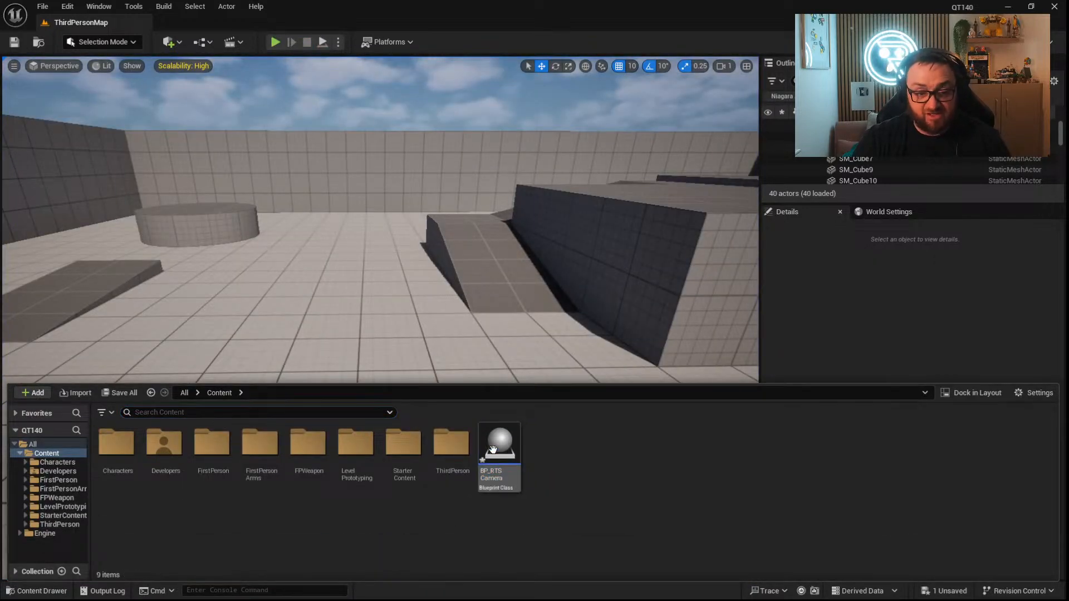
left_click(67, 6)
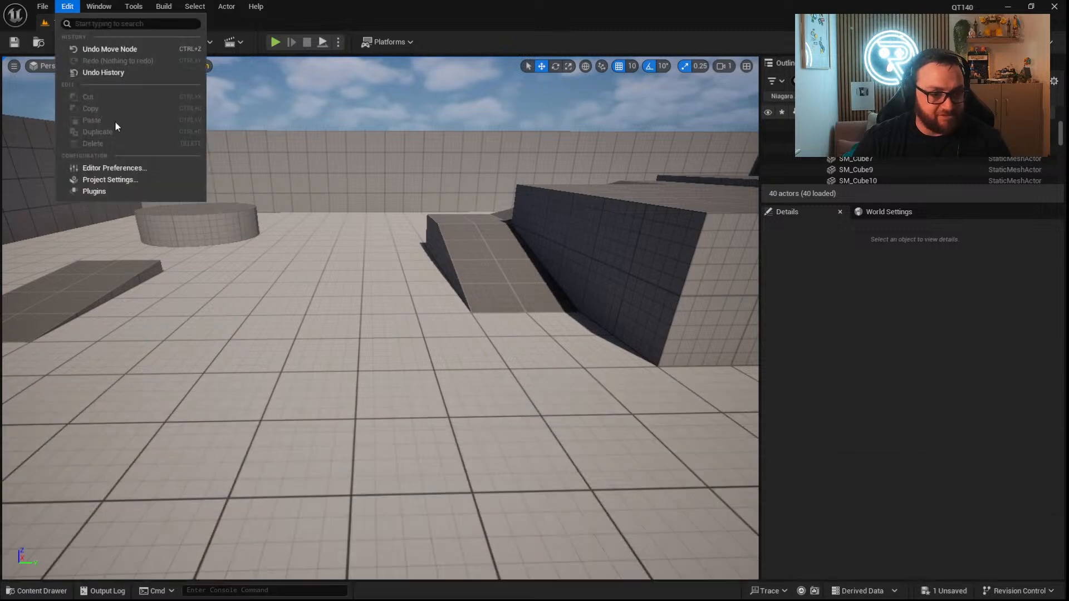
left_click(108, 181)
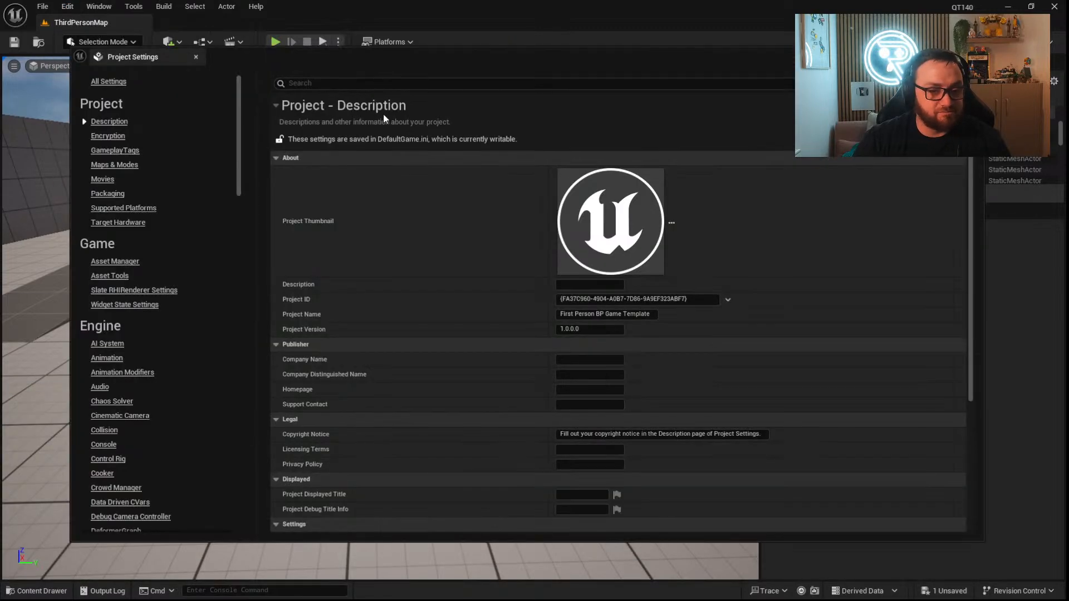
left_click(358, 83)
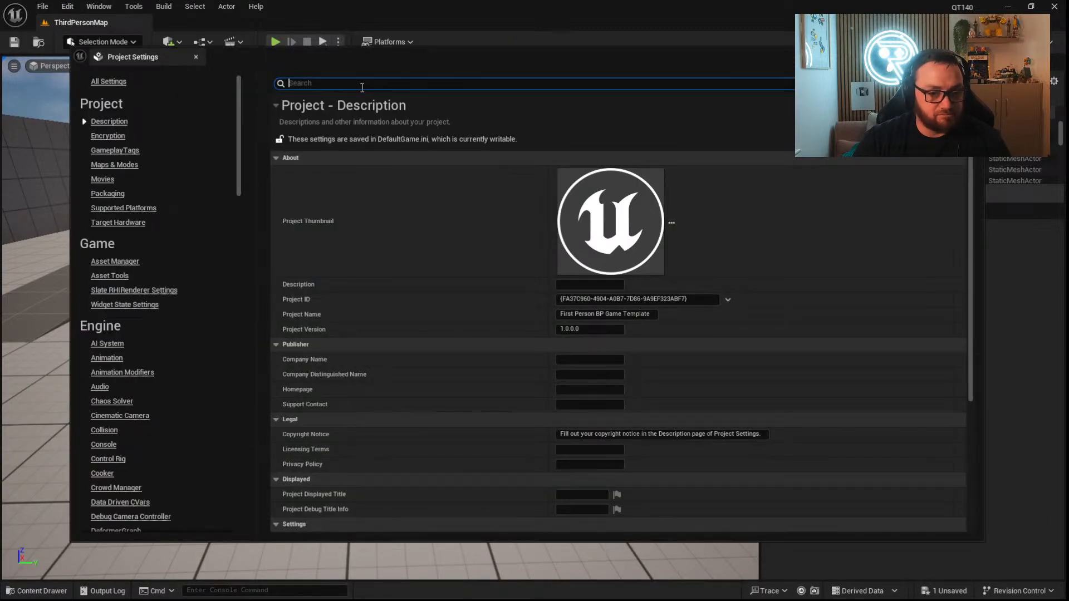
type("aa")
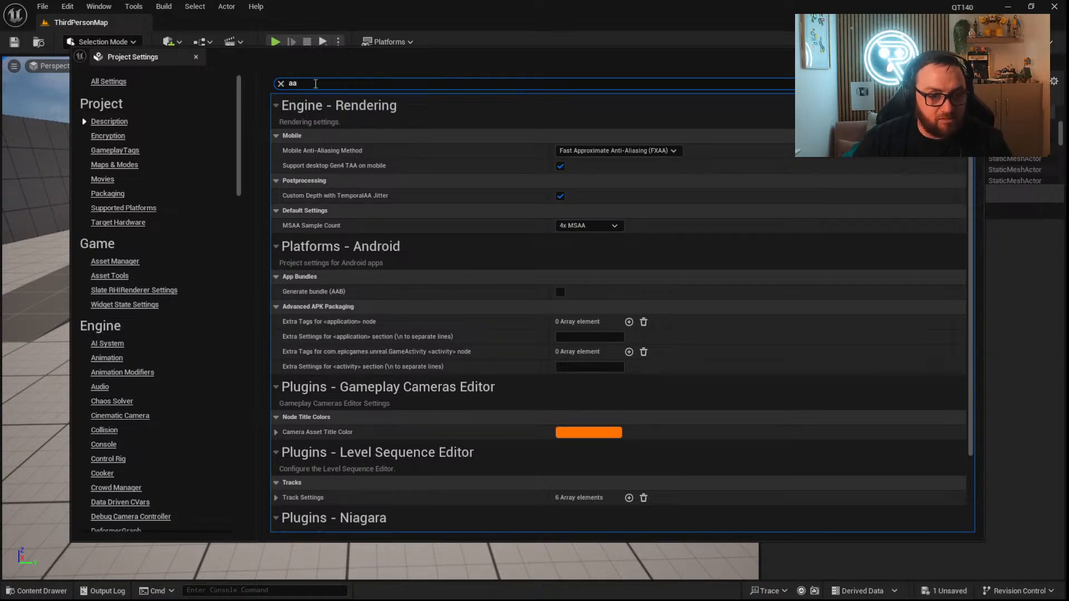
key("BackSpace")
type("nti")
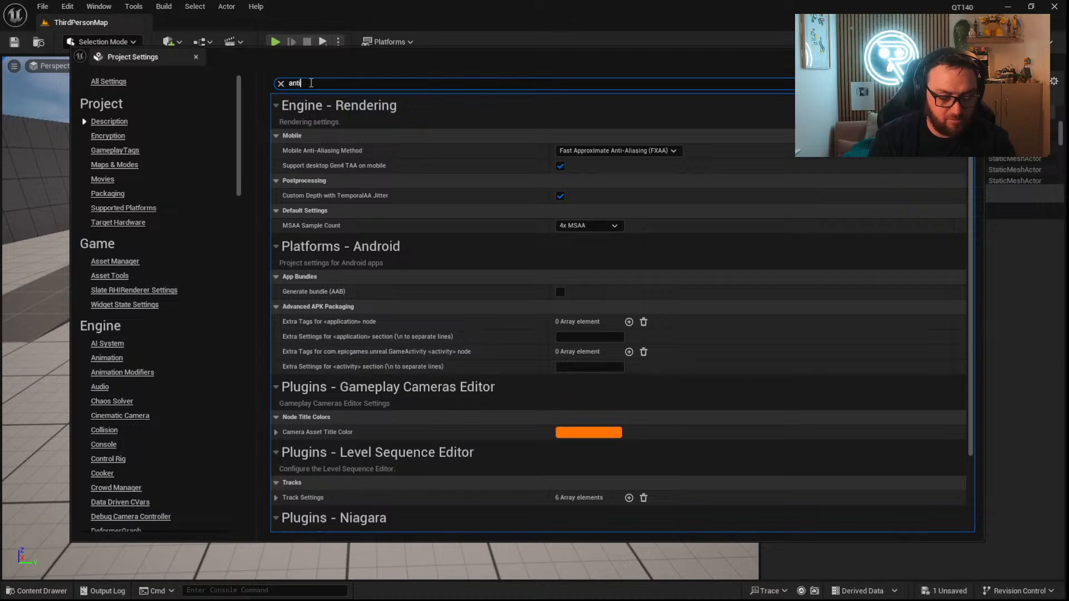
left_click(563, 184)
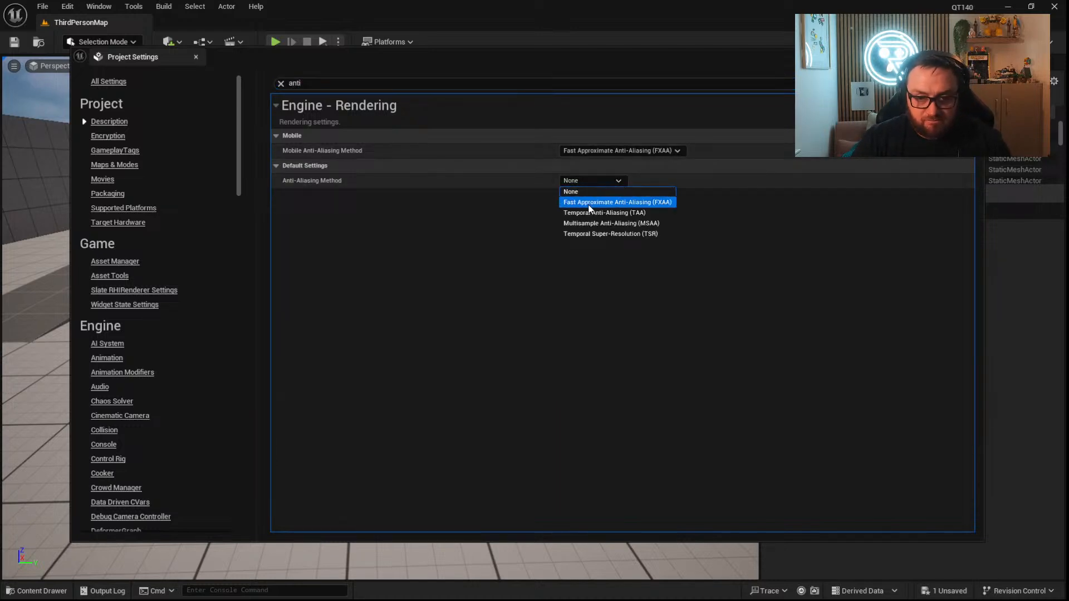
left_click(591, 213)
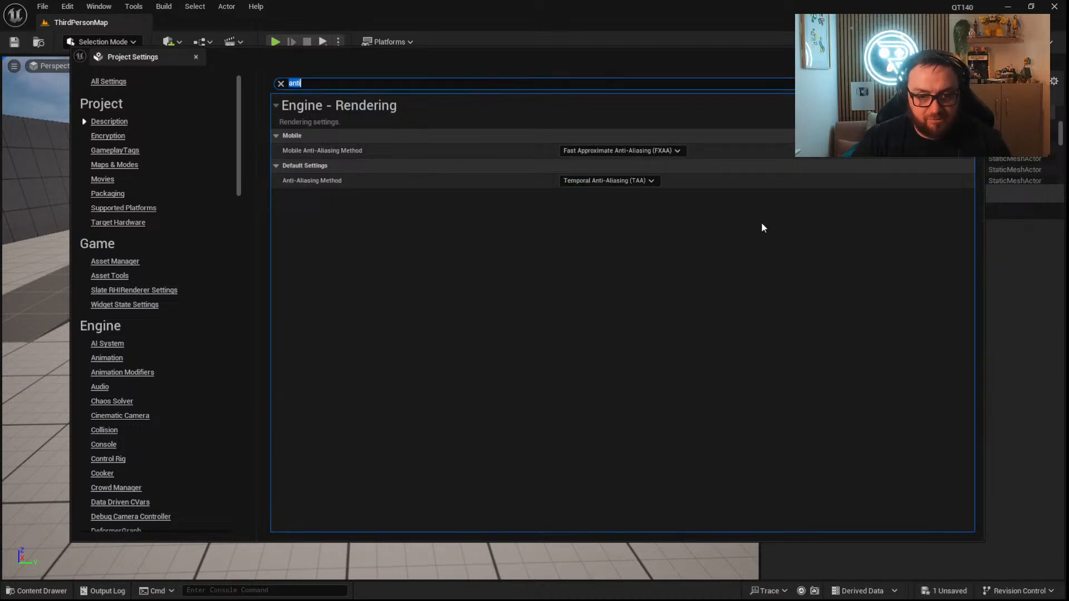
left_click(973, 55)
Open the third-person character Blueprint, BP_ThirdPersonCharacter, from the Blueprints folder inside ThirdPerson.
key("s")
right_click_drag(491, 358, 190, 463)
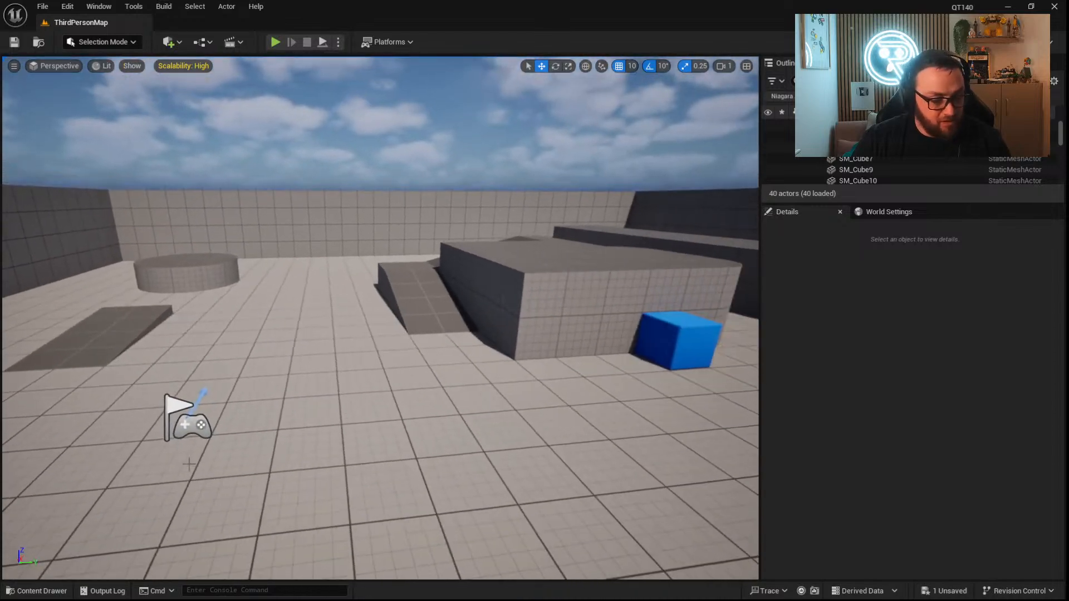
left_click(37, 591)
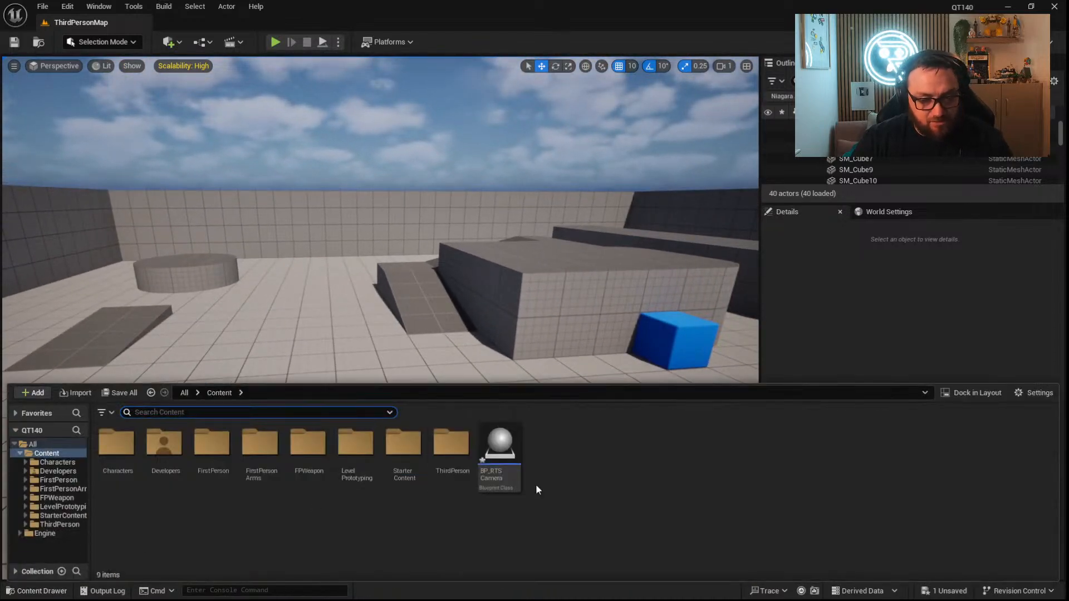
double_click(451, 443)
left_click(115, 443)
double_click(114, 443)
double_click(118, 443)
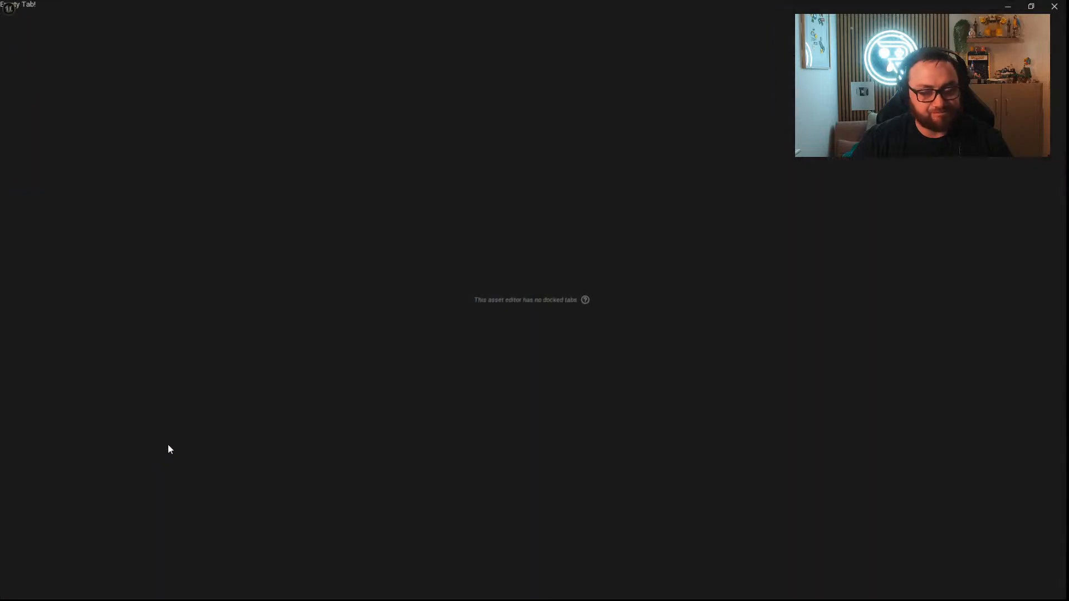
right_click_drag(576, 365, 302, 260)
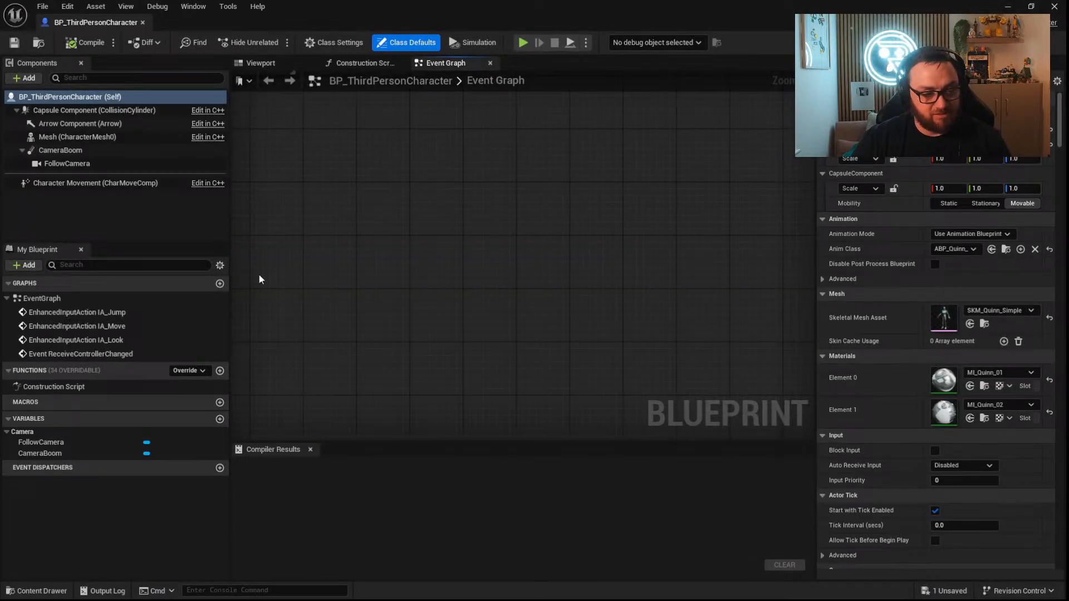
Add two functions named GrowSize and ShrinkSize to BP_ThirdPersonCharacter, and open the GrowSize graph.
left_click(220, 372)
type("GrowSize")
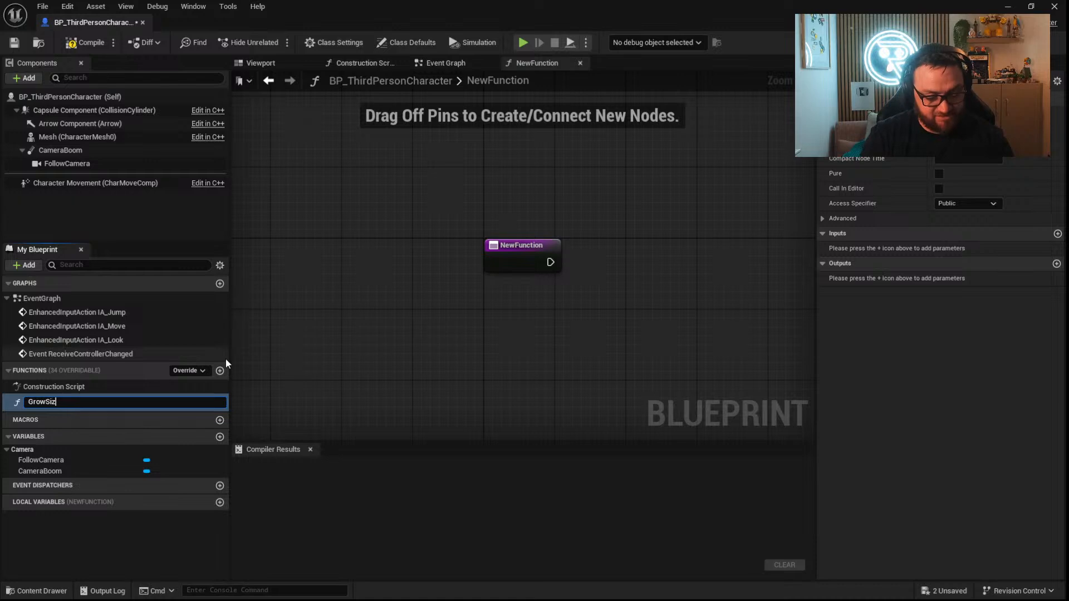
key("Return")
left_click(220, 371)
type("ShrinkSize")
key("Return")
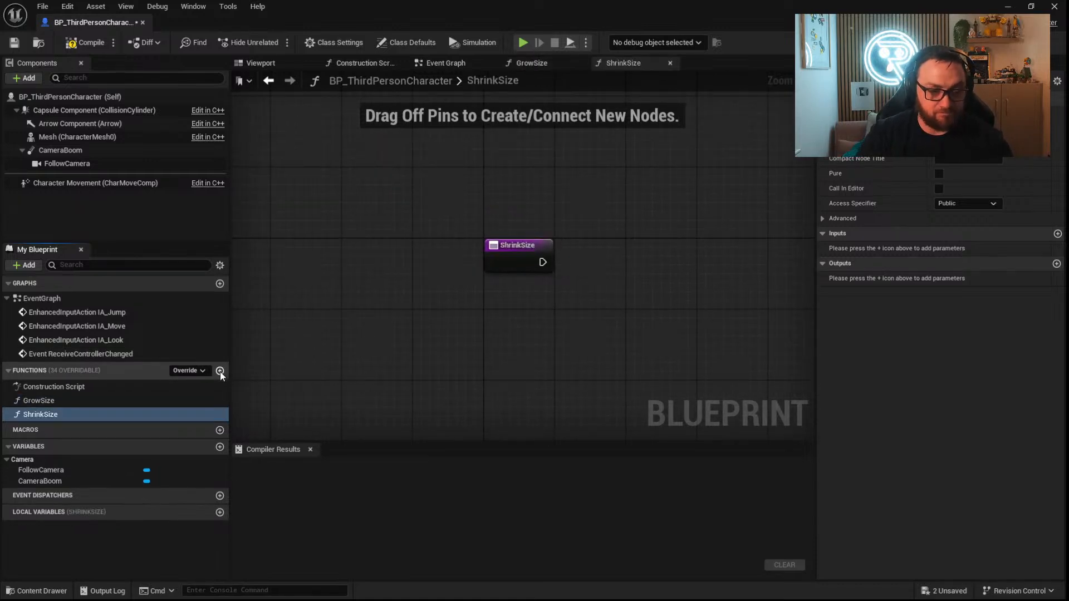
left_click(92, 403)
double_click(92, 405)
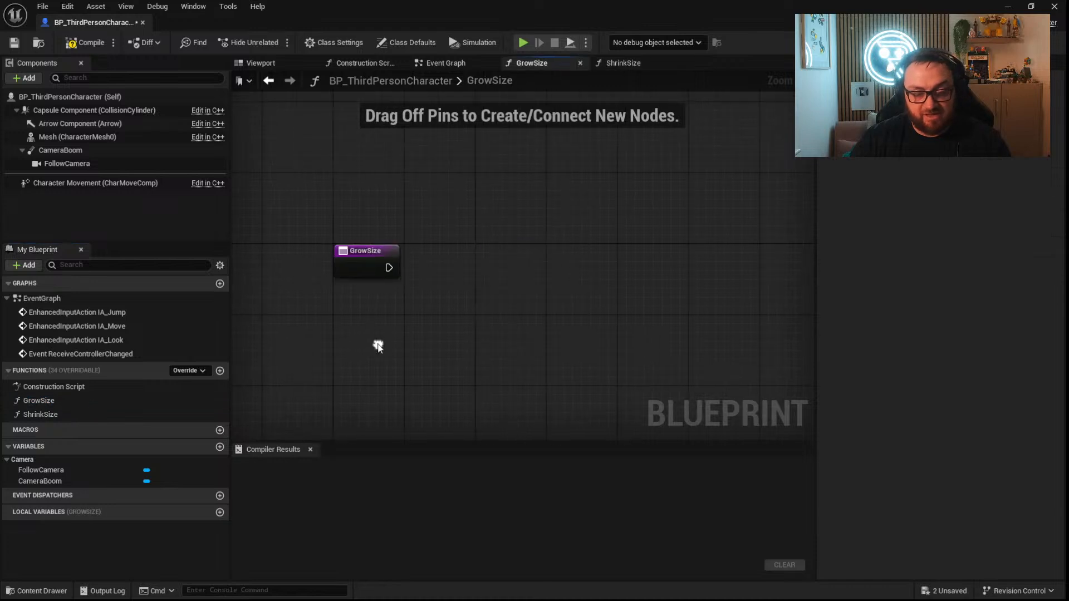
left_click_drag(389, 267, 516, 260)
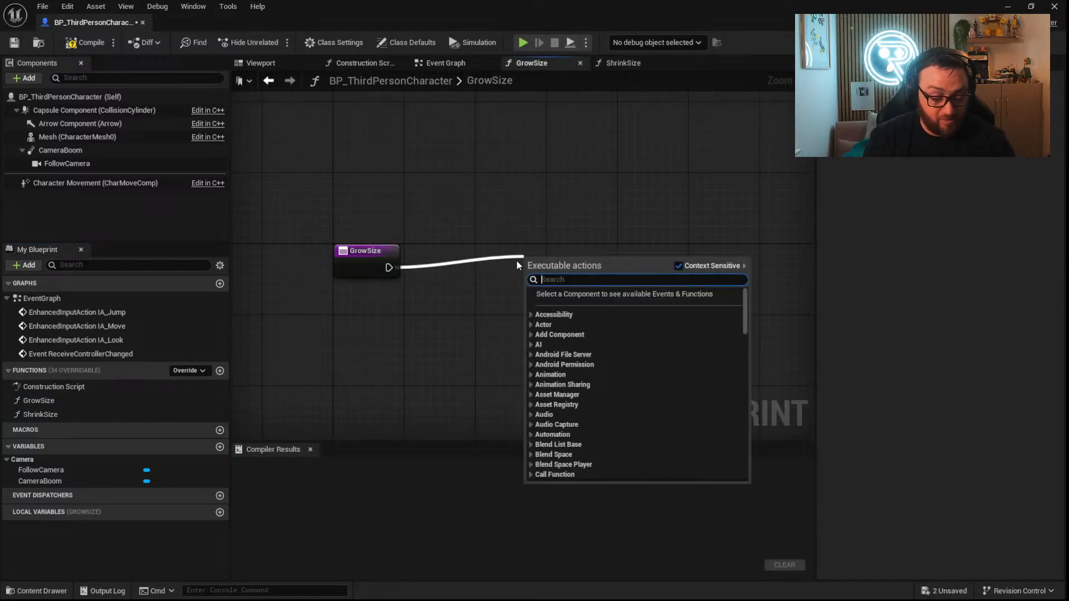
type("add")
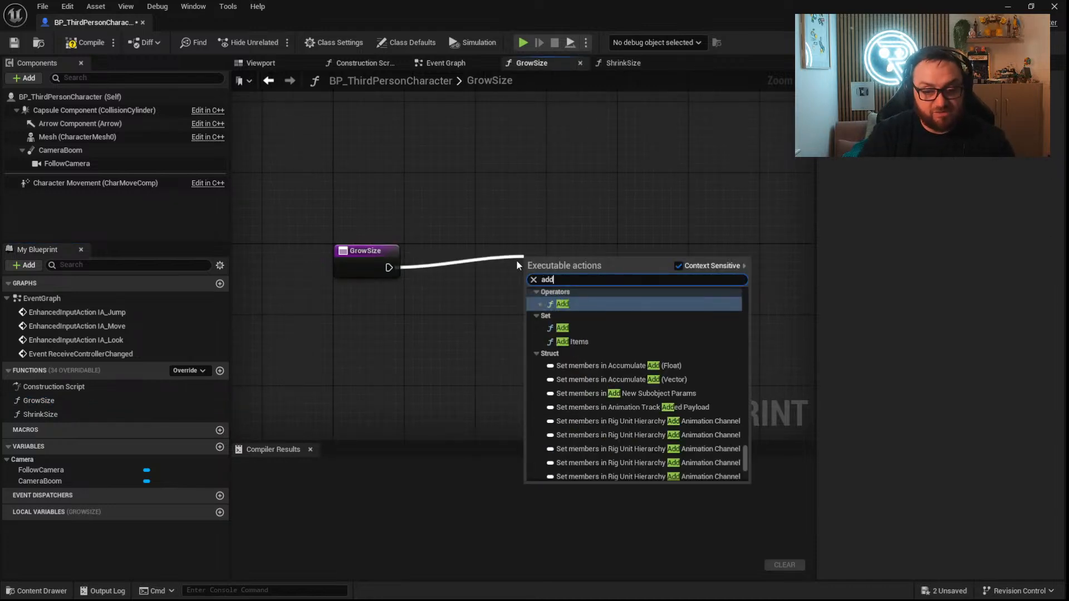
type(" scale")
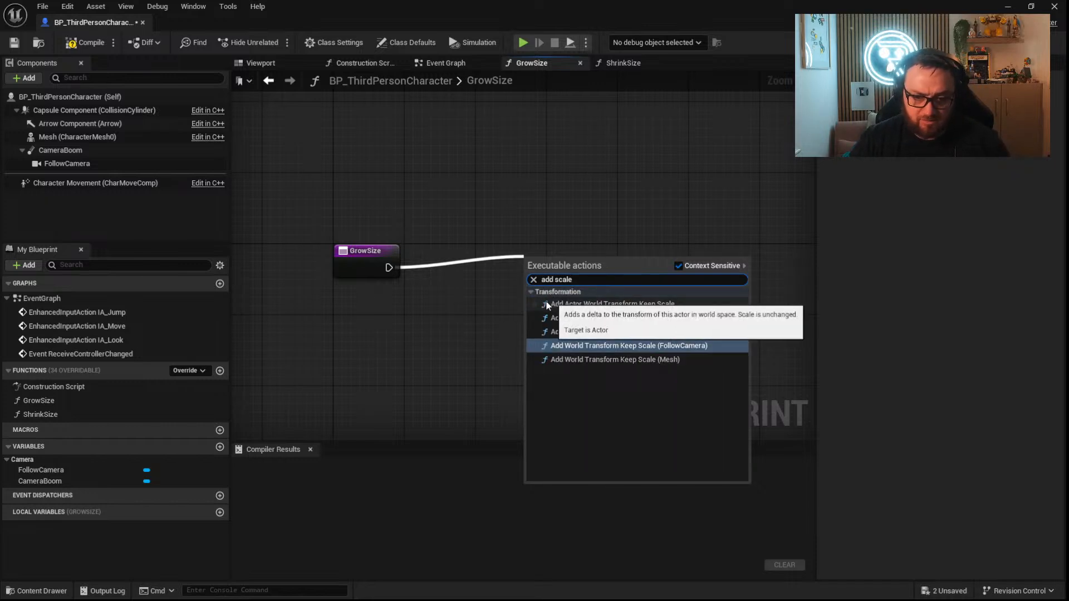
left_click(392, 273)
Add a Set Actor Scale 3D node connected to the GrowSize entry node, leaving space between the two nodes.
left_click_drag(389, 268, 456, 268)
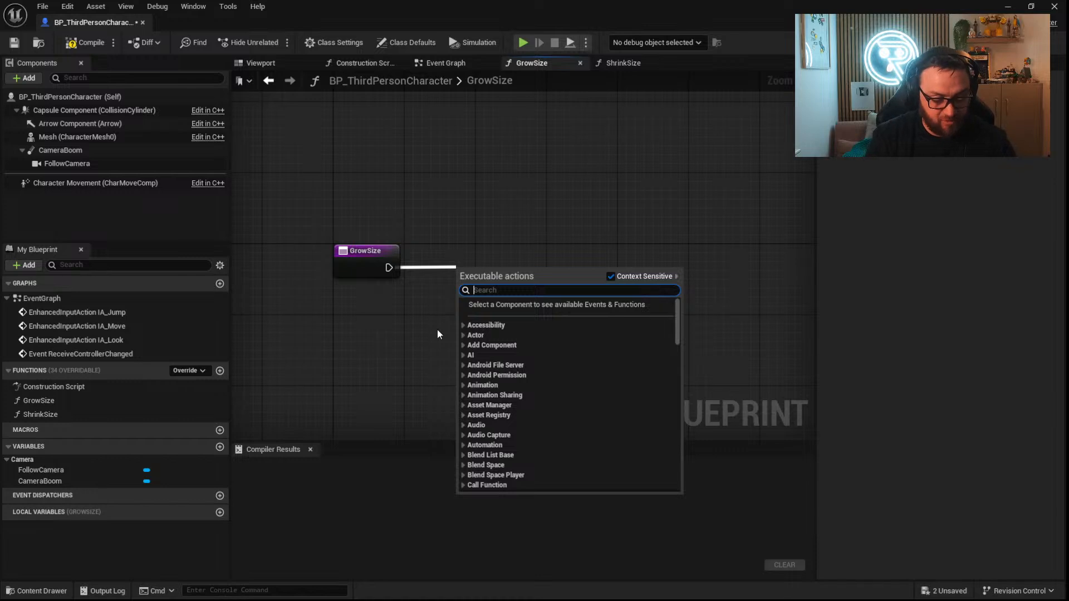
type("scale")
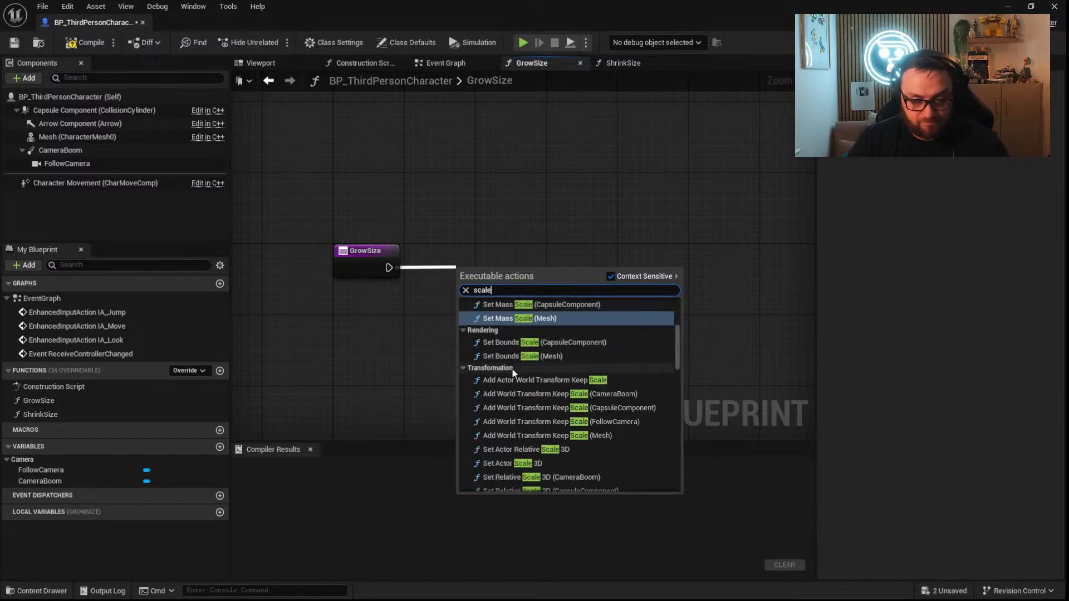
scroll(529, 442, "down", 1)
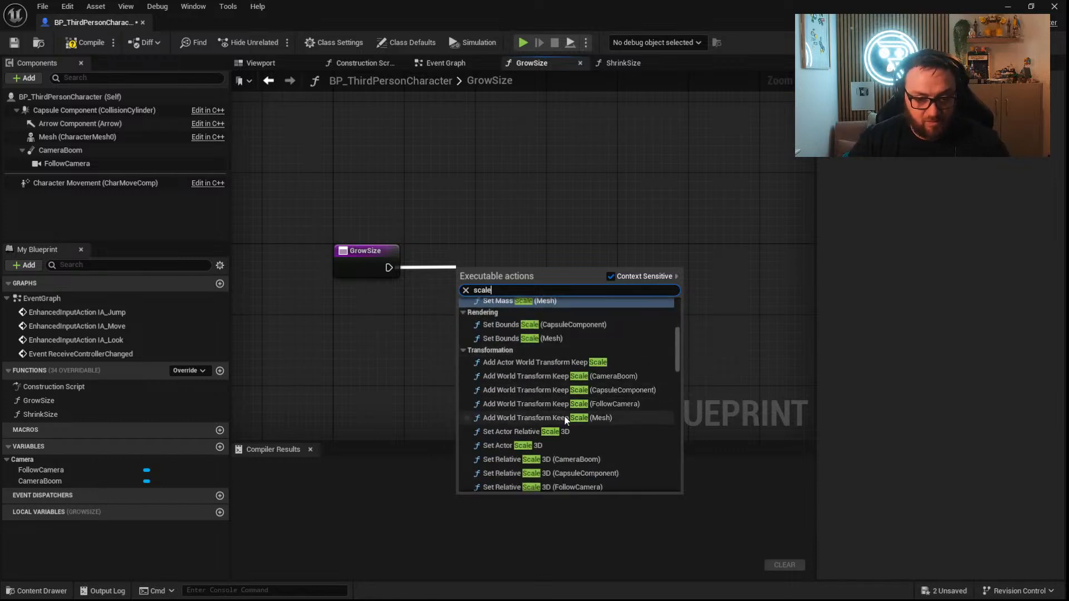
left_click(530, 444)
right_click_drag(426, 350, 585, 296)
left_click_drag(516, 203, 435, 208)
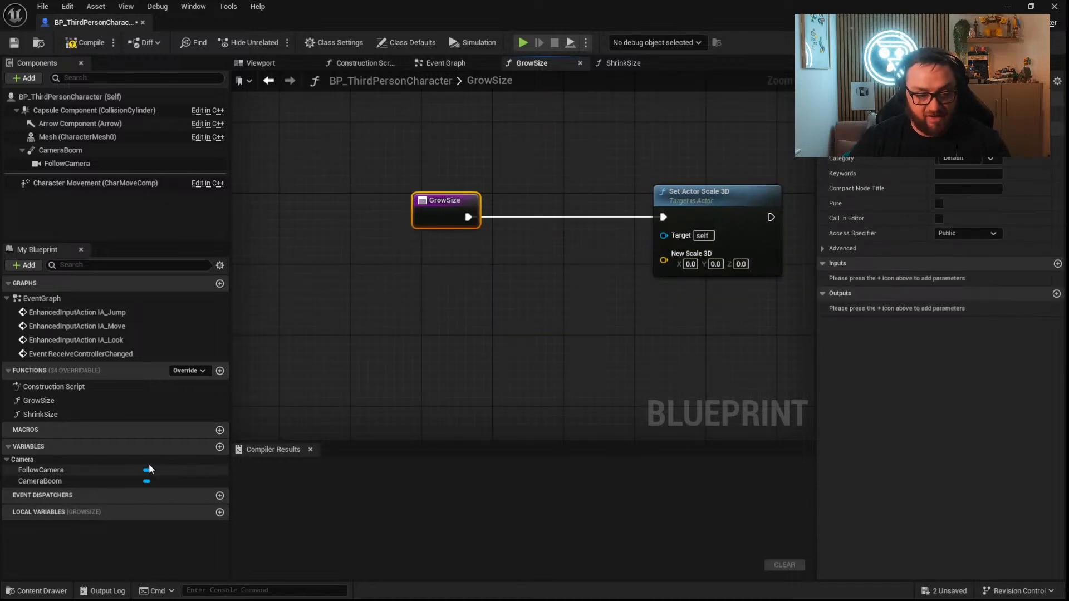
Create a Float variable named Scale, compile the Blueprint, and set the variable's default value to 1.
left_click(220, 447)
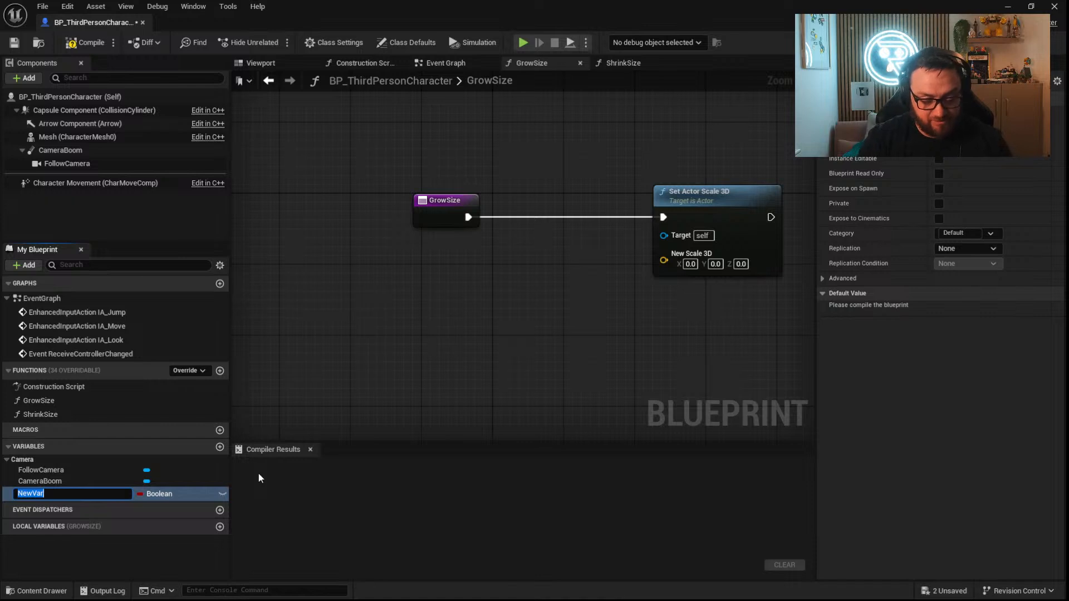
type("Scale")
key("Return")
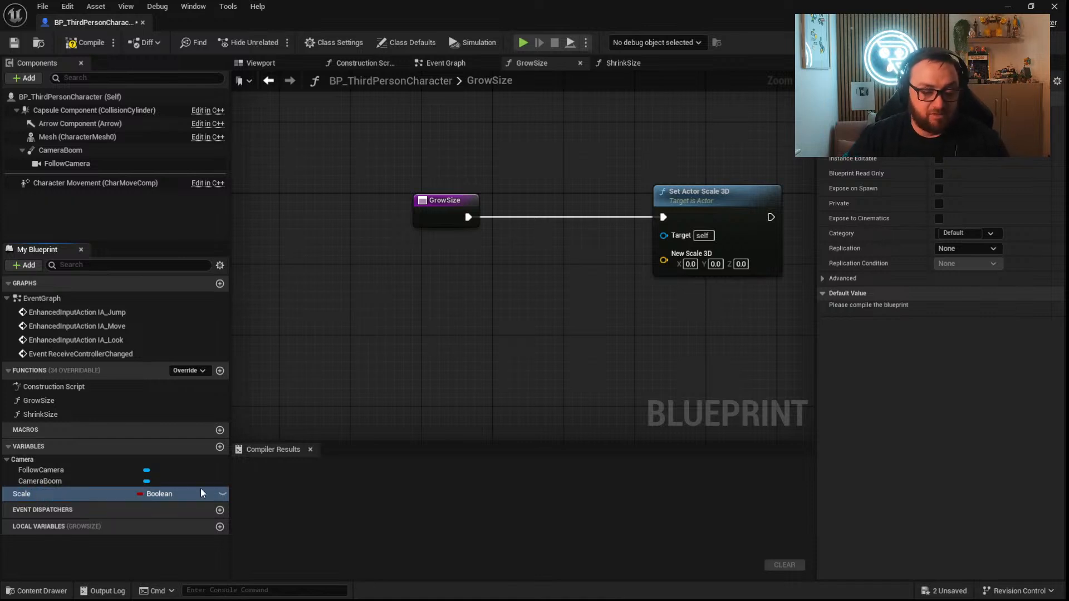
left_click(162, 494)
left_click(163, 328)
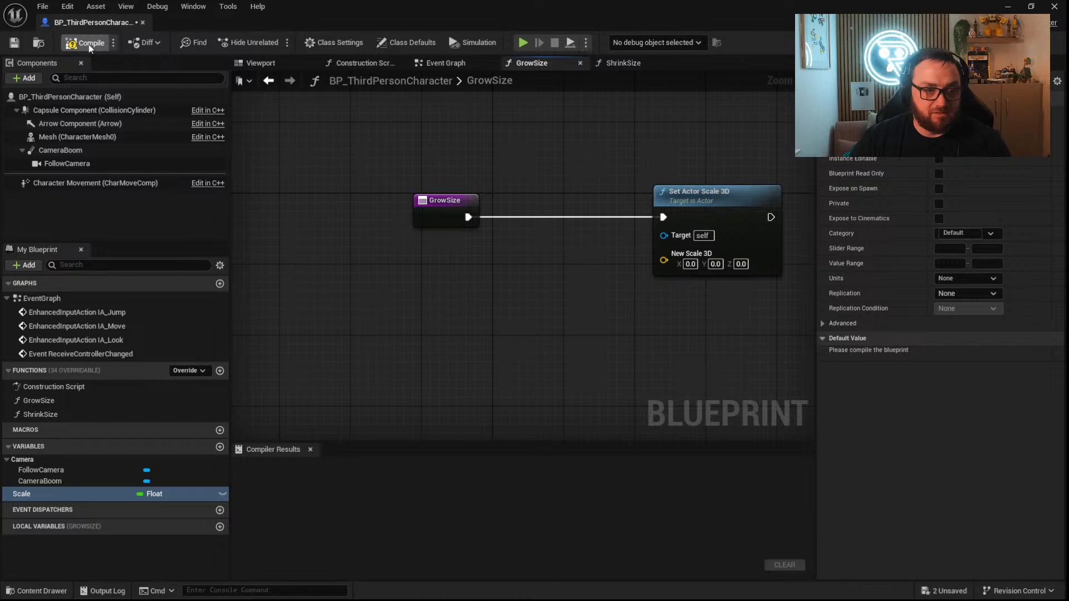
left_click(89, 44)
left_click(966, 355)
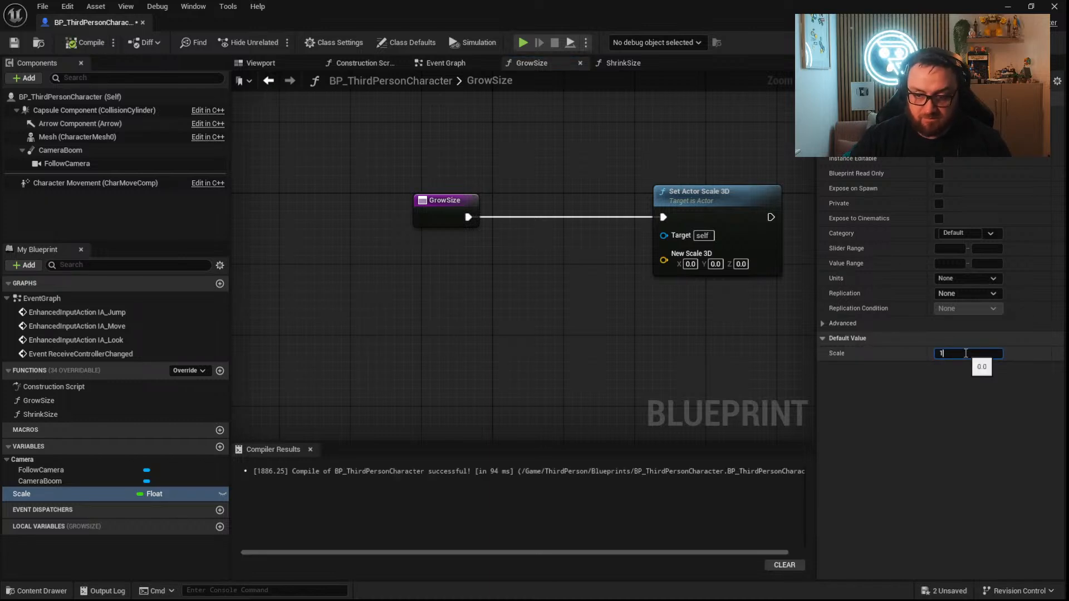
Place a getter for Scale in the GrowSize graph and feed it into an Add node that adds 0.5.
left_click_drag(77, 493, 453, 296)
left_click(373, 332)
type("+")
key("Return")
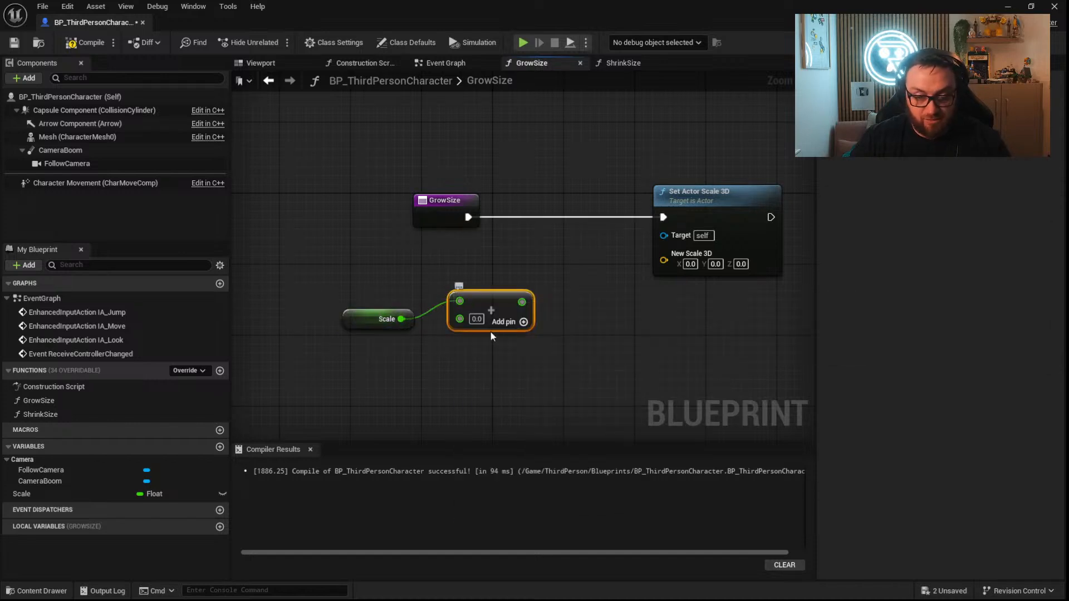
left_click(479, 320)
type("0.5")
key("Return")
Insert a Set Scale node before Set Actor Scale 3D, fed by the sum and driving New Scale 3D, and compile the Blueprint.
left_click_drag(16, 494, 522, 302)
left_click_drag(618, 304, 556, 207)
left_click_drag(468, 217, 663, 217)
left_click_drag(600, 234, 663, 257)
left_click_drag(696, 192, 758, 192)
left_click_drag(625, 202, 661, 248)
left_click(84, 44)
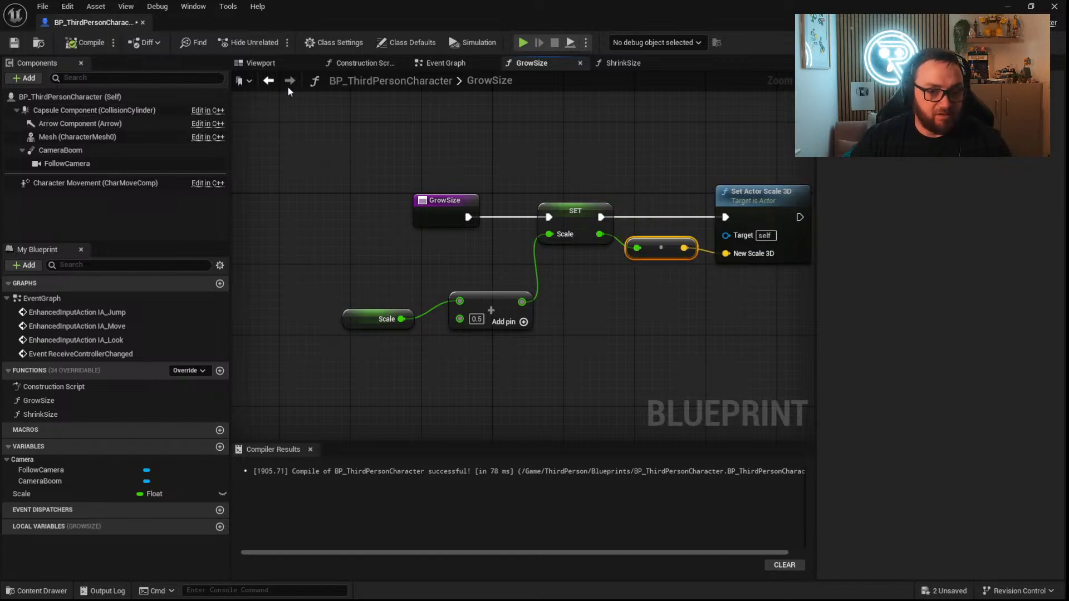
Copy the scaling nodes from GrowSize into ShrinkSize, connect them to the entry node, and set the Add value to -0.5.
left_click_drag(706, 316, 557, 222)
left_click_drag(548, 382, 396, 277, "shift")
left_click(623, 63)
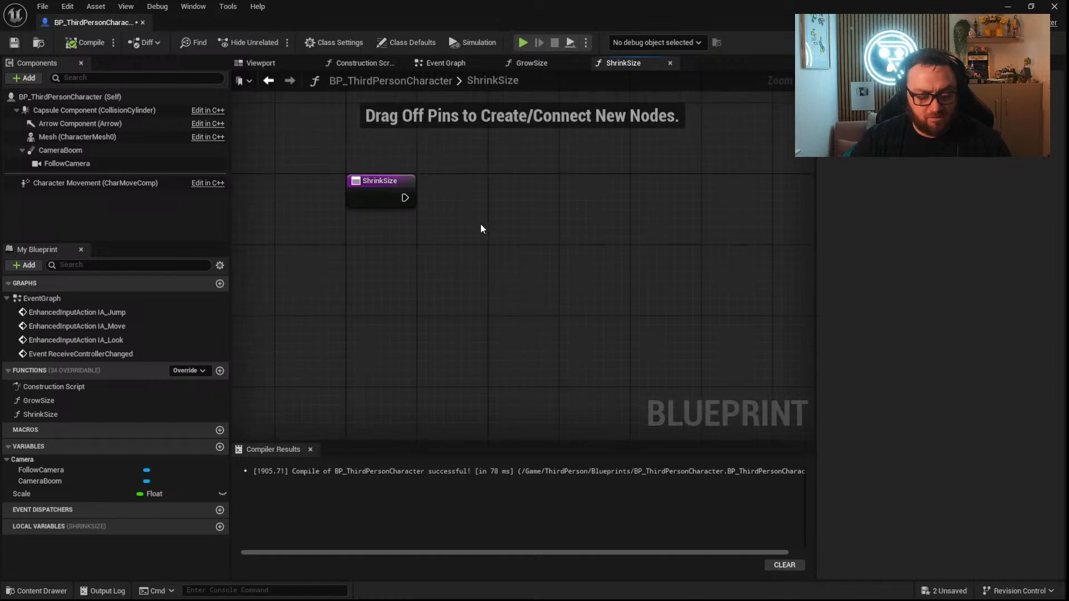
key("ctrl+v")
left_click_drag(490, 188, 405, 198)
left_click(418, 291)
type("-0.5")
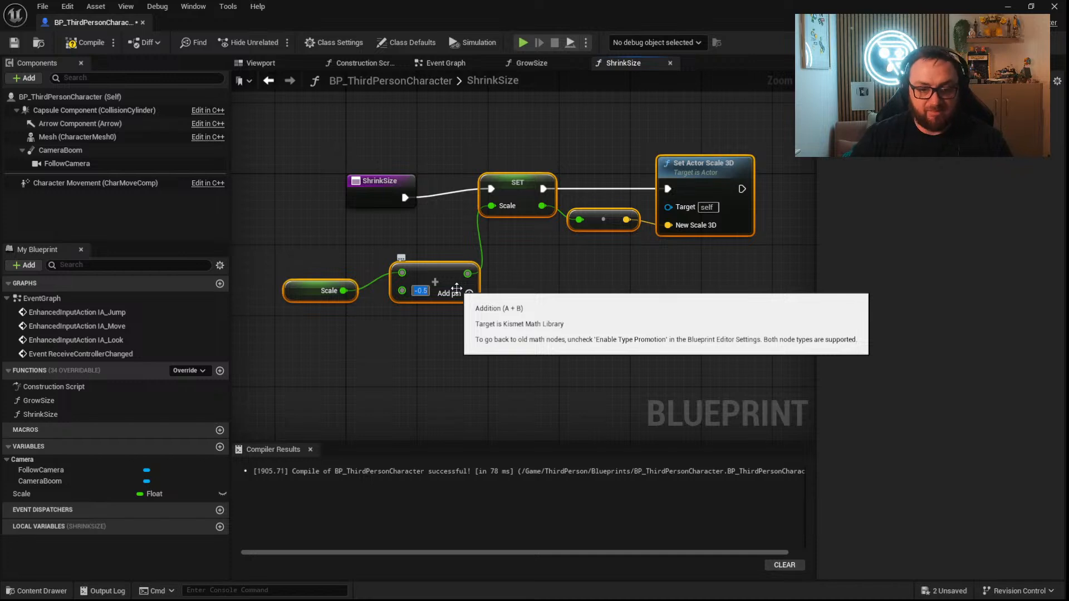
Make room after the Add node in ShrinkSize and feed its sum into a Clamp (Float) node.
left_click(559, 272)
right_click_drag(543, 271, 667, 260)
left_click_drag(596, 354, 444, 279)
left_click_drag(582, 266, 499, 269)
type("clamp float")
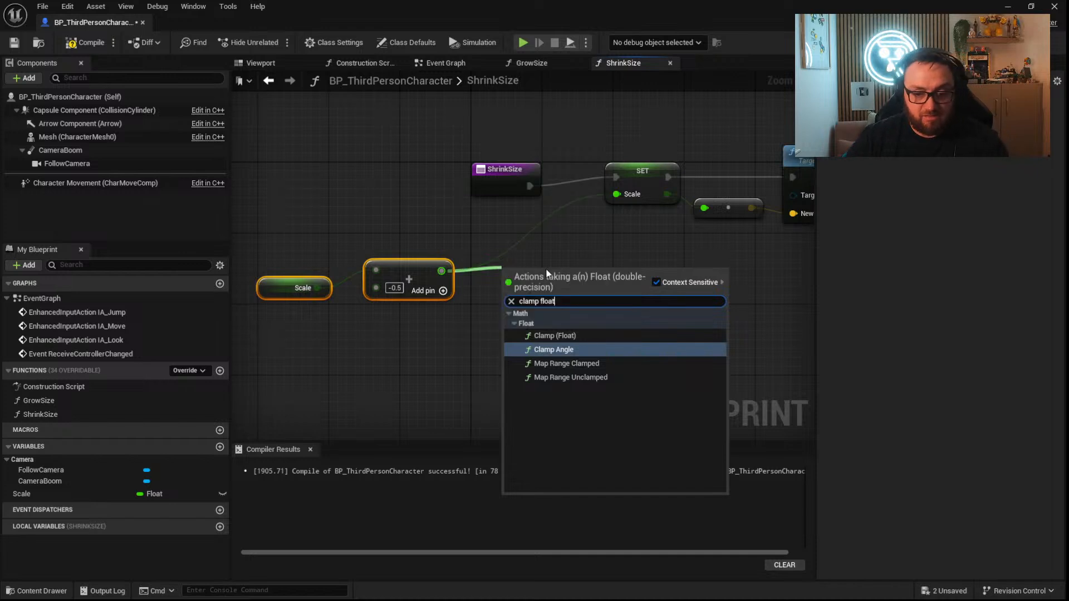
left_click(552, 335)
Set the Clamp node's Min to 0.5 and Max to 10, and feed its result into Set Scale.
left_click(538, 302)
type("0.2")
key("BackSpace")
type("5")
key("Tab")
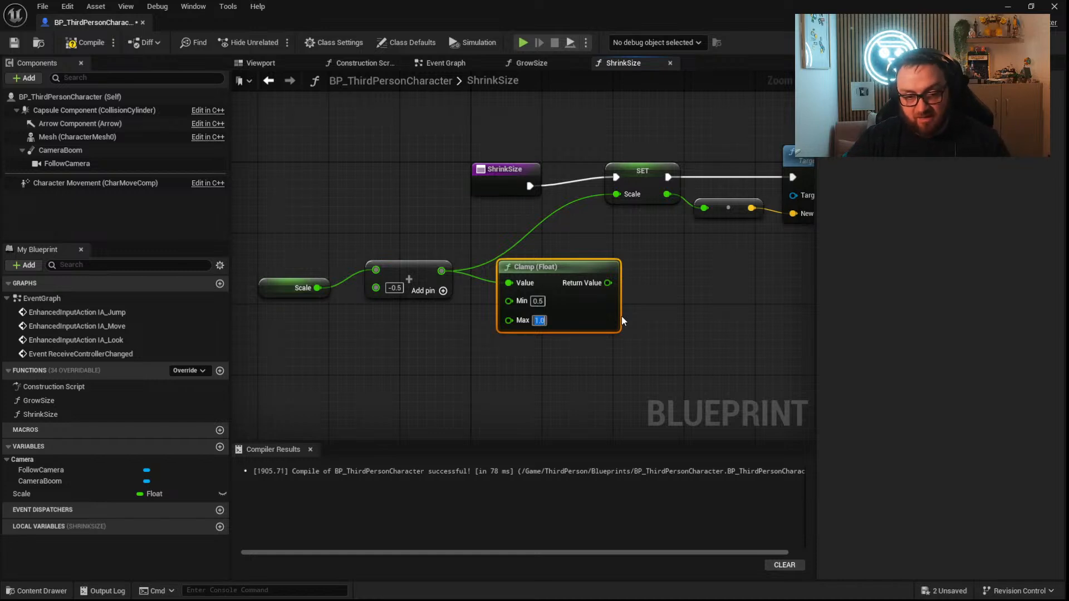
type("10")
key("Return")
left_click_drag(611, 283, 617, 194)
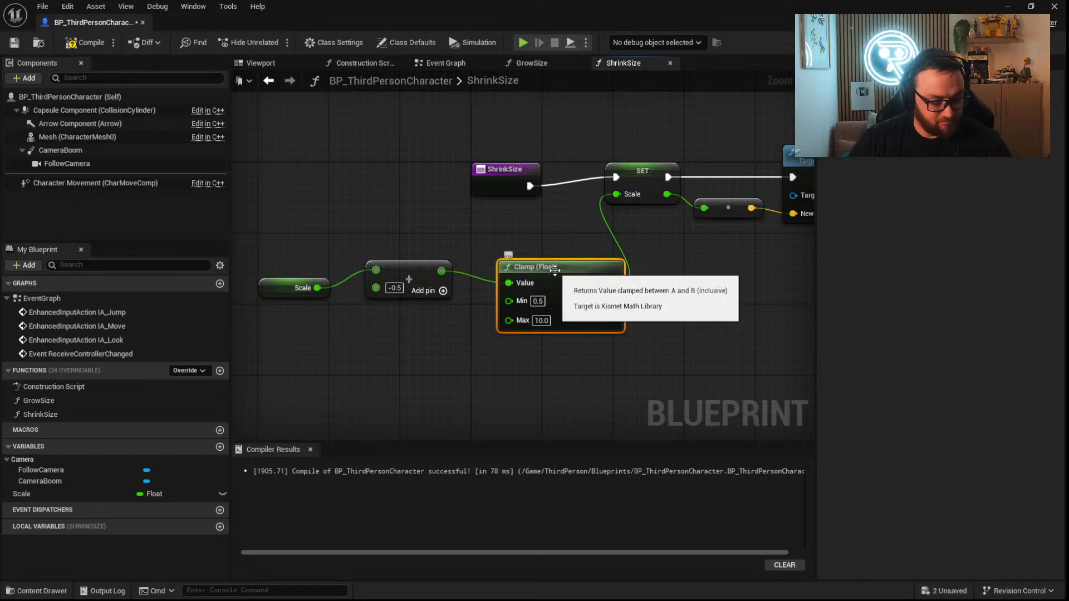
Place a copy of the Clamp (Float) node between Add and Set Scale in GrowSize, and compile the Blueprint.
left_click(535, 63)
left_click_drag(495, 387, 356, 286)
left_click_drag(493, 307, 342, 307)
key("ctrl+v")
left_click_drag(460, 373, 370, 302)
left_click_drag(535, 296, 551, 235)
left_click(85, 43)
Add a Debug Key 1 event to the Event Graph and have its Pressed output call Grow Size.
left_click(472, 63)
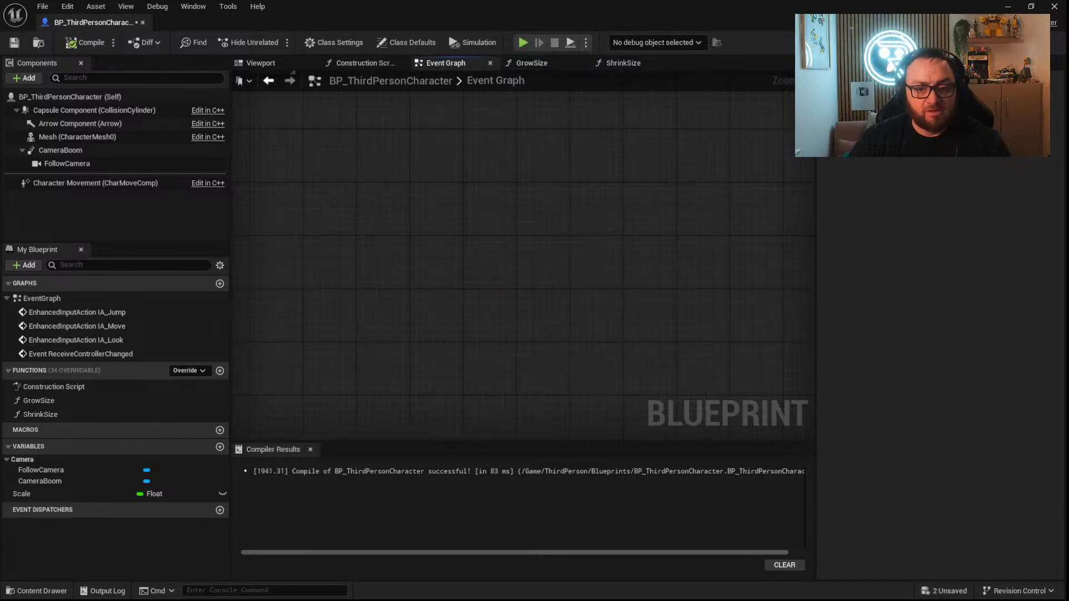
right_click(448, 192)
type("1")
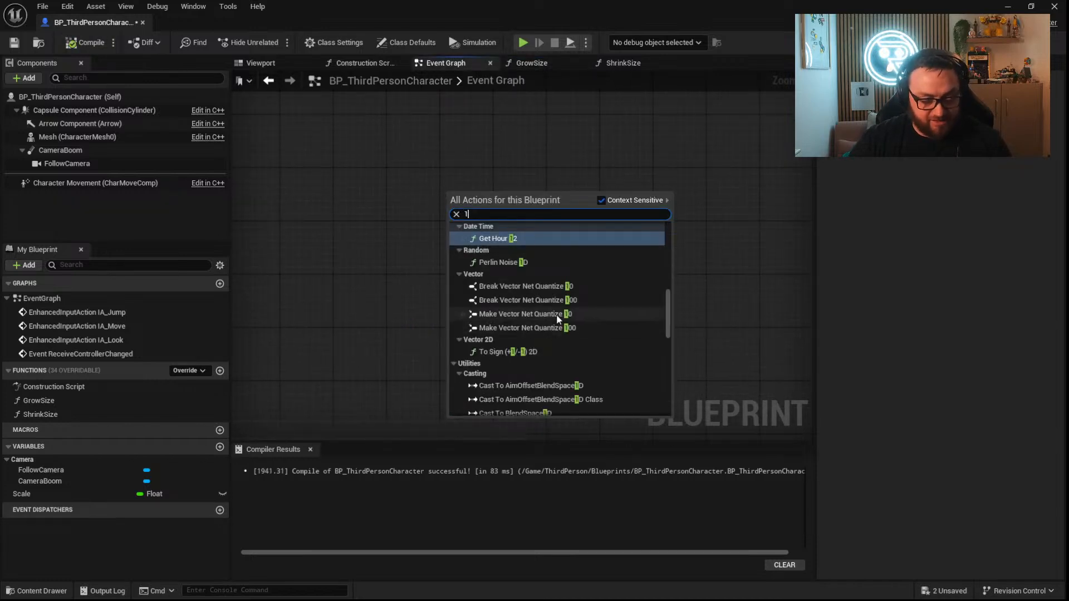
type(" key")
left_click(529, 238)
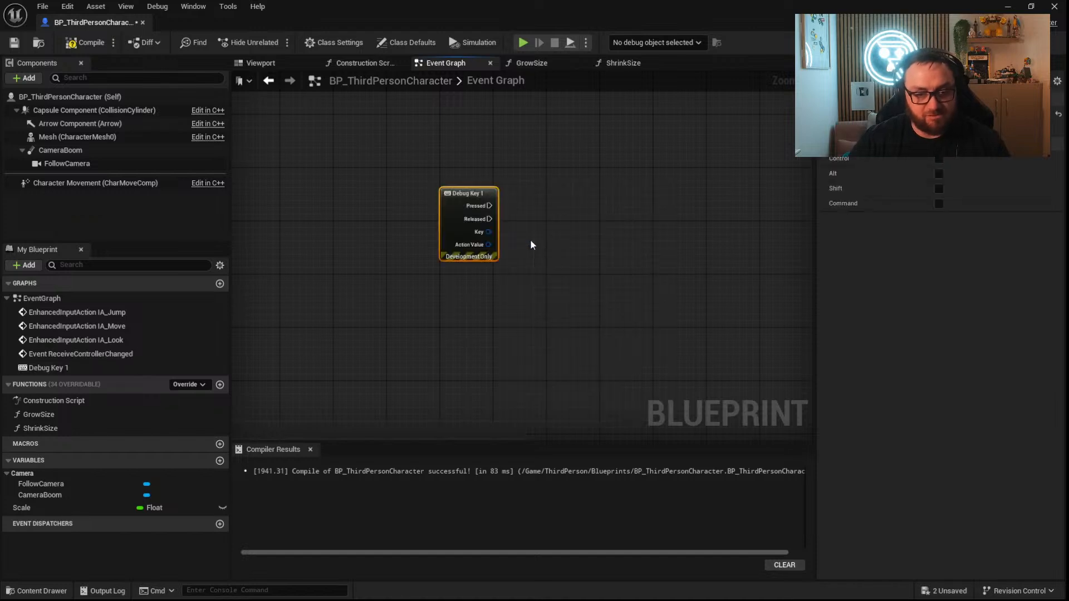
left_click_drag(101, 415, 490, 206)
right_click_drag(468, 327, 484, 257)
left_click(469, 166)
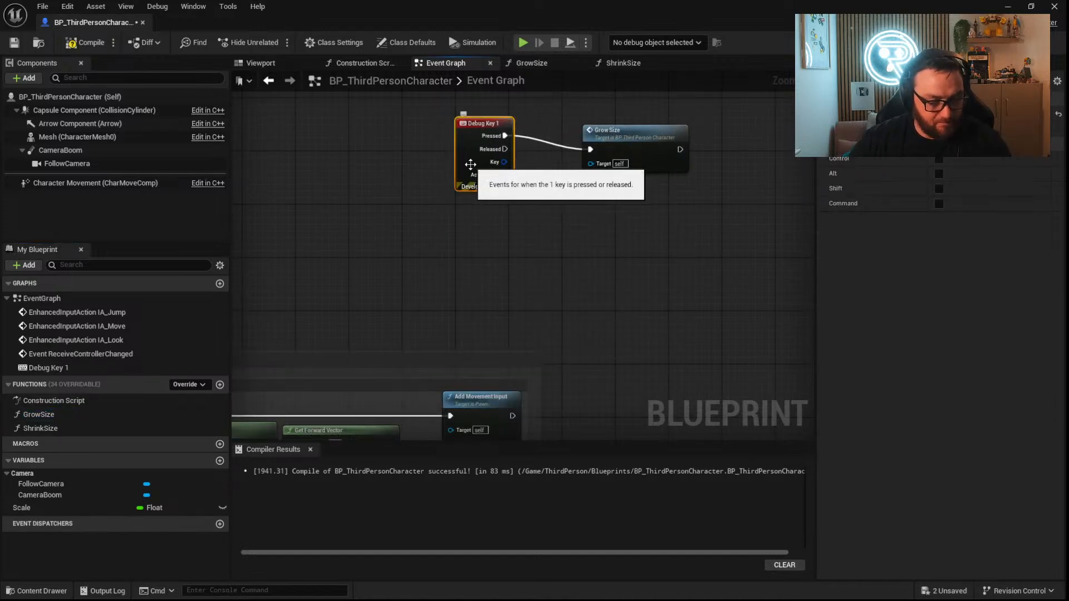
key("ctrl+d")
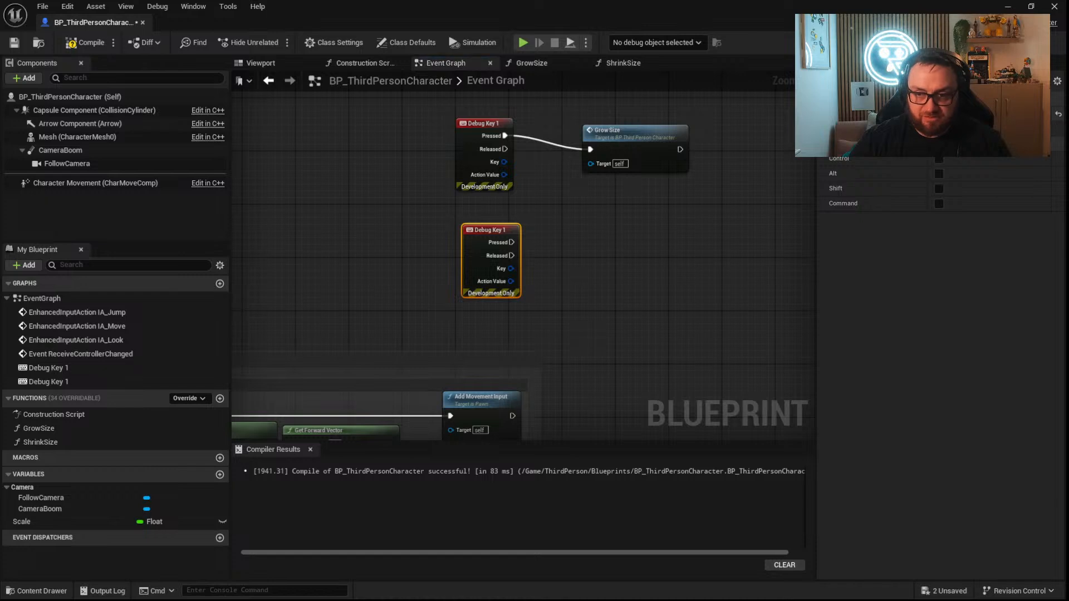
key("Delete")
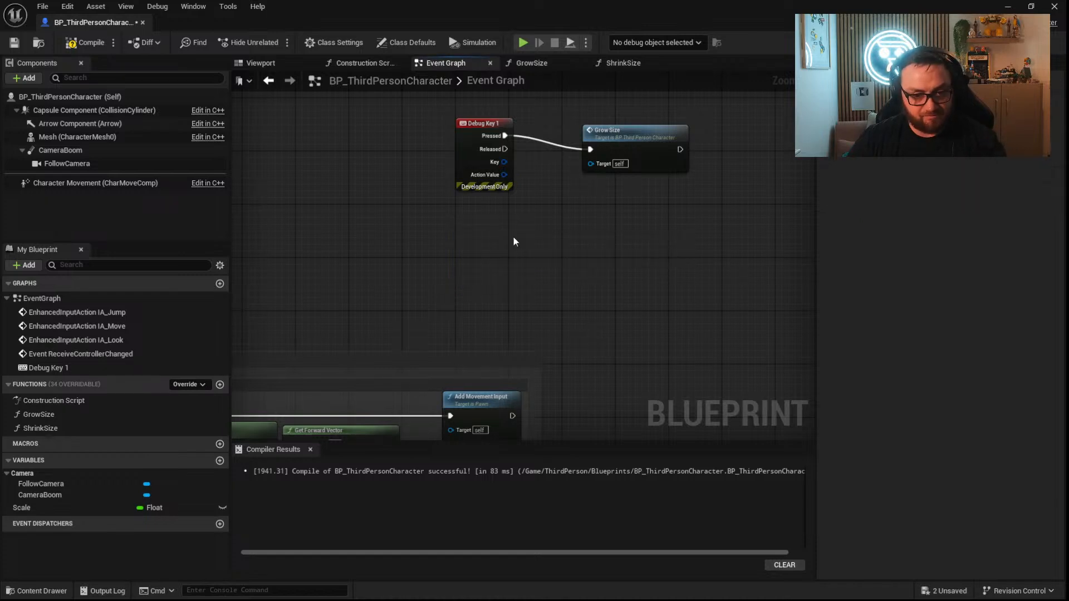
Add a Debug Key 2 event whose Pressed output calls Shrink Size, and compile and save the Blueprint.
right_click(515, 238)
type("debug 2")
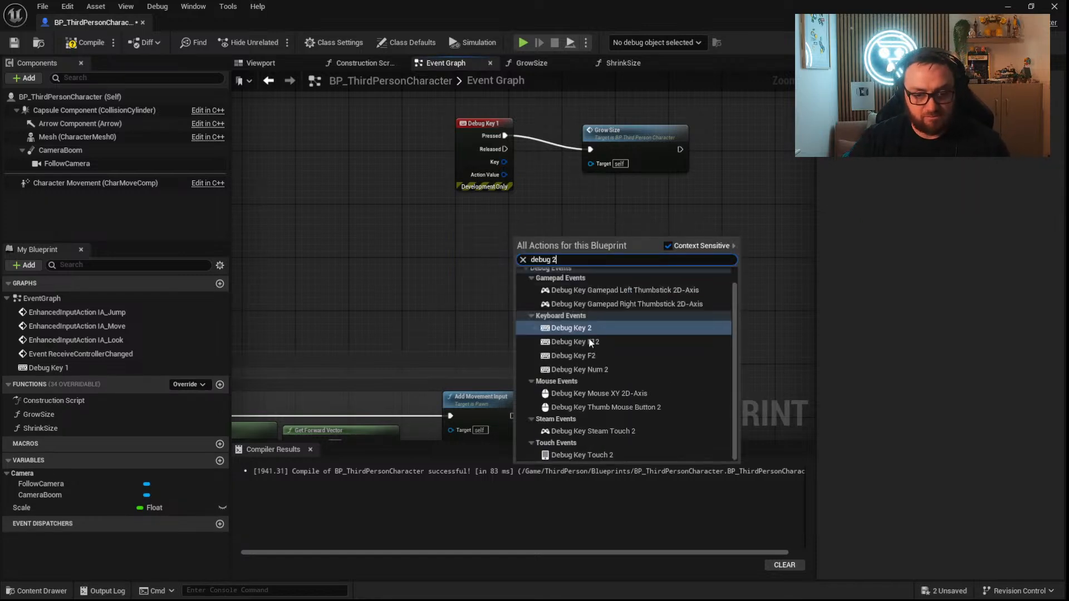
left_click(584, 328)
left_click_drag(519, 233, 492, 225)
left_click_drag(62, 442, 525, 236)
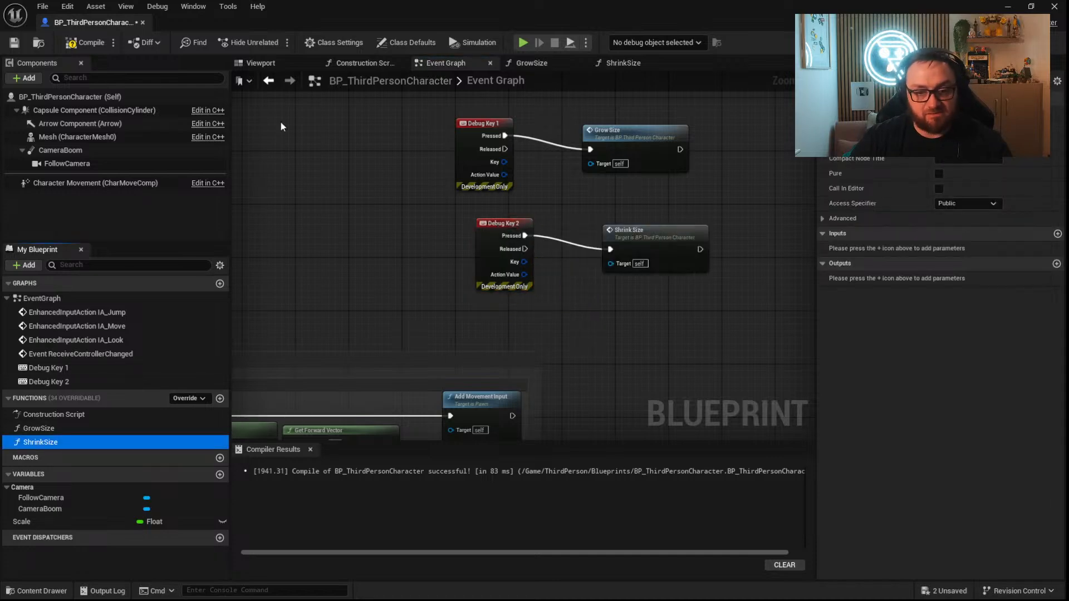
left_click(78, 42)
left_click(16, 42)
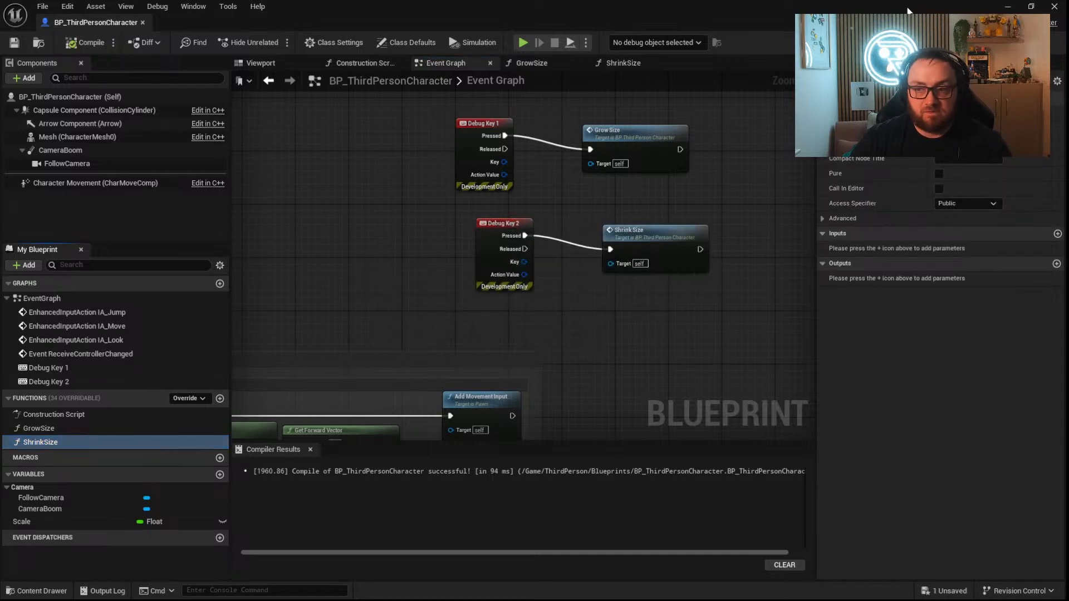
Play the level, test growing and shrinking the character while running and jumping around, and end the play session.
left_click(1008, 6)
left_click(274, 42)
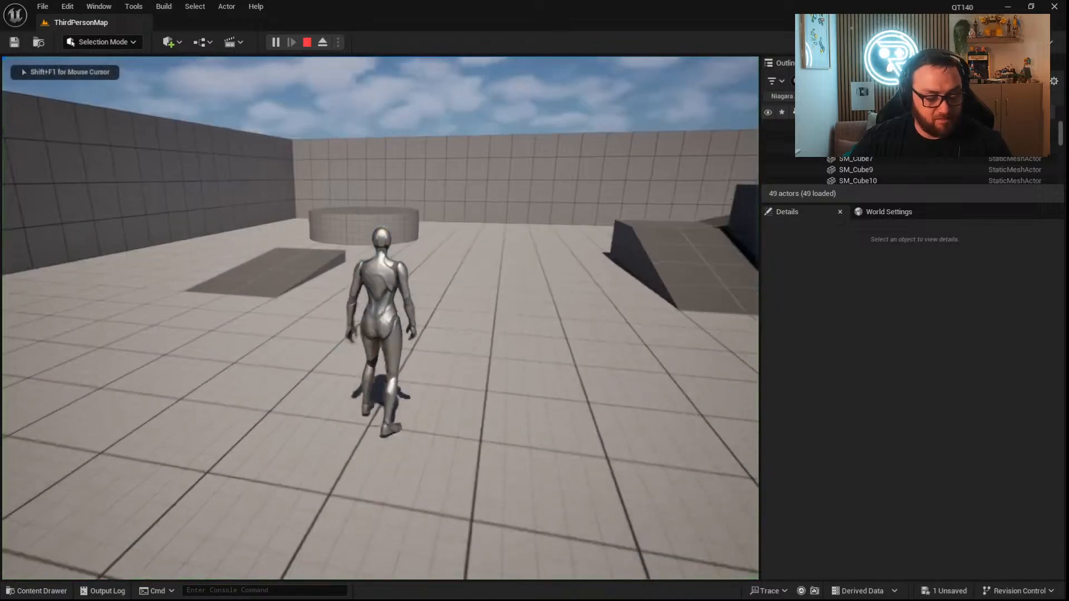
key("1")
key("w")
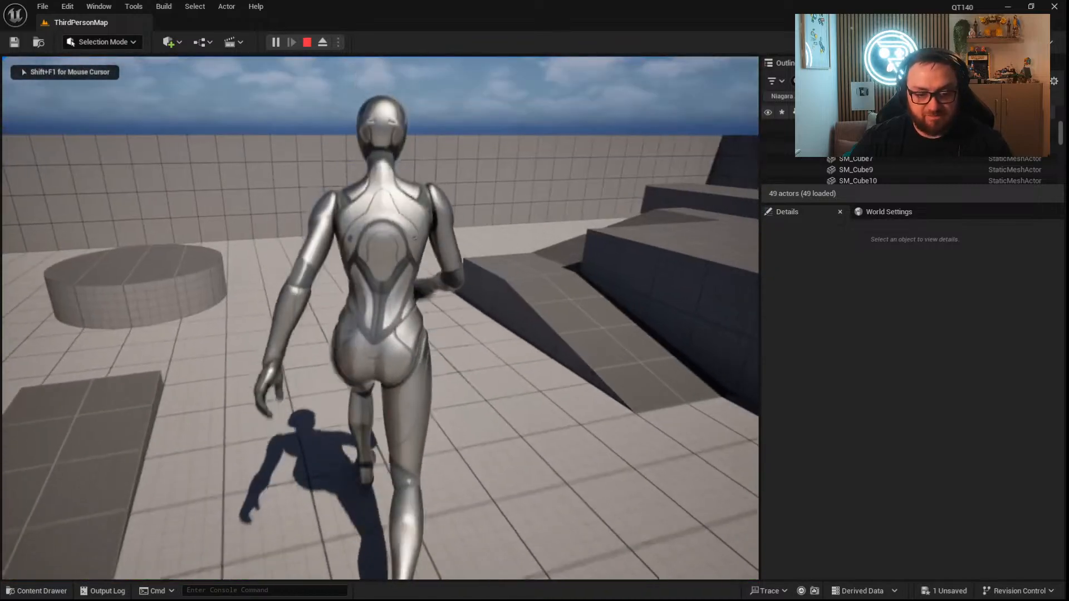
key("1")
key("space")
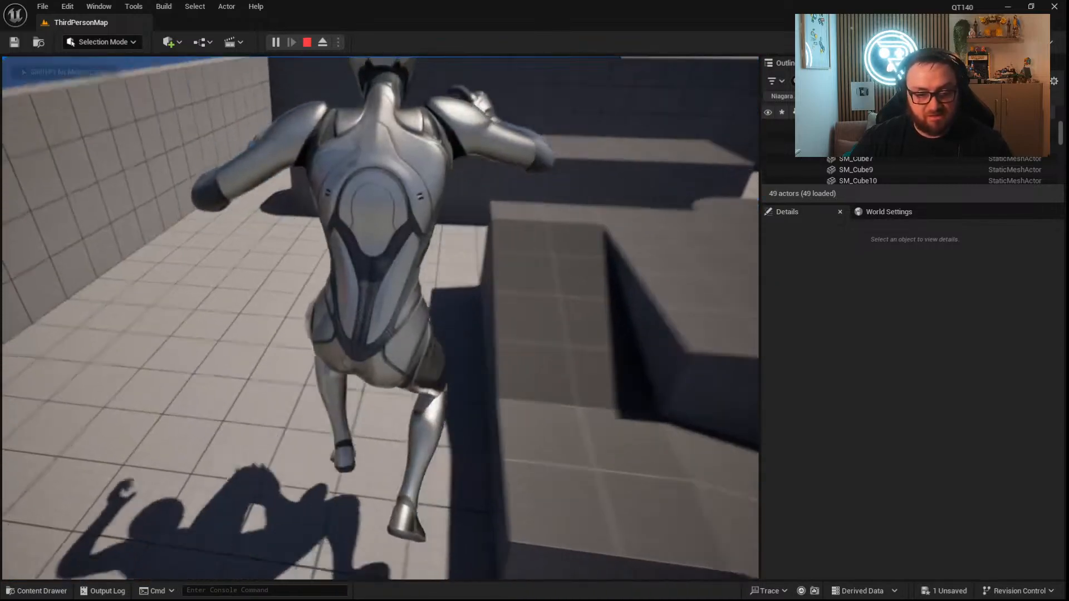
scroll(380, 318, "down", 5)
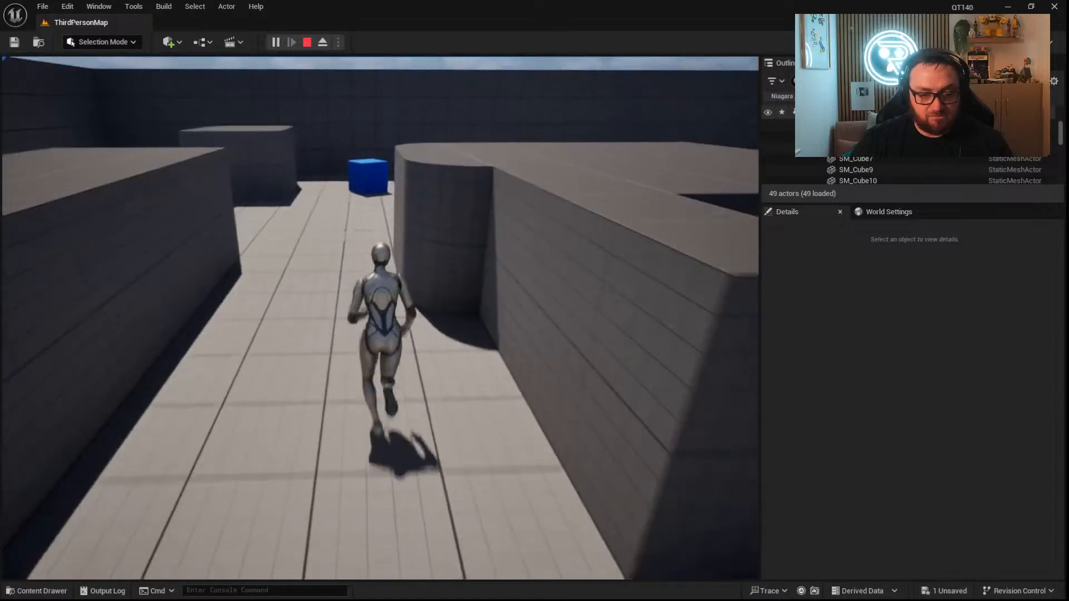
scroll(380, 318, "down", 5)
scroll(381, 318, "up", 8)
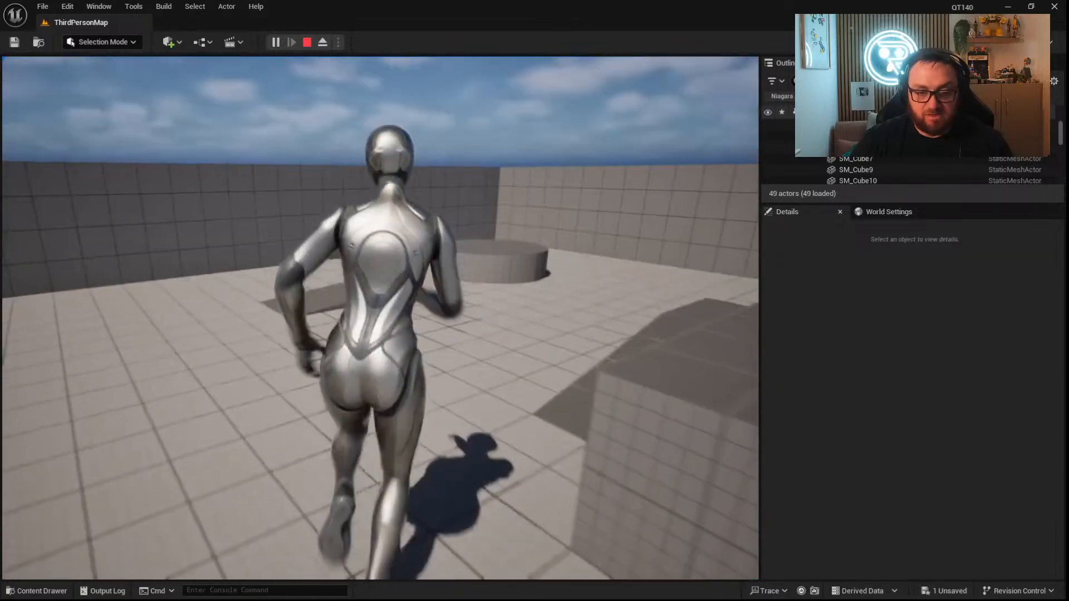
scroll(380, 318, "down", 4)
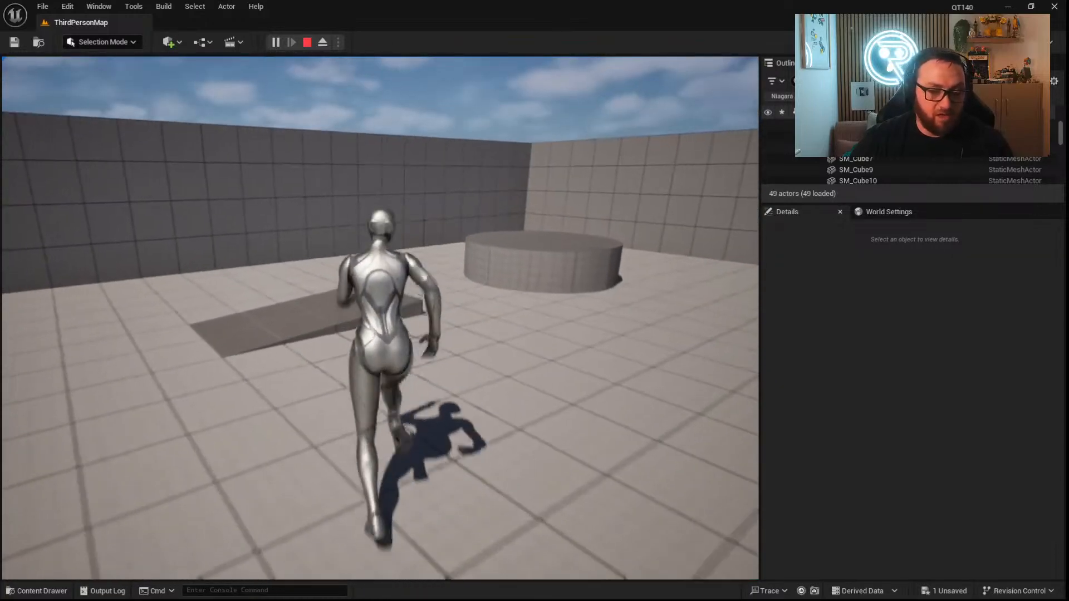
scroll(381, 317, "up", 3)
key("Escape")
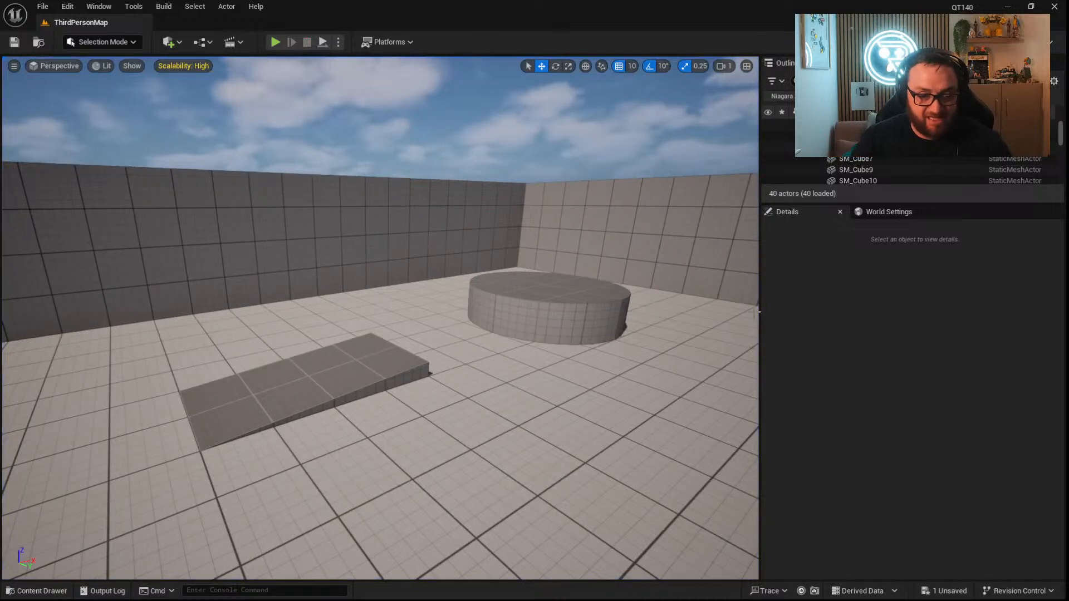
Reopen BP_ThirdPersonCharacter and add a Spawn Actor from Class node in an empty area of the Event Graph.
left_click(36, 590)
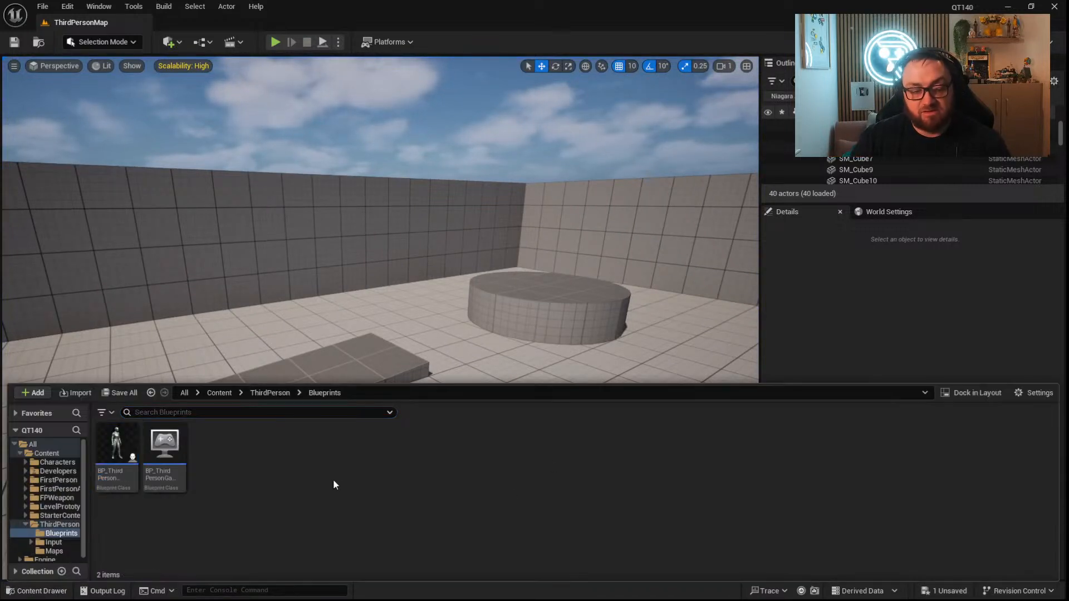
double_click(117, 457)
right_click_drag(648, 317, 396, 257)
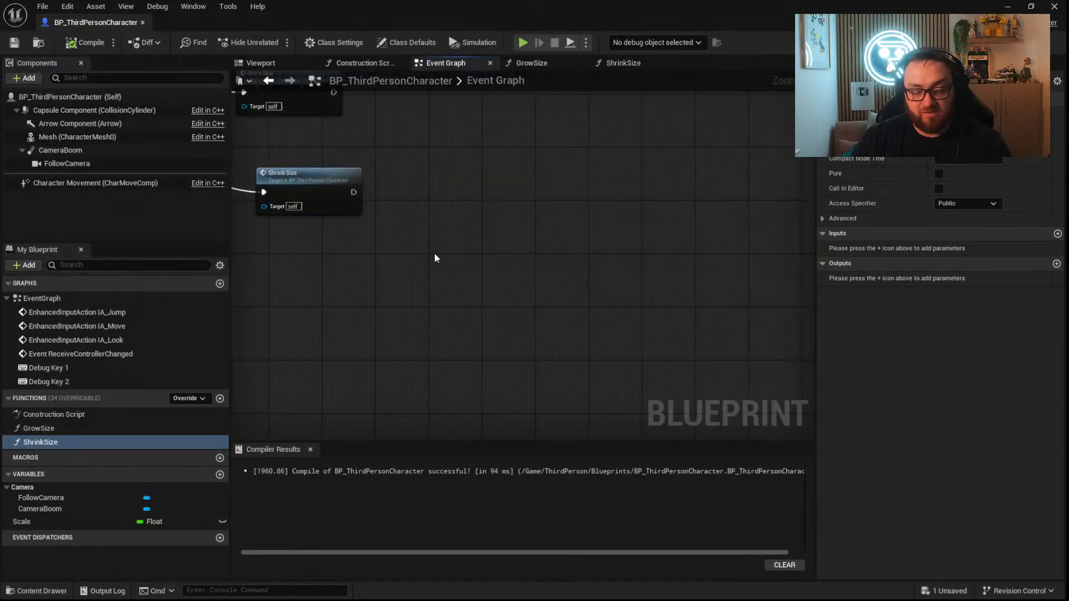
right_click(479, 252)
type("spawn actor from")
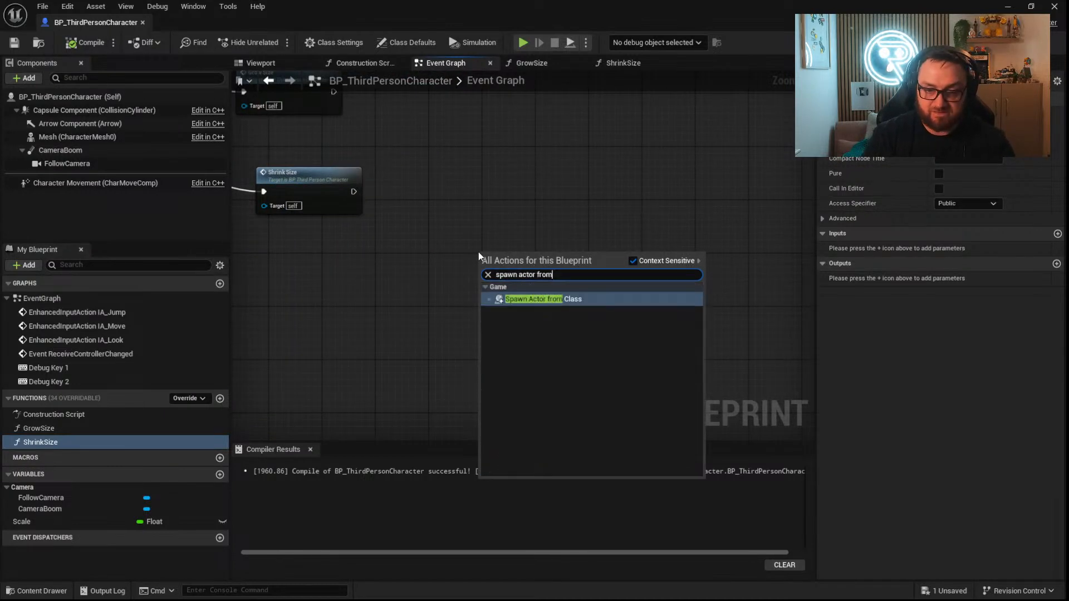
key("Return")
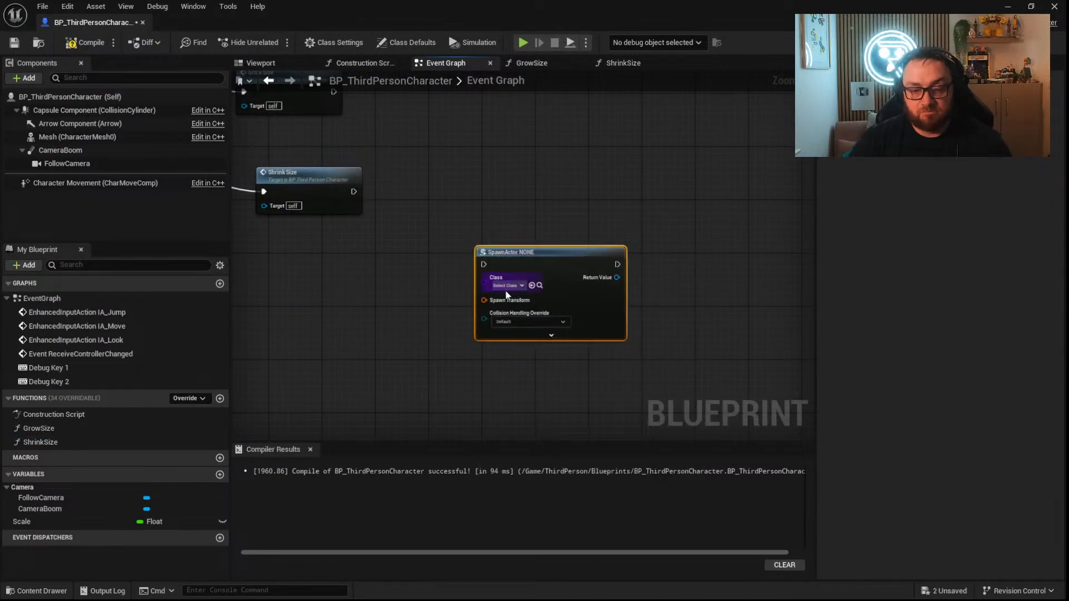
Feed a Get Actor Transform node into the SpawnActor node's Spawn Transform input.
scroll(527, 295, "up", 2)
left_click_drag(489, 299, 391, 330)
type("get actor")
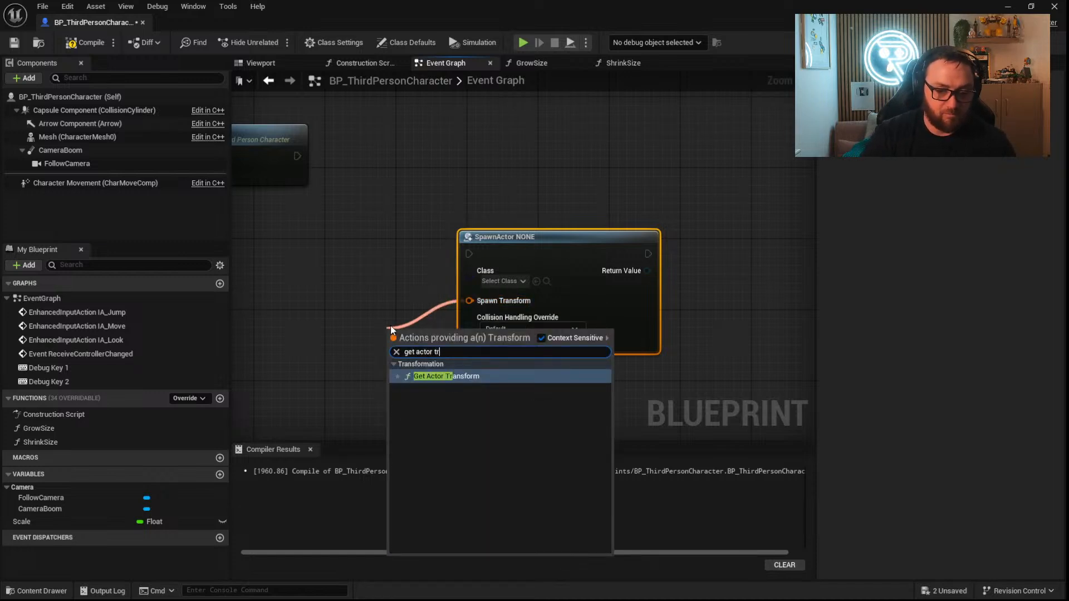
type(" tr")
key("Return")
right_click_drag(647, 270, 484, 259)
left_click_drag(484, 258, 581, 246)
type("possess")
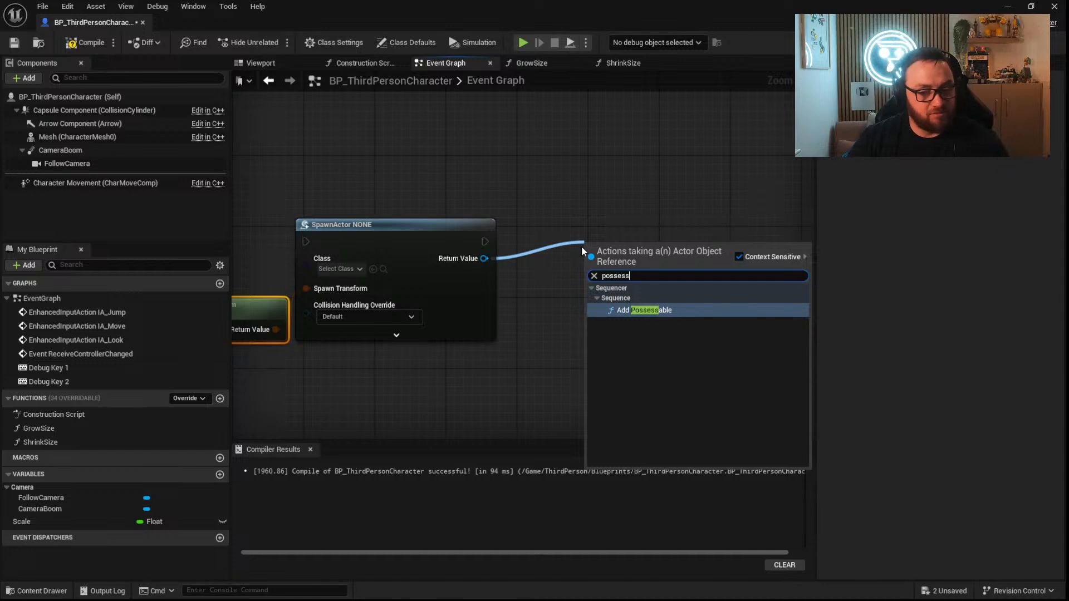
Add a Get Player Controller node feeding the Target of a Possess node, and run Possess after SpawnActor.
right_click(563, 278)
type("get player con")
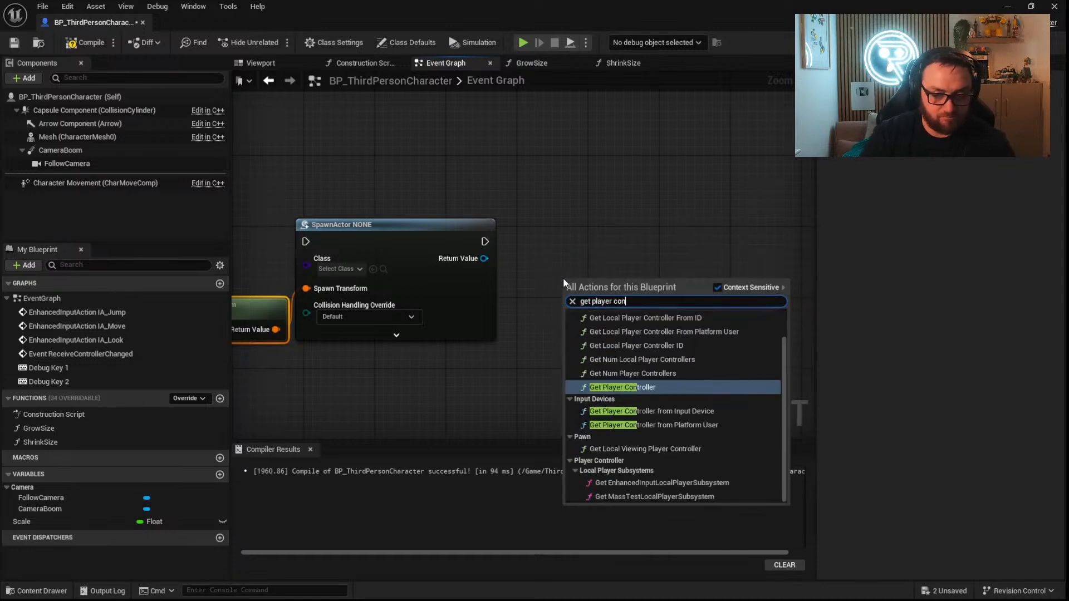
key("Return")
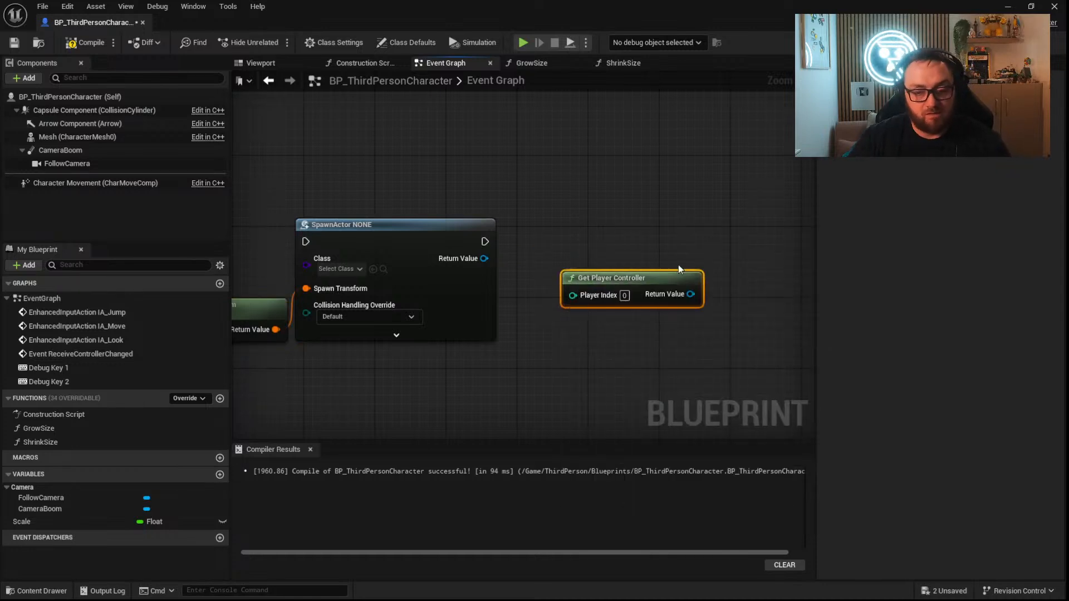
left_click_drag(690, 294, 720, 256)
type("possess")
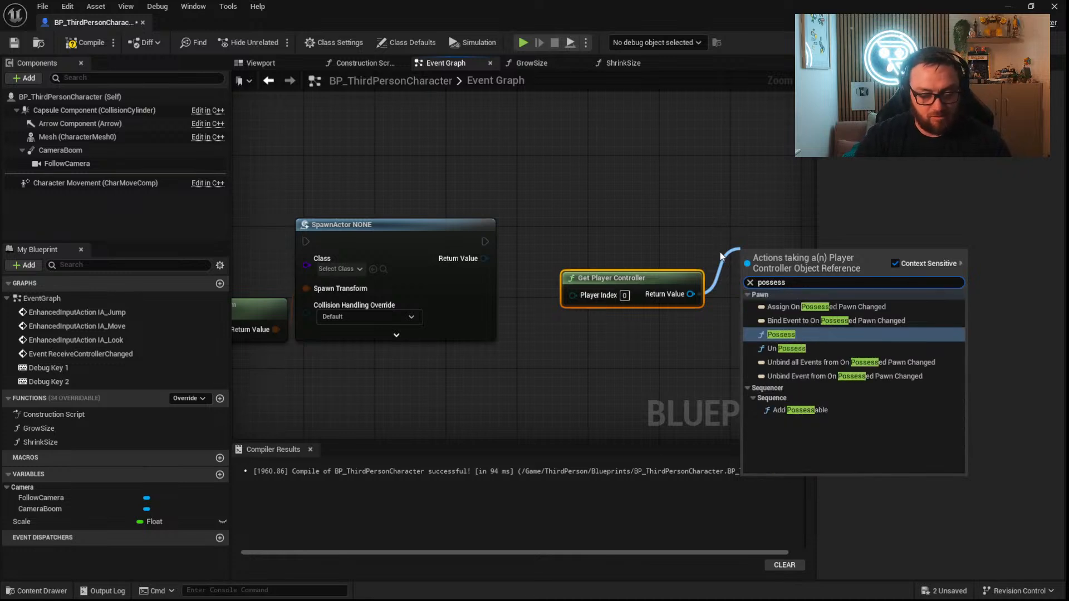
key("Return")
left_click_drag(750, 277, 763, 315)
right_click_drag(671, 397, 590, 369)
left_click_drag(720, 240, 702, 214)
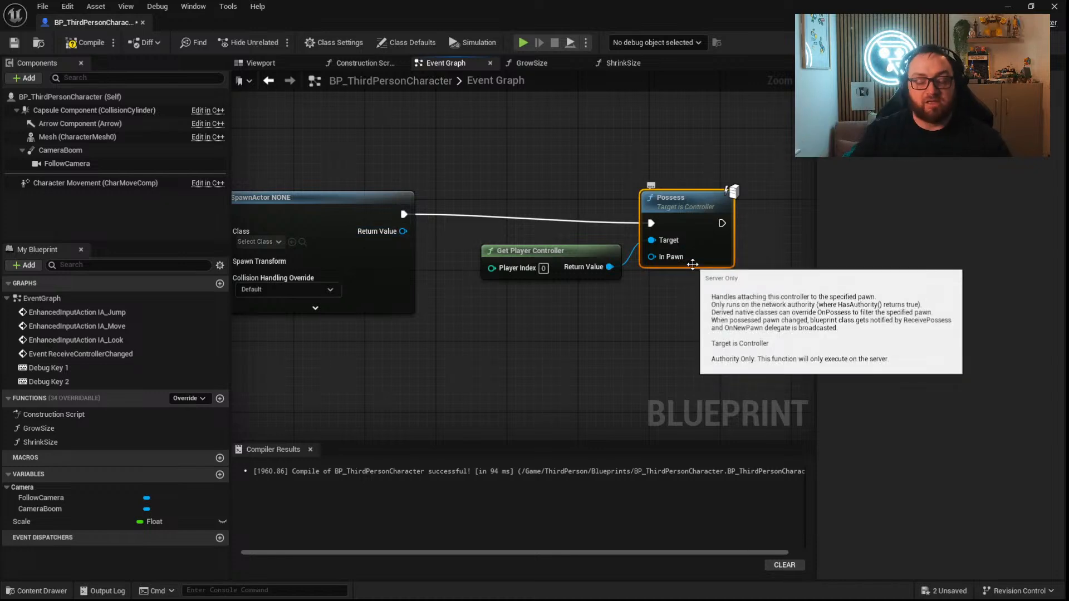
Add a Destroy Actor node on self that runs after Possess.
left_click_drag(728, 228, 769, 225)
type("destroiy")
key("BackSpace")
key("BackSpace")
type("y")
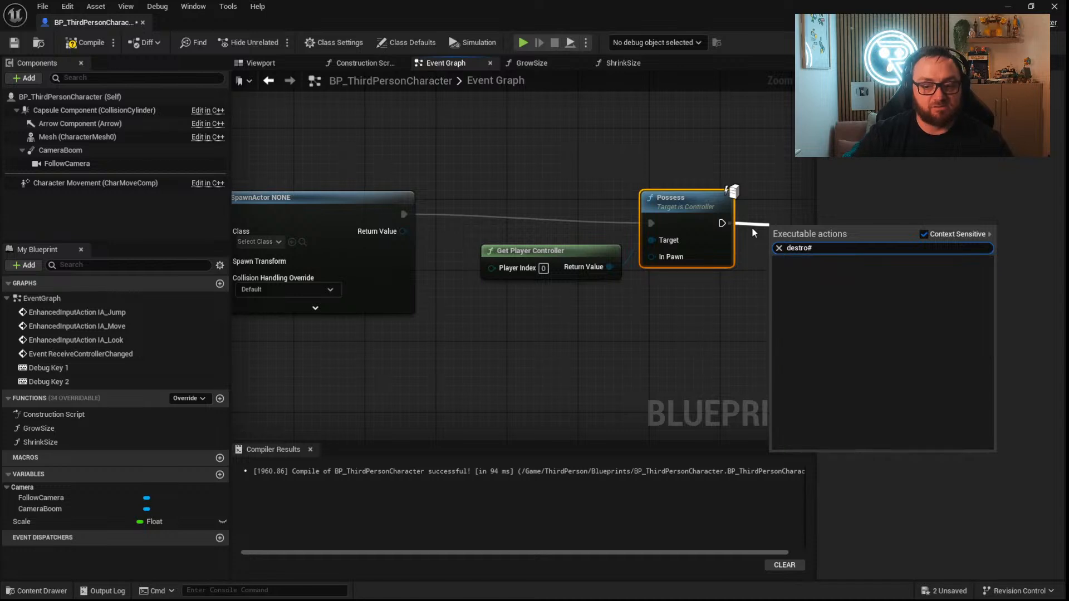
key("Return")
right_click_drag(747, 326, 541, 314)
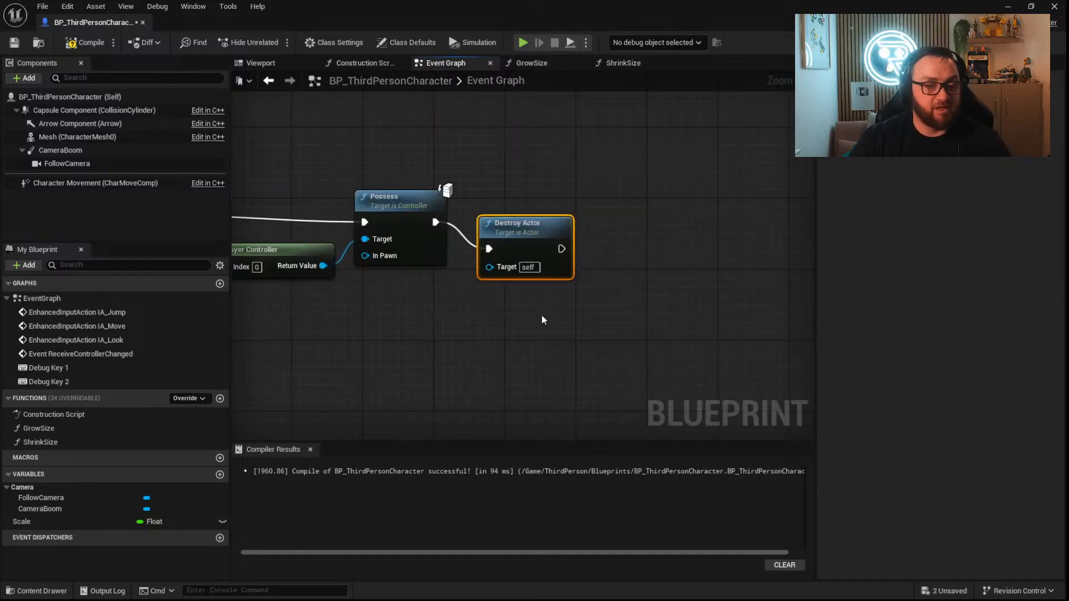
Select the Debug Key, Grow Size and Shrink Size nodes, and close the Blueprint editor window.
right_click_drag(442, 227, 752, 335)
scroll(429, 238, "down", 3)
left_click_drag(603, 251, 320, 159)
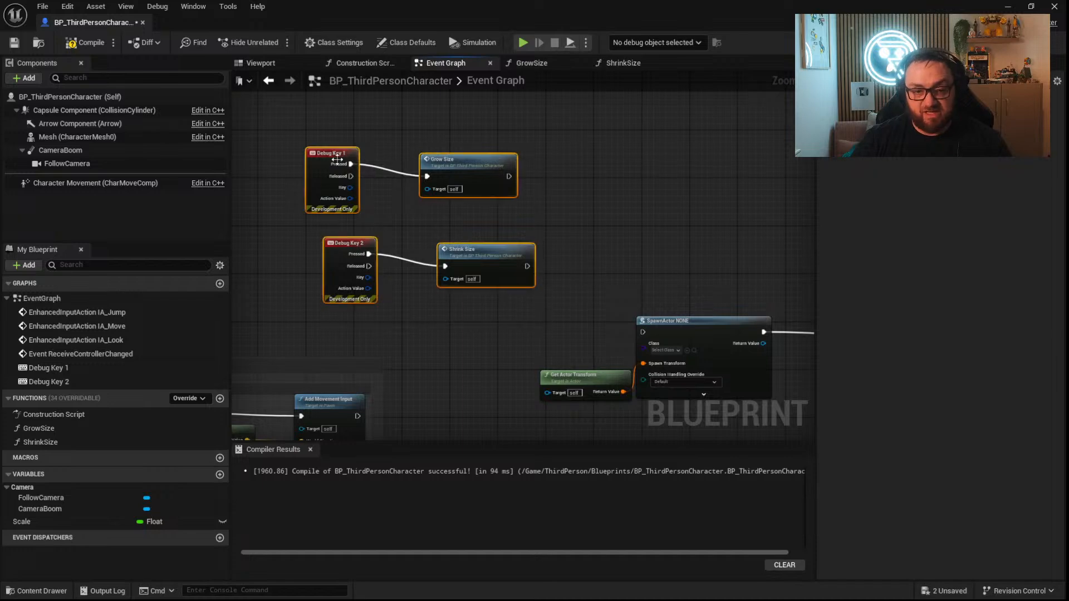
left_click(1054, 7)
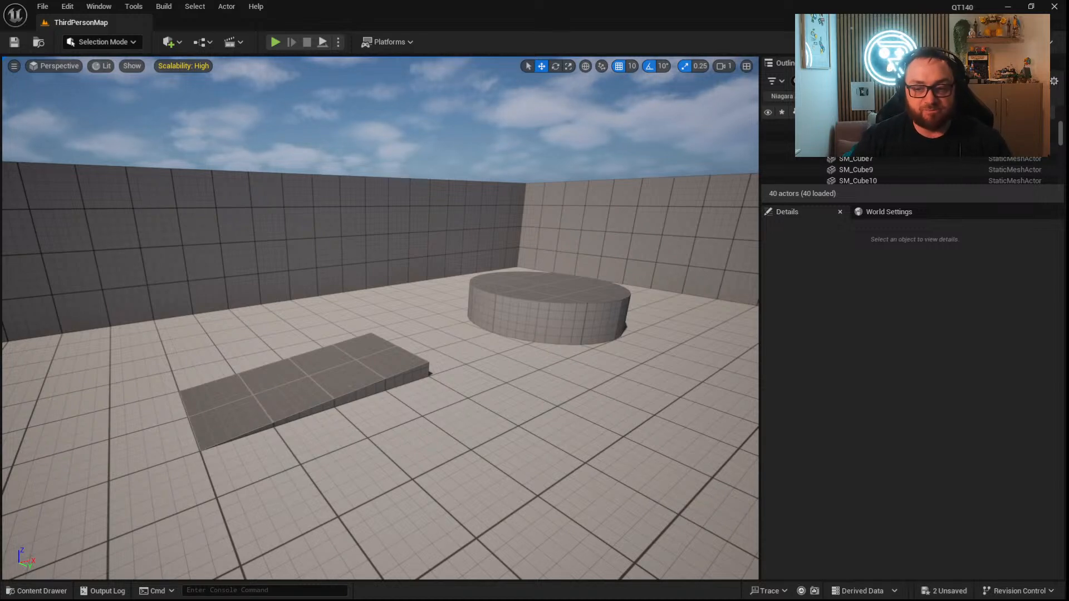
right_click_drag(582, 257, 679, 273)
key("w")
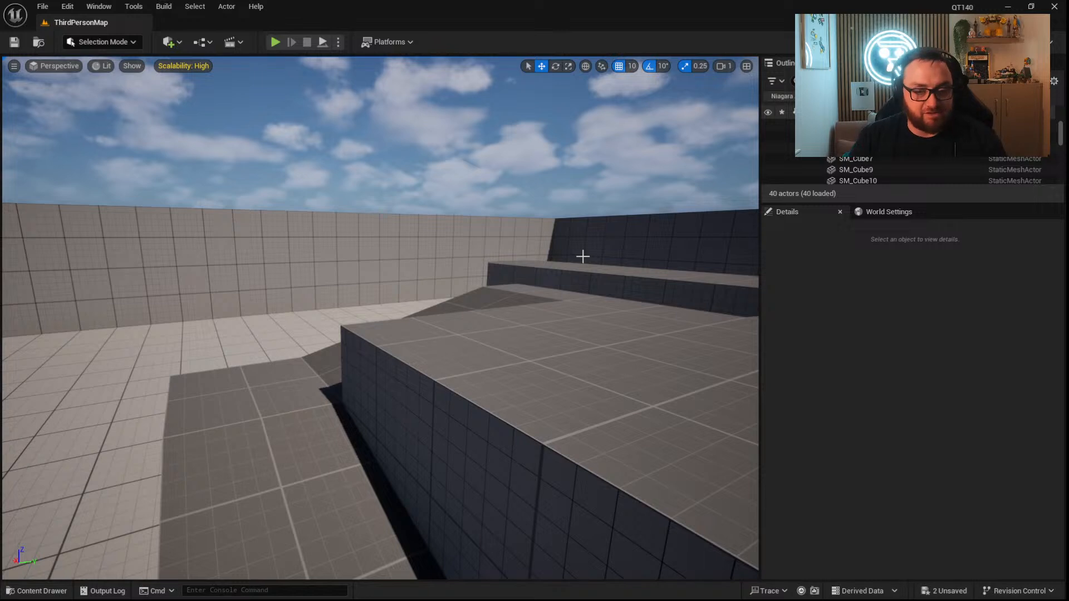
right_click_drag(489, 334, 494, 330)
key("s")
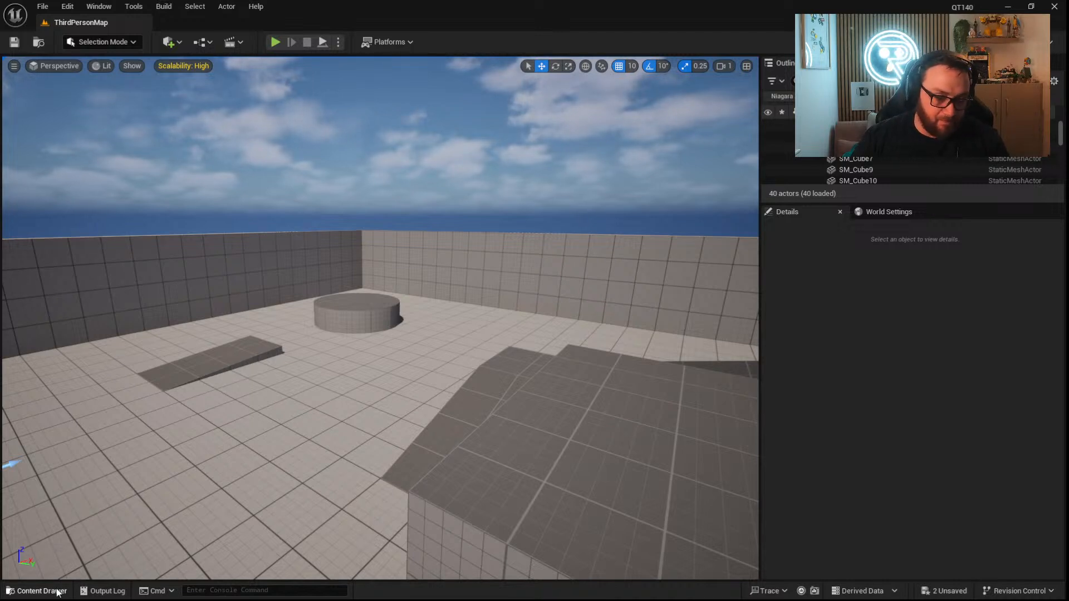
Show the project assets in the ThirdPerson Blueprints folder.
left_click(39, 591)
left_click(238, 485)
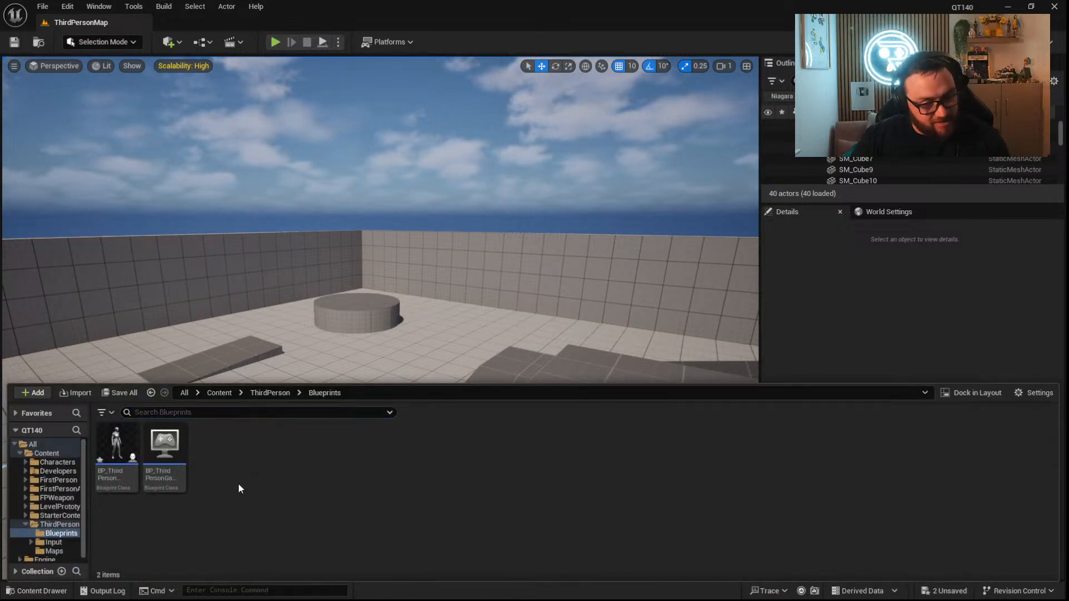
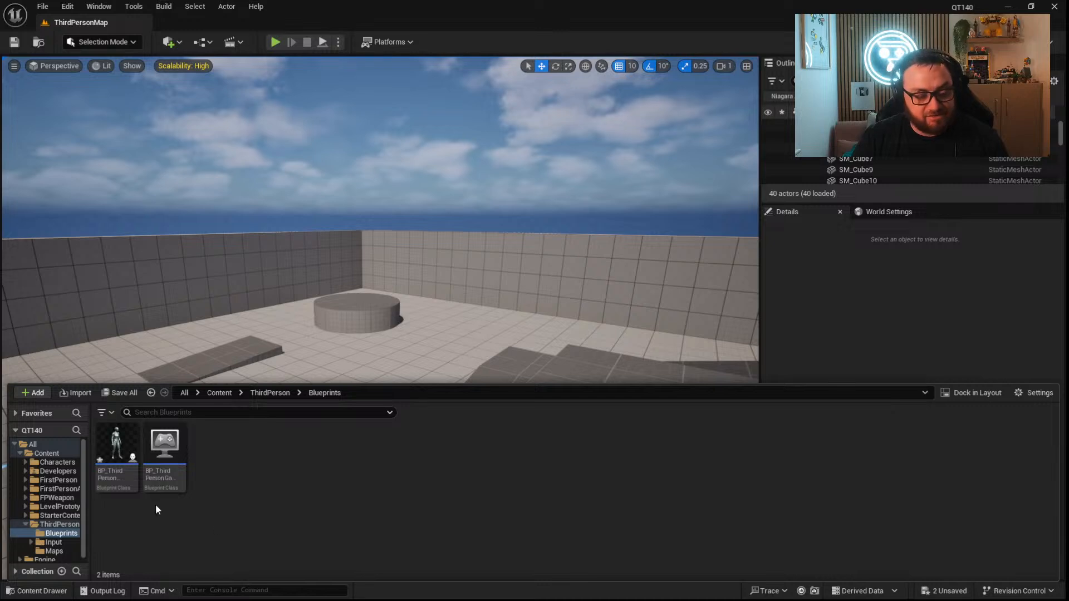
Create a material named NewMaterial in the ThirdPerson folder and open it for editing.
mouse_move(145, 481)
mouse_move(128, 448)
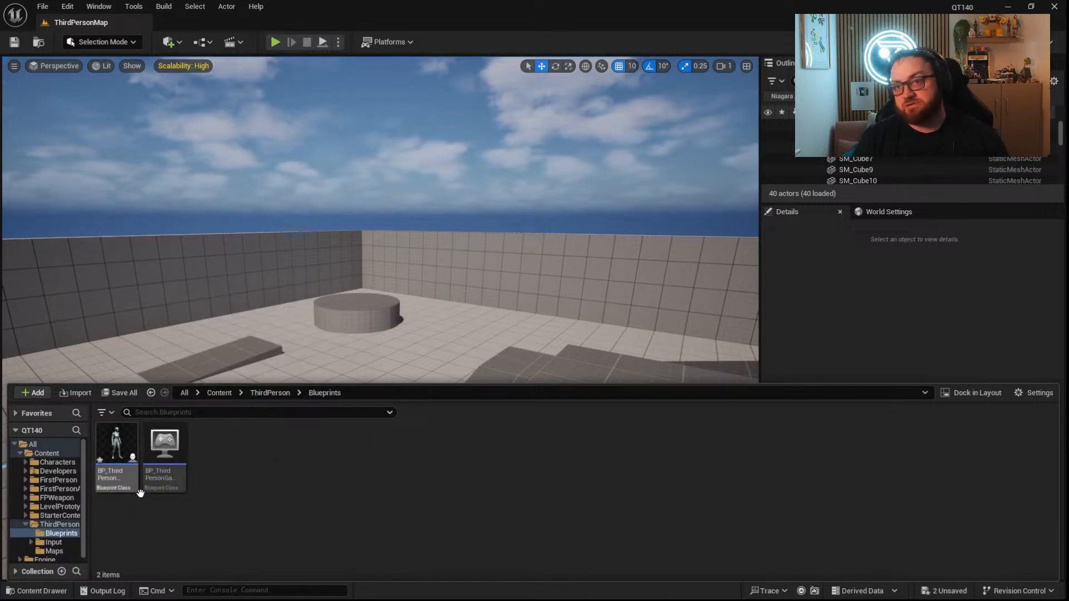
right_click(253, 453)
left_click(214, 447)
left_click(266, 394)
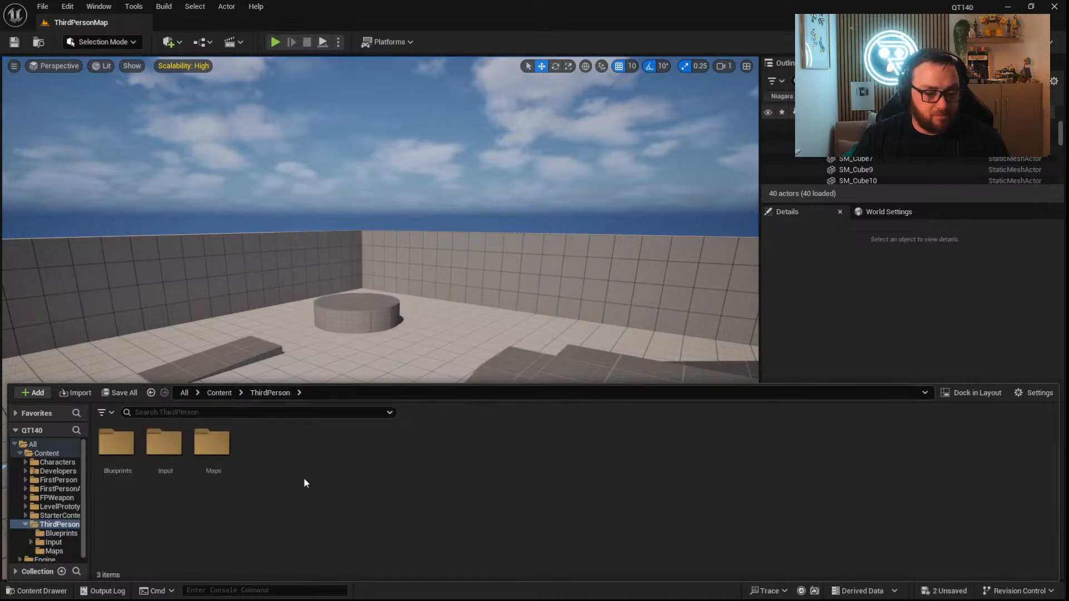
right_click(303, 478)
left_click(389, 166)
key("Return")
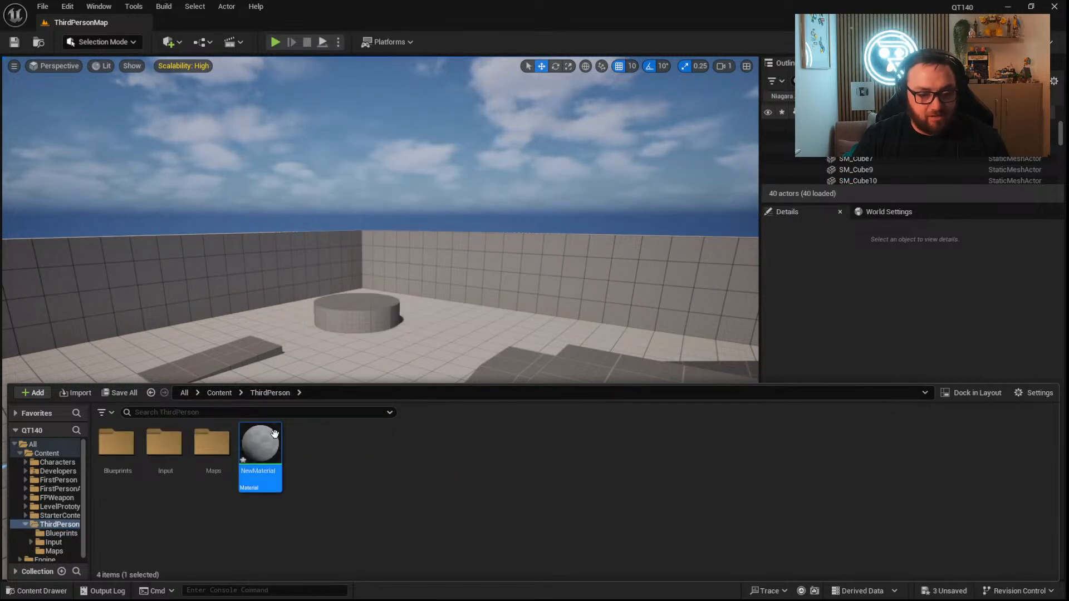
double_click(279, 437)
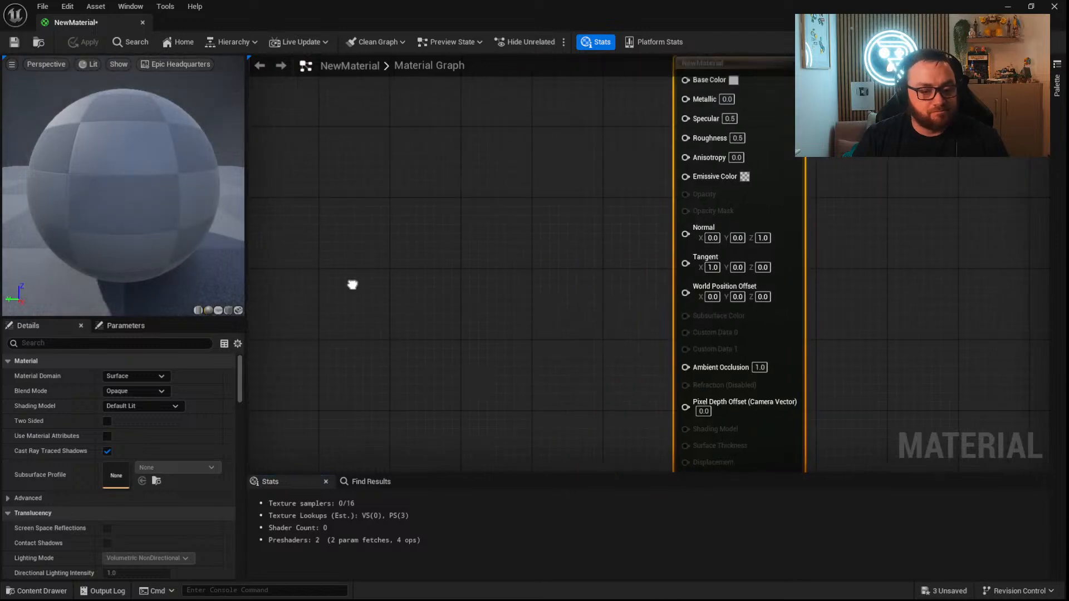
Set the material's domain to Deferred Decal and its blend mode to Translucent.
left_click(140, 382)
left_click(135, 395)
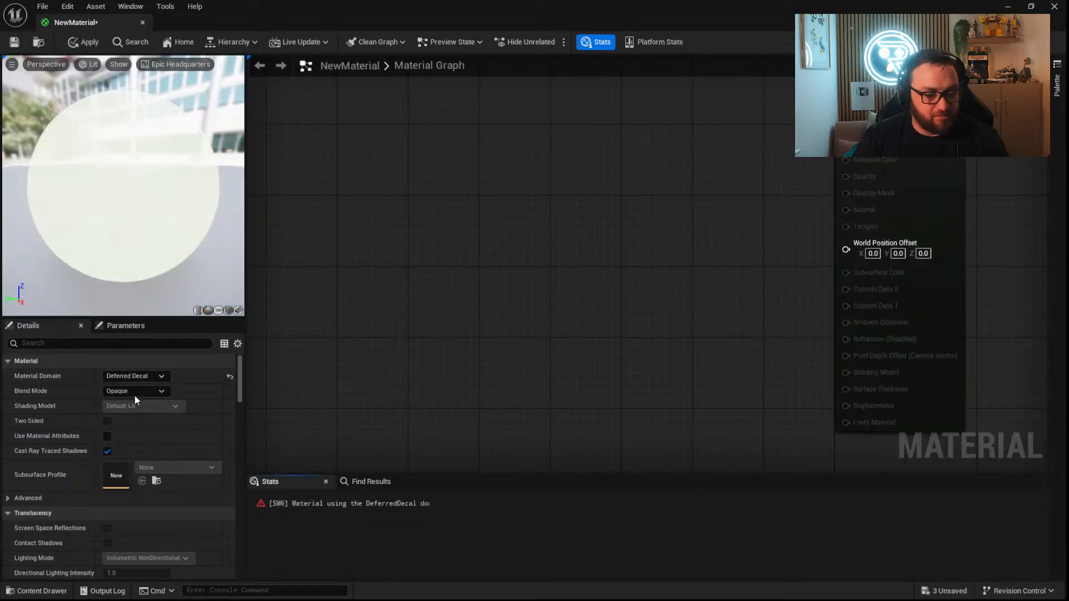
left_click(835, 257)
right_click_drag(409, 397, 308, 235)
left_click(133, 390)
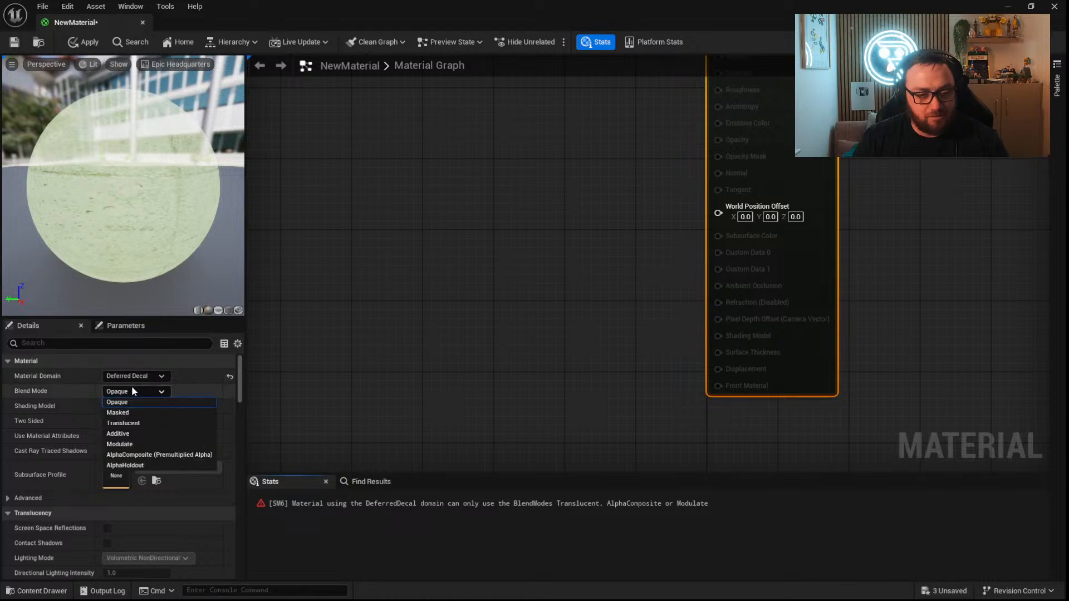
left_click(139, 423)
Search the material's properties for "decal" and clear the search.
left_click(134, 342)
type("decal")
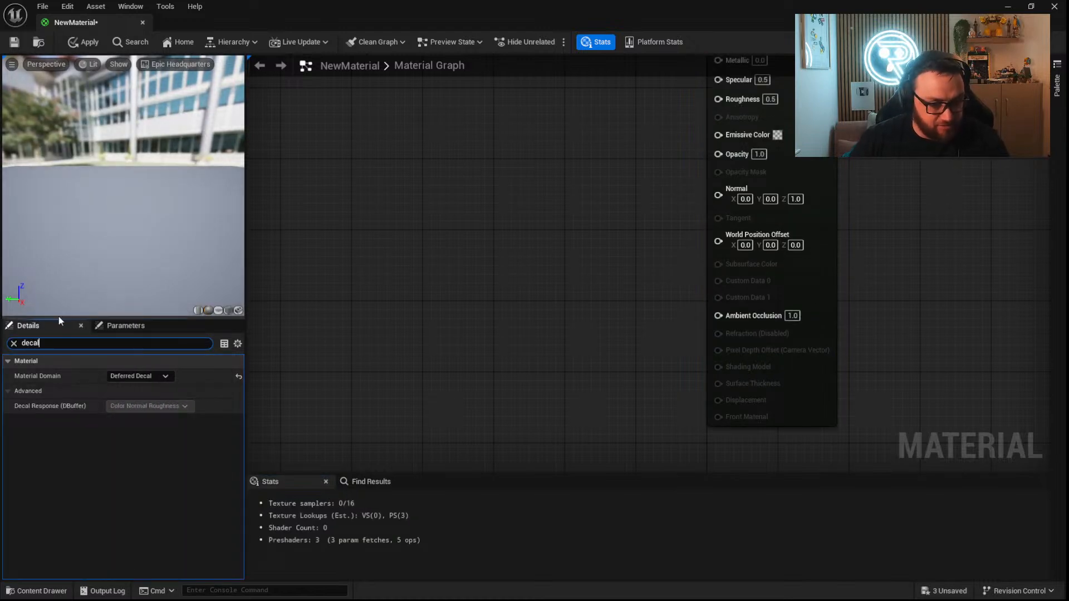
left_click(14, 342)
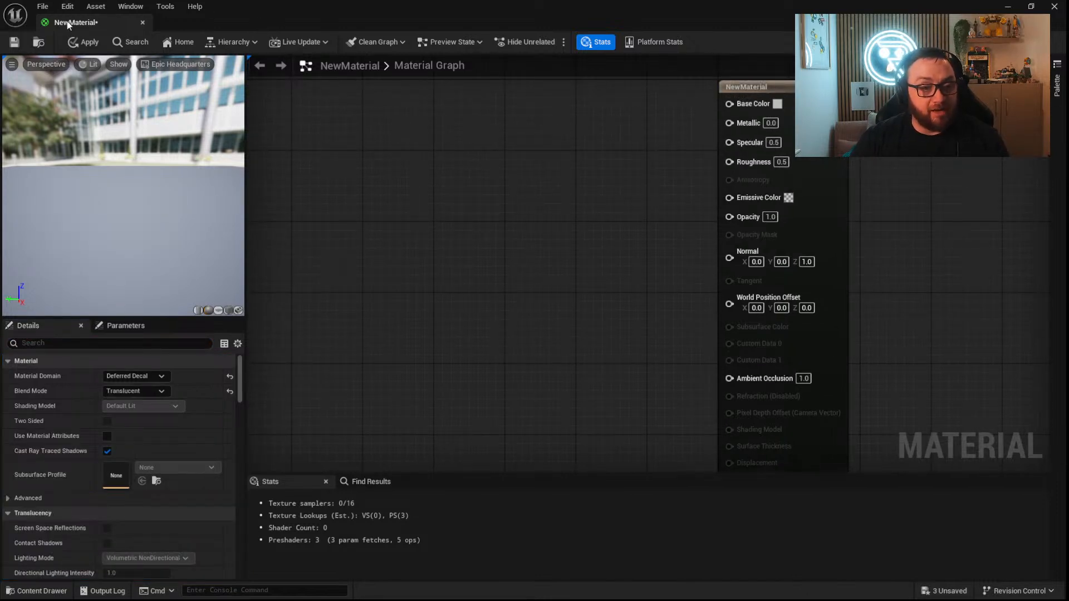
Add a Texture Sample node using AGlintTex2dArray2, connect its RGB output to Base Color, and move it away from the material's output node.
right_click_drag(317, 143, 381, 135)
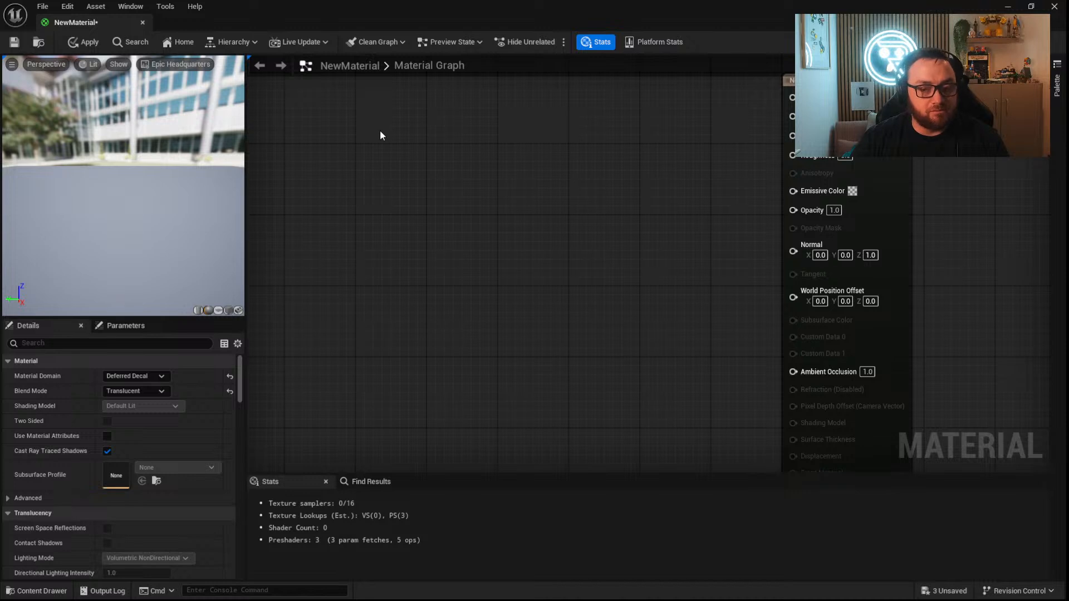
left_click(419, 127)
left_click(180, 466)
left_click(210, 414)
left_click_drag(523, 151, 791, 98)
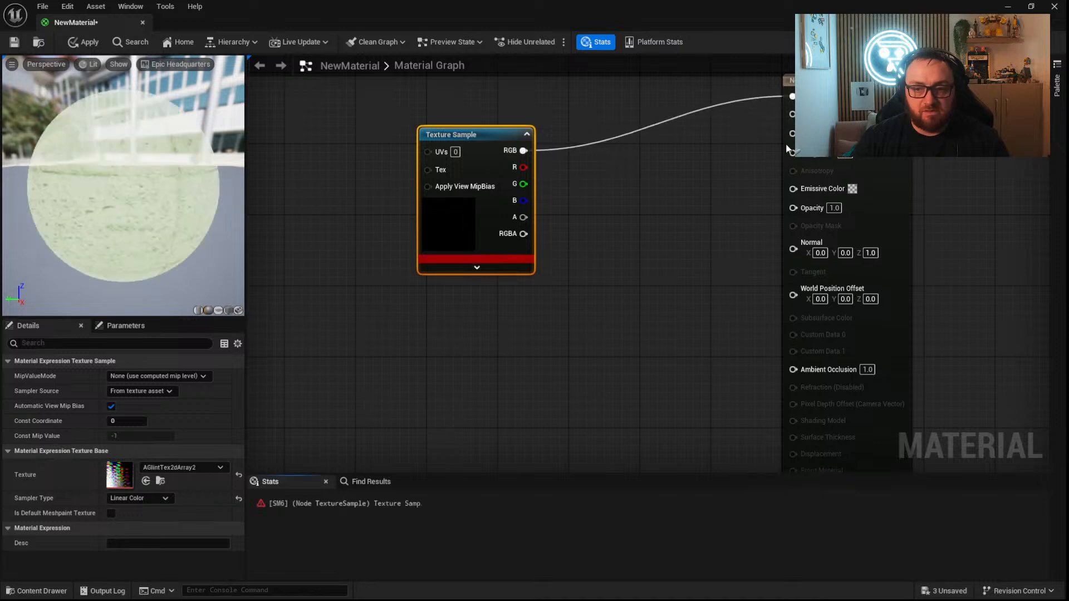
left_click_drag(463, 216, 428, 184)
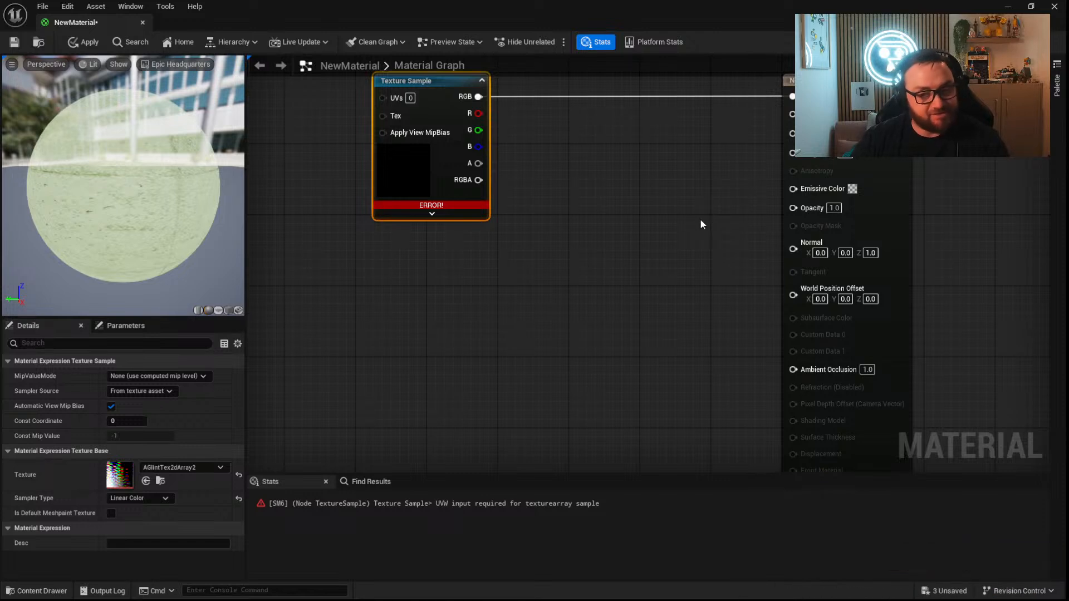
right_click_drag(707, 215, 635, 216)
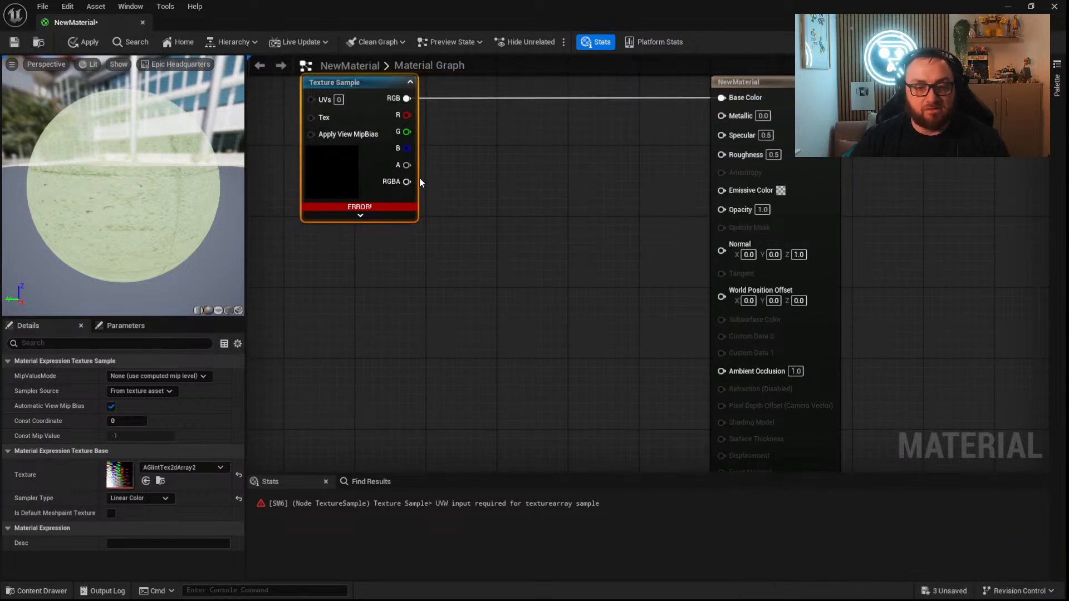
left_click_drag(353, 171, 308, 171)
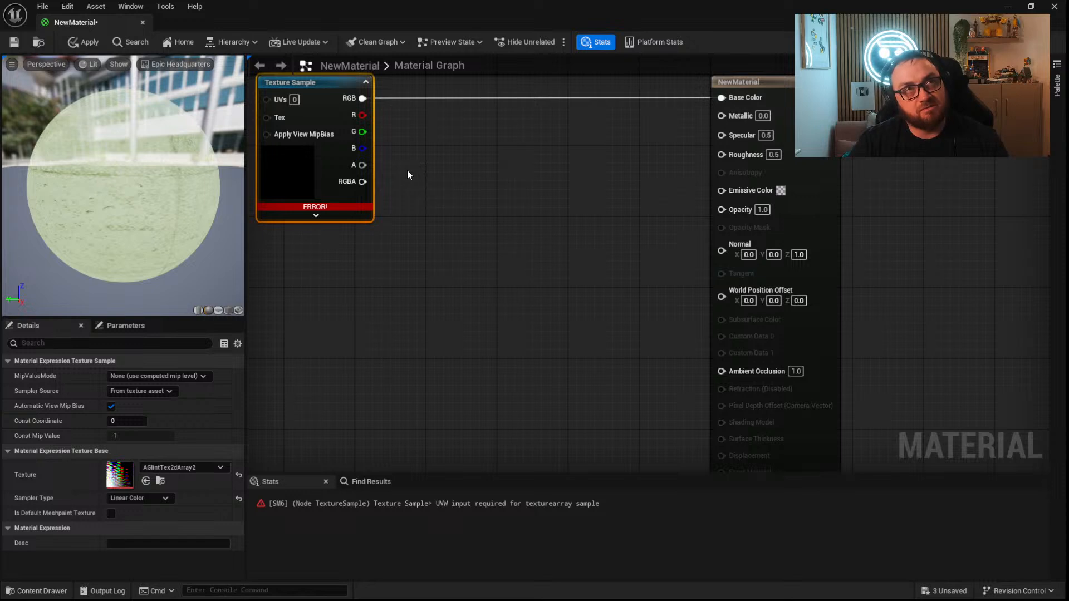
Search the available material nodes for "decal" without adding any.
right_click(459, 289)
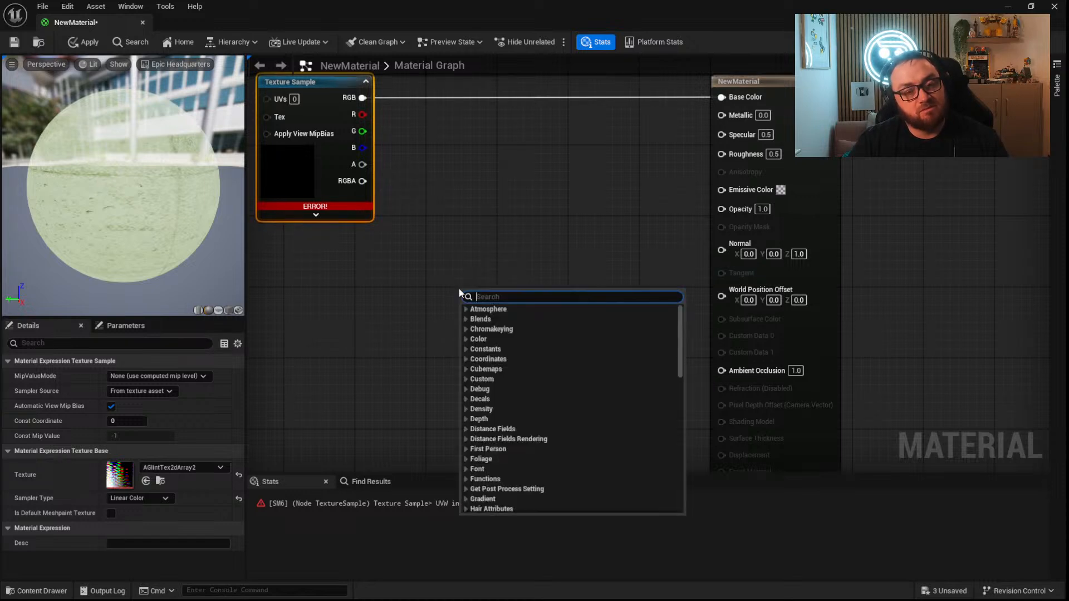
type("decal")
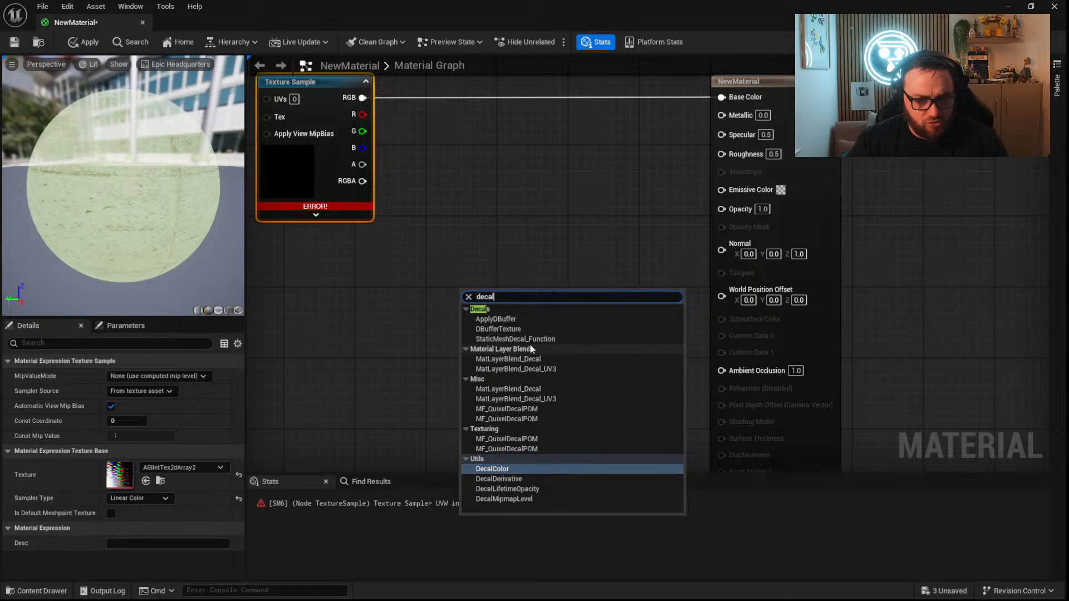
left_click(565, 232)
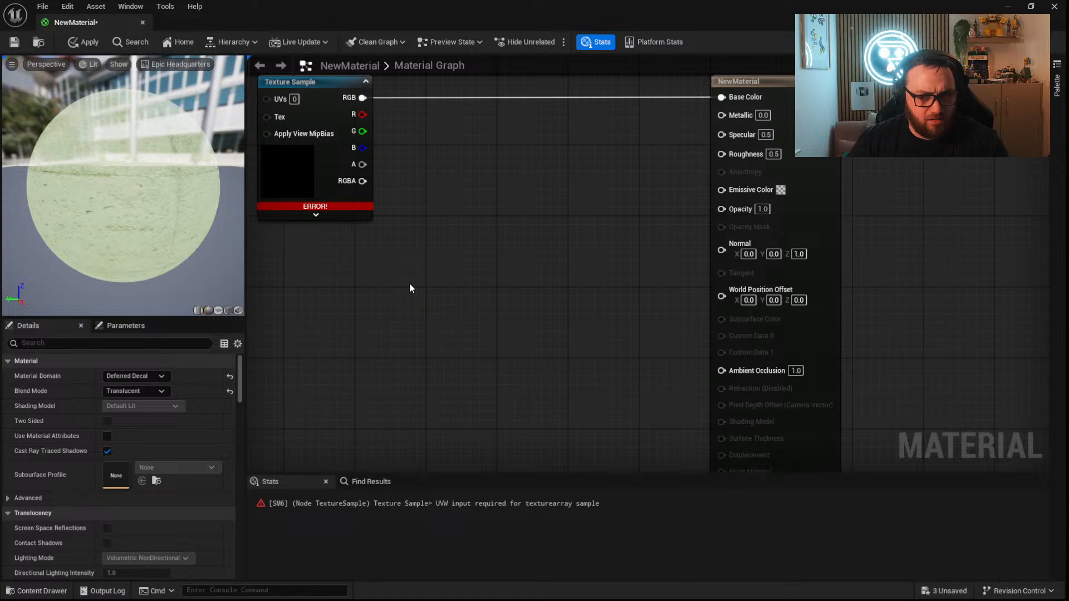
right_click_drag(409, 284, 488, 297)
right_click(487, 296)
left_click(483, 283)
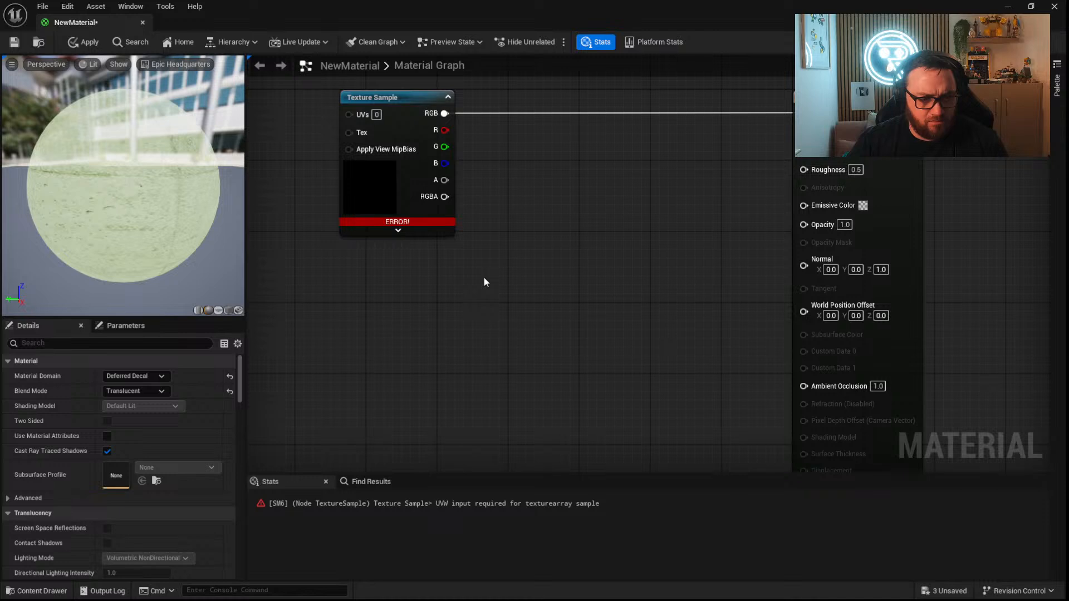
Examine the material's properties from Translucency down to the Usage options.
scroll(191, 486, "down", 5)
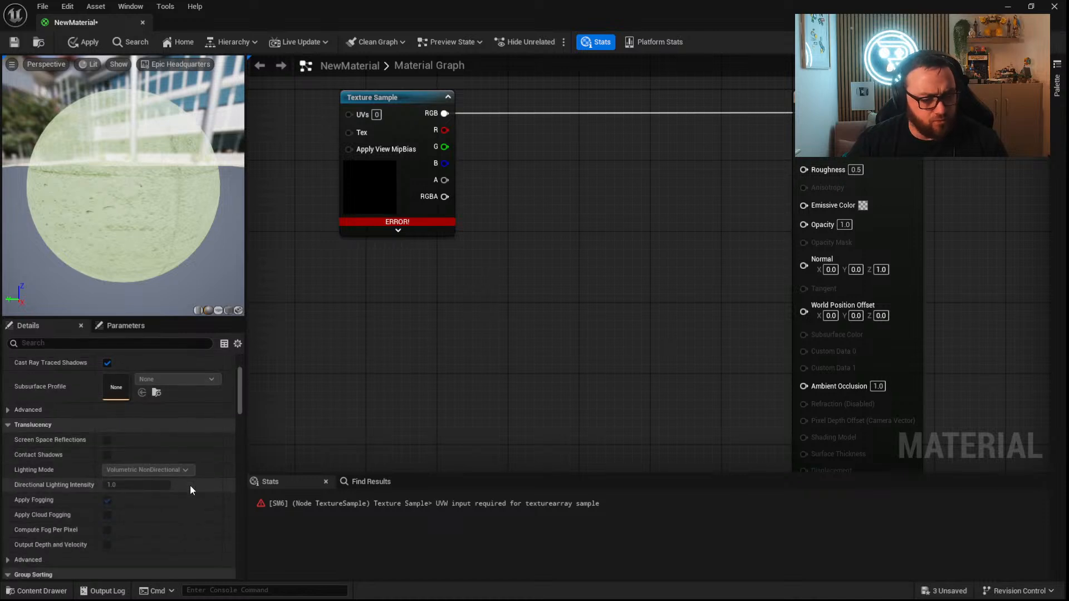
scroll(194, 470, "down", 4)
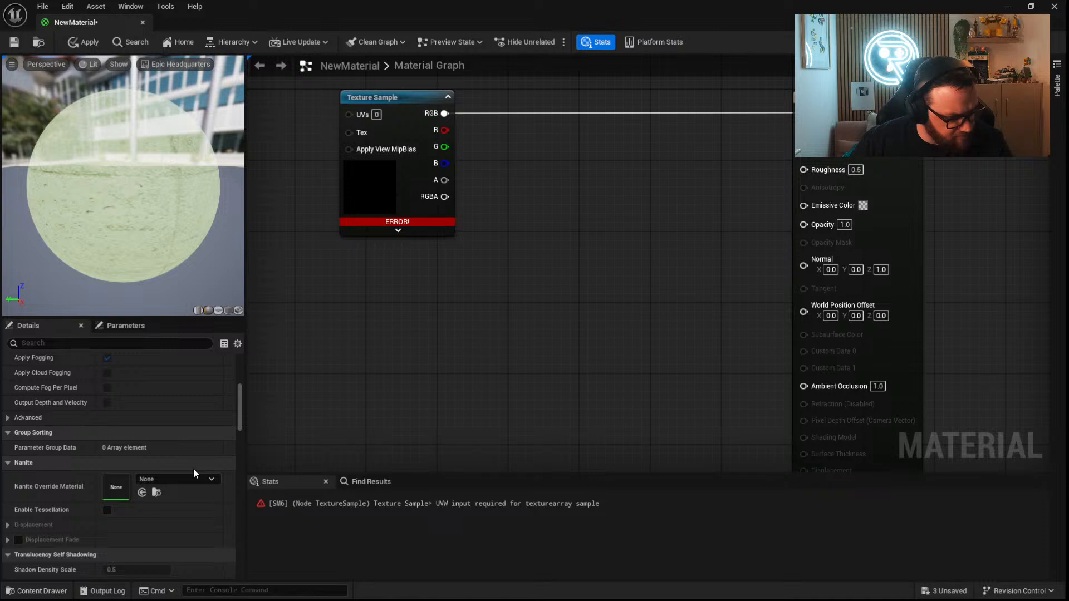
scroll(194, 473, "down", 6)
scroll(194, 472, "down", 3)
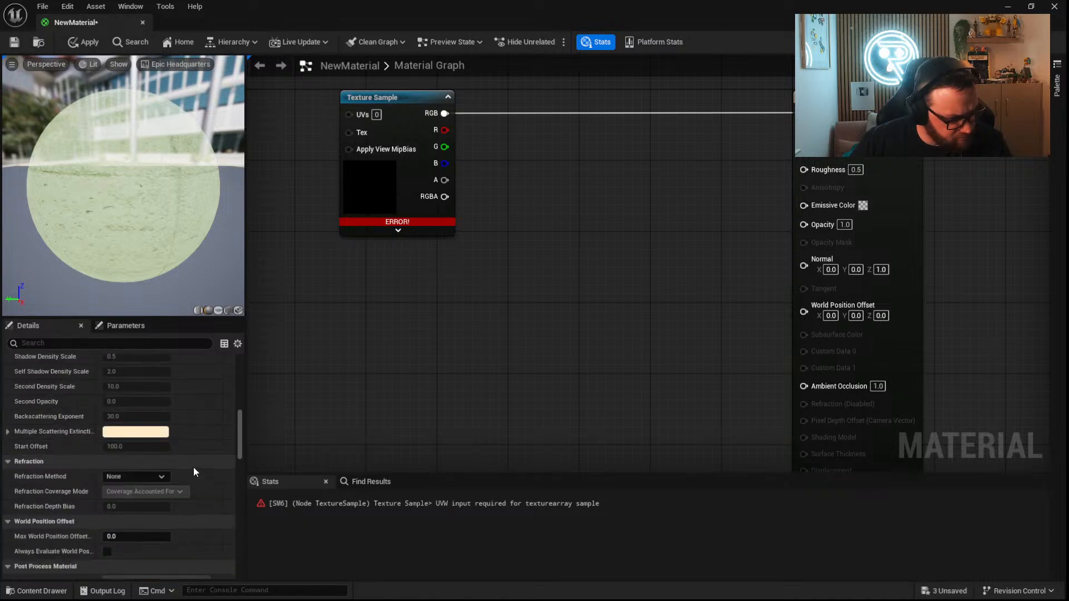
scroll(194, 472, "down", 3)
scroll(193, 471, "down", 3)
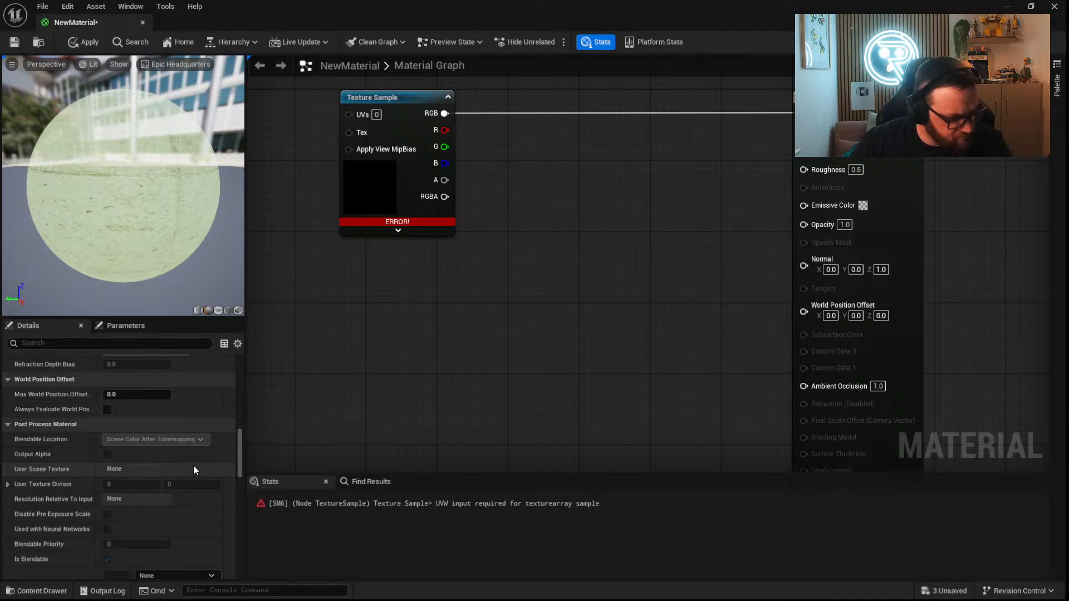
scroll(193, 470, "down", 5)
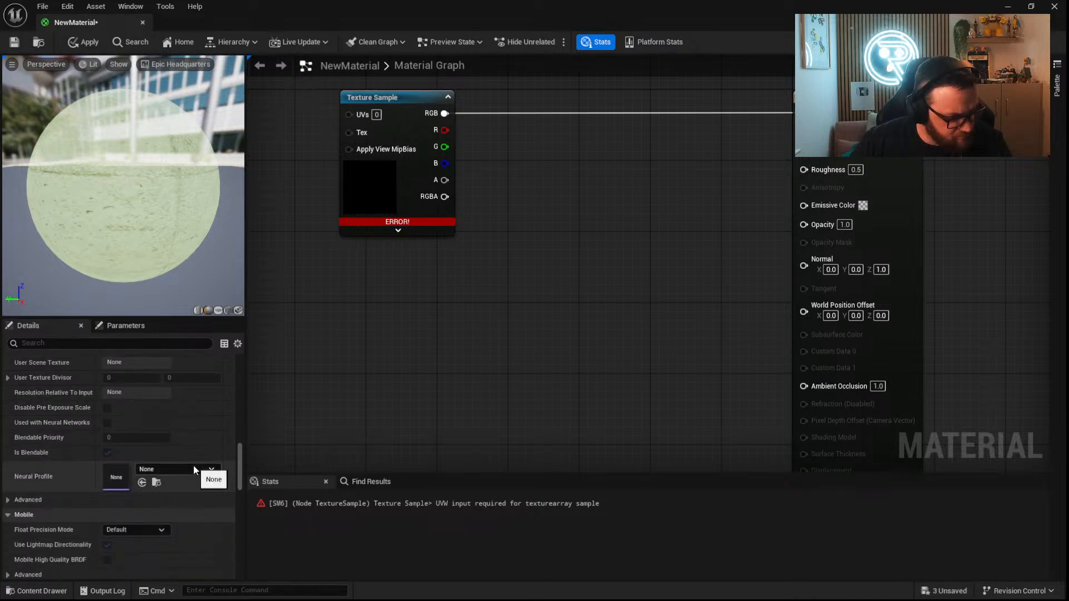
scroll(194, 467, "down", 7)
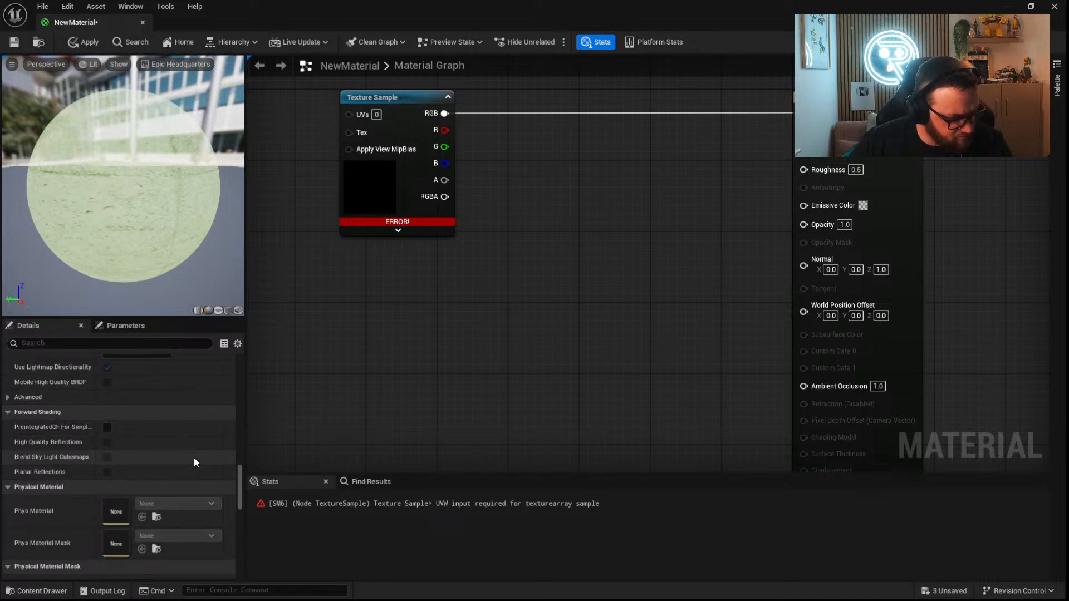
scroll(193, 458, "down", 6)
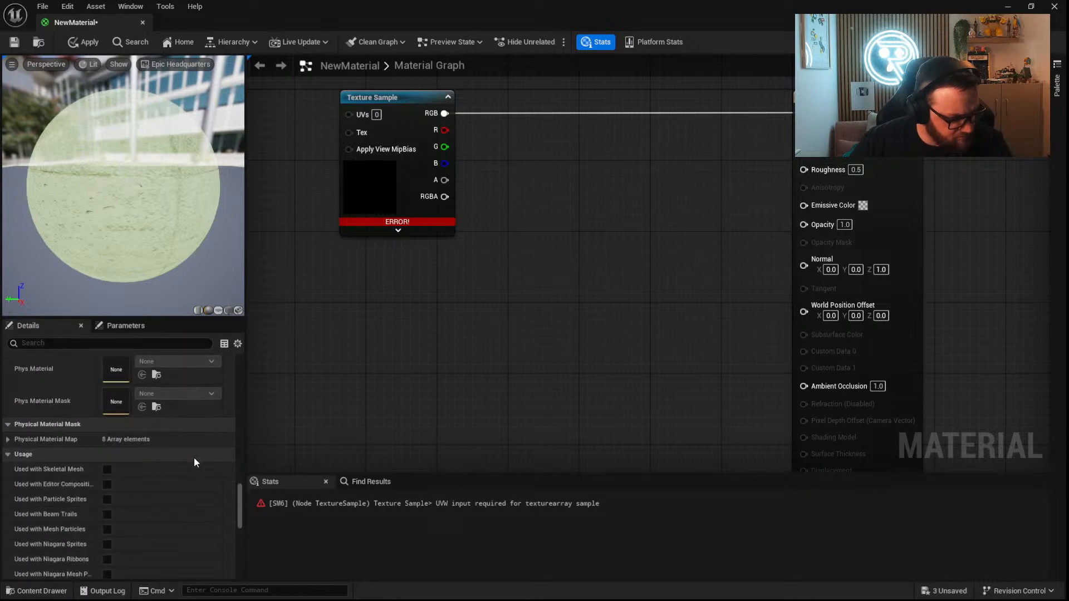
scroll(194, 462, "down", 3)
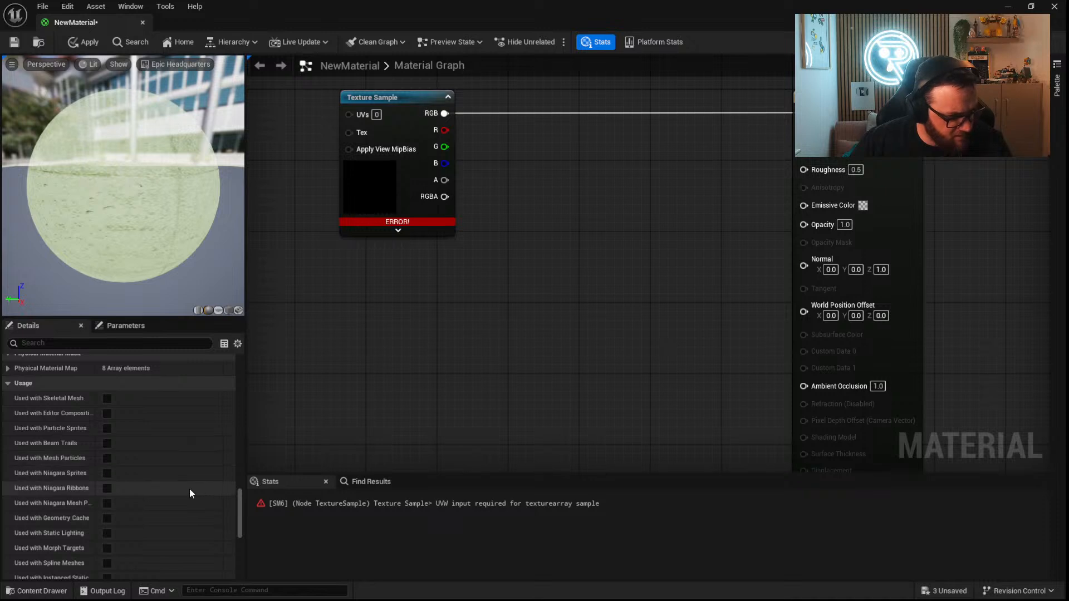
scroll(179, 438, "down", 2)
scroll(179, 434, "up", 2)
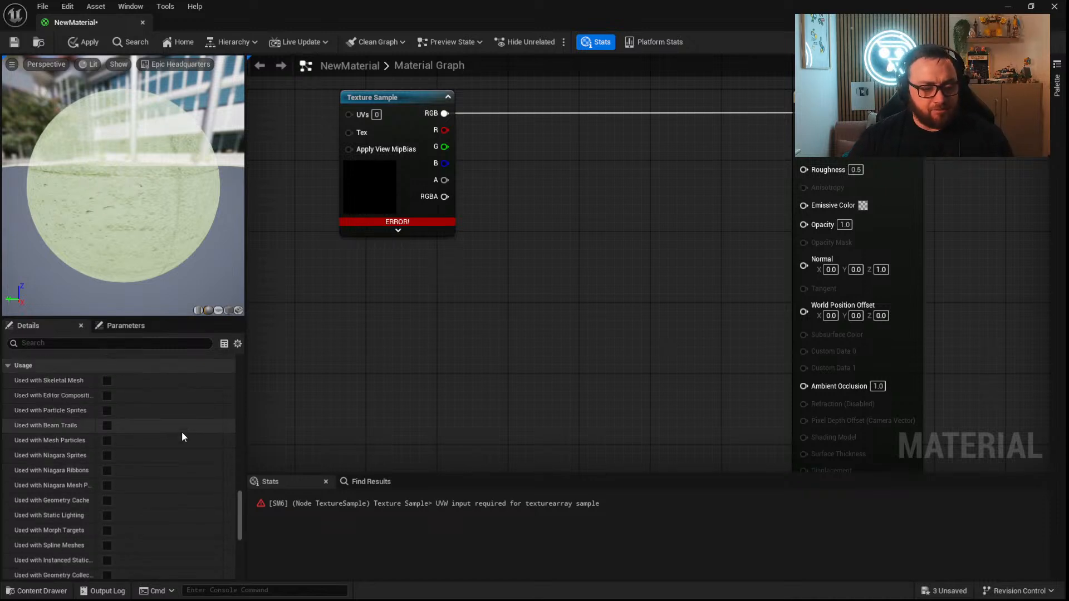
left_click_drag(246, 409, 333, 412)
scroll(241, 484, "down", 5)
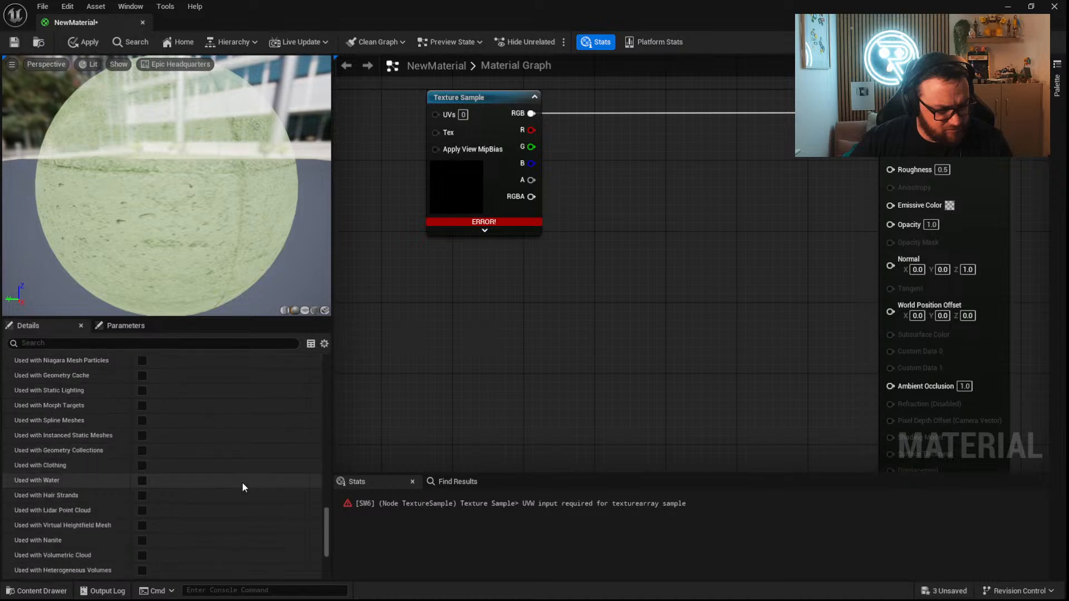
scroll(60, 409, "up", 6)
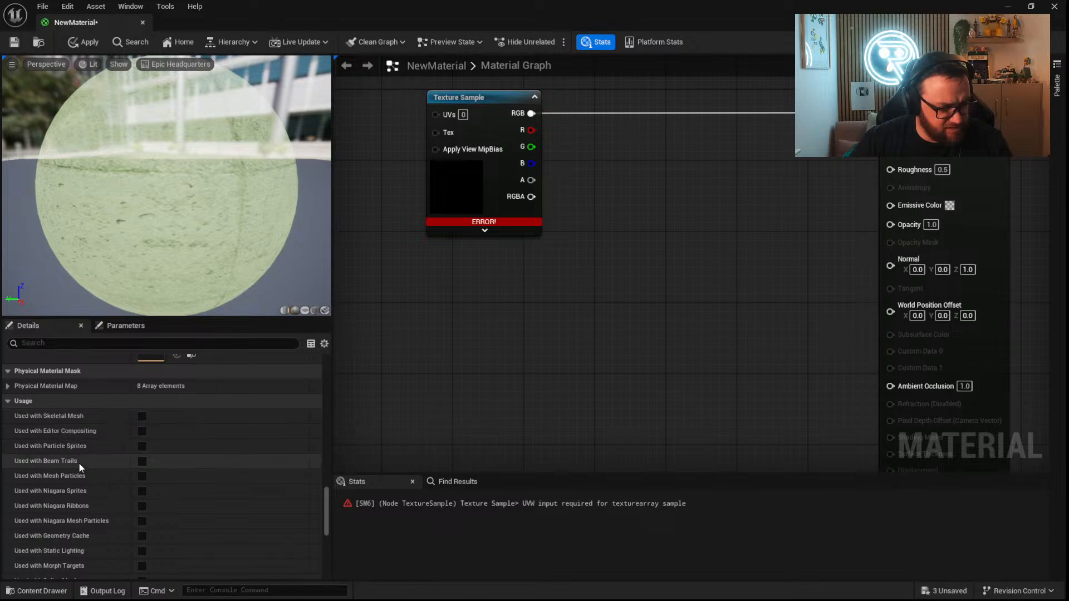
scroll(93, 495, "down", 2)
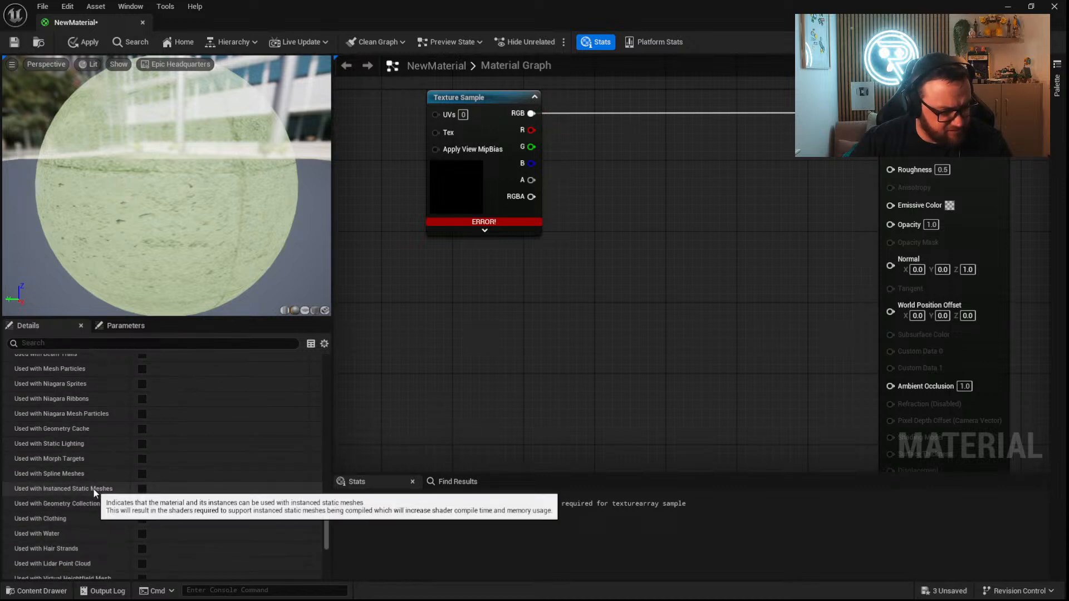
Enable Used with Skeletal Mesh for the material and try to save it.
scroll(93, 489, "up", 2)
scroll(93, 486, "up", 2)
left_click(141, 433)
left_click(15, 43)
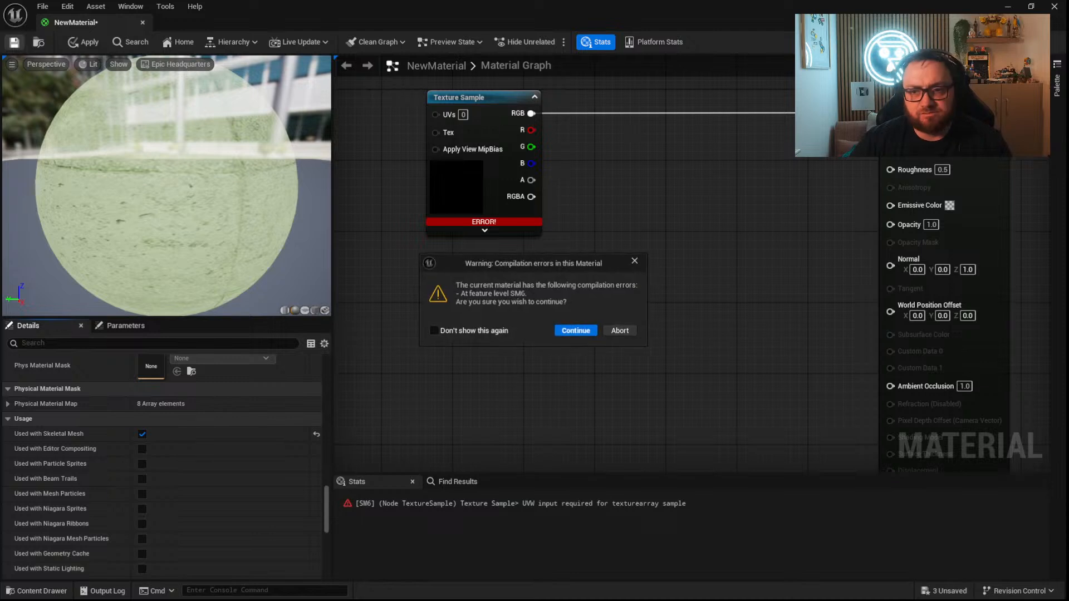
left_click(615, 333)
Set the Texture Sample's texture to AICON-Green and apply the material changes.
left_click(463, 178)
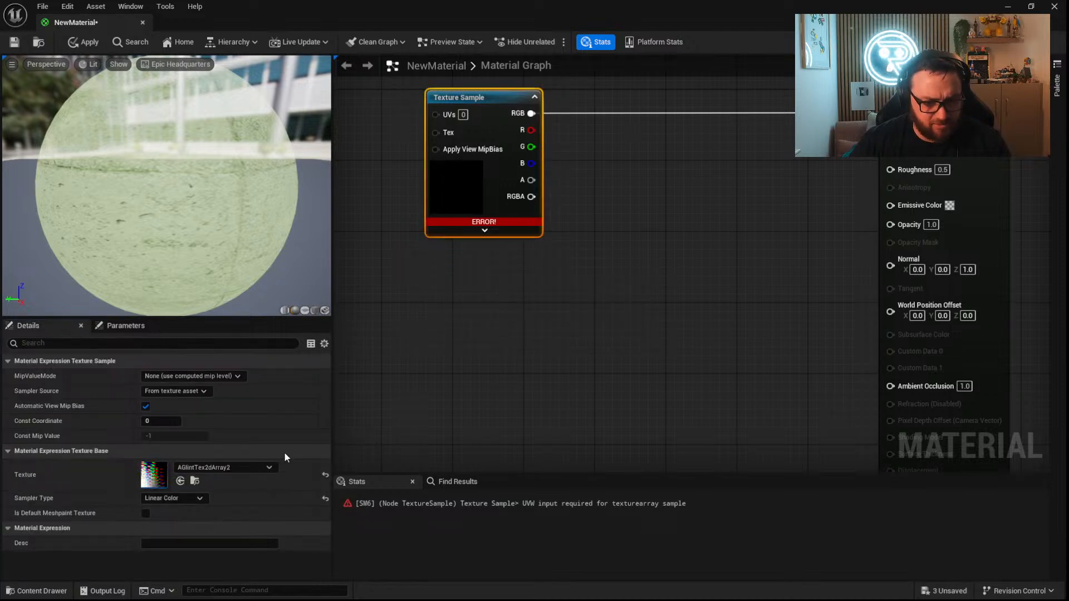
scroll(249, 384, "down", 3)
left_click(234, 407)
right_click_drag(647, 265, 614, 373)
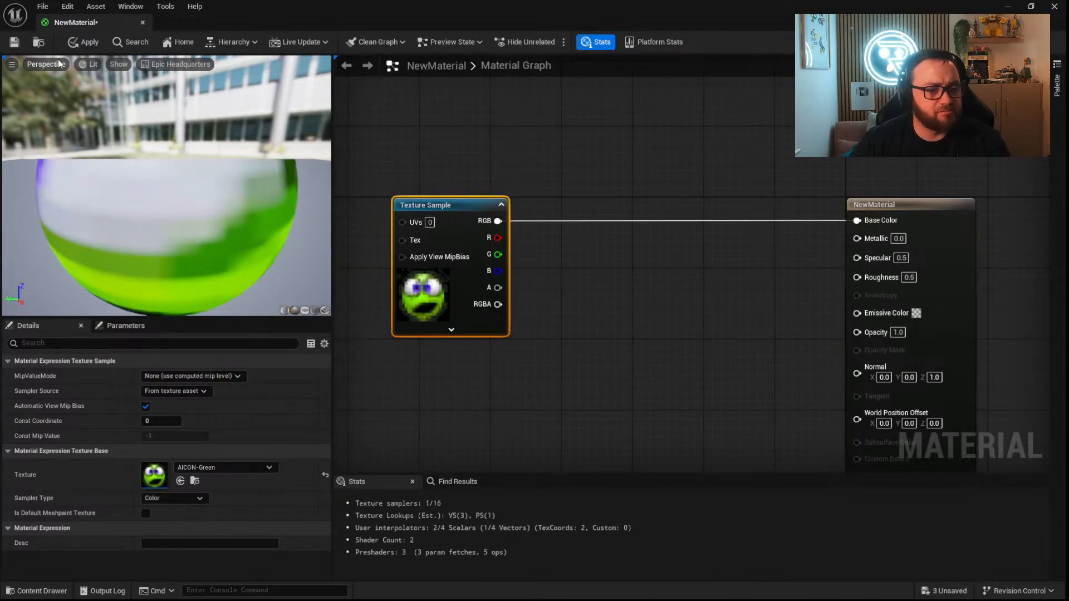
left_click(89, 43)
Place NewMaterial from the ThirdPerson folder as a decal on the level floor and inspect its decal properties.
left_click(1007, 6)
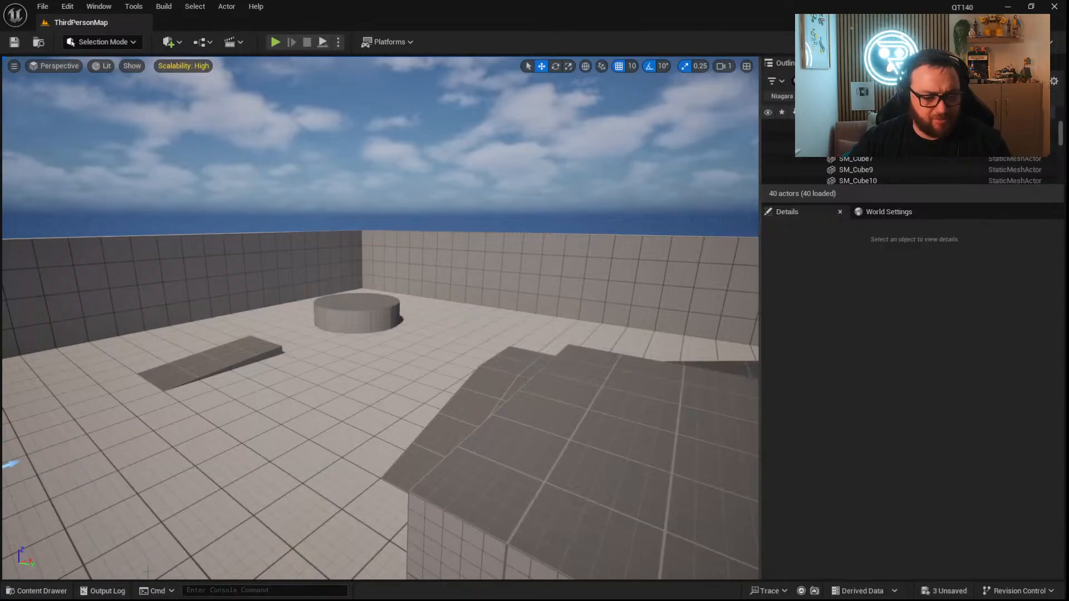
left_click(37, 590)
mouse_move(259, 462)
left_mouse_down()
mouse_move(318, 362)
mouse_move(310, 409)
mouse_move(195, 494)
mouse_move(270, 472)
left_mouse_up()
mouse_move(272, 472)
right_mouse_down()
mouse_move(306, 463)
mouse_move(276, 487)
mouse_move(272, 472)
right_mouse_up()
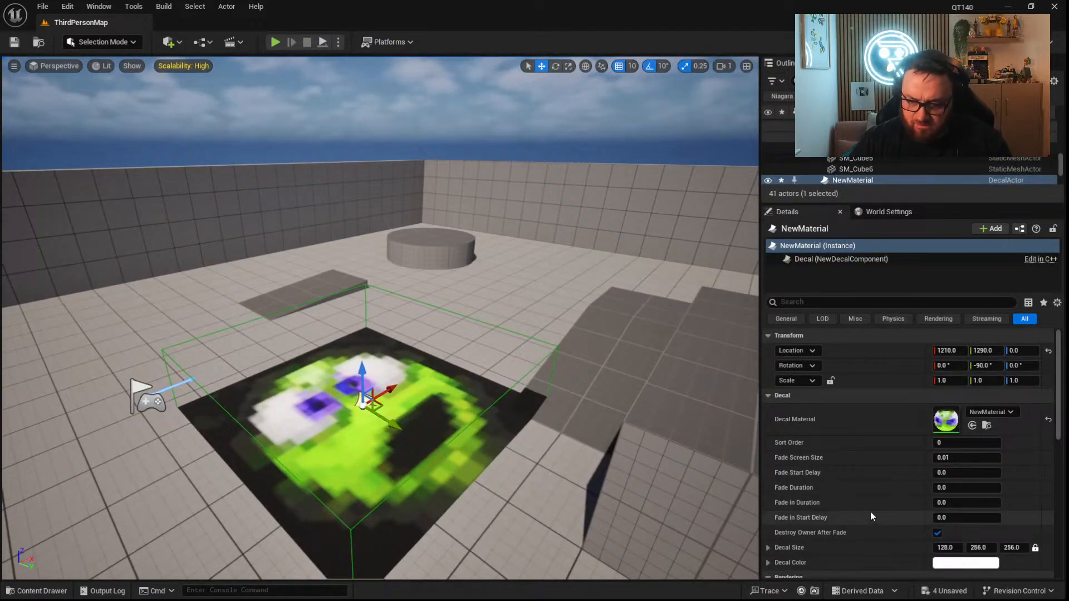
scroll(869, 512, "down", 2)
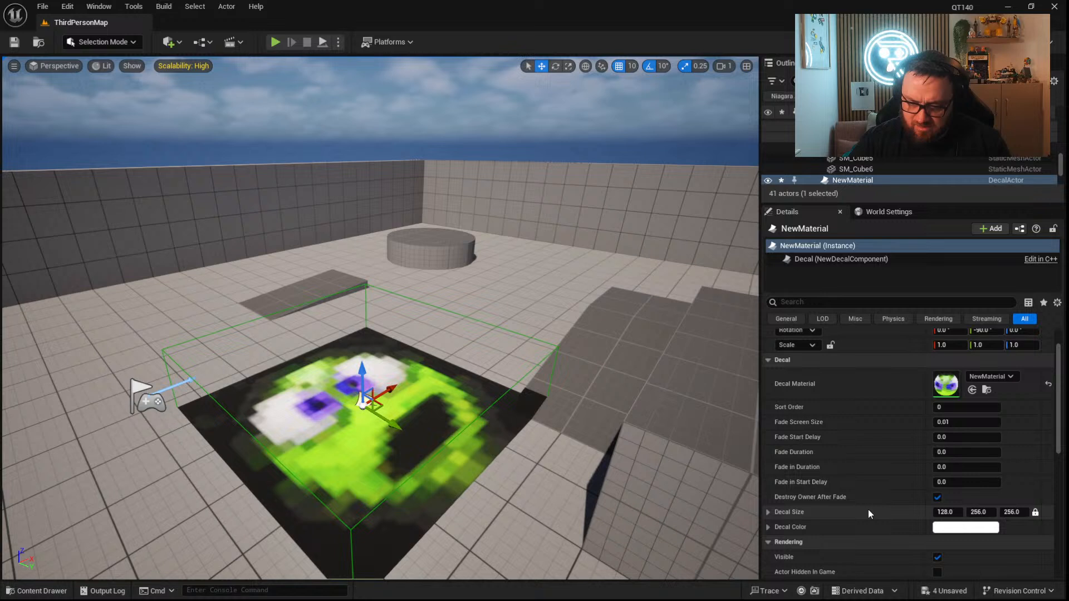
Review the decal's remaining properties down to Networking and delete the NewMaterial decal from the level.
scroll(867, 510, "down", 3)
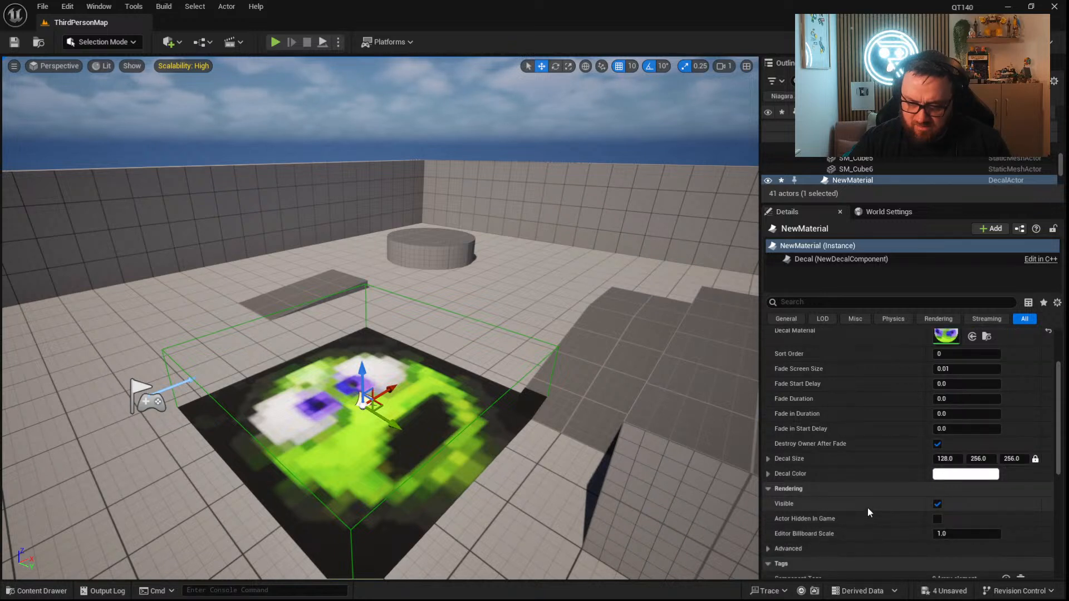
scroll(867, 508, "down", 2)
left_click(768, 513)
left_click(768, 513)
scroll(768, 511, "down", 3)
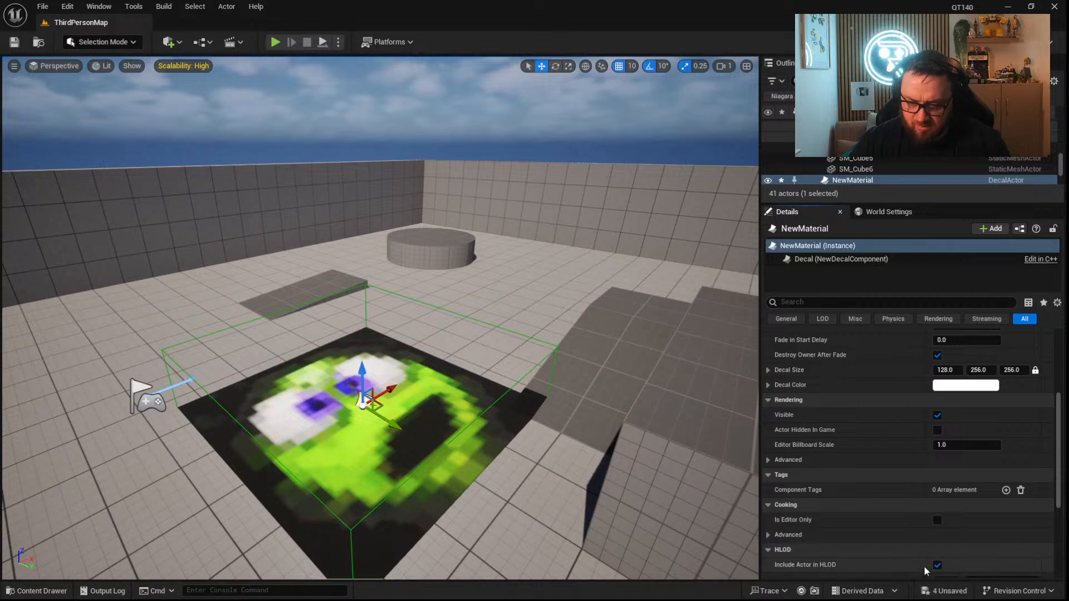
scroll(913, 505, "down", 6)
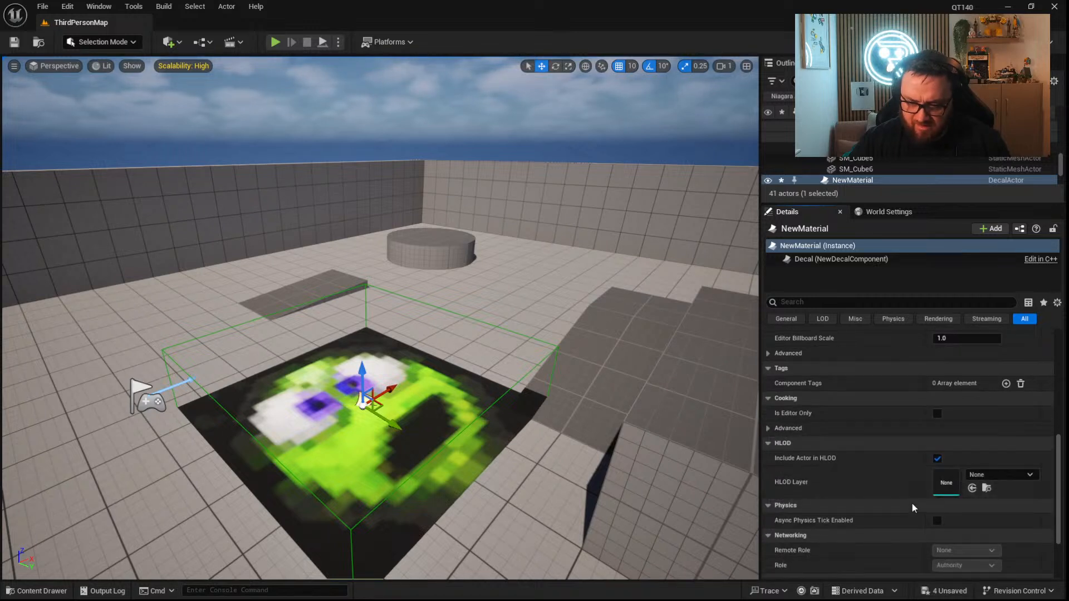
scroll(883, 496, "down", 3)
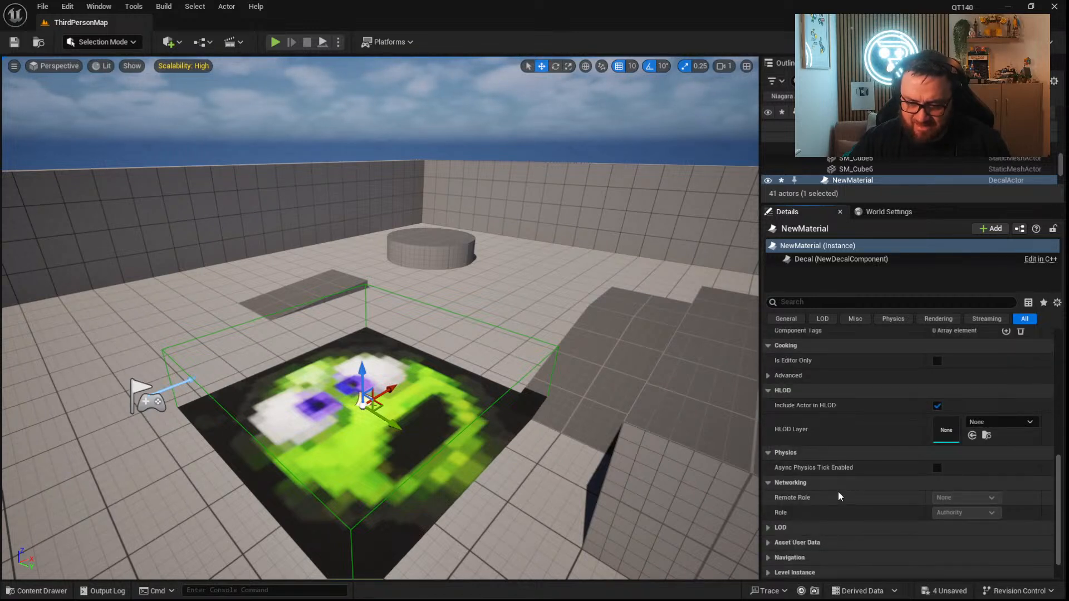
left_click_drag(360, 373, 365, 384)
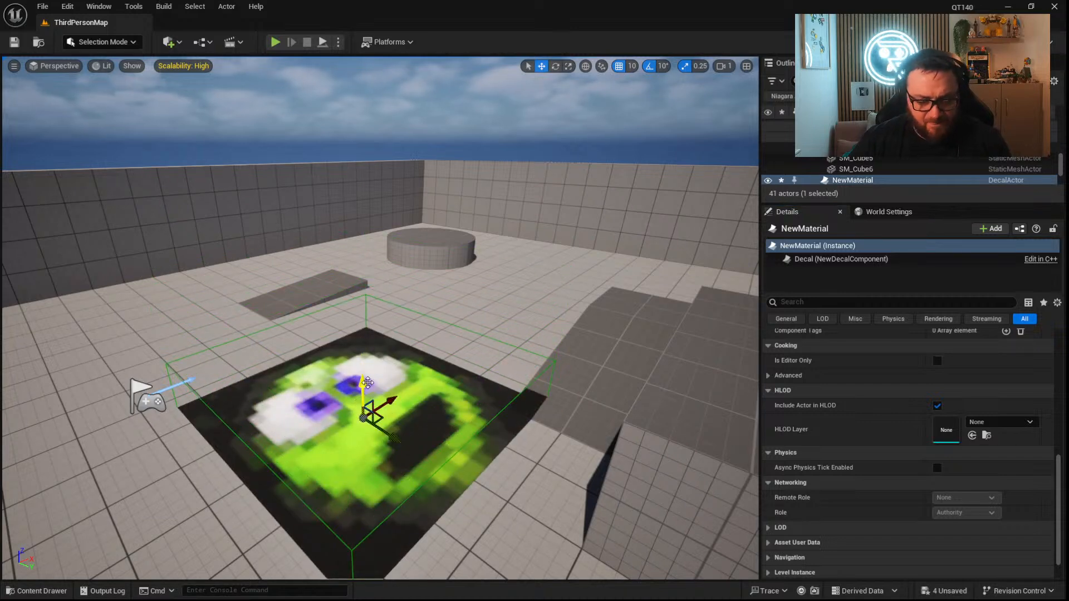
key("Delete")
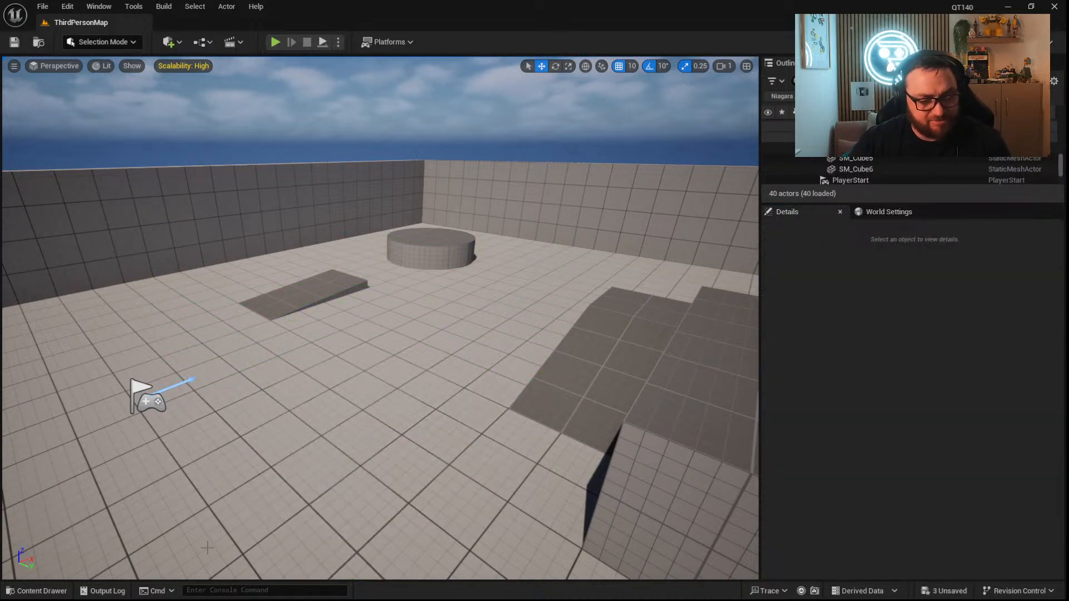
Create a Blueprint class based on DecalActor in the ThirdPerson folder and name it SkeletalDecal.
left_click(41, 591)
left_click(316, 477)
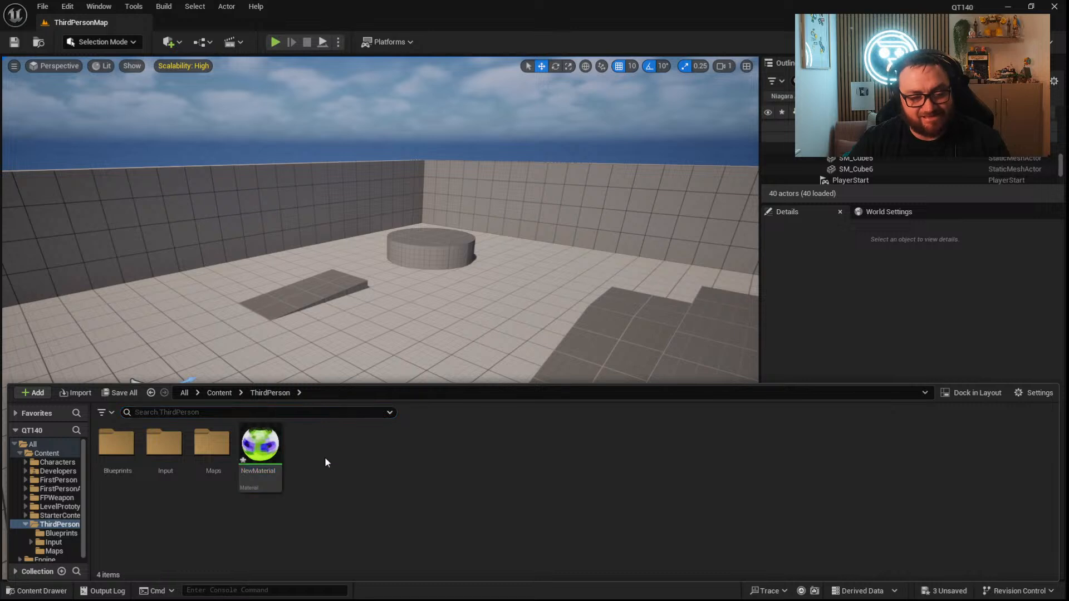
right_click(323, 448)
left_click(386, 244)
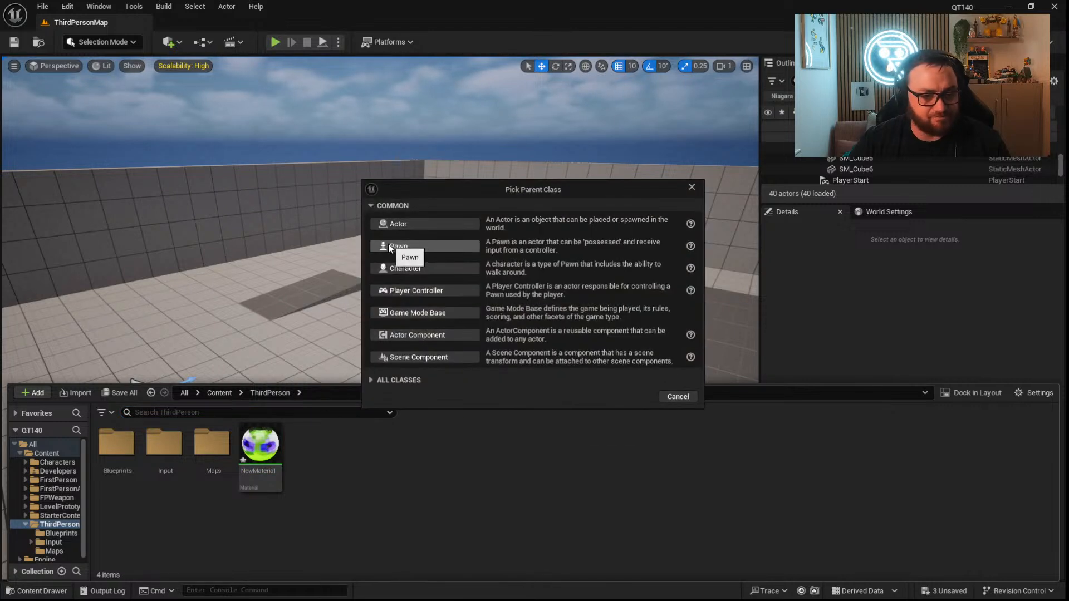
left_click(399, 380)
type("decal")
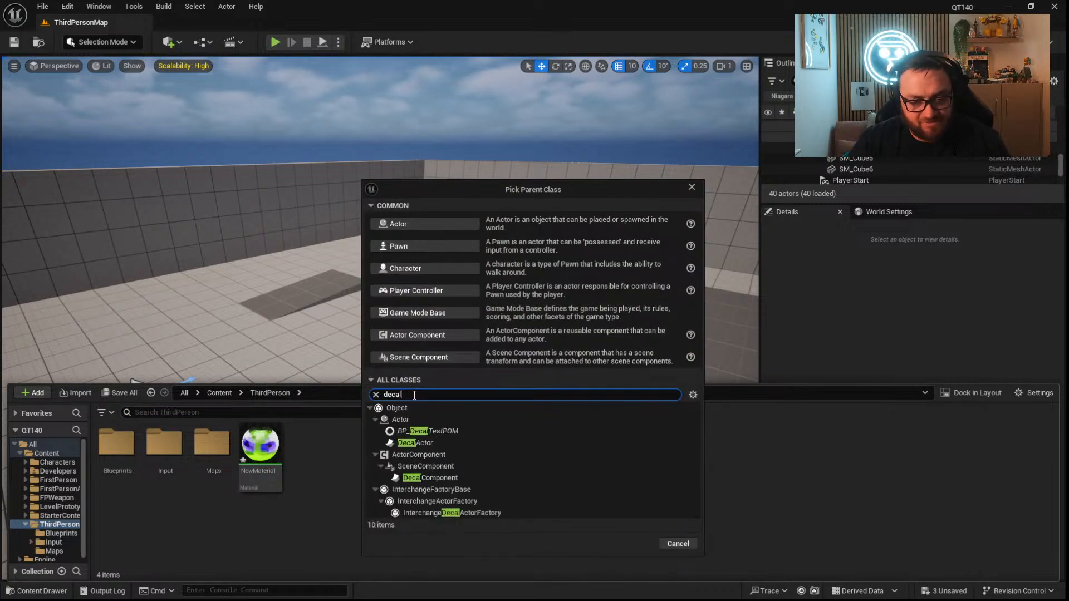
left_click(430, 445)
left_click(624, 543)
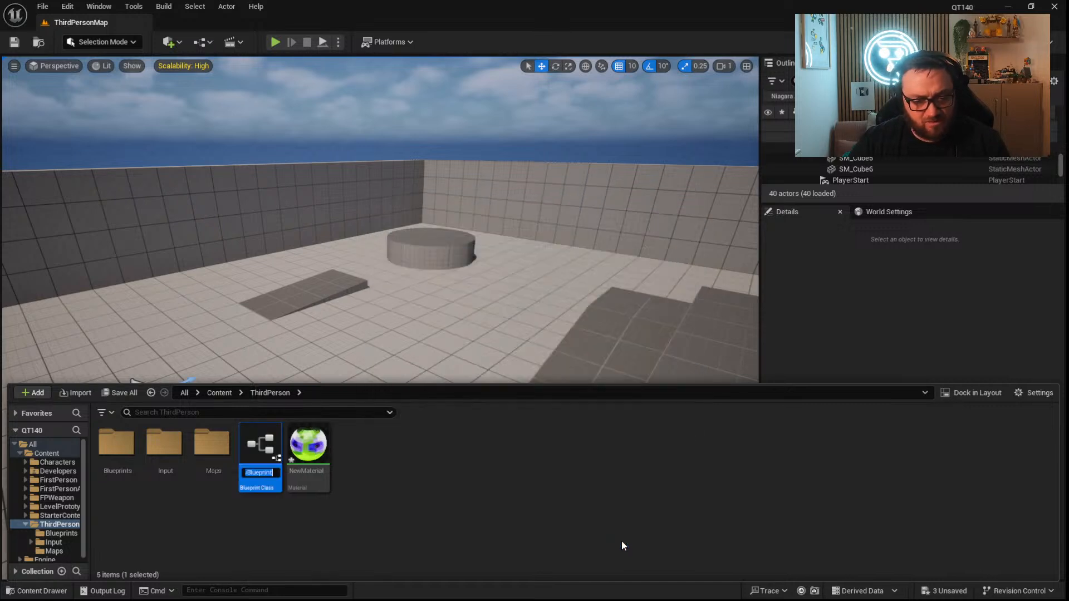
type("S")
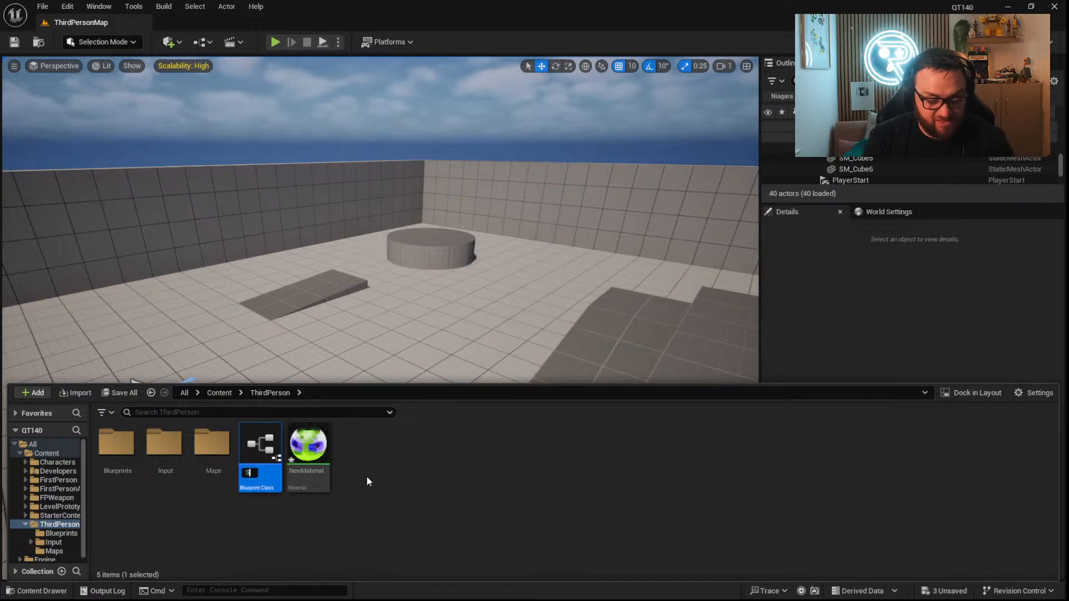
type("keletalDecal")
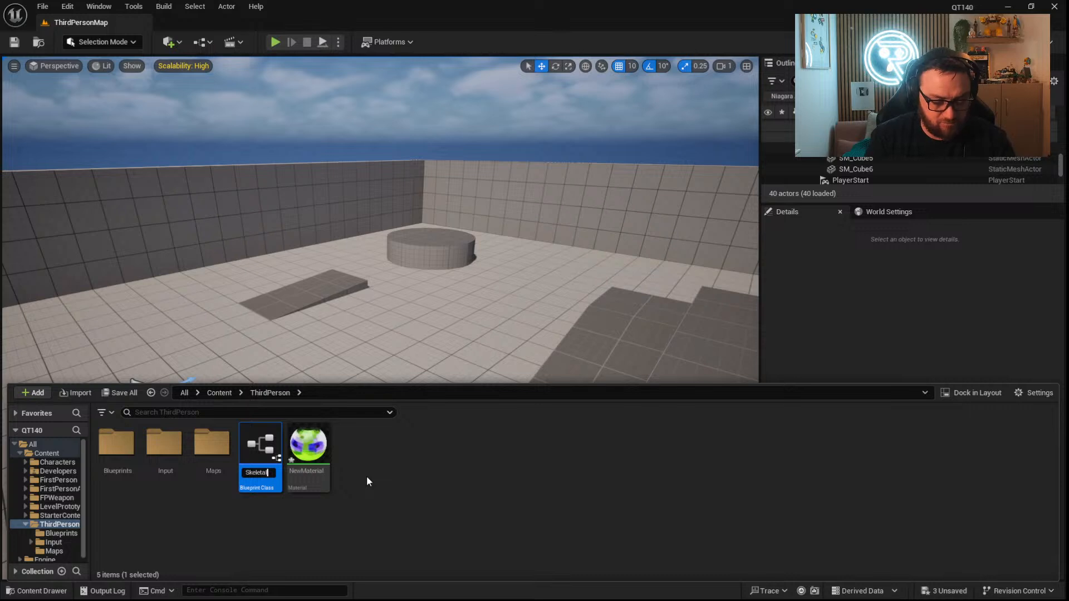
key("Return")
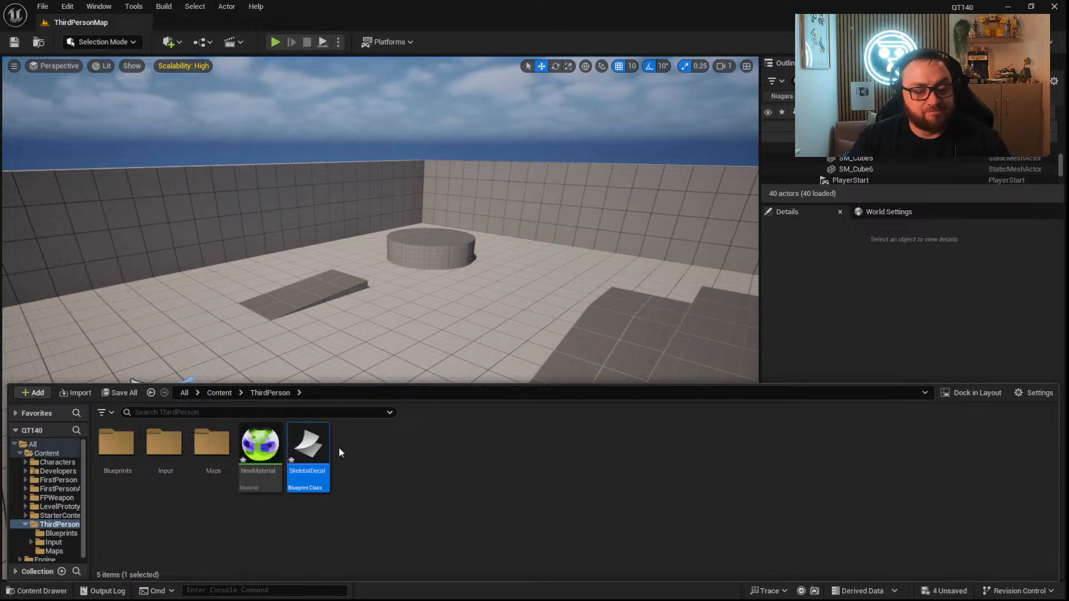
Open the SkeletalDecal Blueprint and add a Get Attach Parent Actor node to its Event Graph.
double_click(322, 443)
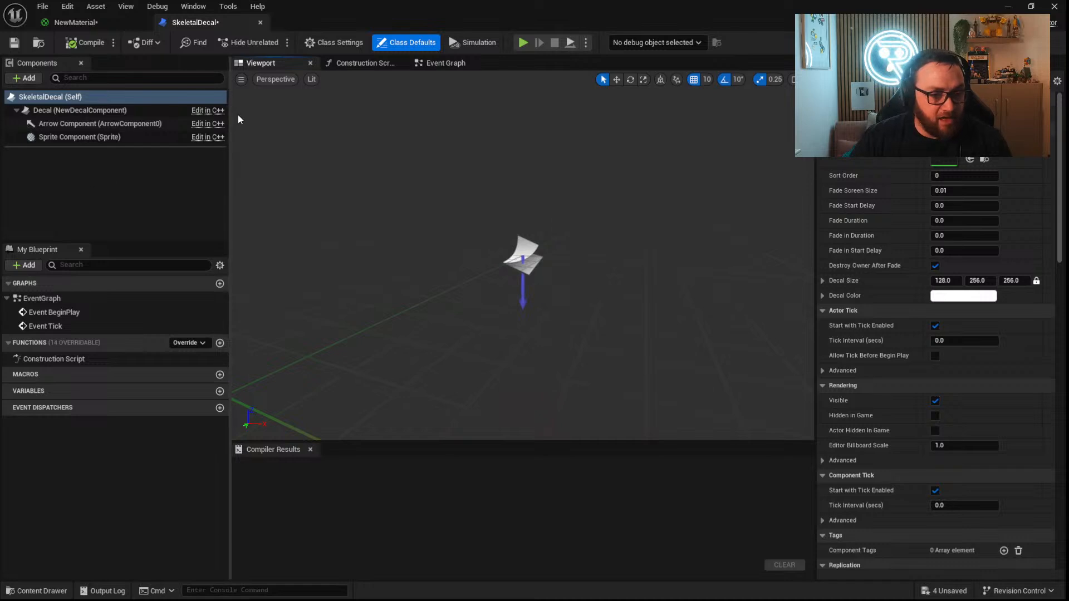
left_click(443, 65)
left_click(400, 177)
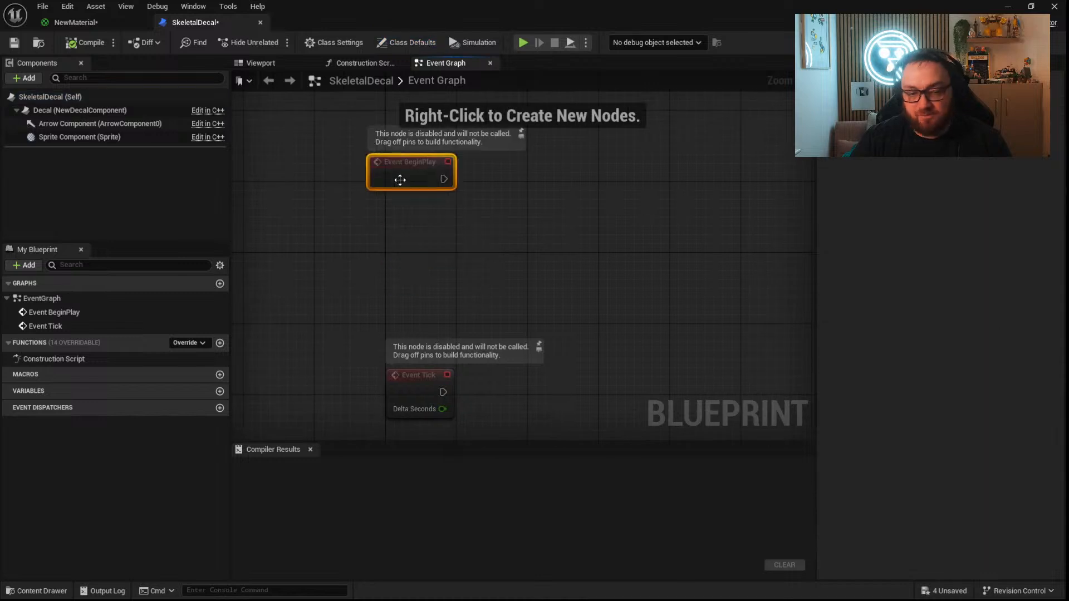
right_click(455, 230)
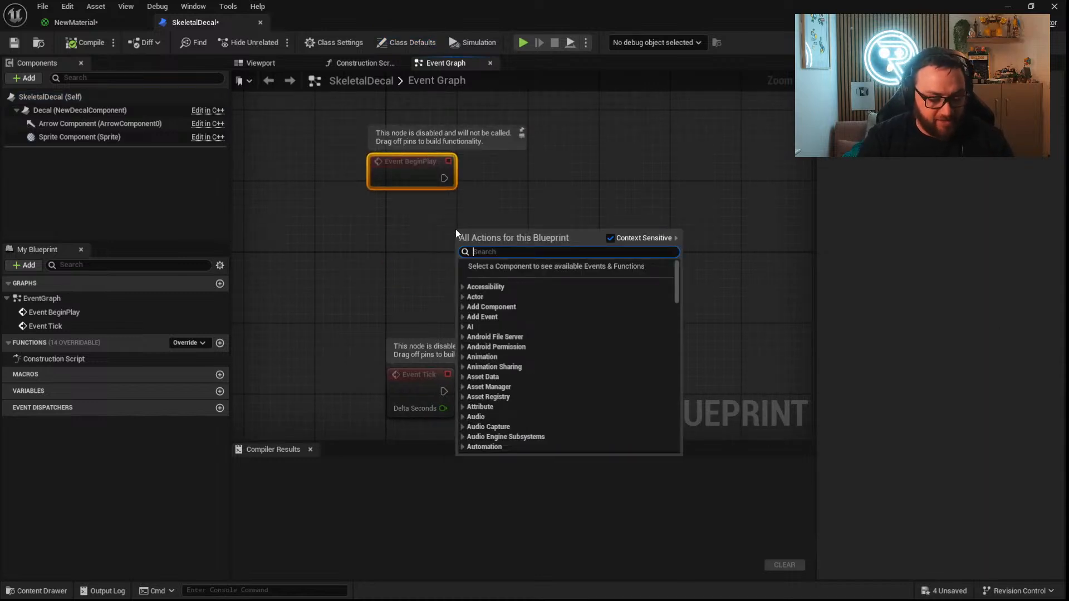
type("get attached")
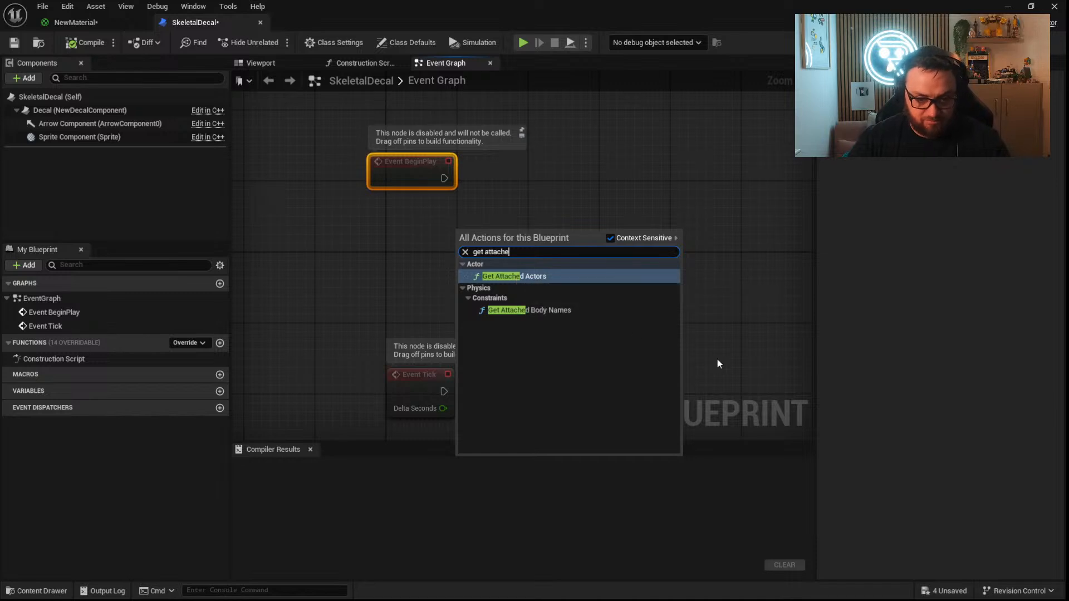
key("BackSpace")
key("BackSpace")
left_click(607, 276)
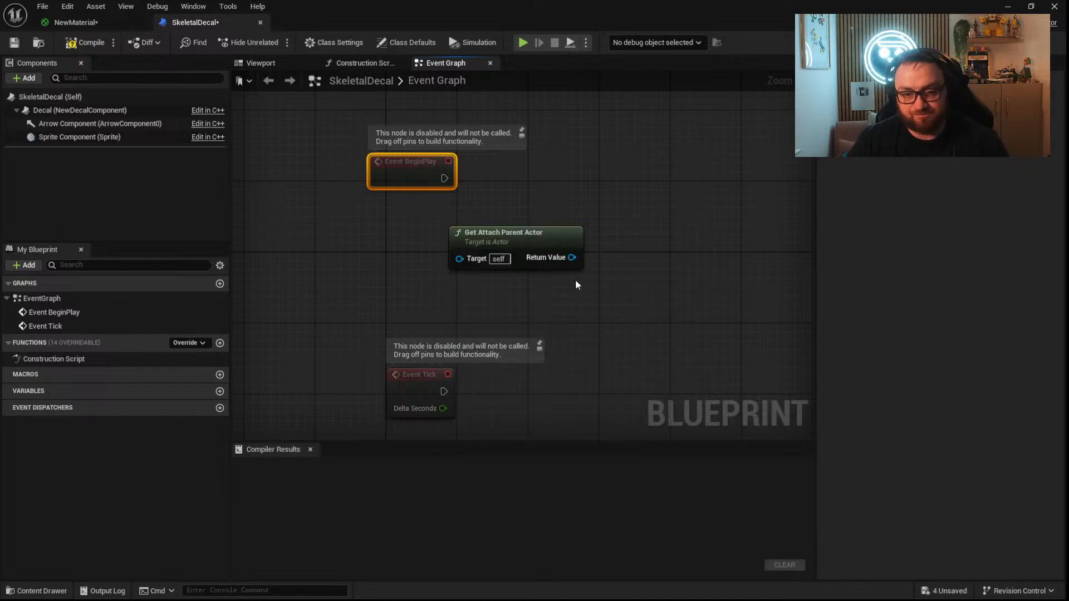
Connect an IsA node to the parent actor's return value and set its Object Class to Character.
left_click_drag(585, 254, 499, 215)
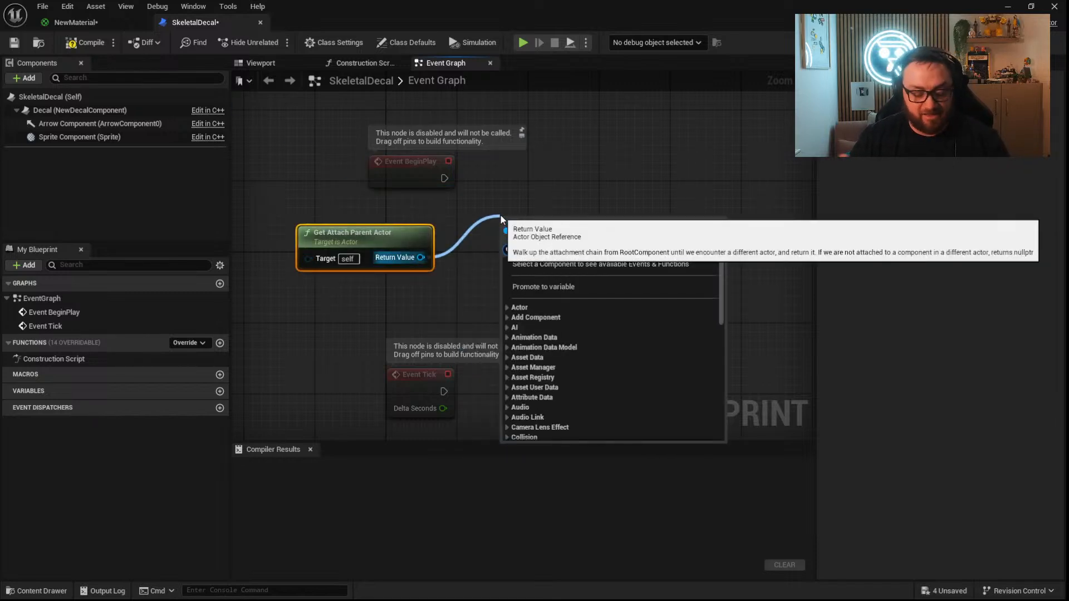
type("isa")
left_click(539, 356)
left_click(540, 268)
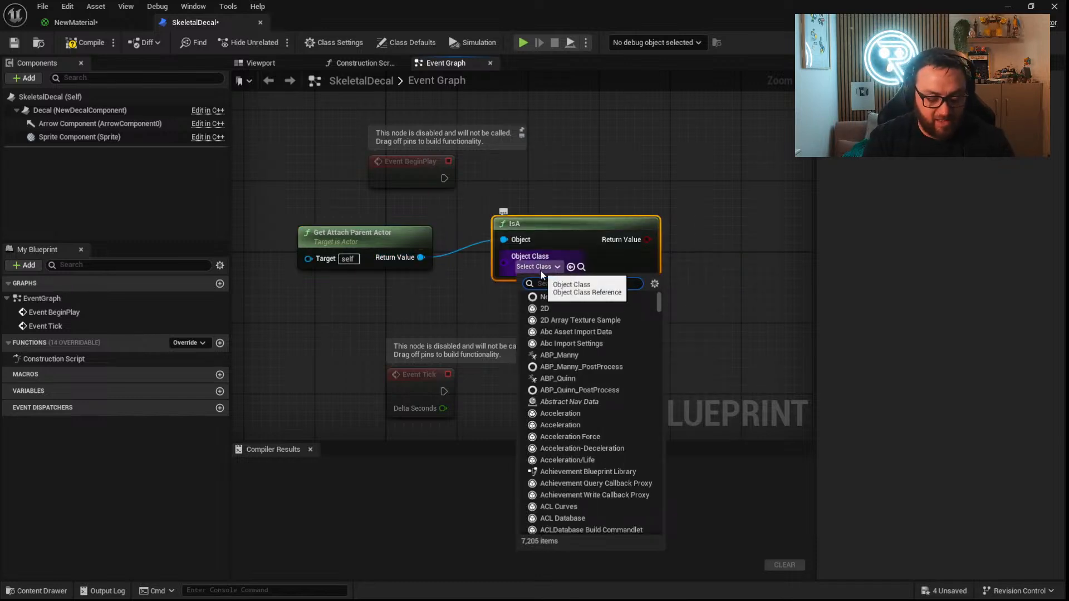
type("character")
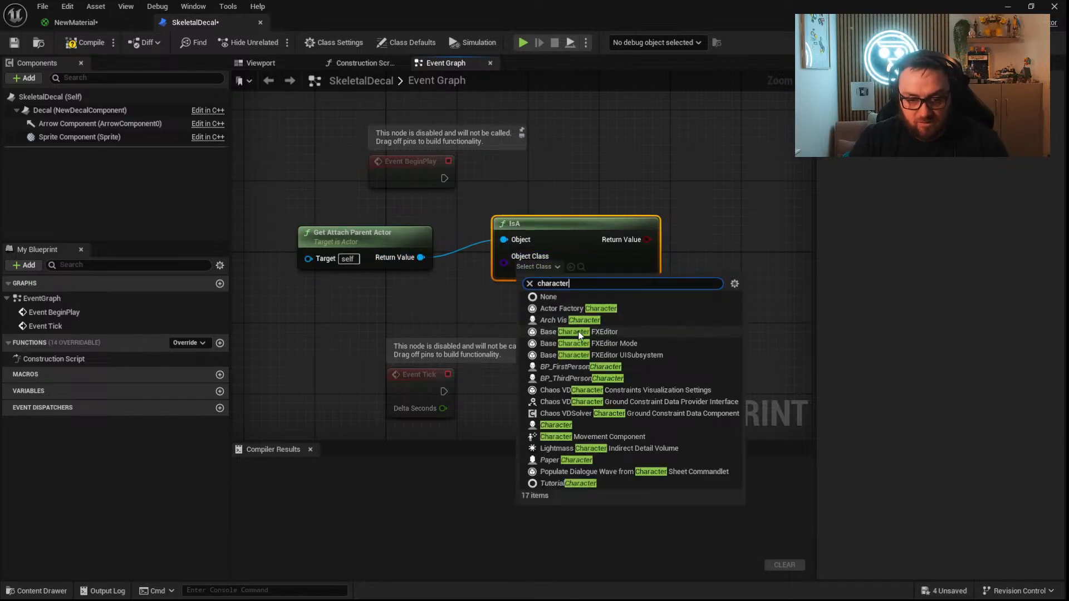
left_click(572, 426)
Add a Branch conditioned on the IsA result, run it from Event BeginPlay, and arrange the nodes.
left_click_drag(582, 231, 440, 179)
left_click(645, 196)
left_click_drag(690, 200, 680, 161)
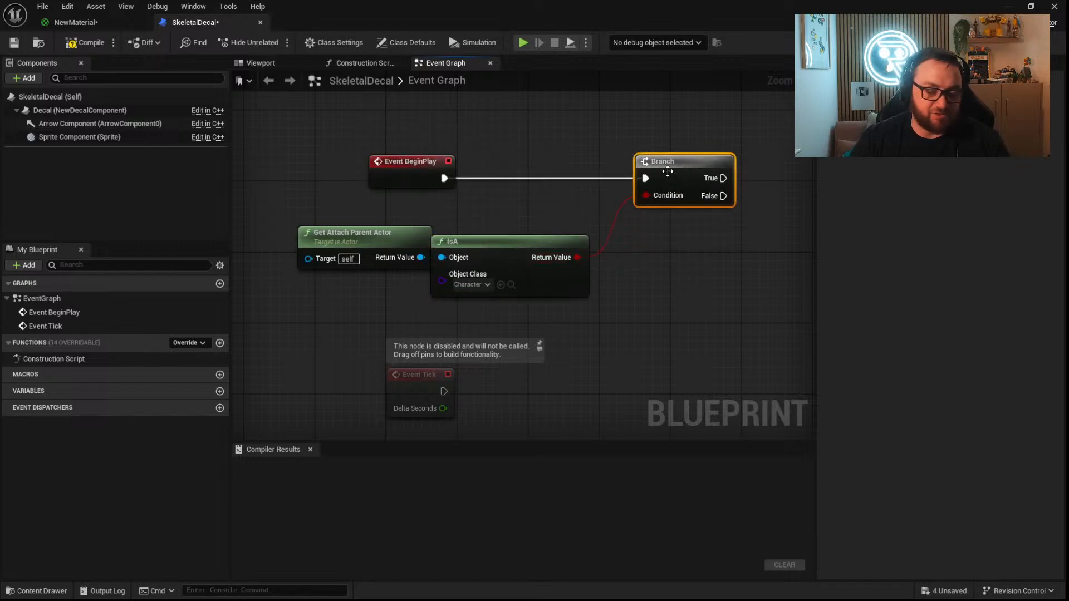
left_click_drag(499, 248, 516, 230)
right_click_drag(516, 230, 523, 246)
right_click_drag(600, 197, 538, 230)
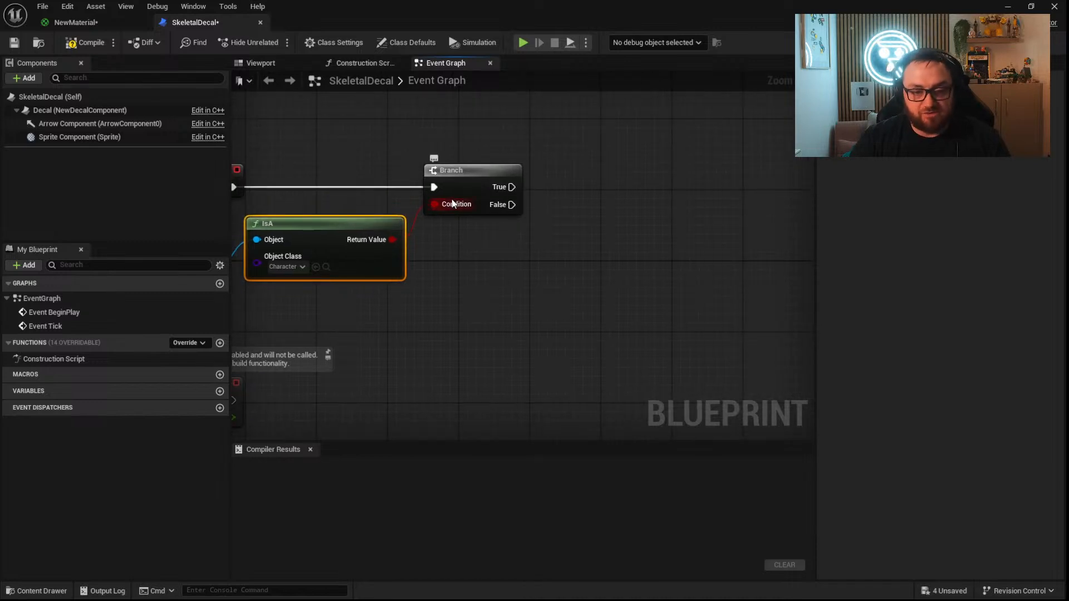
Add a Set Actor Hidden In Game node to the Branch's True output.
left_click_drag(512, 187, 583, 152)
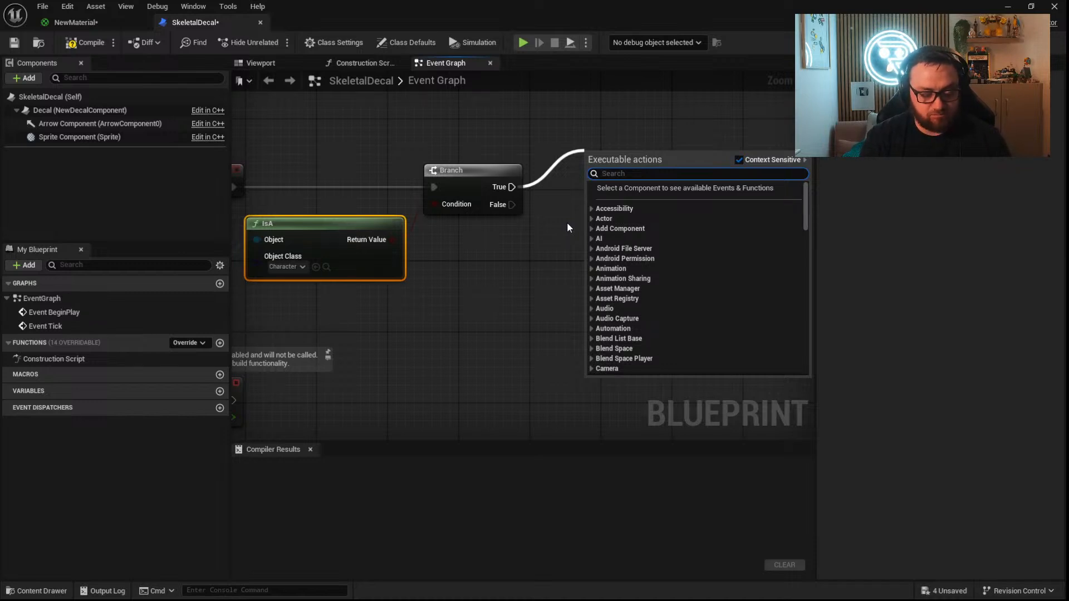
type("vis")
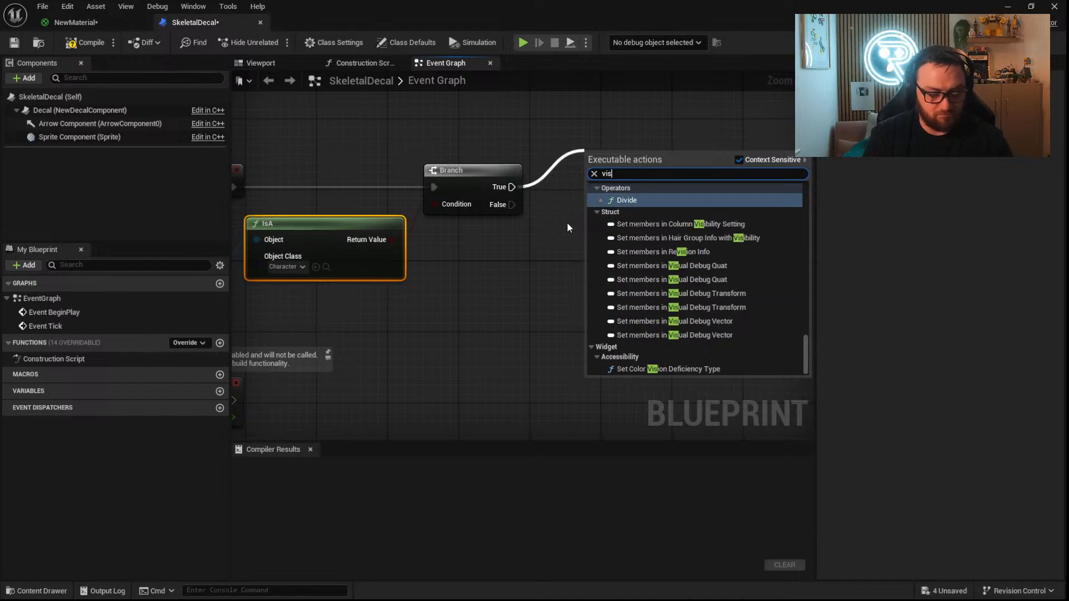
type("ib")
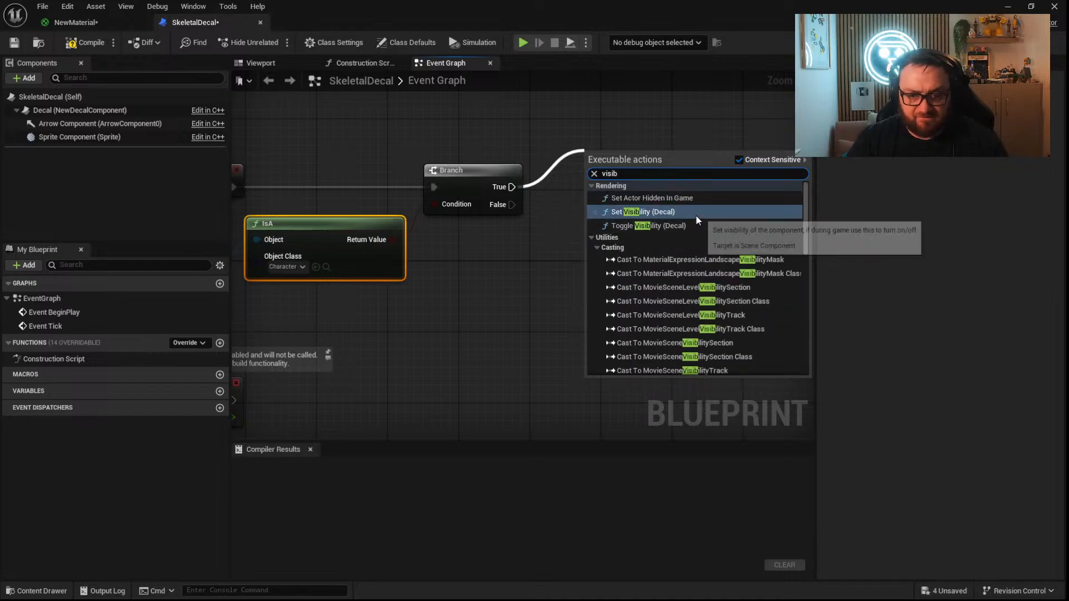
left_click(668, 198)
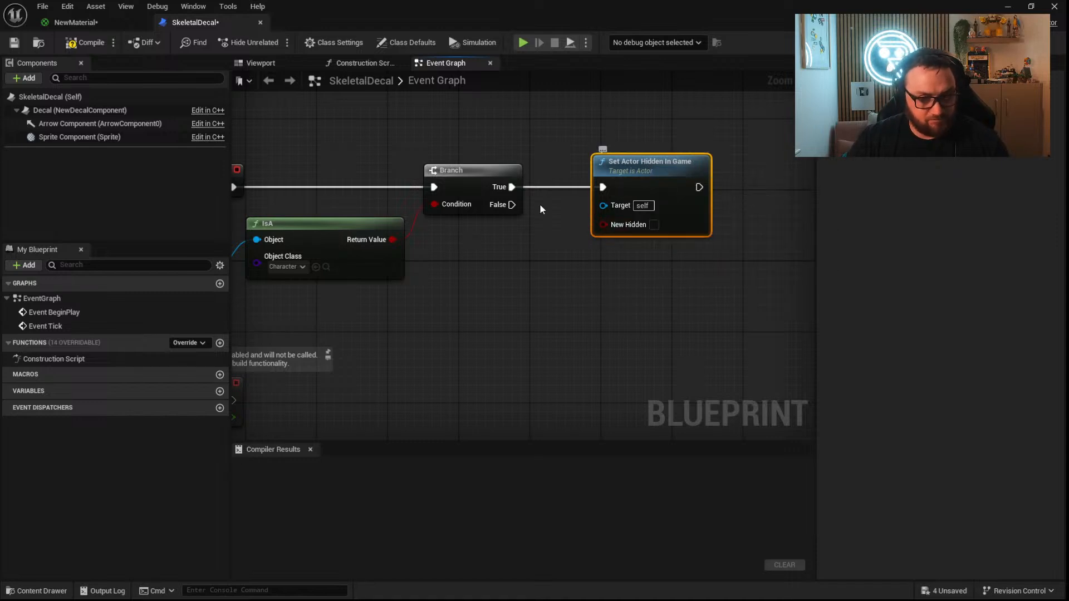
Feed the IsA result through a NOT Boolean node into New Hidden on Set Actor Hidden In Game.
left_click_drag(393, 239, 615, 226)
left_click(615, 226, "alt")
left_click_drag(392, 240, 445, 252)
type("not bool")
key("Return")
left_click_drag(521, 268, 510, 269)
left_click_drag(513, 262, 604, 225)
Delete the Branch node and connect Event BeginPlay directly to Set Actor Hidden In Game.
left_click_drag(516, 209, 472, 164)
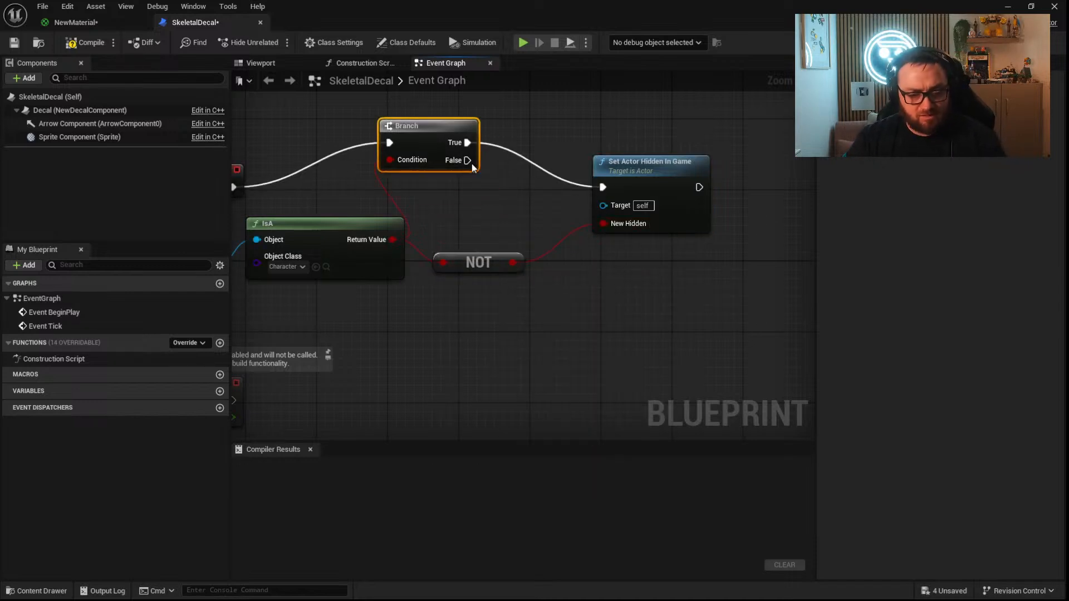
key("Delete")
left_click_drag(478, 262, 487, 236)
left_click_drag(603, 187, 540, 180)
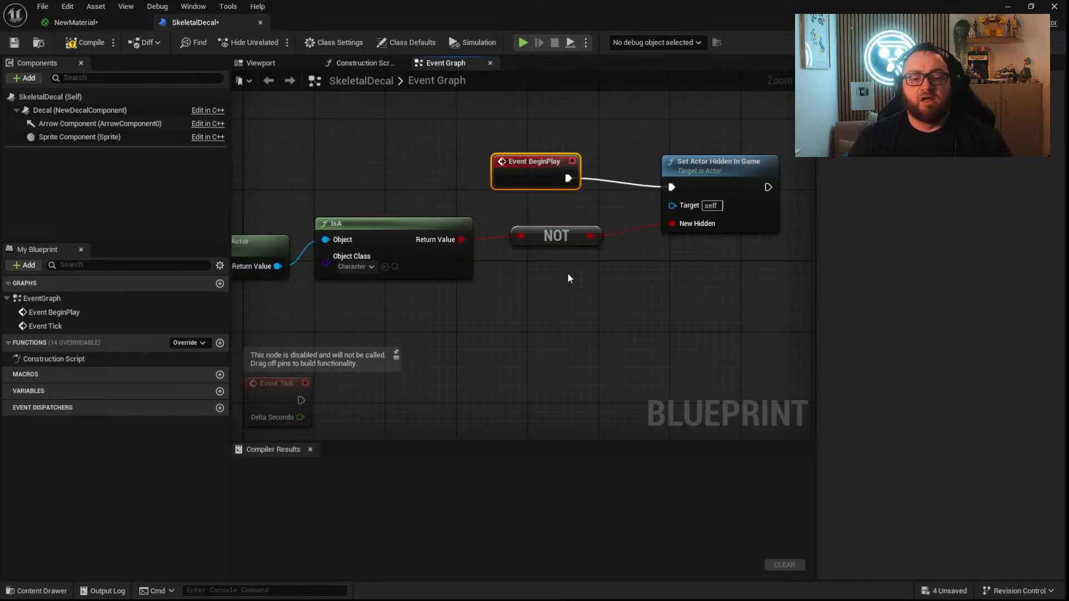
Compile the SkeletalDecal Blueprint and align Event BeginPlay with the Set Actor Hidden In Game node.
right_click_drag(569, 277, 649, 238)
left_click(76, 44)
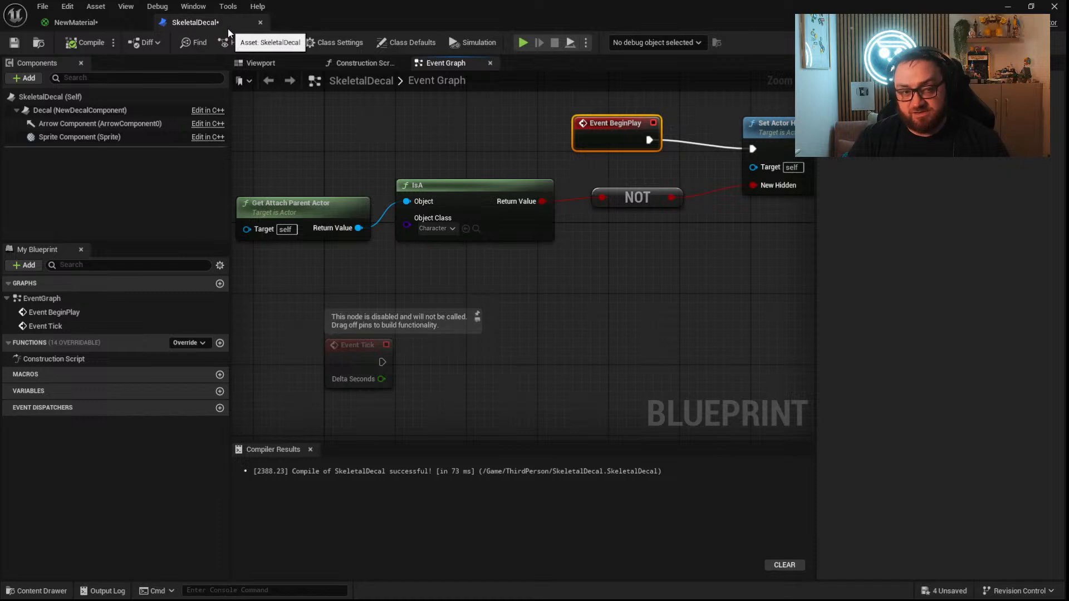
left_click_drag(526, 283, 349, 198)
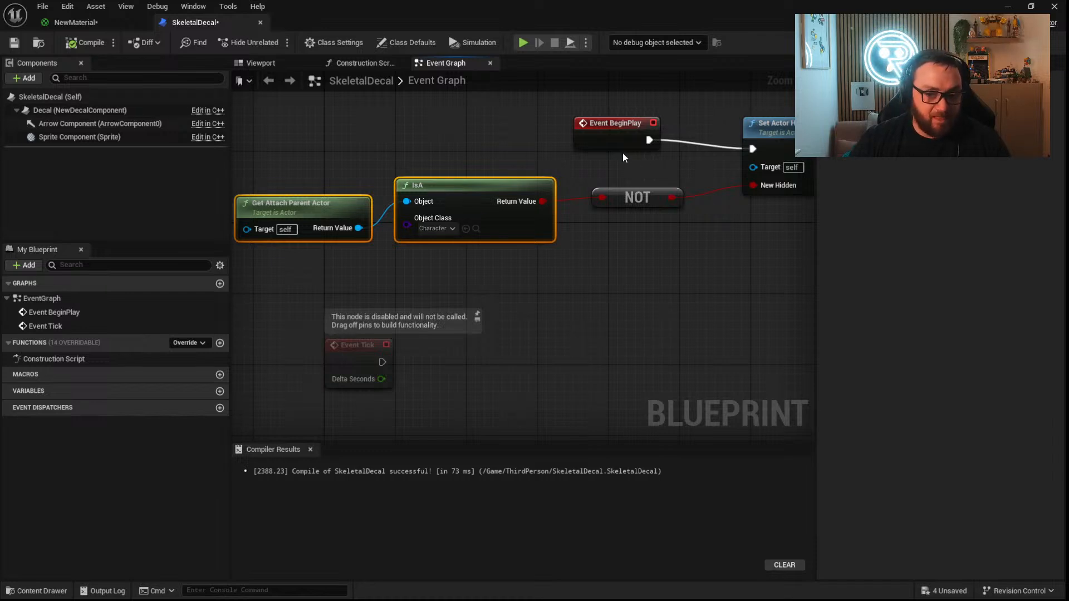
left_click_drag(624, 146, 626, 155)
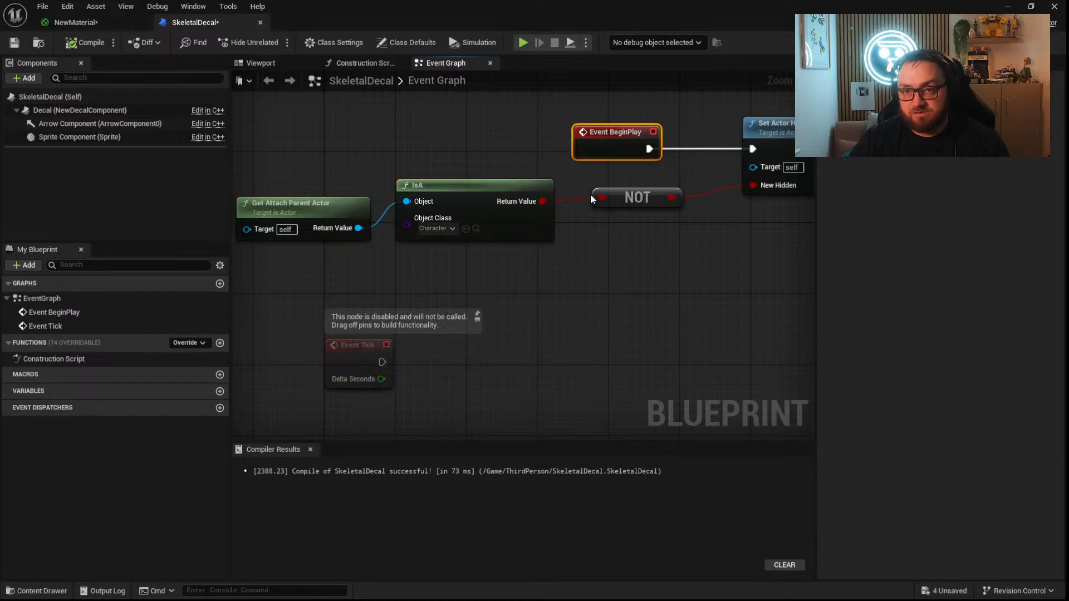
right_click_drag(589, 199, 566, 175)
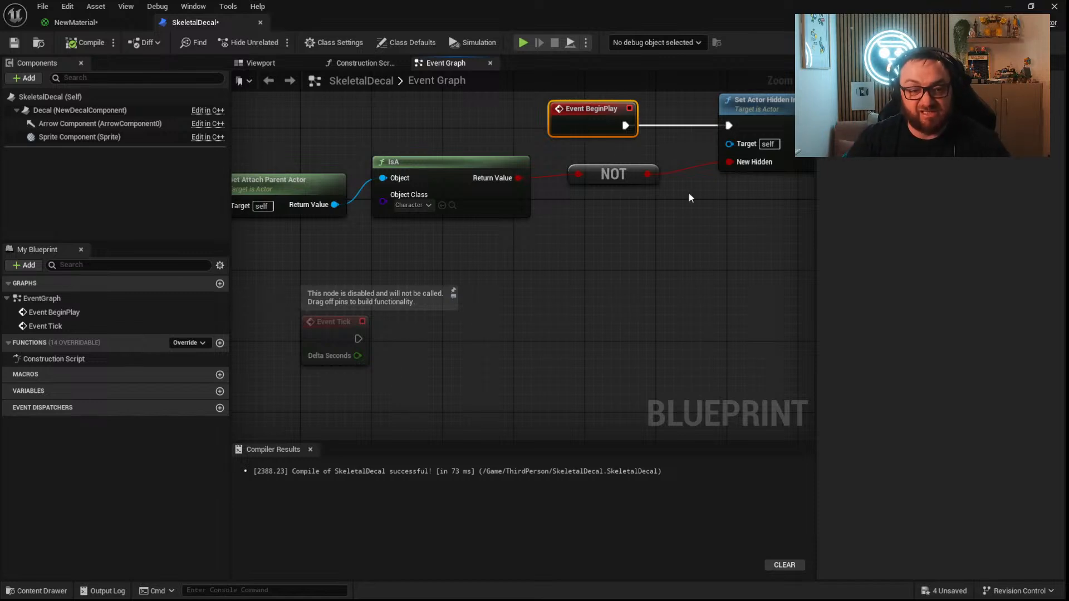
Return to the level, place NewMaterial as a decal on the floor against the stepped blocks, and select the SM_Cube floor.
left_click(1012, 7)
left_click(36, 591)
left_click_drag(306, 462, 484, 334)
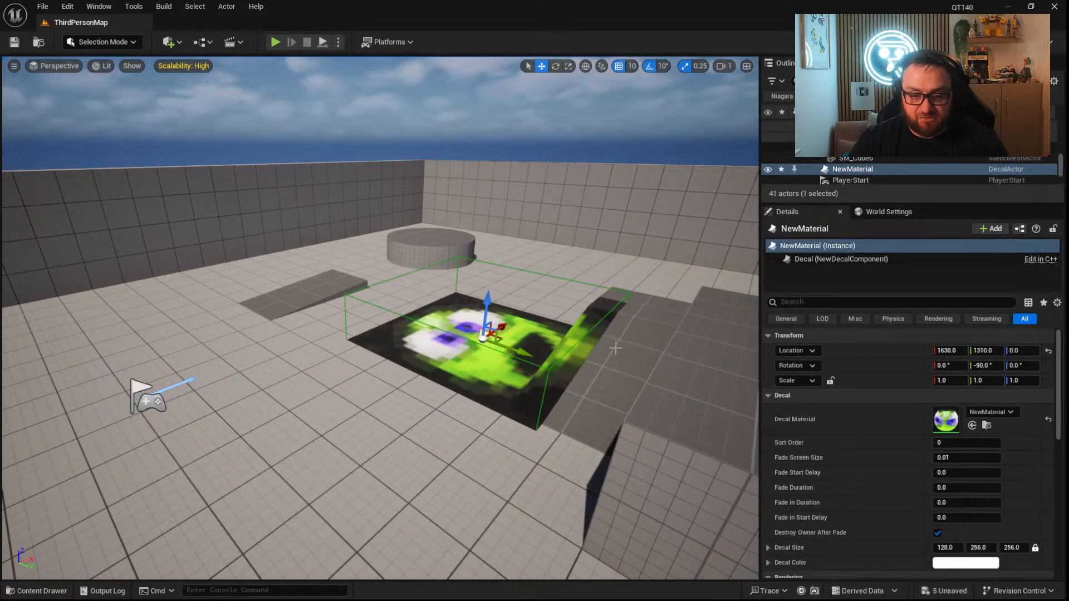
left_click(397, 396)
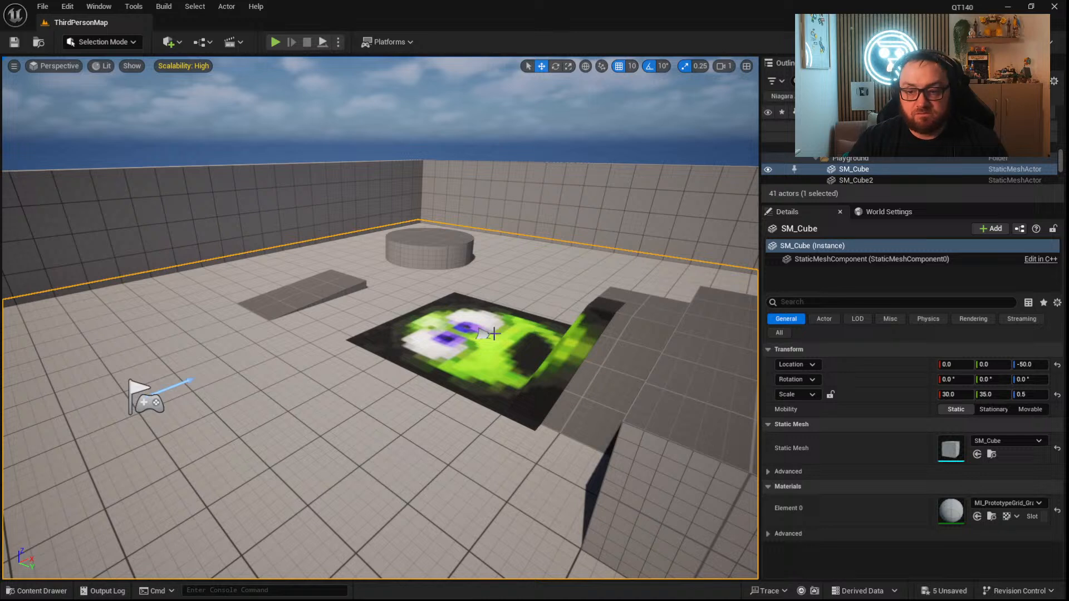
Select the NewMaterial decal on the floor and attach it to SM_Cube as a child in the enlarged Outliner.
right_click_drag(477, 356, 481, 357)
right_click_drag(512, 323, 514, 323)
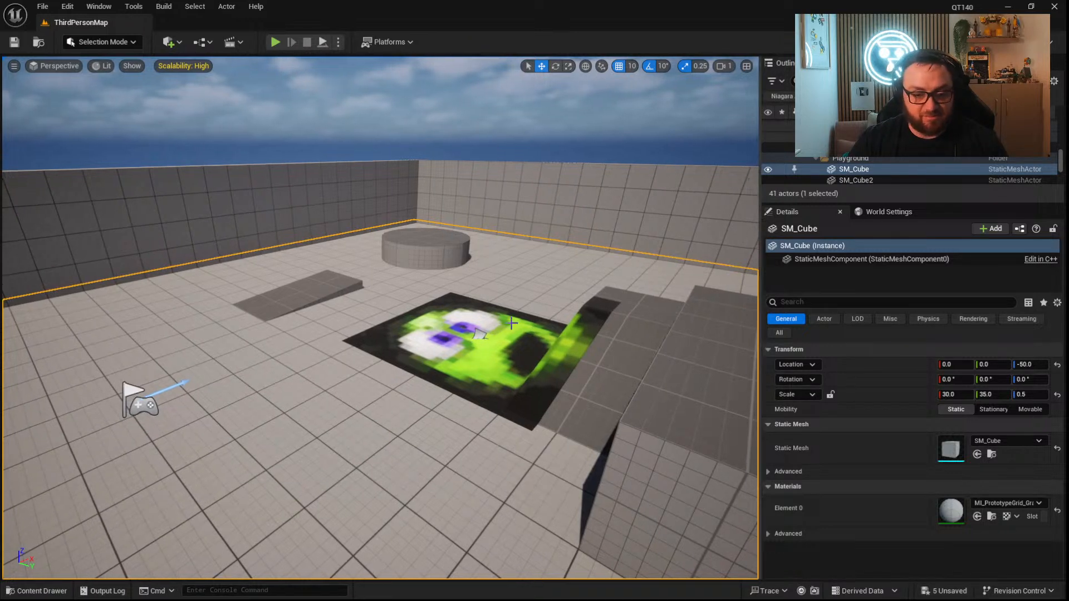
left_click(479, 334)
scroll(854, 161, "down", 2)
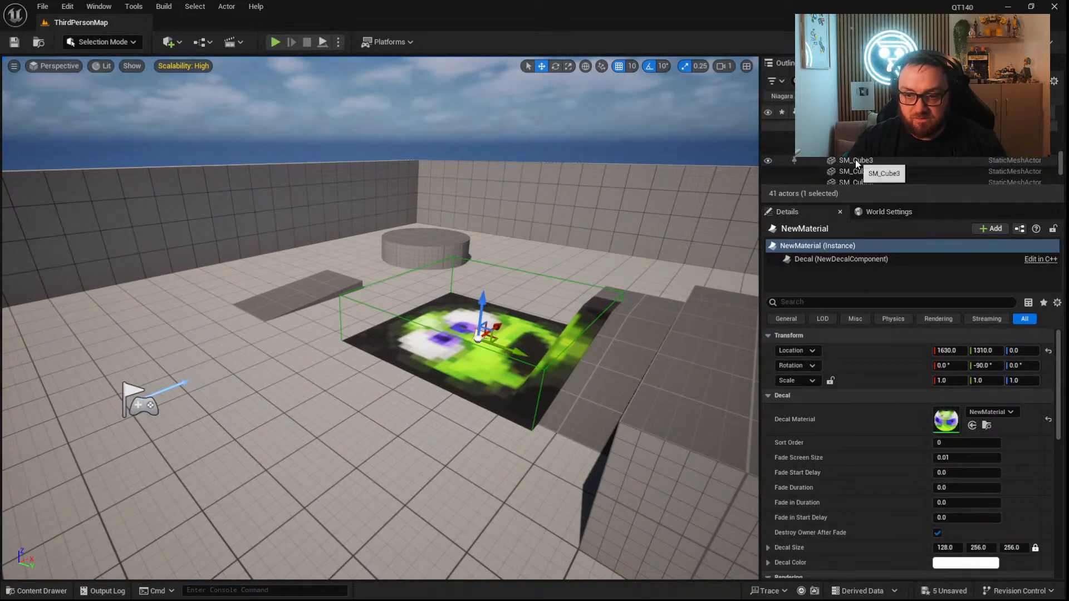
left_click_drag(842, 204, 852, 332)
left_click_drag(851, 225, 856, 169)
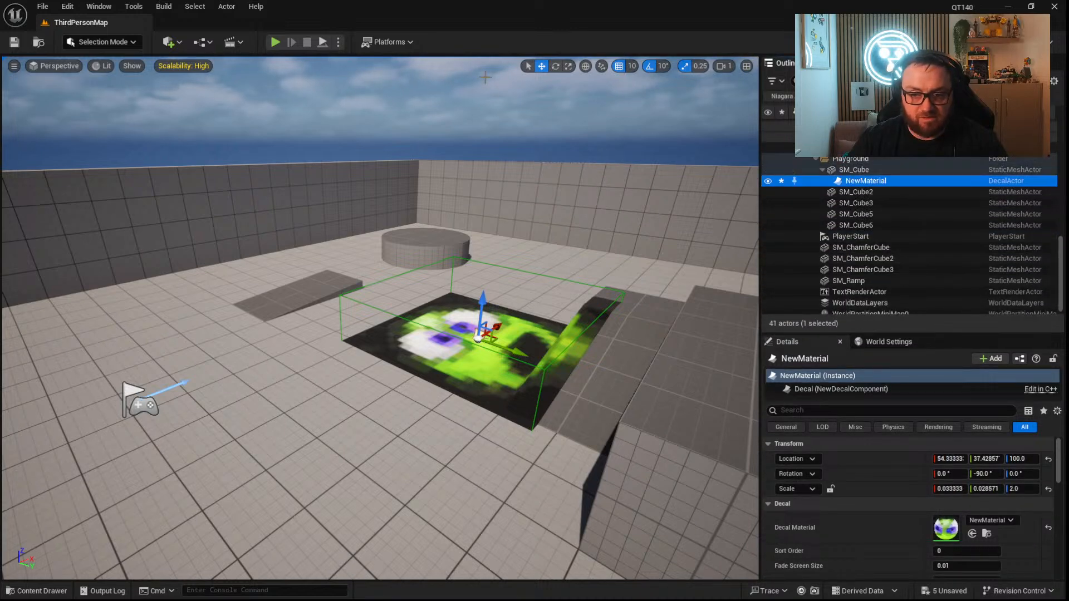
Play the level, run the character across the NewMaterial decal to check its projection, and stop the session.
left_click(275, 42)
key("w")
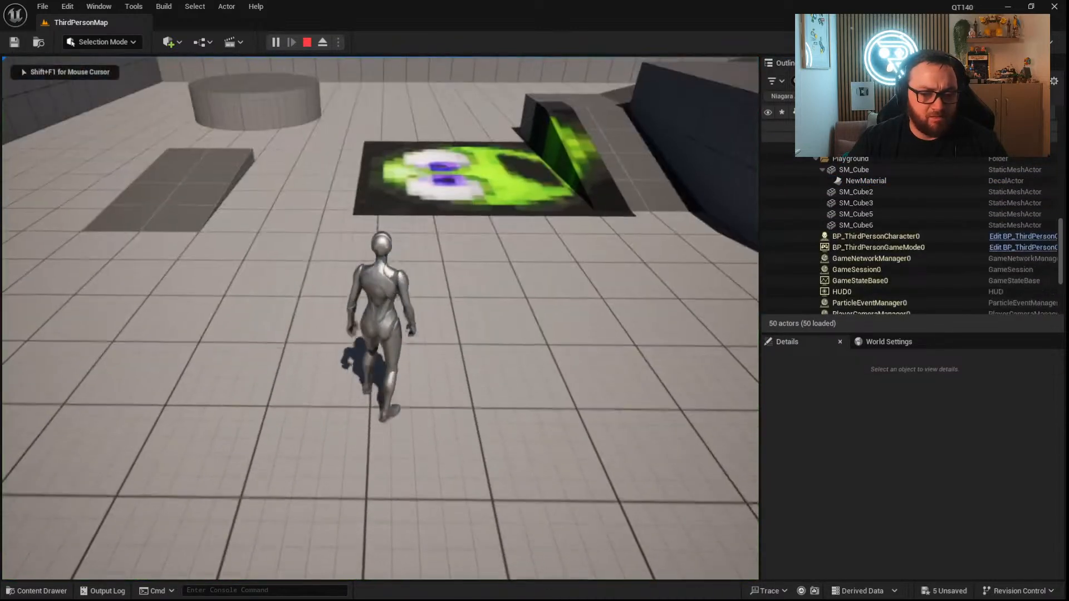
key("w")
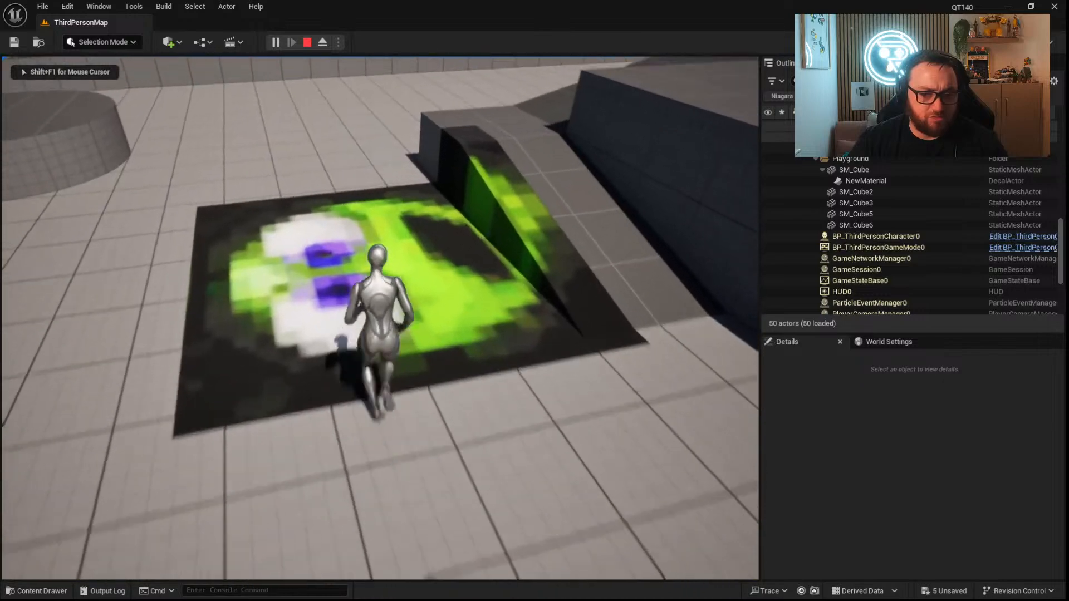
key("d")
key("s")
key("a")
key("w")
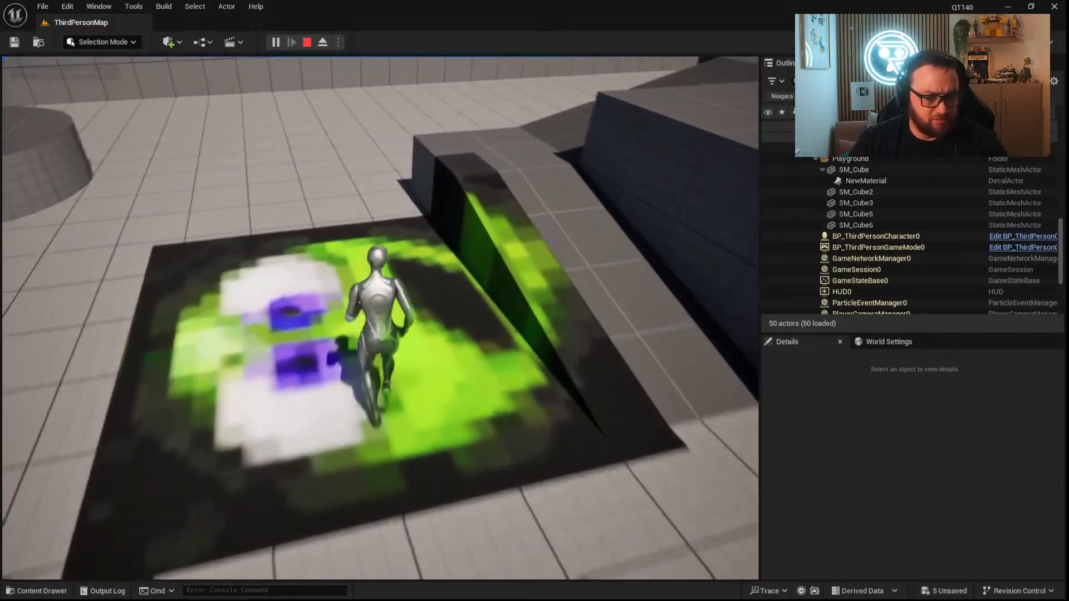
key("a")
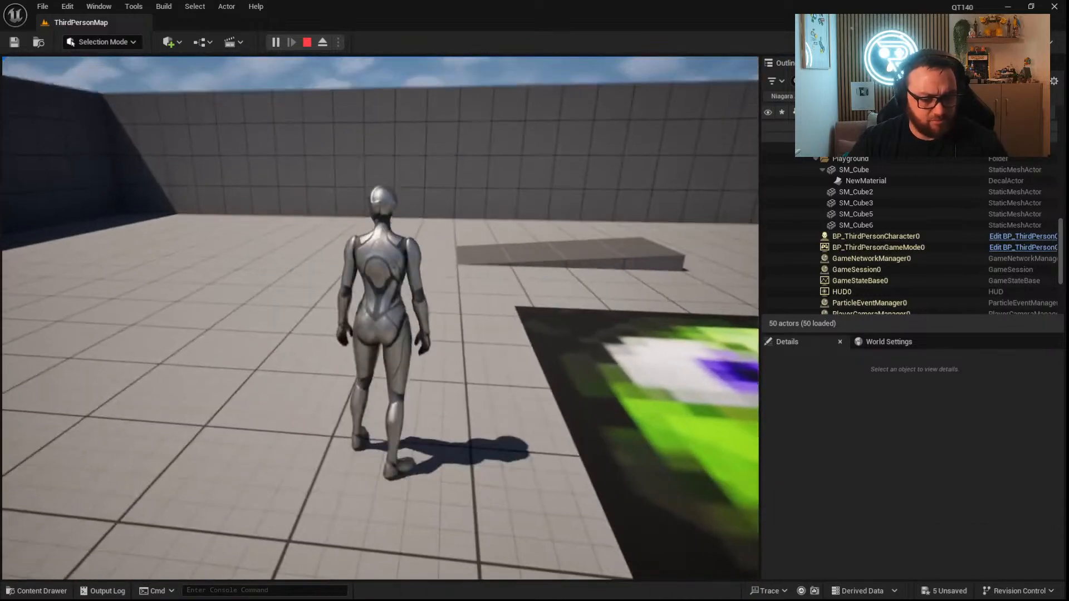
key("Escape")
Delete the NewMaterial decal and place the SkeletalDecal Blueprint on the floor beside the ramp.
key("f")
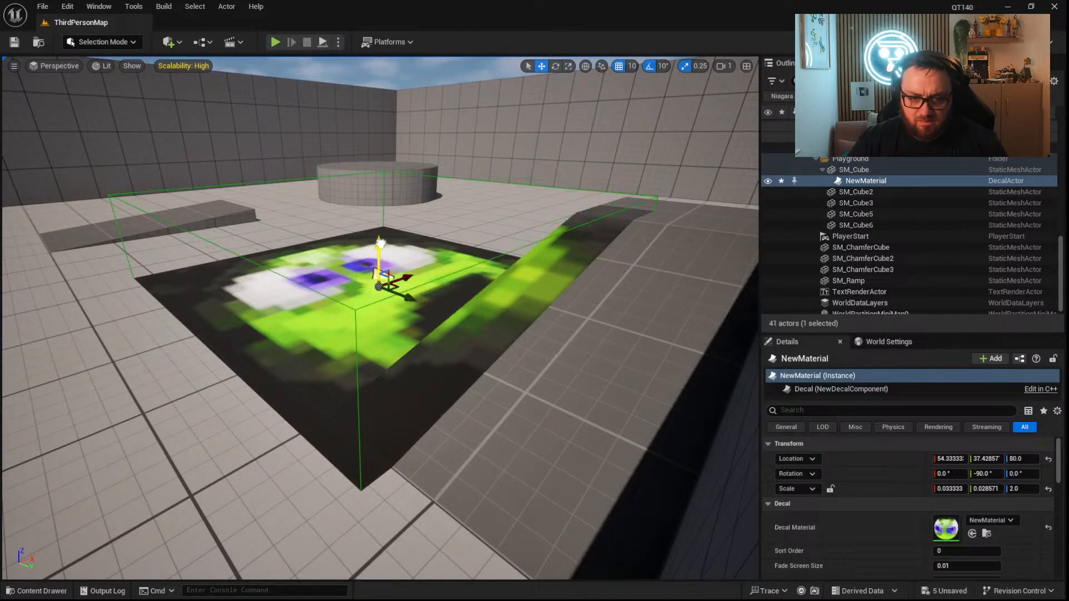
key("Delete")
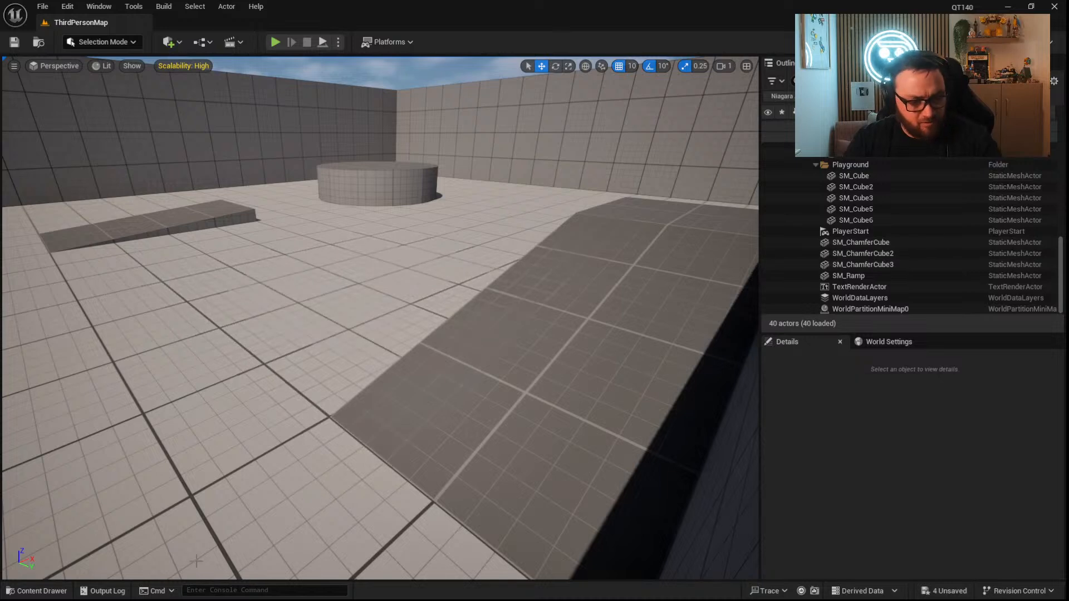
key("ctrl+space")
left_click_drag(305, 471, 394, 303)
Assign NewMaterial as SkeletalDecal's decal material and attach the actor to SM_Cube.
left_click(992, 535)
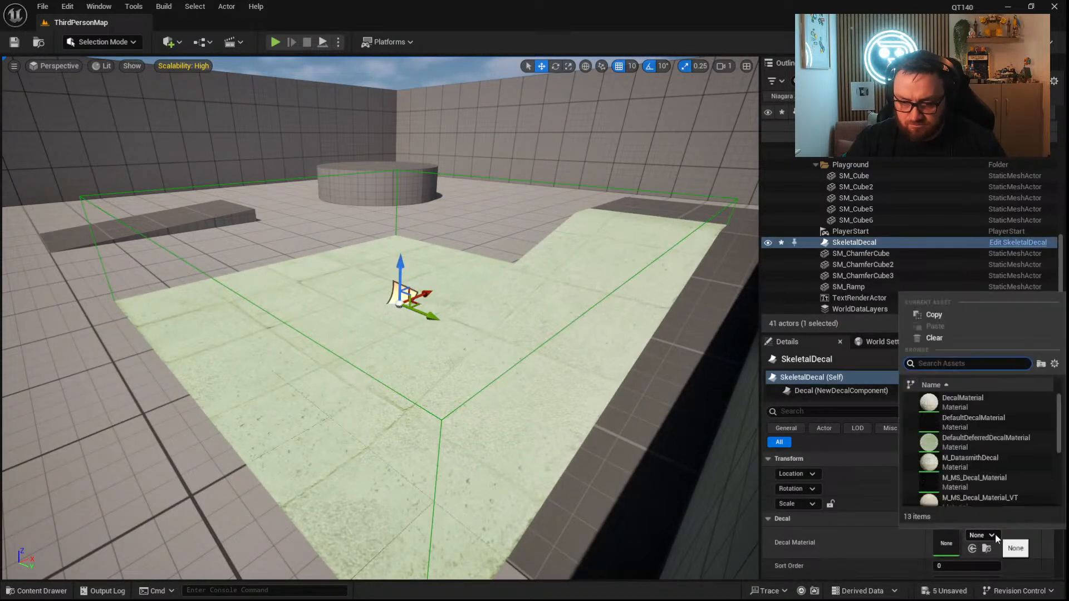
left_click(36, 591)
right_click_drag(384, 311, 415, 330)
left_click(972, 549)
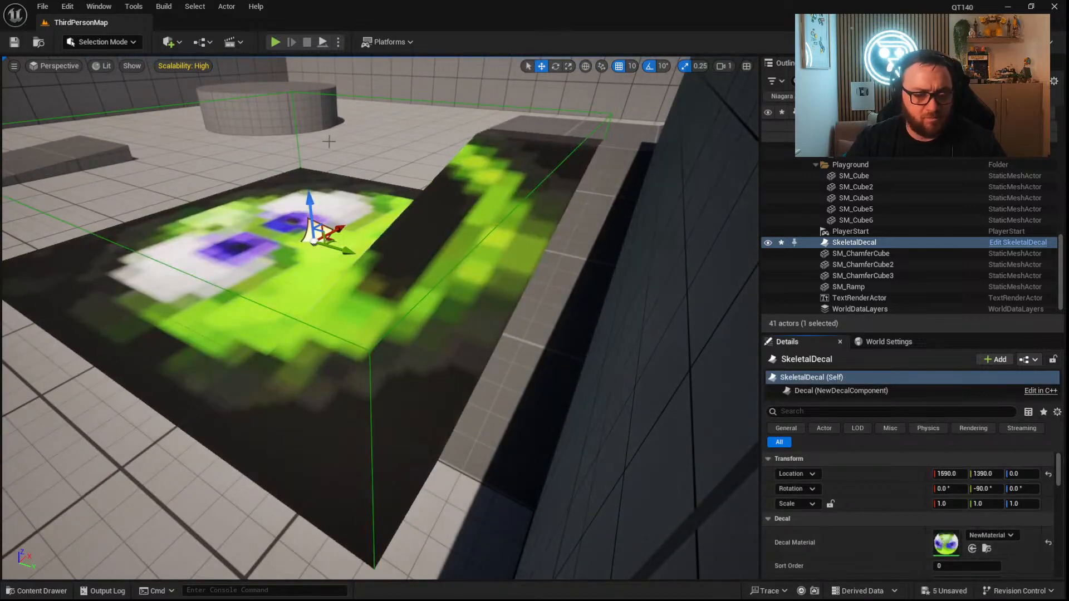
left_click_drag(854, 243, 857, 176)
Play the level, run the character around the ramp area to check whether SkeletalDecal shows, and stop the session.
left_click(275, 42)
key("w")
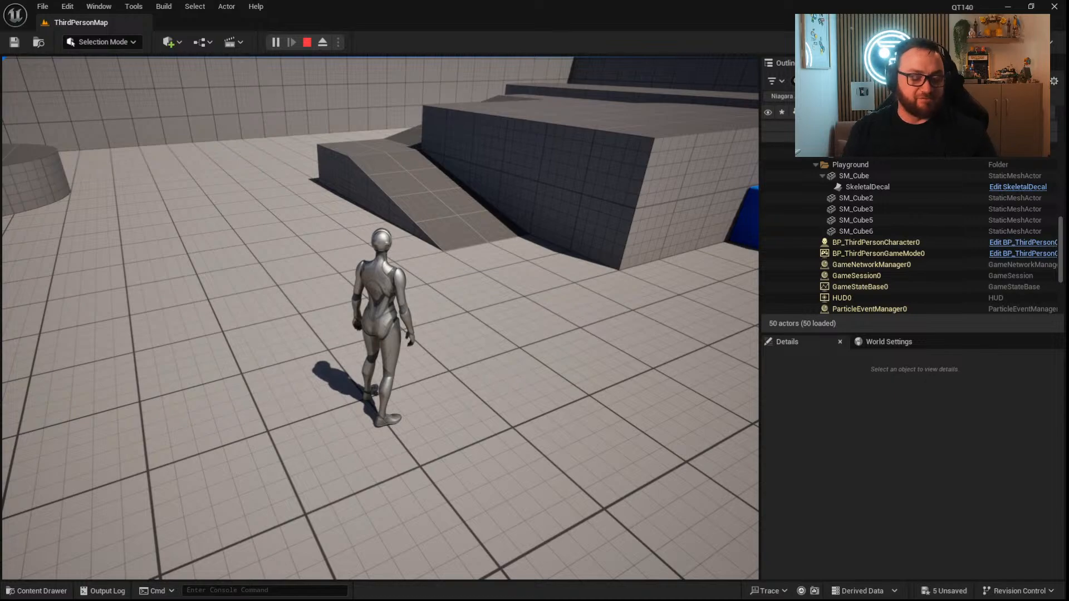
key("w")
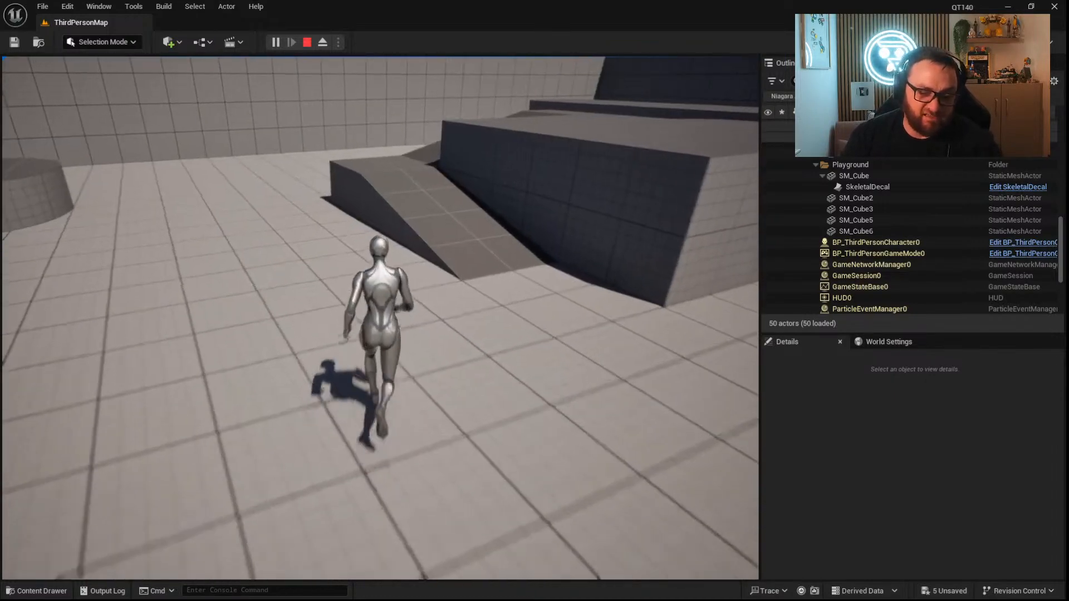
key("space")
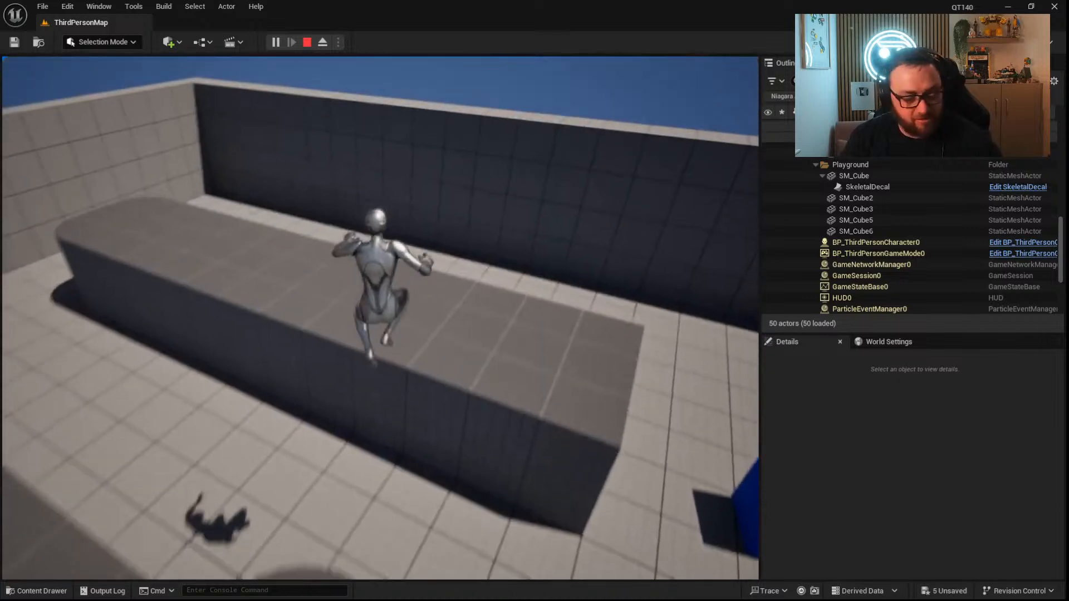
key("Escape")
Open the SkeletalDecal Blueprint and look through its overridable functions.
left_click(61, 593)
double_click(305, 445)
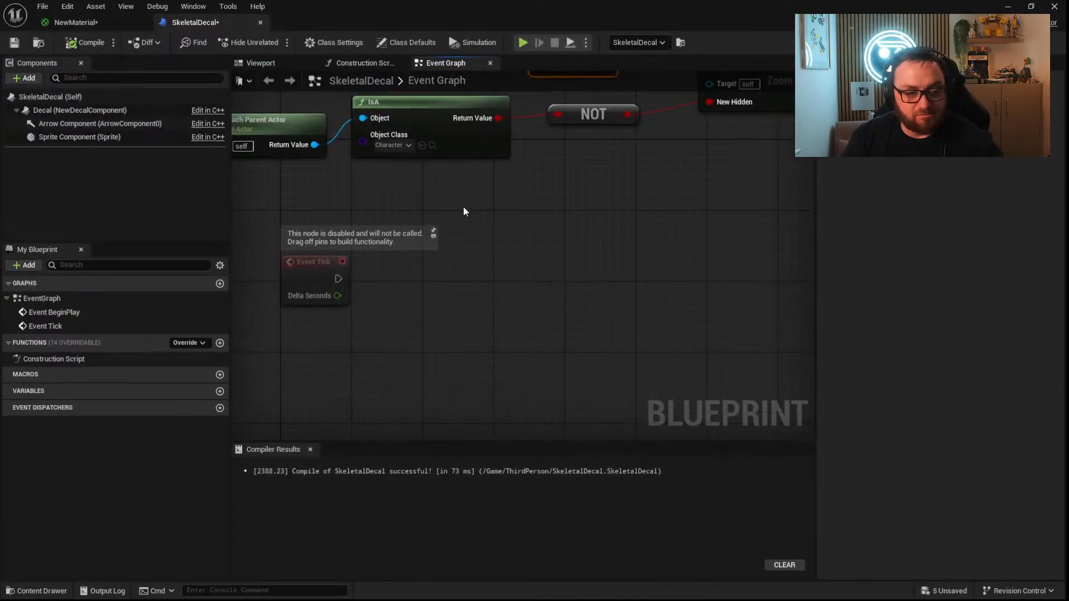
left_click(191, 342)
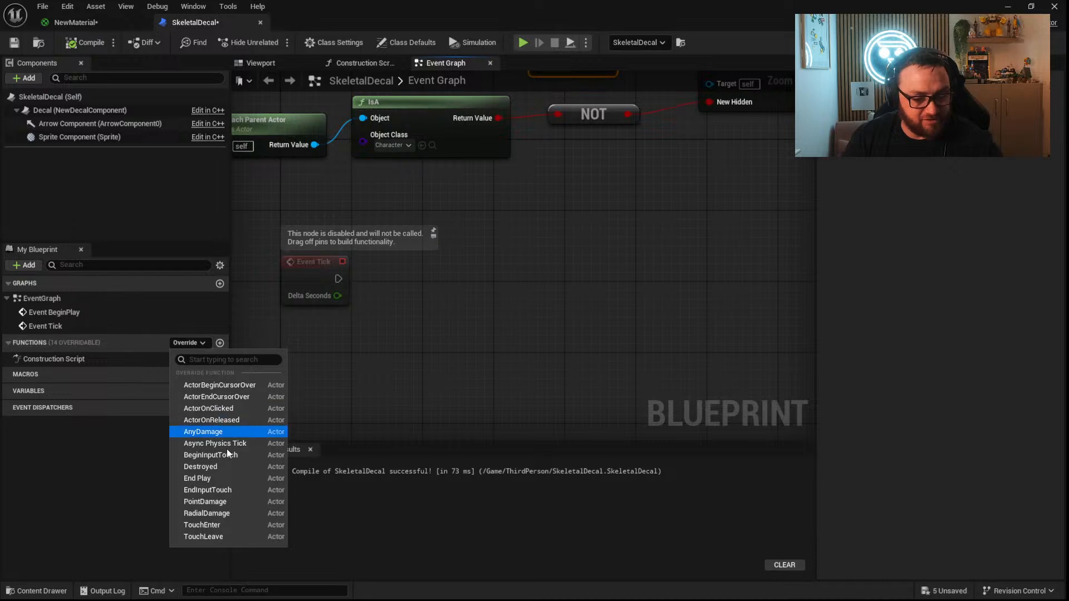
left_click(442, 362)
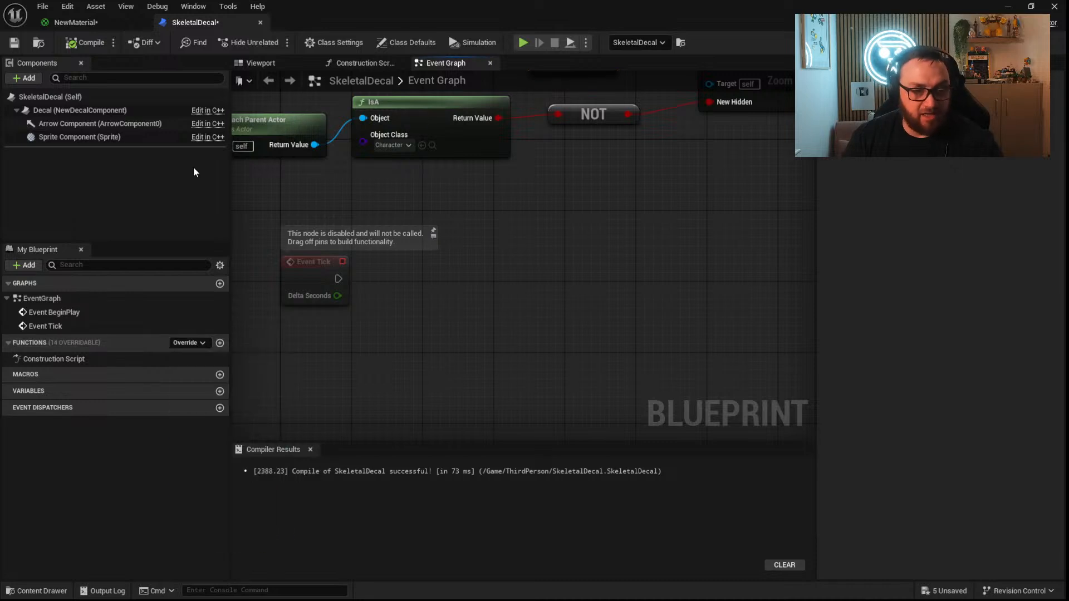
Examine the Decal component's properties and the events that can be added to it.
left_click(98, 137)
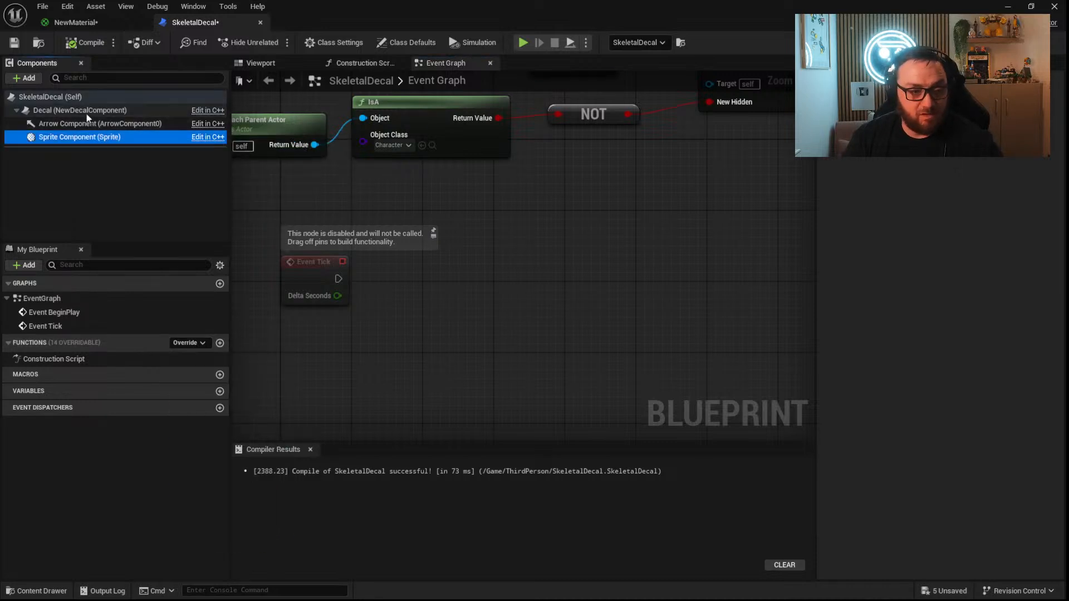
left_click(85, 111)
scroll(933, 416, "down", 2)
scroll(933, 416, "down", 3)
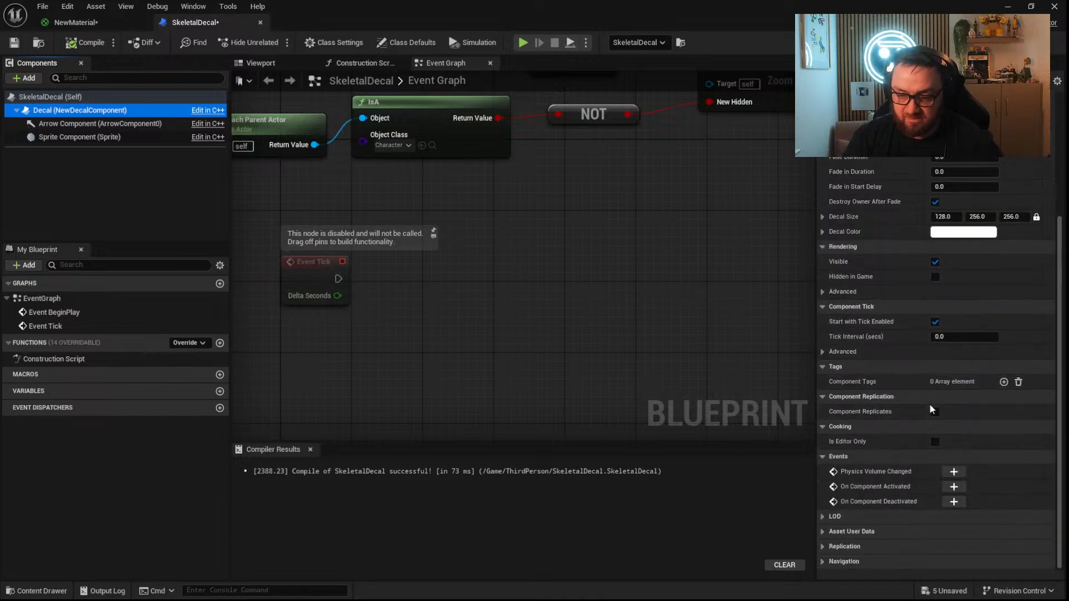
right_click(126, 110)
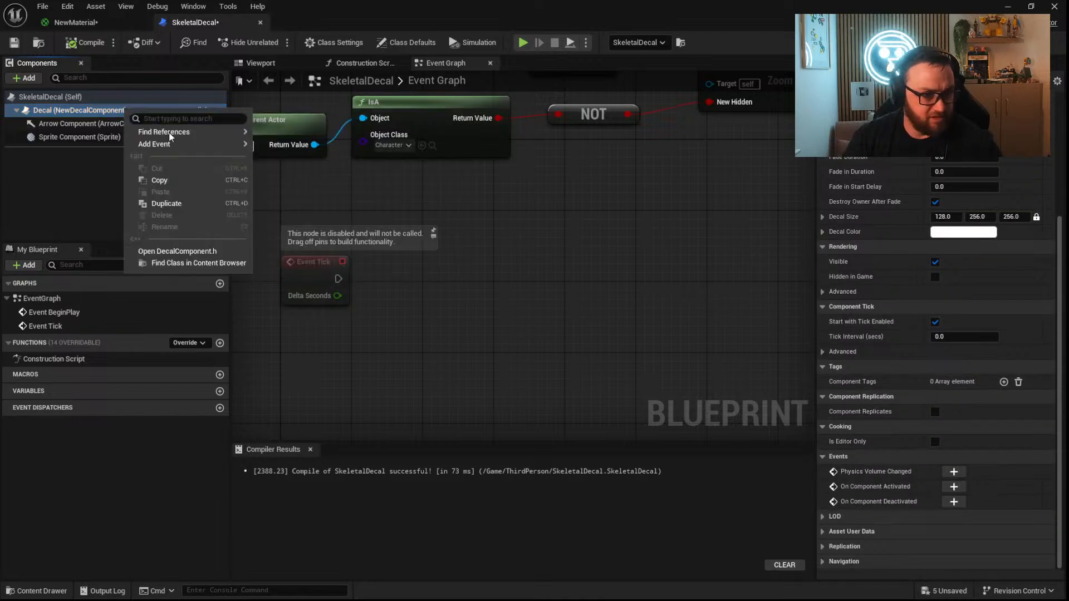
mouse_move(186, 145)
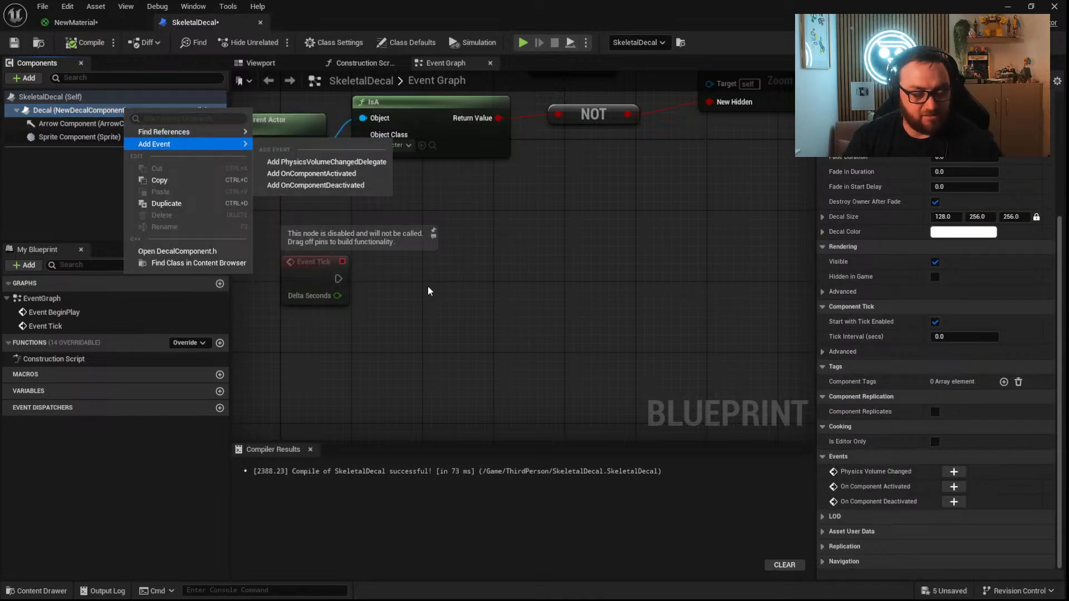
left_click(530, 348)
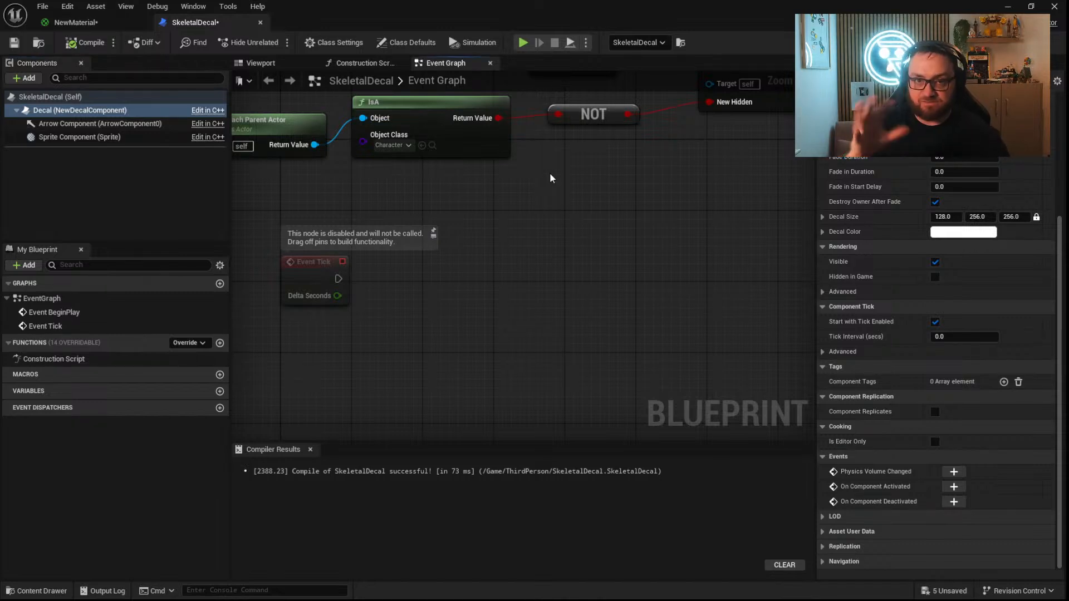
Save the SkeletalDecal Blueprint and close its editor.
key("ctrl+s")
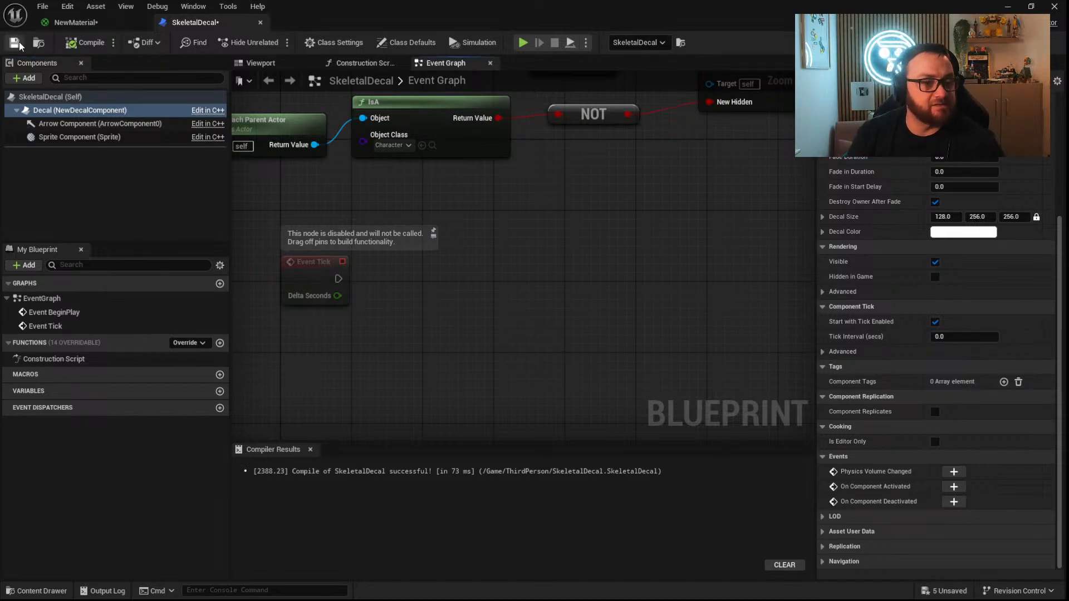
left_click(260, 22)
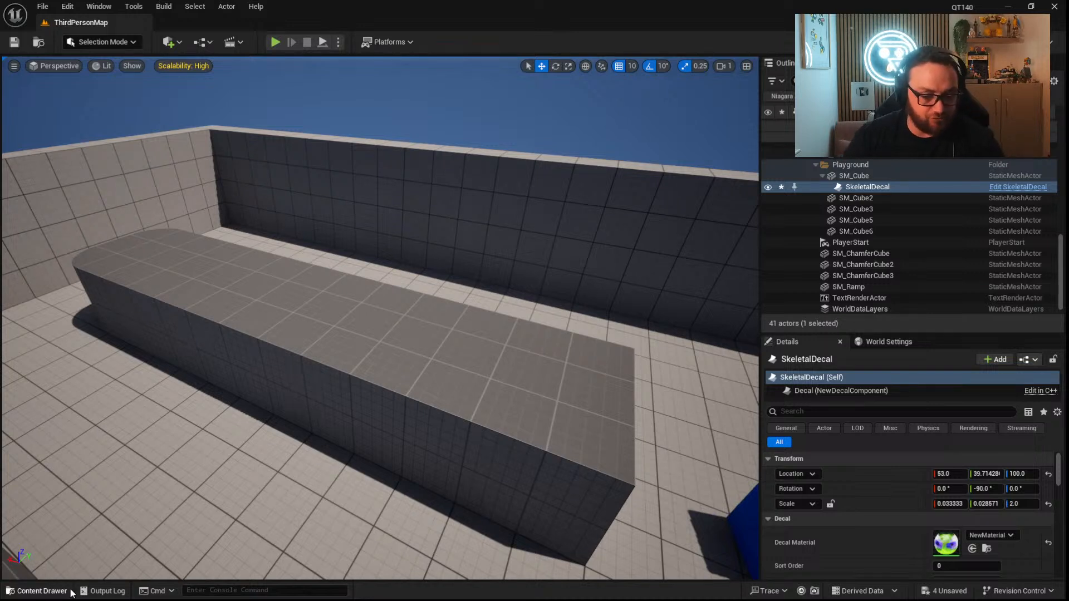
Create a Blueprint class with SaveGame as its parent in the ThirdPerson folder and open it for editing.
left_click(36, 591)
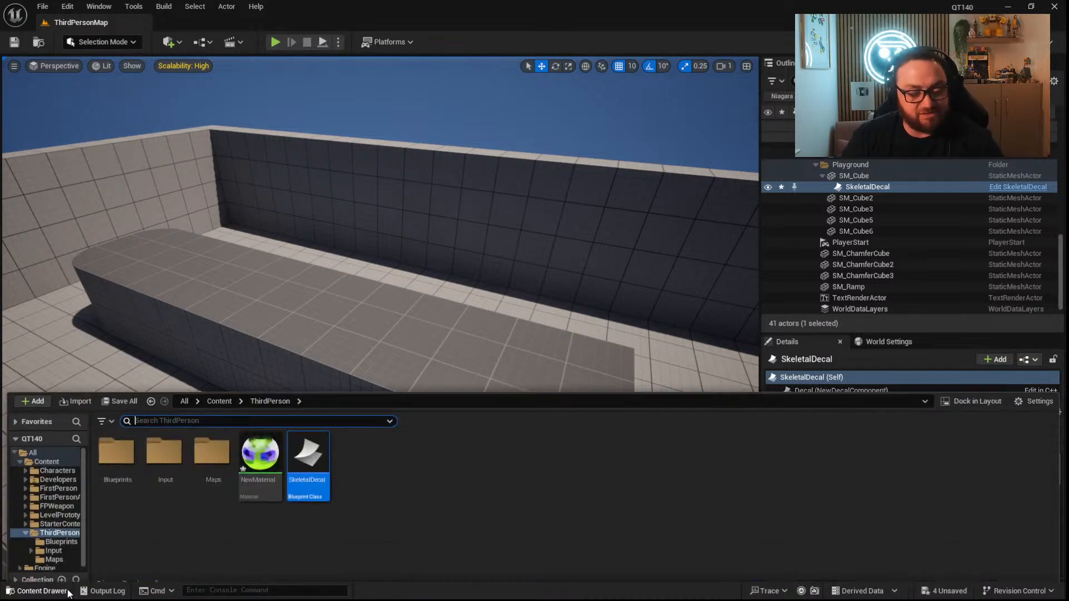
left_click(384, 462)
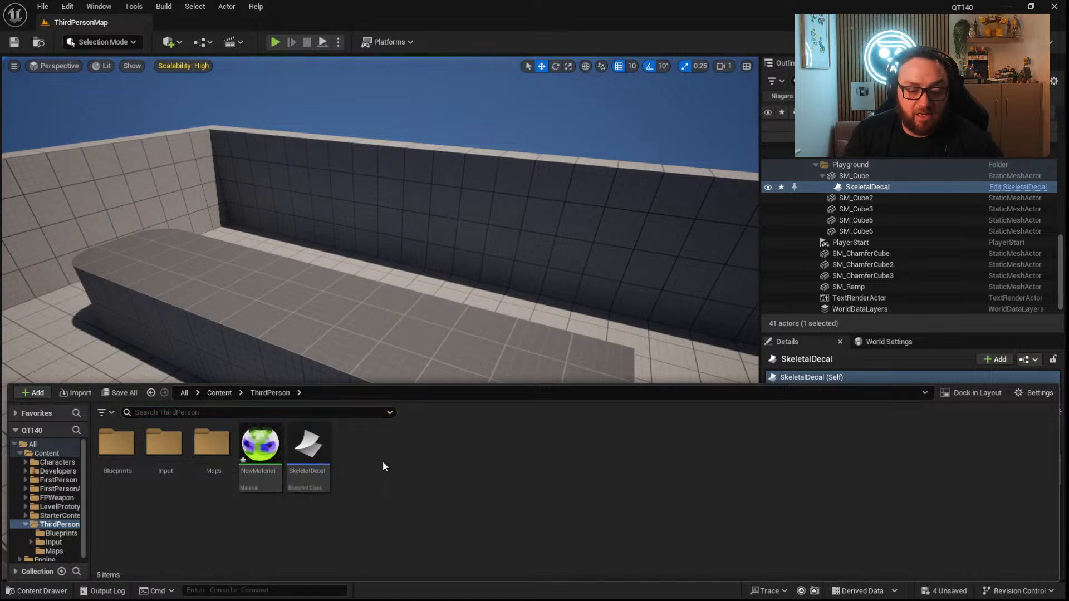
right_click(452, 444)
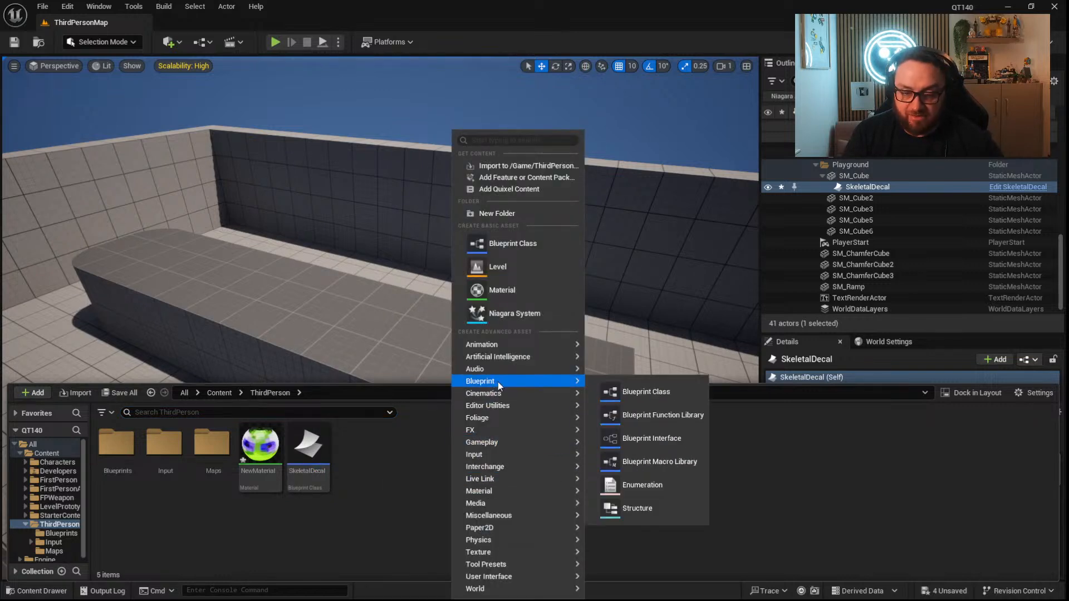
left_click(513, 243)
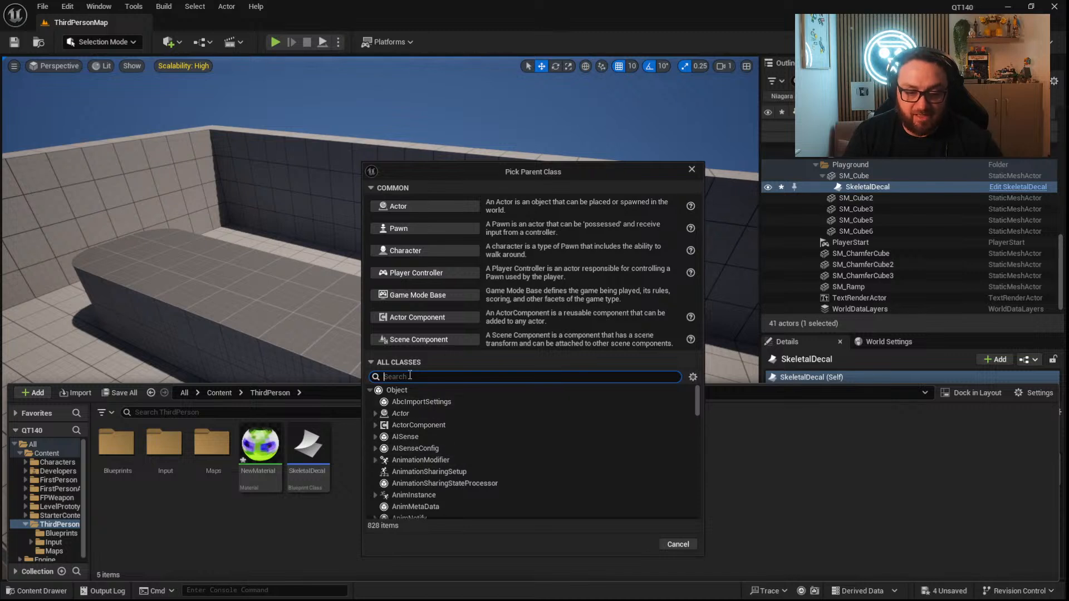
type("s")
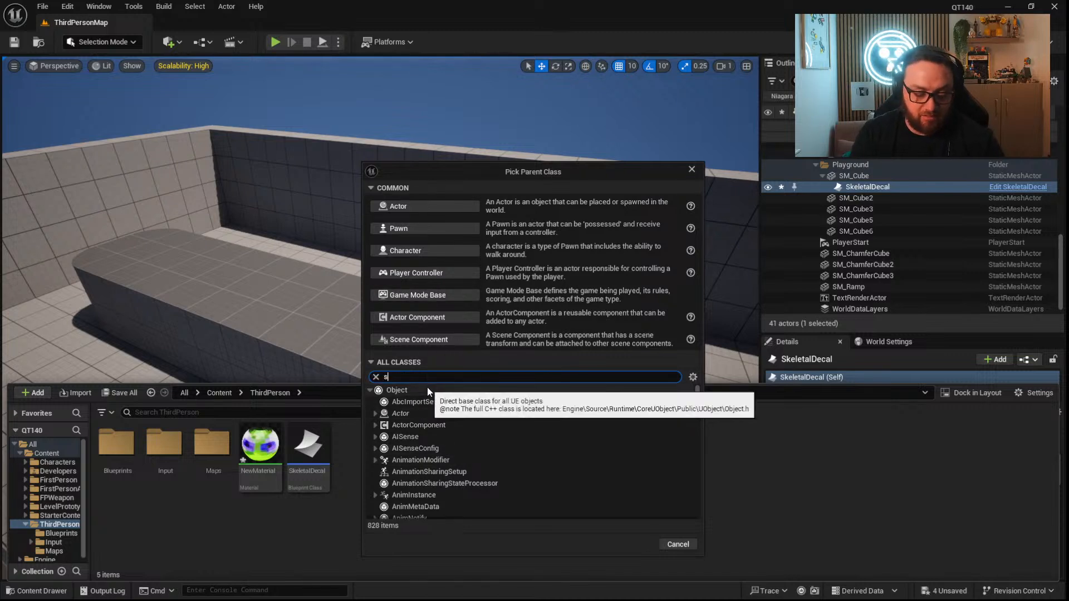
type("ave ganm")
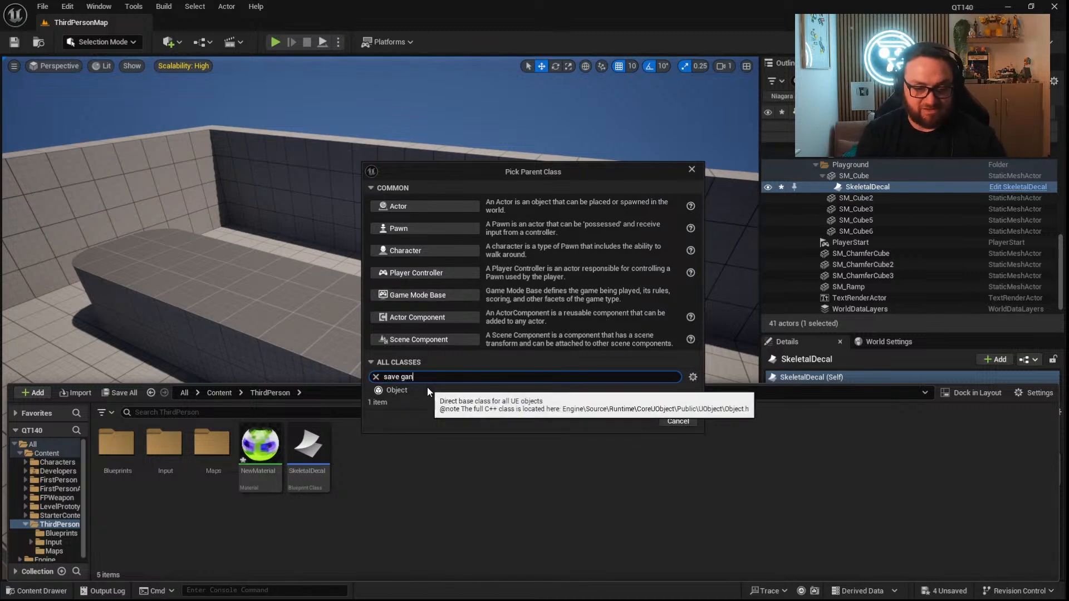
key("BackSpace")
key("BackSpace")
type("me")
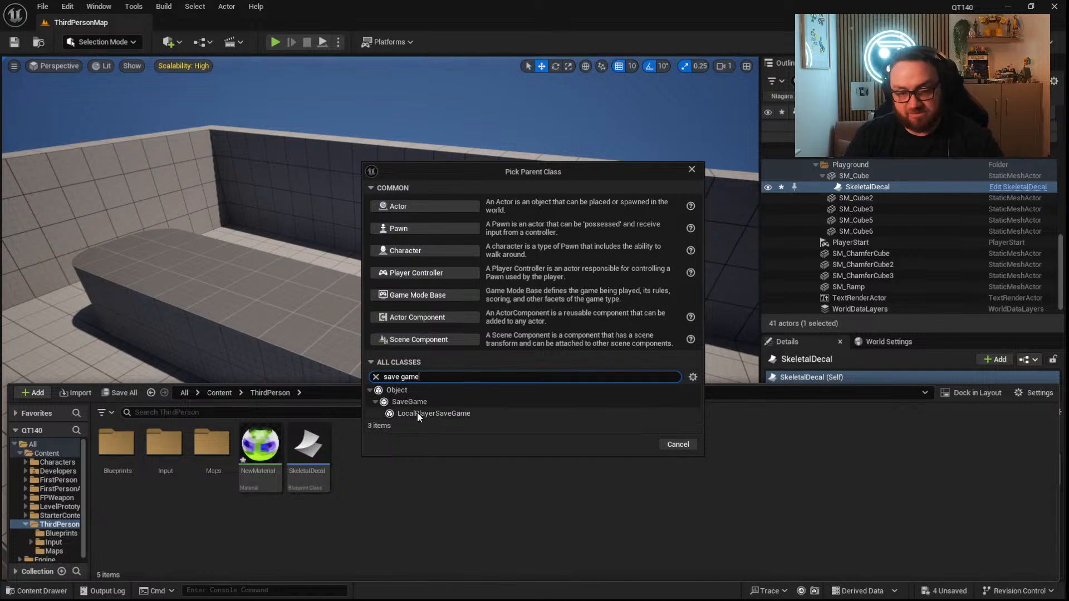
left_click(407, 401)
left_click(634, 444)
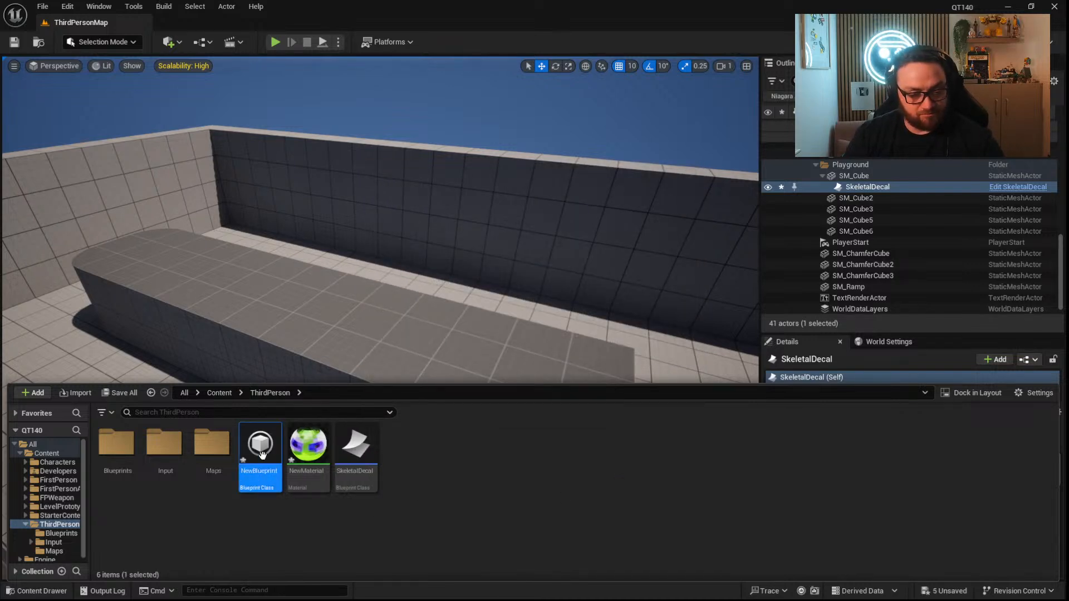
double_click(245, 440)
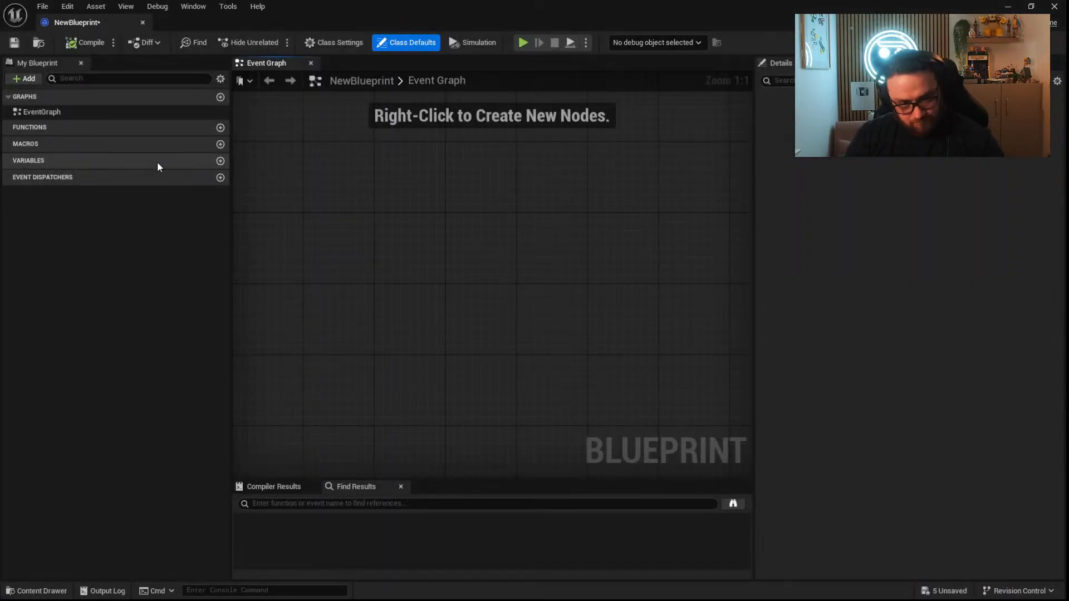
Create a Structure asset named CharacterSaveDetails in the ThirdPerson folder.
left_click(56, 590)
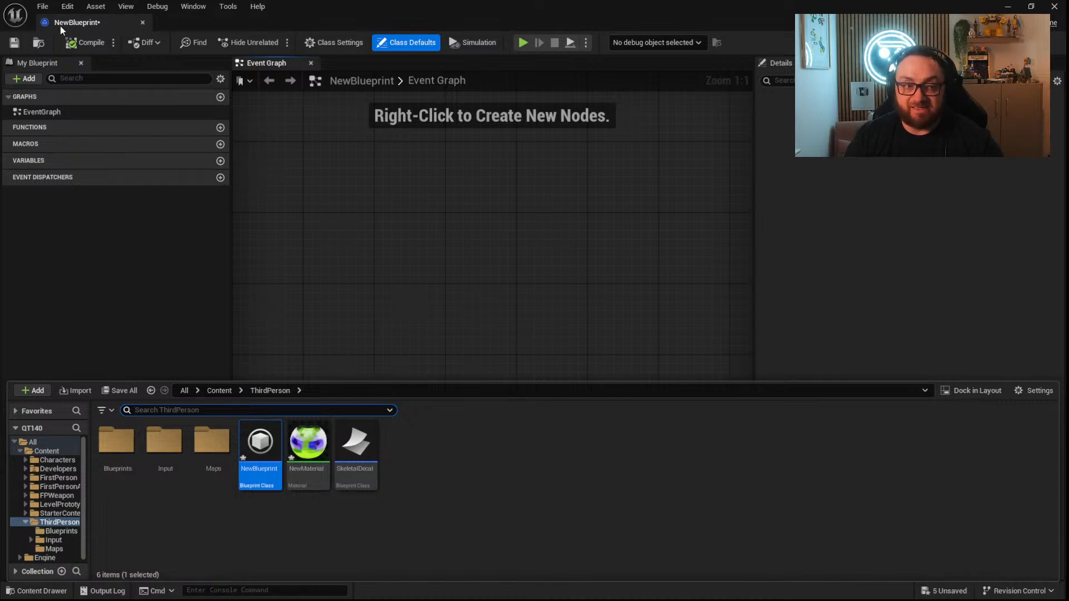
right_click(466, 450)
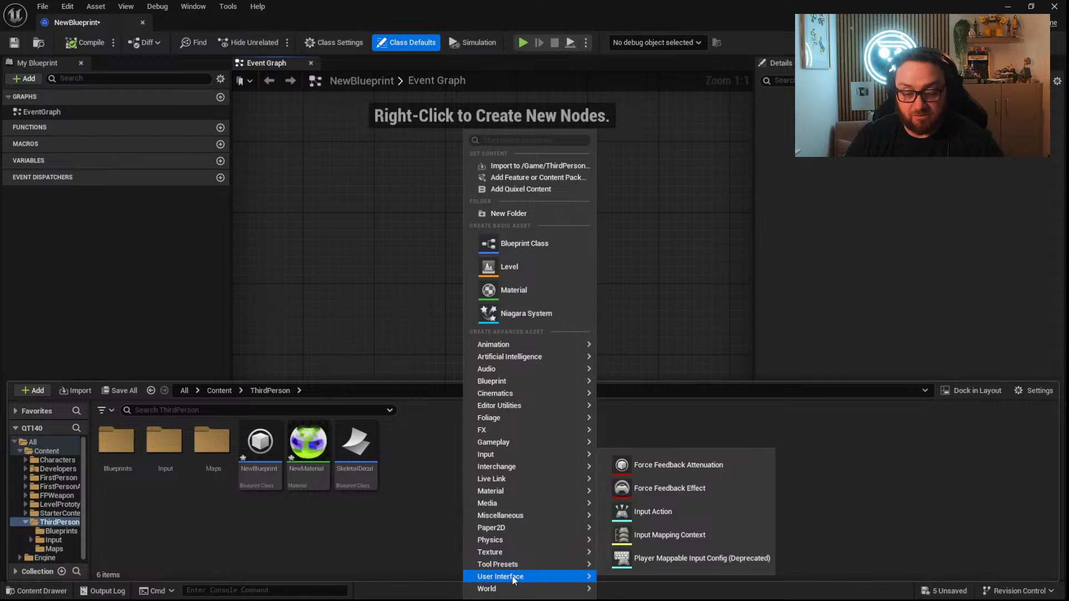
mouse_move(522, 385)
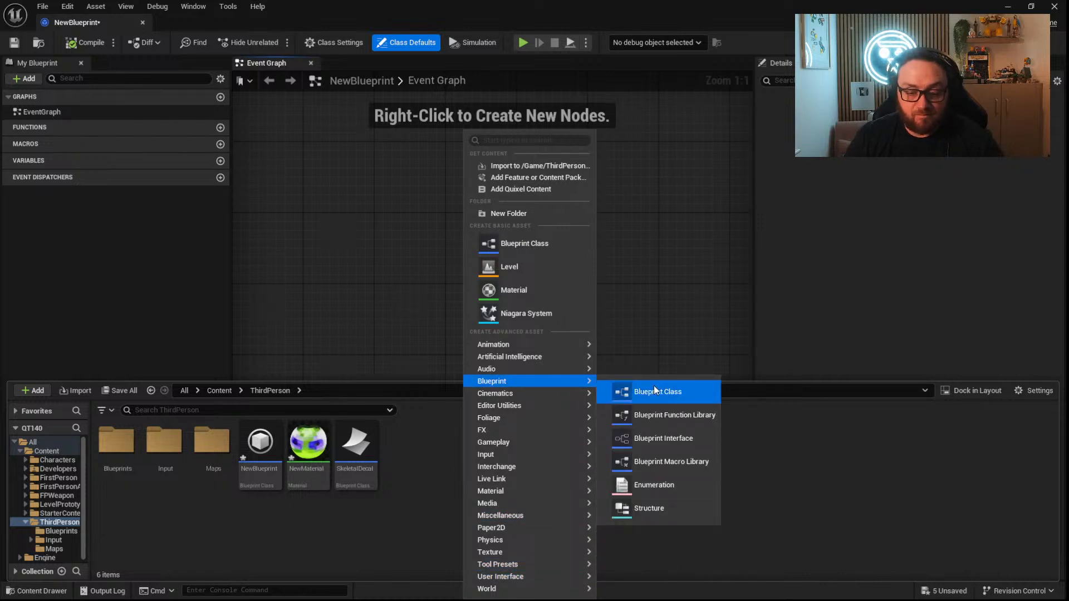
left_click(661, 515)
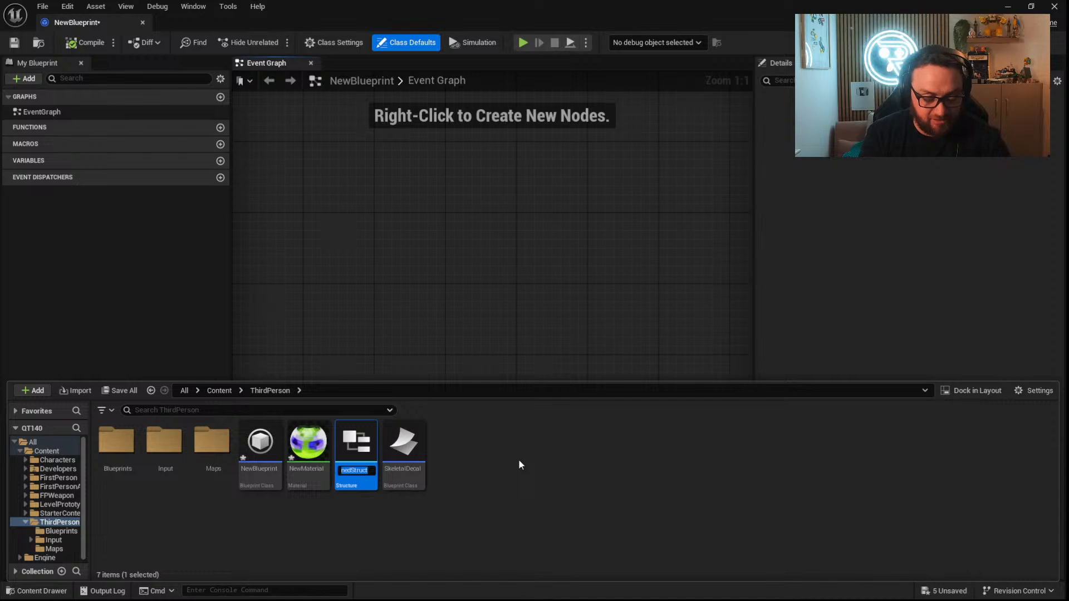
type("Character")
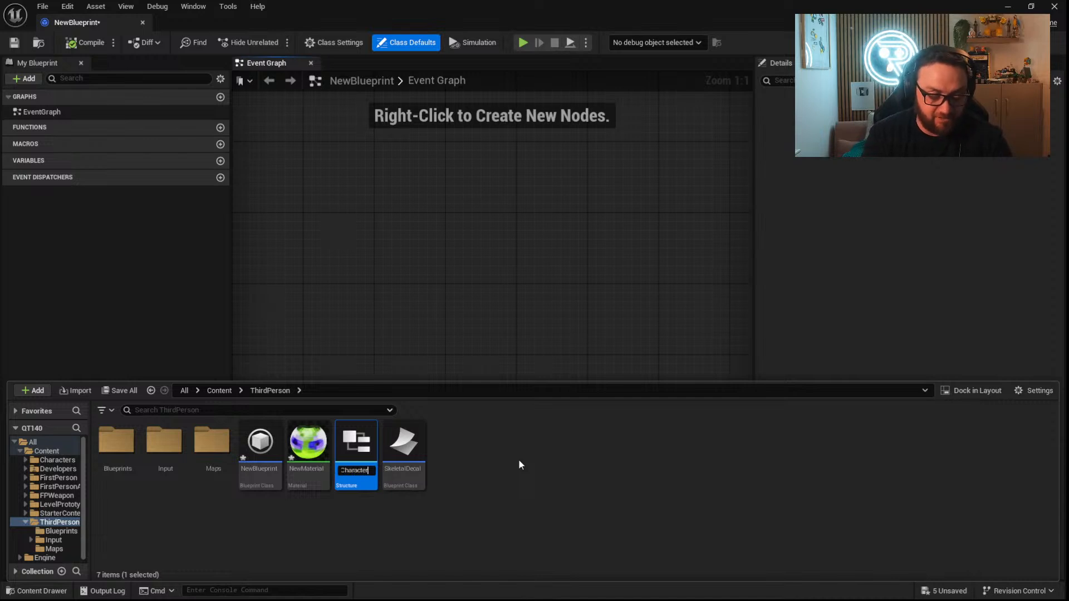
type("SaveDetails")
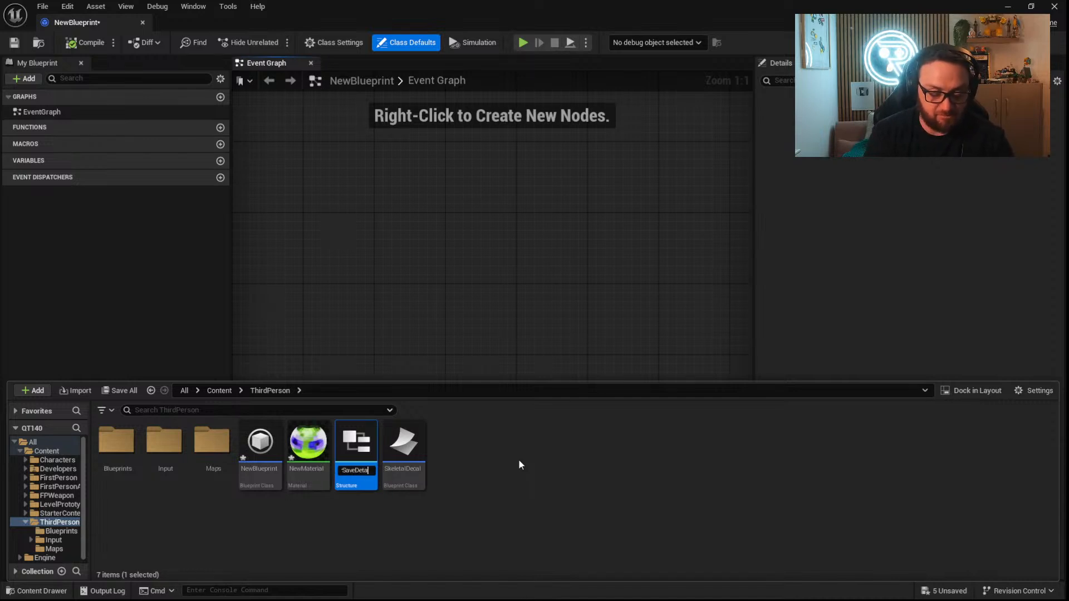
key("Return")
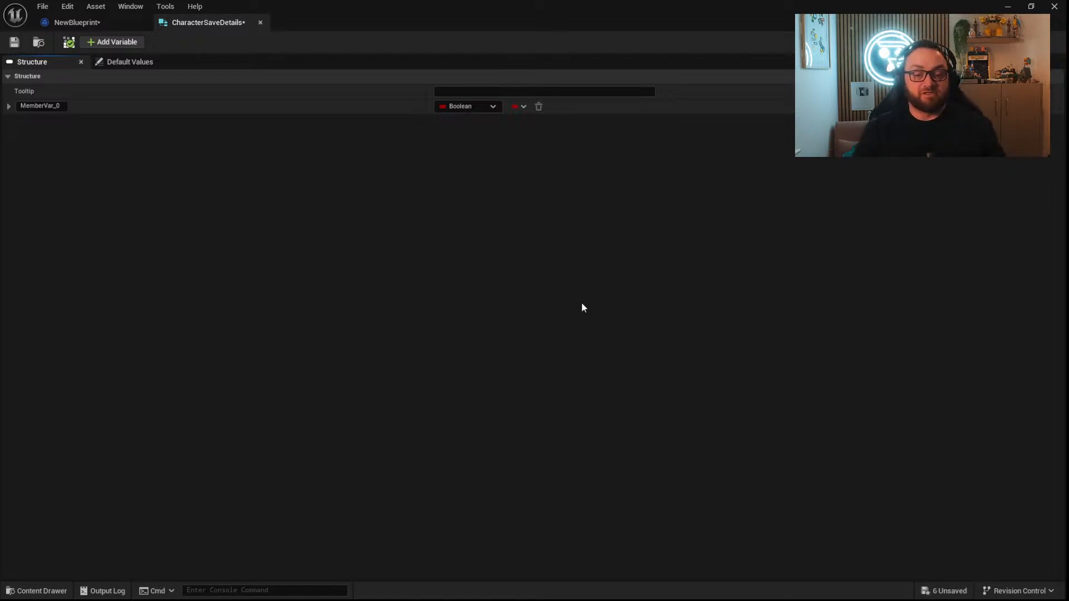
Close the asset editor window and open BP_ThirdPersonGameMode from the Blueprints folder in the full Blueprint editor.
left_click(75, 22)
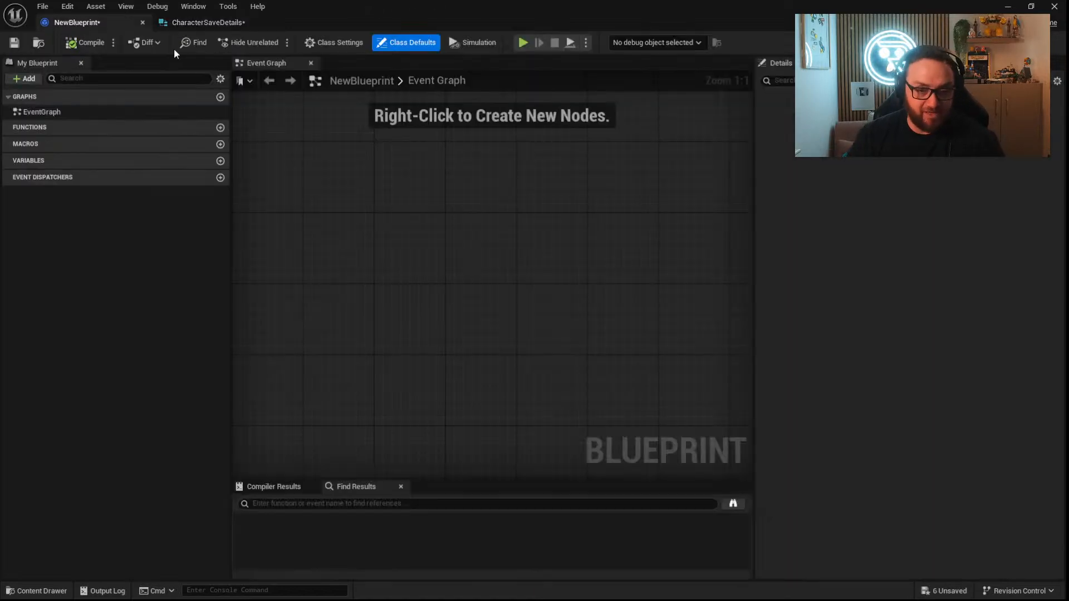
right_click_drag(366, 215, 437, 234)
left_click(1055, 6)
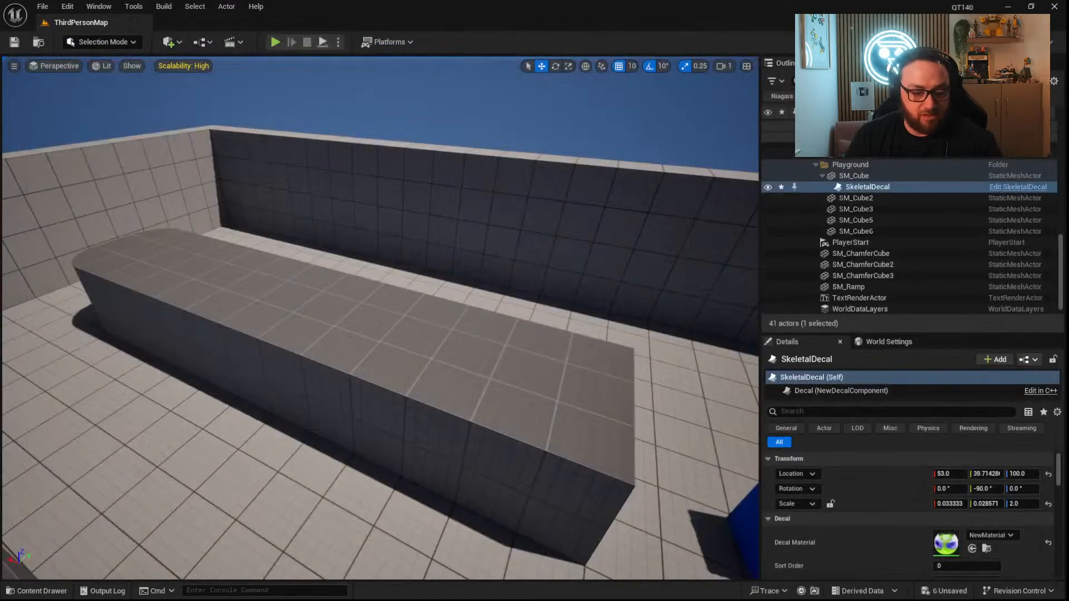
left_click(39, 591)
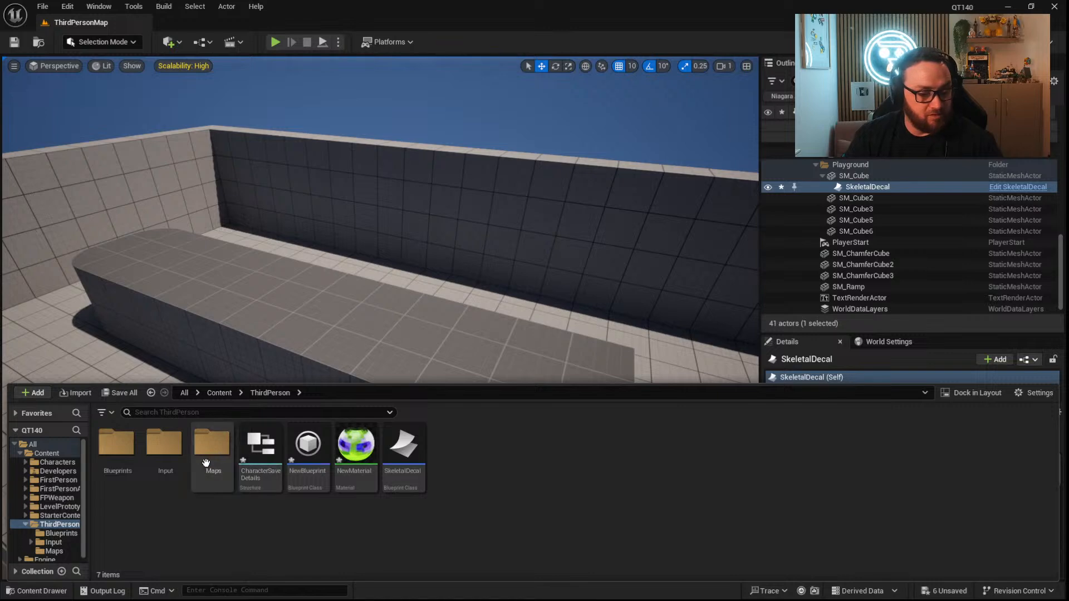
right_click(485, 456)
mouse_move(487, 456)
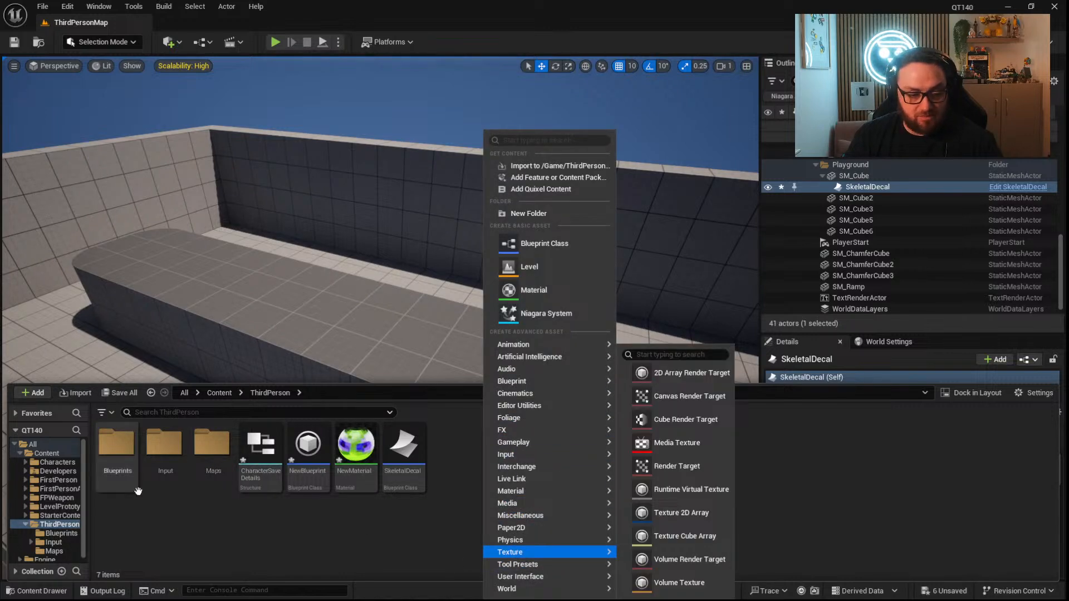
double_click(117, 446)
double_click(164, 445)
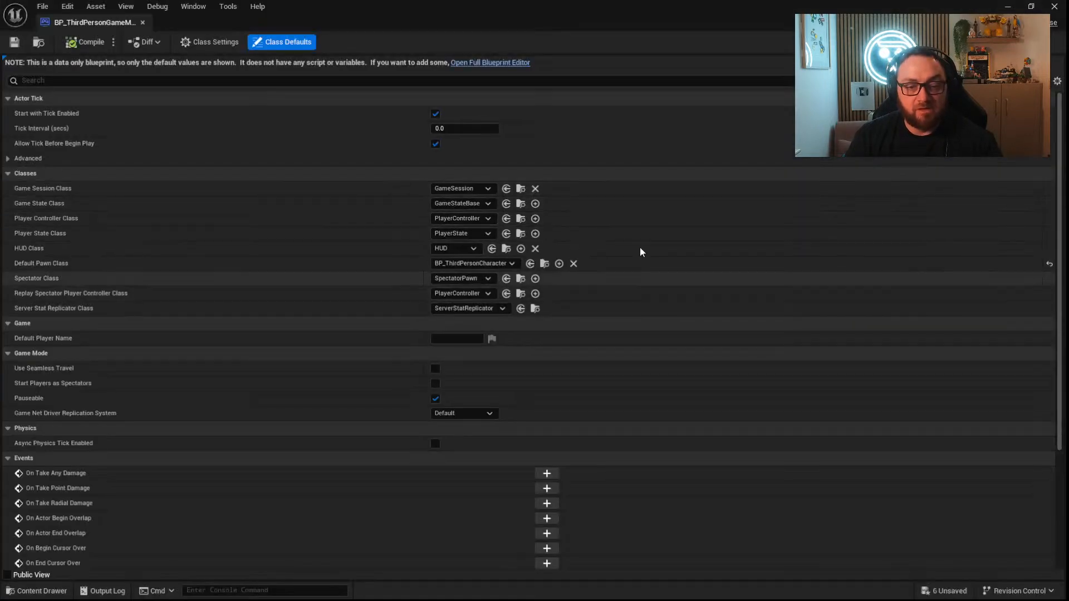
left_click(503, 63)
Add a Create Save Game Object node and connect its return value to a Save Game to Slot node aligned beside it.
right_click(434, 167)
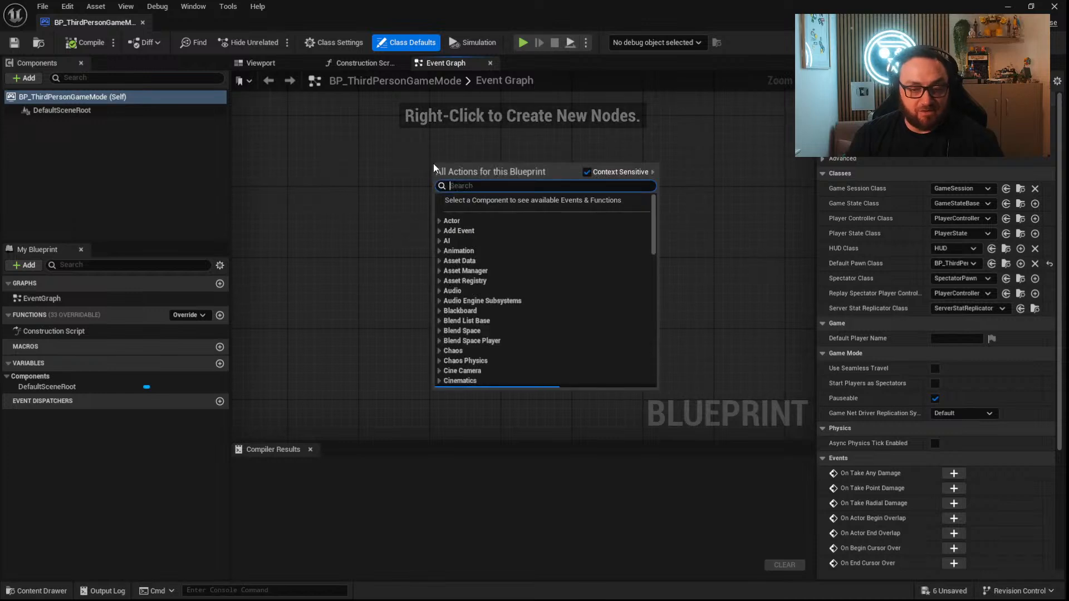
type("create ")
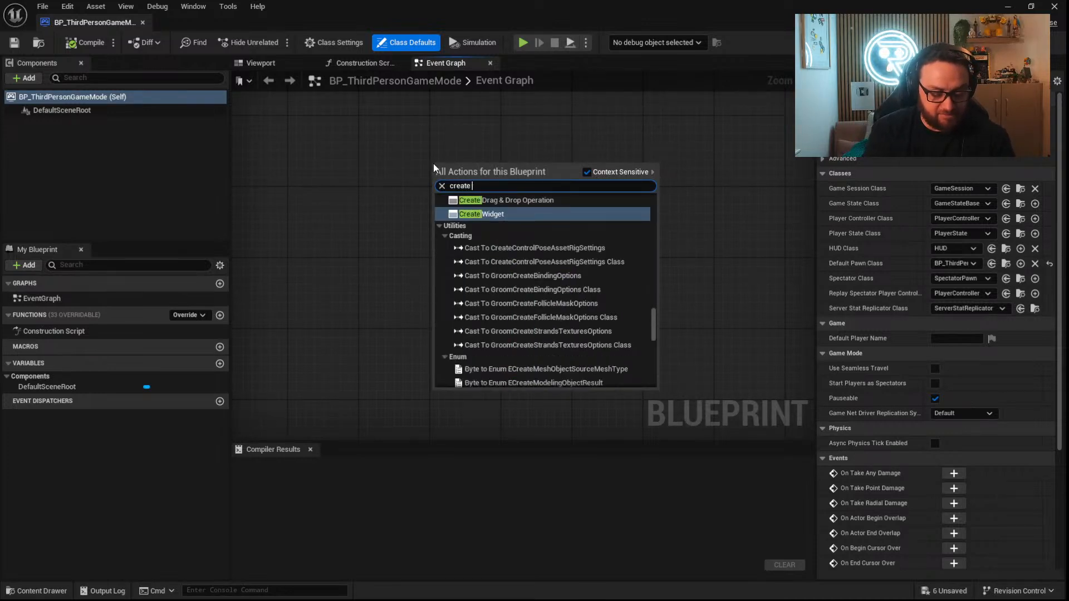
type("save")
key("Return")
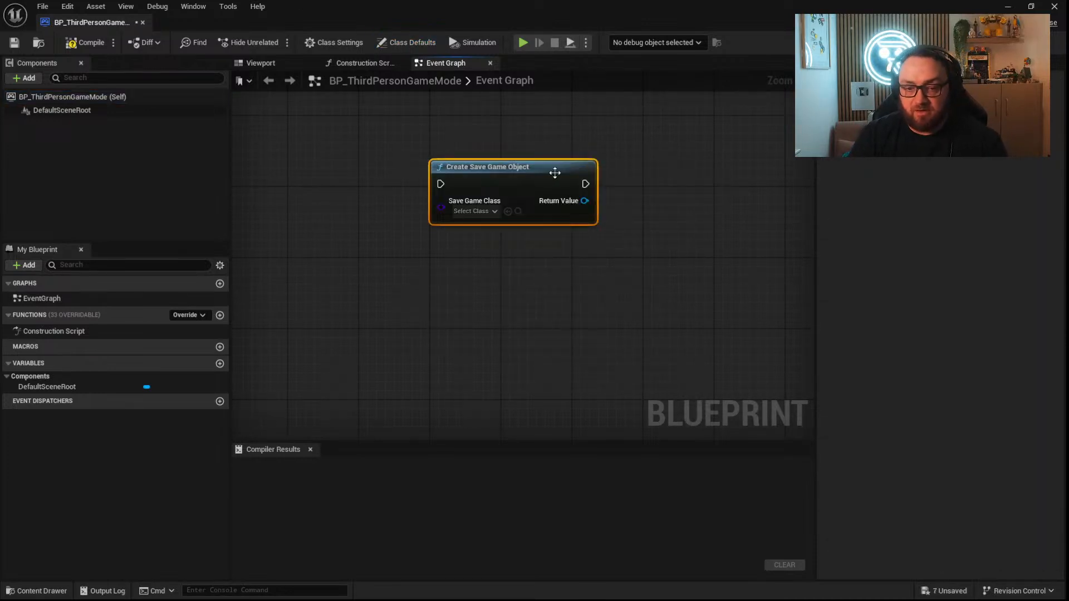
left_click_drag(584, 200, 663, 195)
type("save game to")
key("Return")
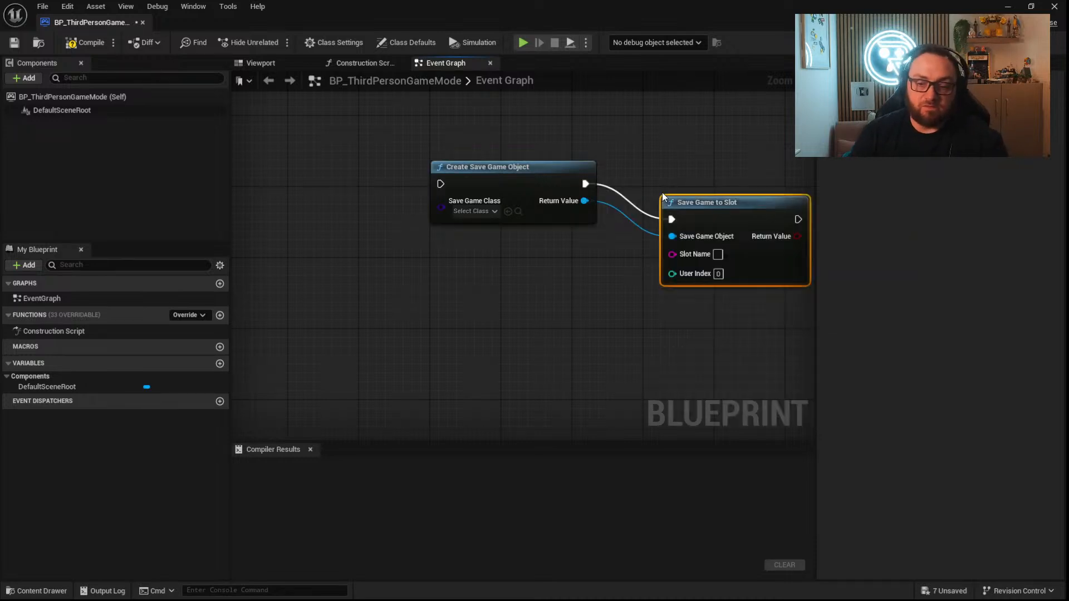
left_click_drag(719, 218, 710, 182)
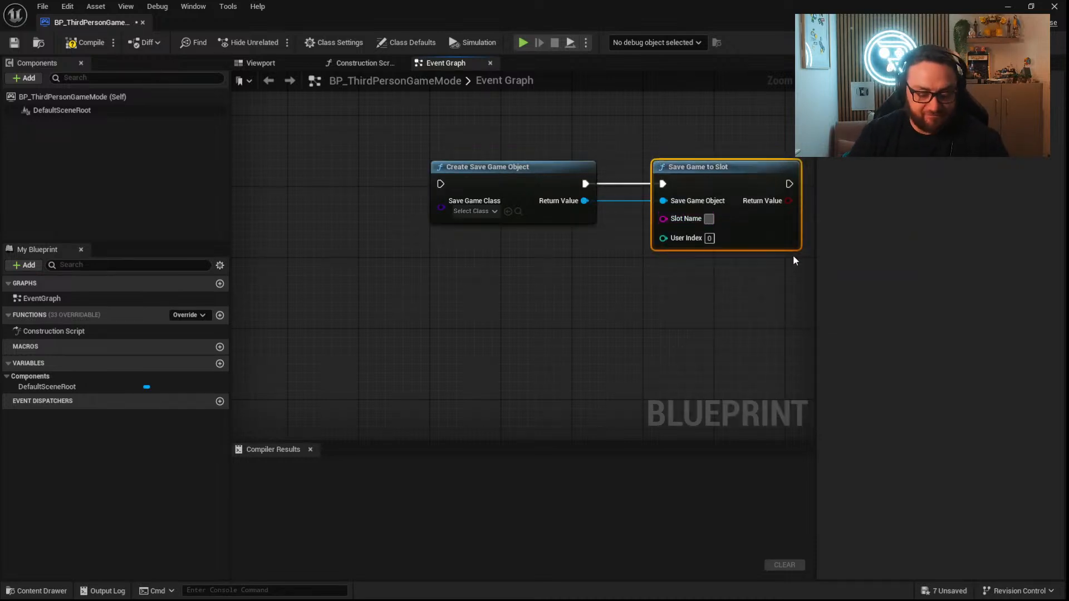
Enter /Characters/ as the slot name and set the Save Game Class to NewBlueprint.
type("/C")
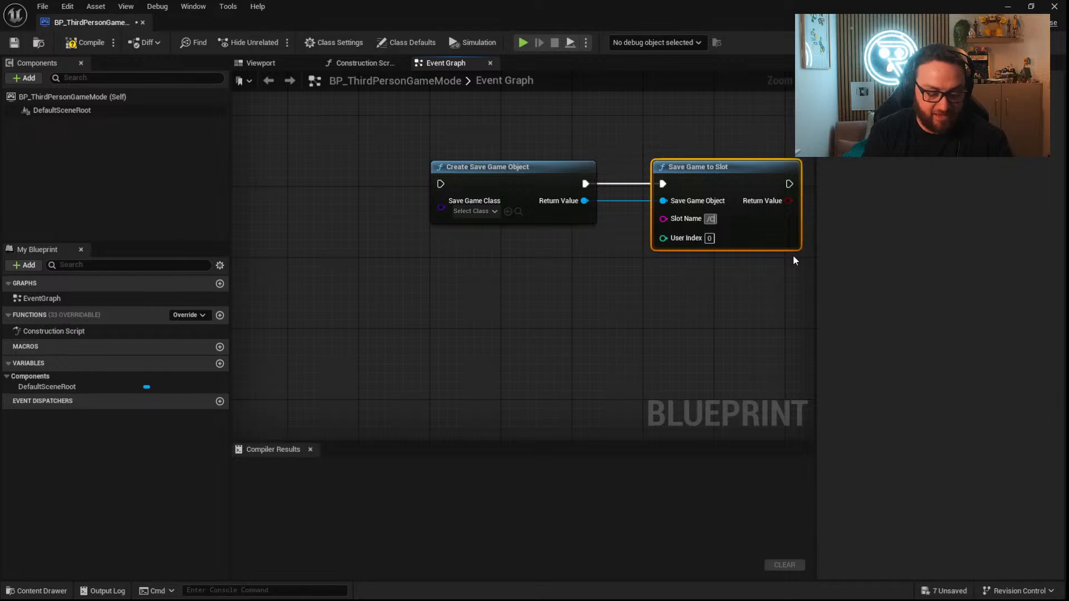
type("haracters/")
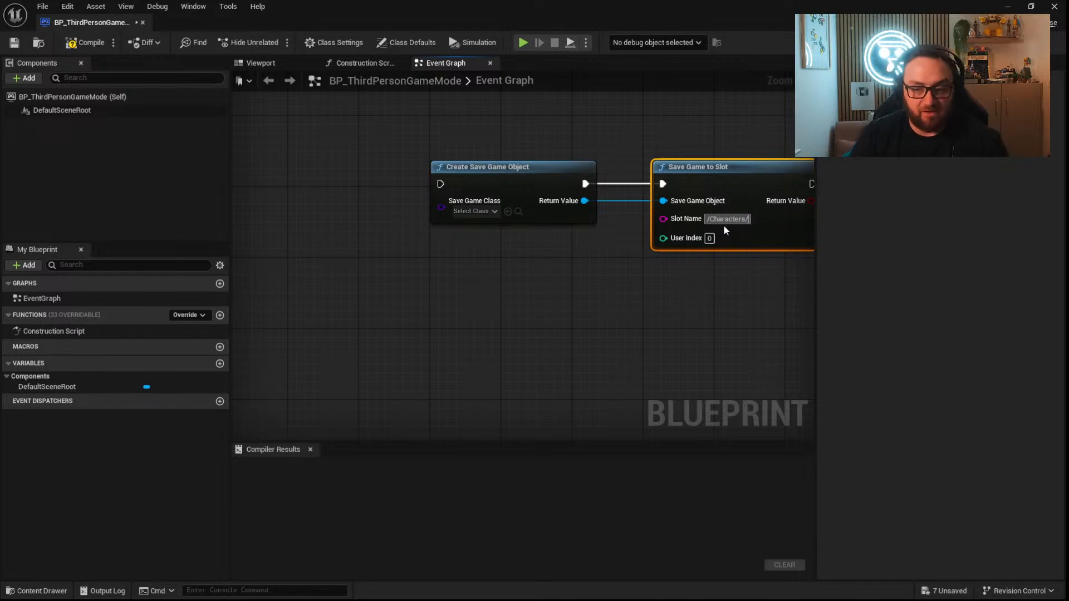
left_click(470, 212)
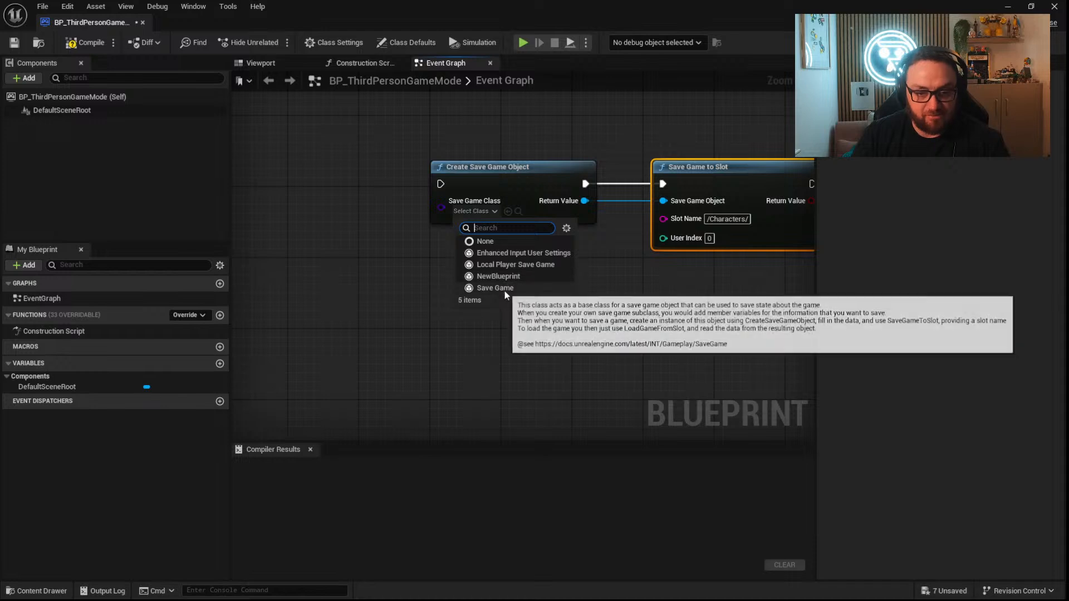
left_click(499, 276)
Add an Event BeginPlay node that triggers the Create Save Game Object node.
right_click_drag(384, 230, 503, 262)
left_click_drag(561, 218, 442, 213)
type("begin")
key("Return")
Feed the Slot Name from a string Append node placed below, with its A input set to /Characters/.
right_click_drag(696, 318, 250, 240)
left_click_drag(335, 174, 273, 247)
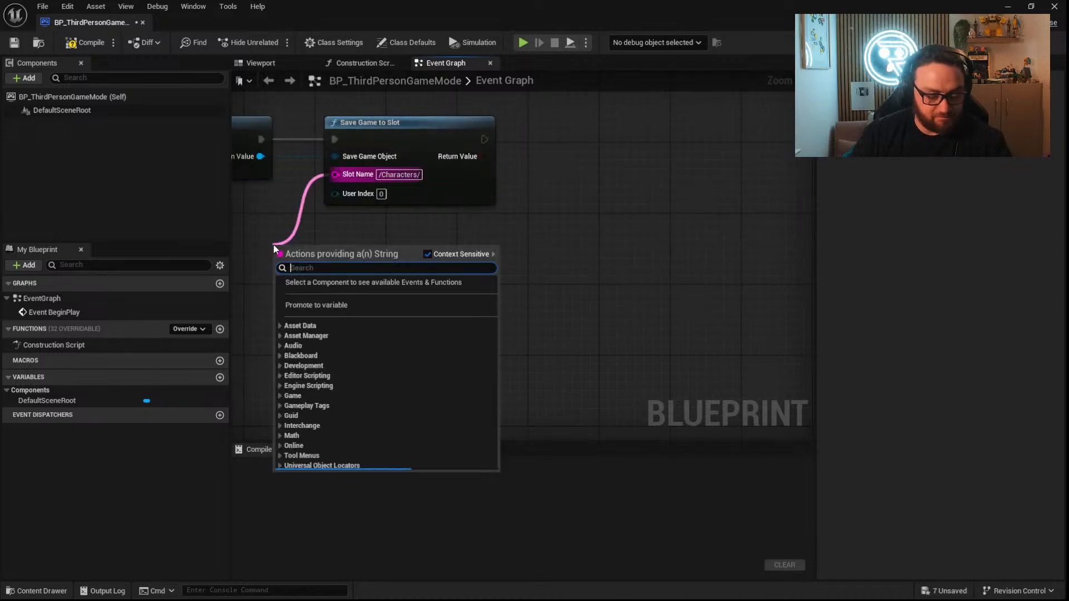
type("append")
key("Return")
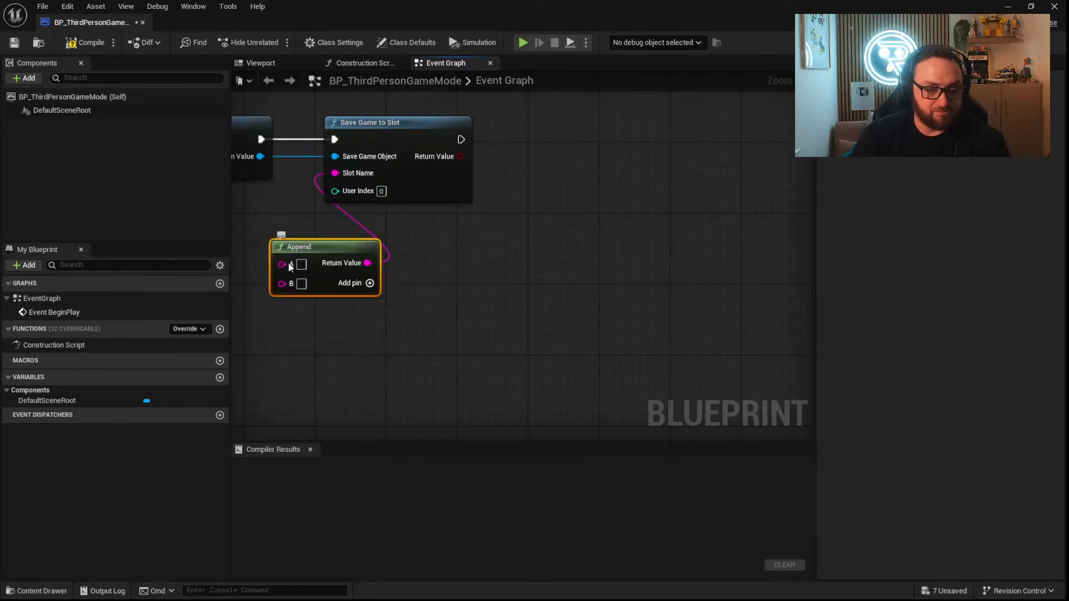
left_click(301, 263)
type("/Cha")
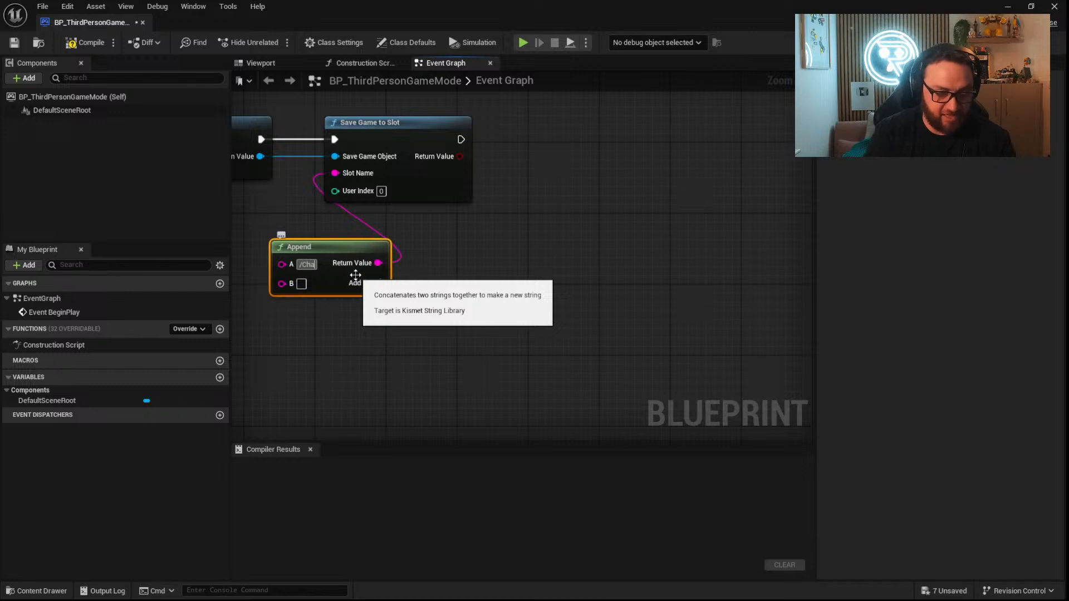
type("racters/")
right_click_drag(285, 328, 430, 311)
left_click_drag(514, 234, 434, 216)
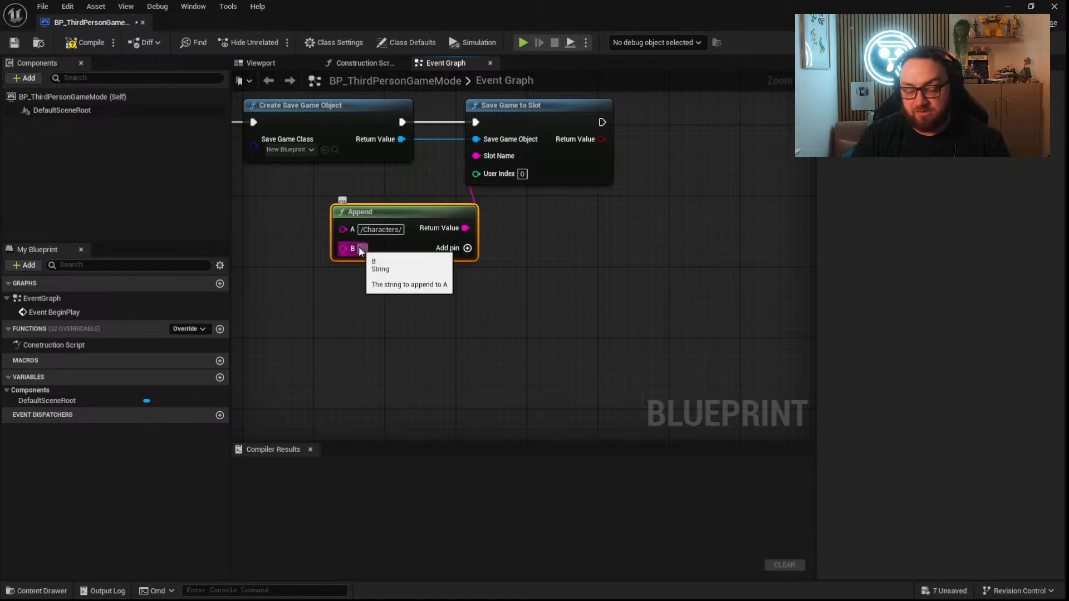
Add a Now node with Get Hour and connect the hour, converted to a string, to the Append node's B input.
right_click_drag(347, 293, 520, 252)
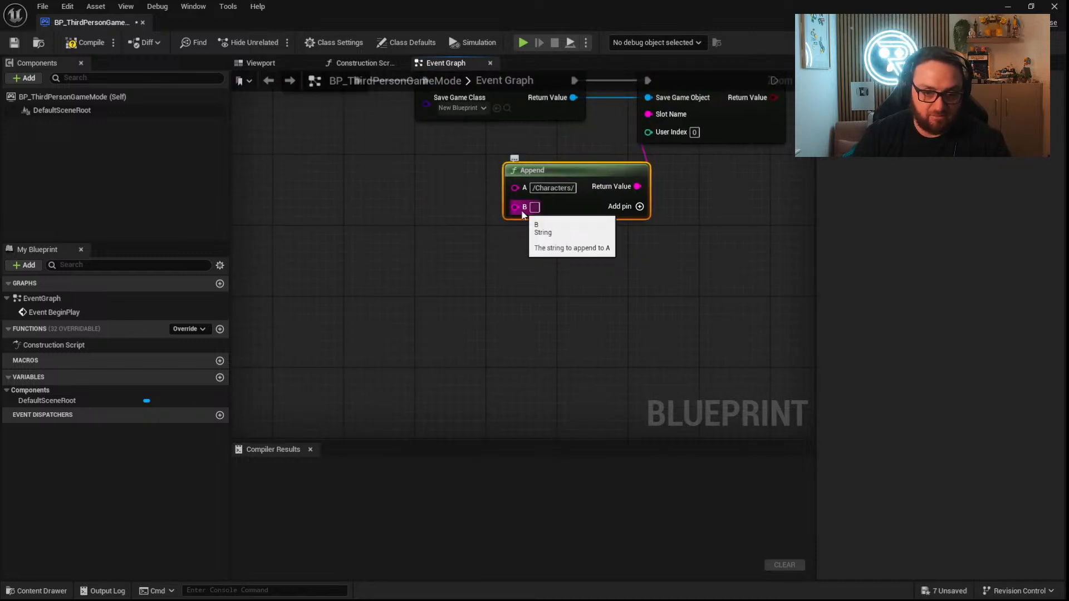
right_click(309, 254)
type("now")
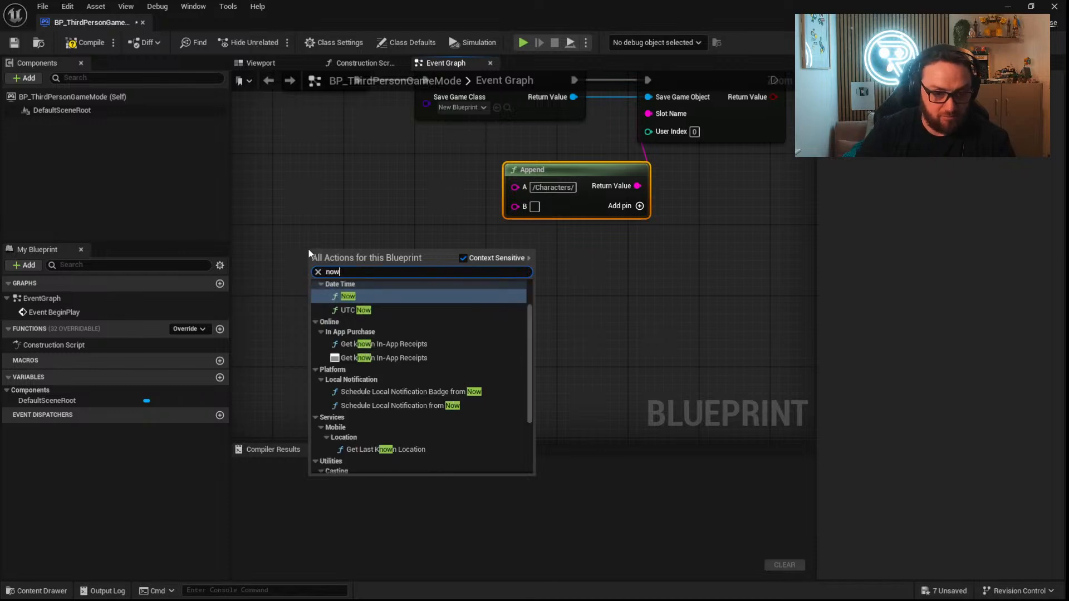
left_click(375, 296)
left_click_drag(361, 266, 395, 298)
type("string")
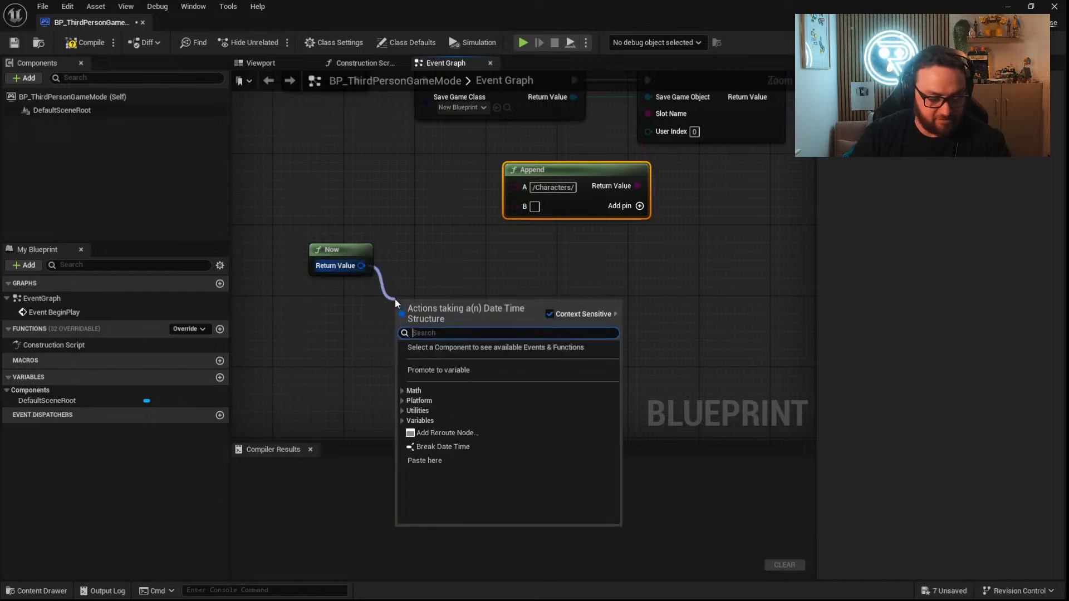
type("hou")
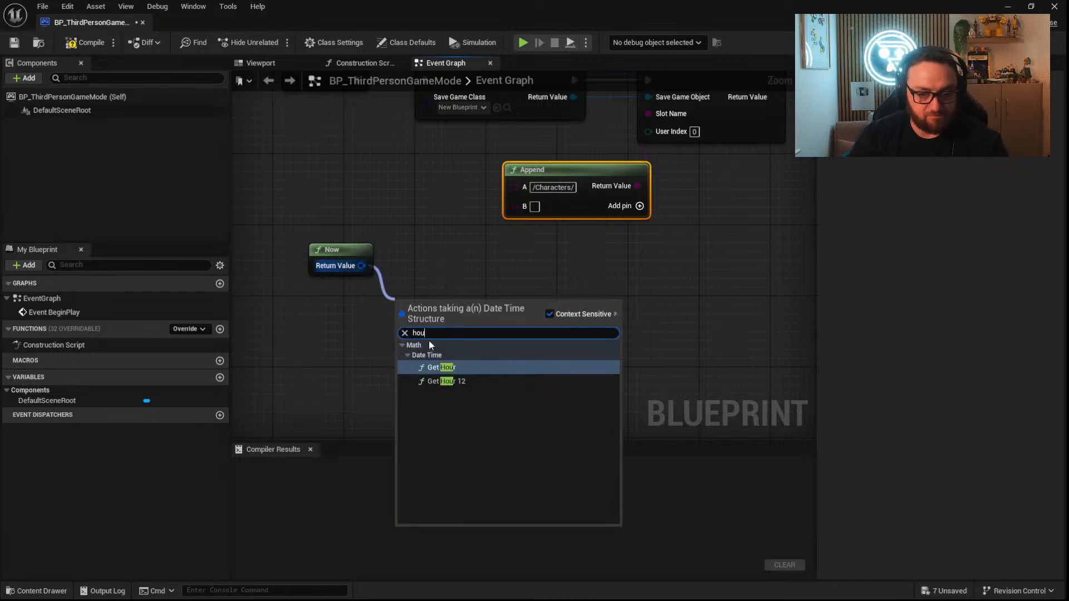
left_click(438, 367)
left_click_drag(472, 319, 516, 206)
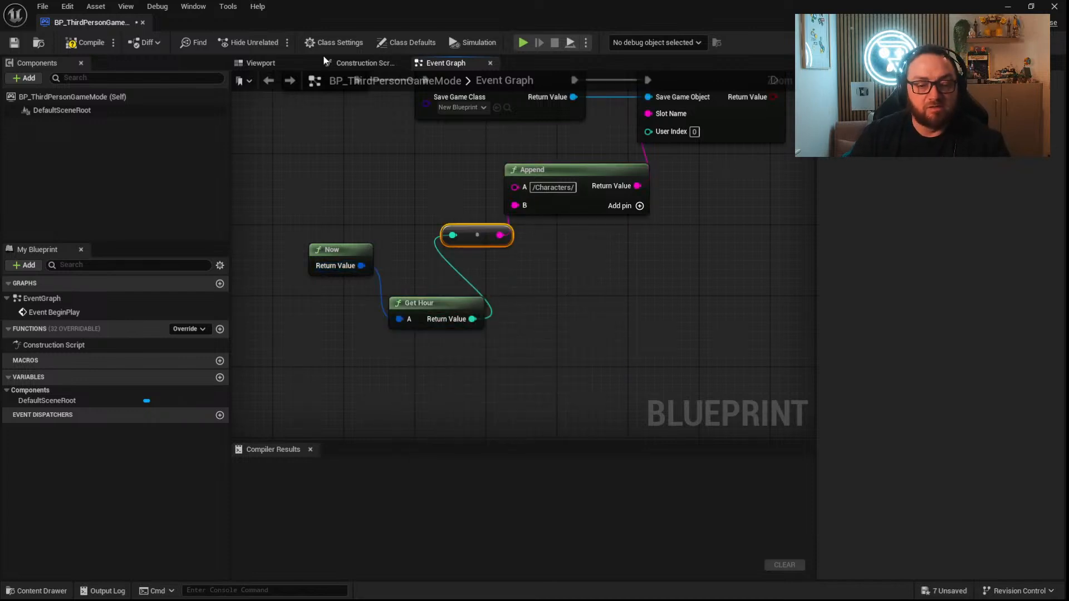
Compile and save BP_ThirdPersonGameMode, and run the level briefly to trigger the save.
left_click(84, 42)
left_click(15, 44)
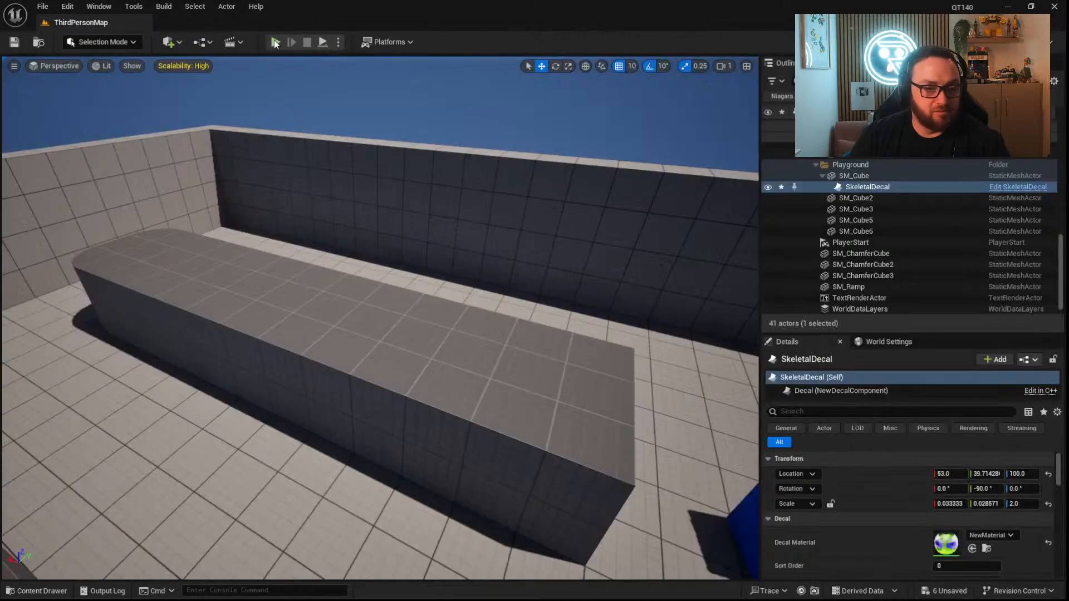
left_click(275, 43)
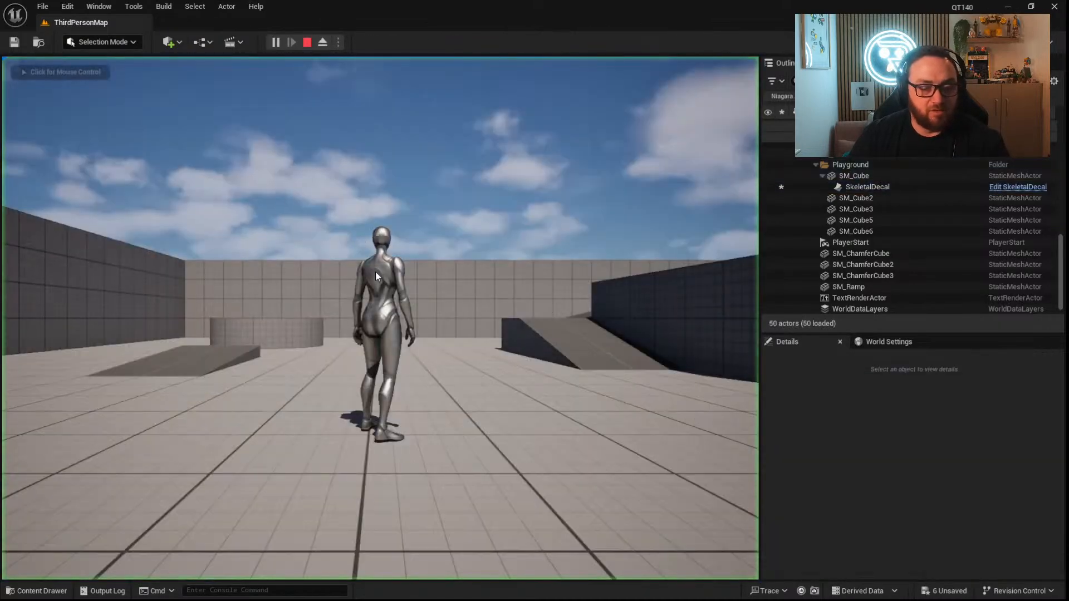
key("Escape")
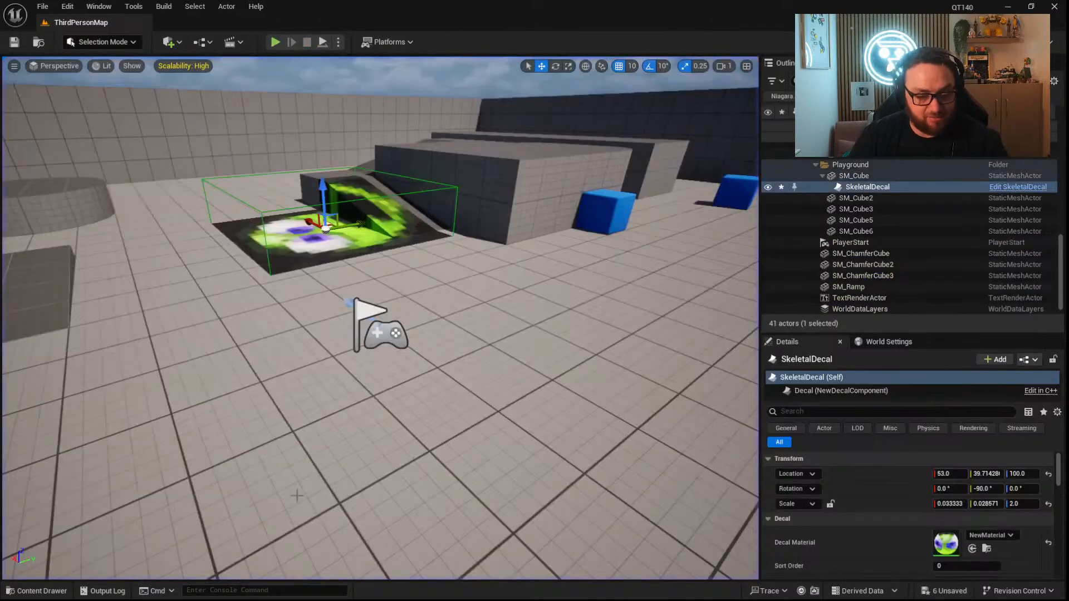
Show BP_ThirdPersonGameMode in File Explorer and browse to the QT140 project's Saved/SaveGames folder.
key("ctrl+space")
right_click(168, 452)
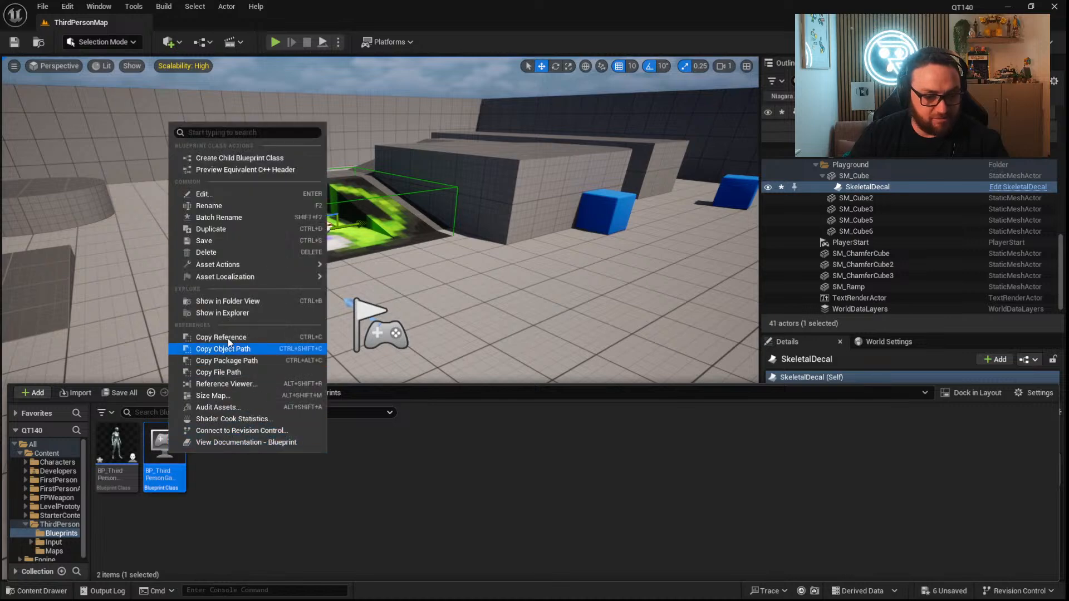
left_click(230, 313)
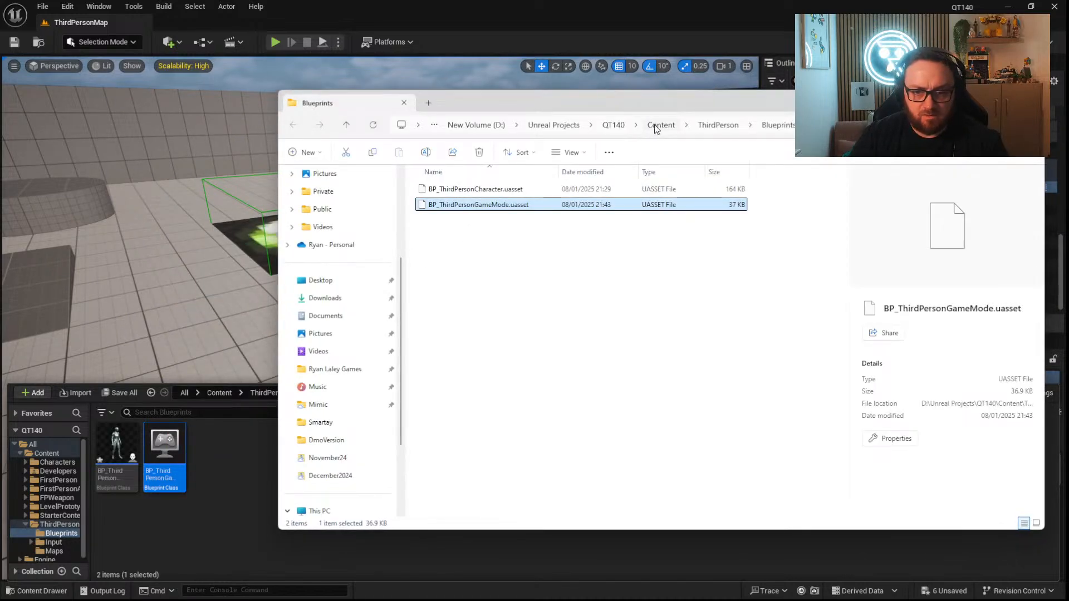
left_click(658, 125)
left_click(641, 127)
double_click(464, 252)
double_click(462, 252)
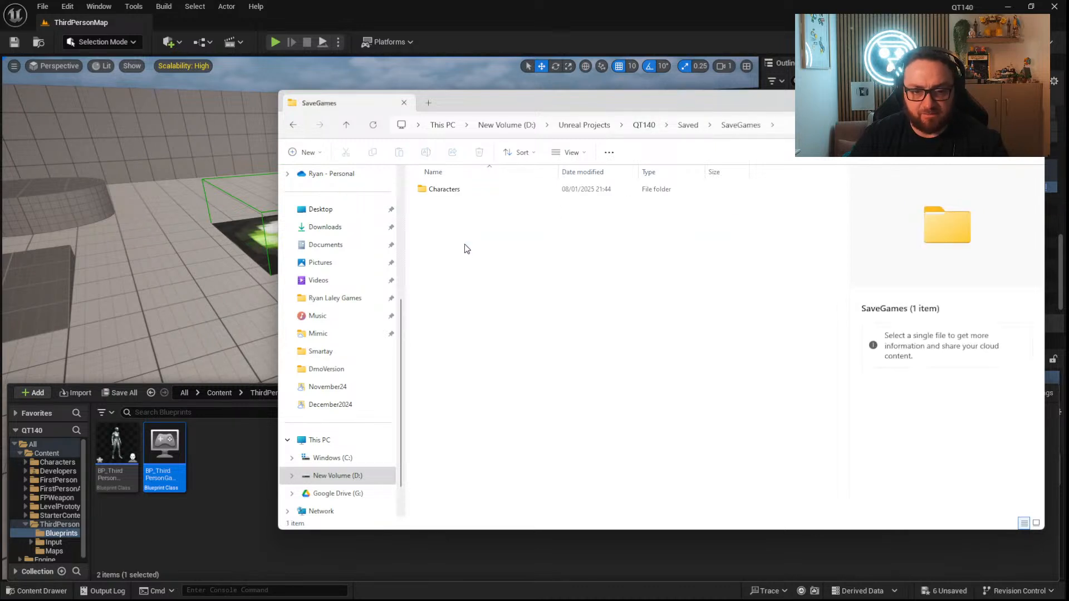
Look inside the Characters save folder and return to SaveGames.
double_click(463, 191)
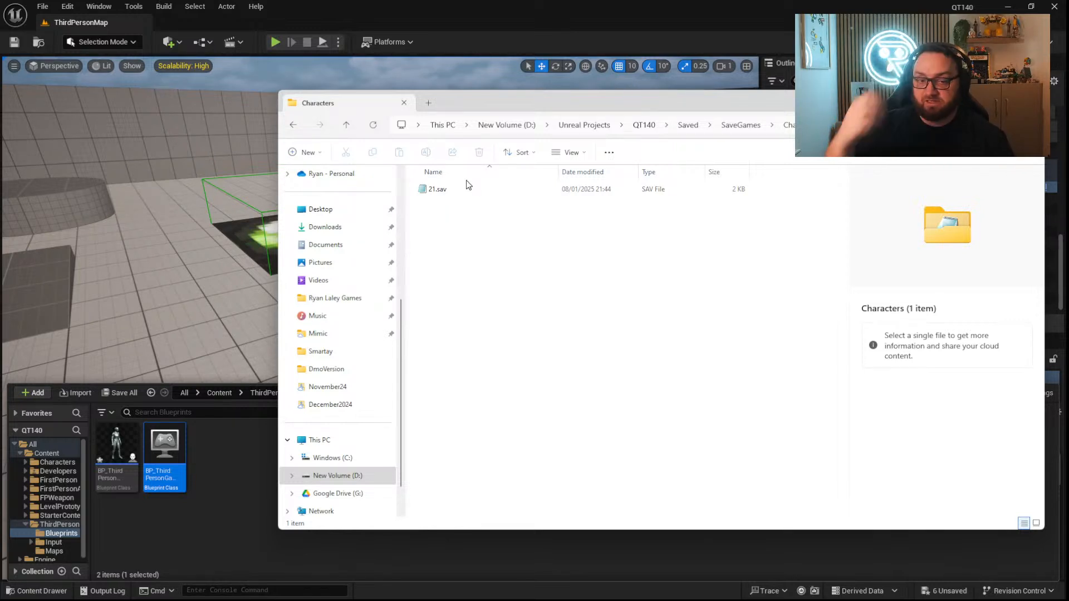
left_click(740, 125)
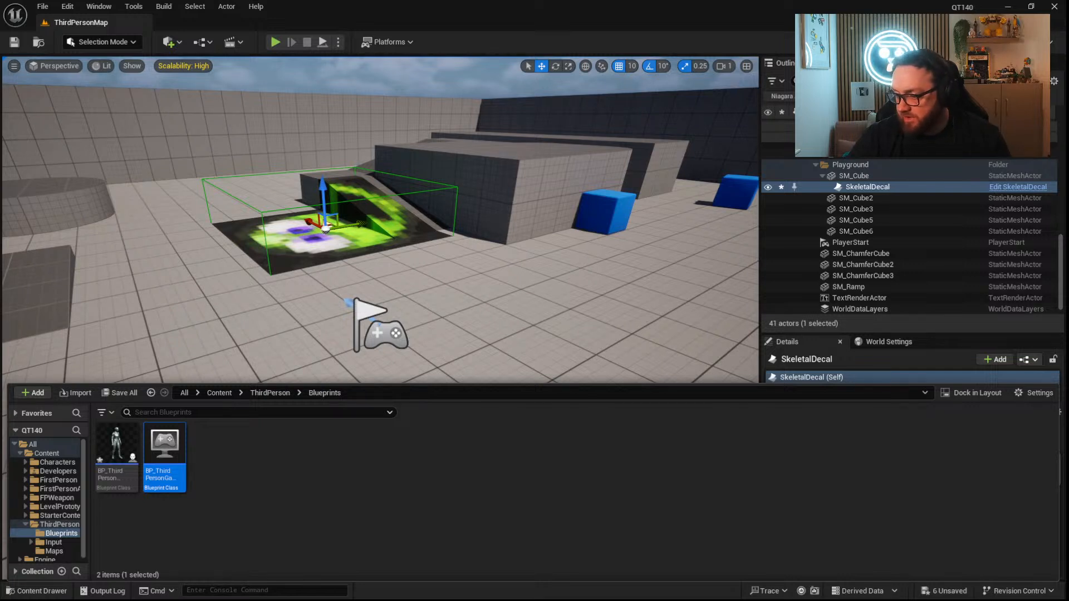
Create a material named Halftone in the Content folder and open it for editing.
left_click(235, 493)
left_click(269, 392)
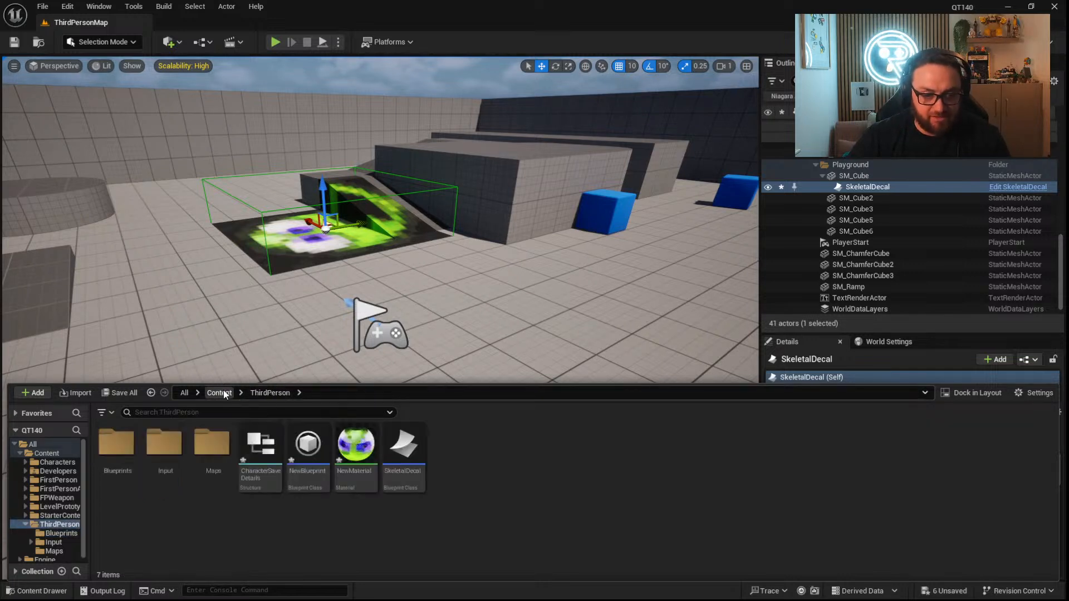
left_click(224, 392)
right_click(595, 452)
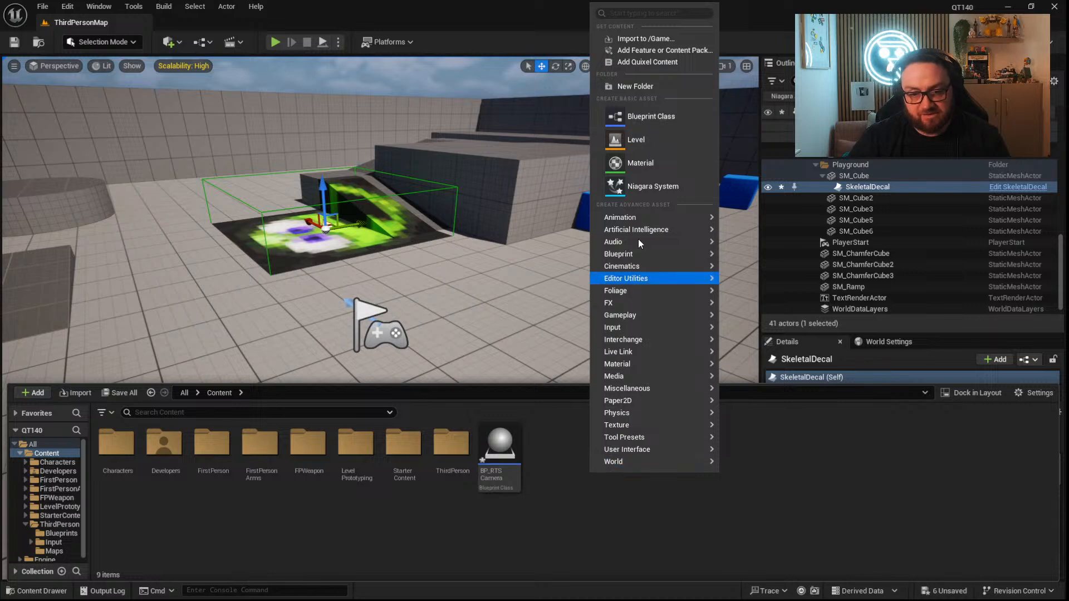
left_click(634, 162)
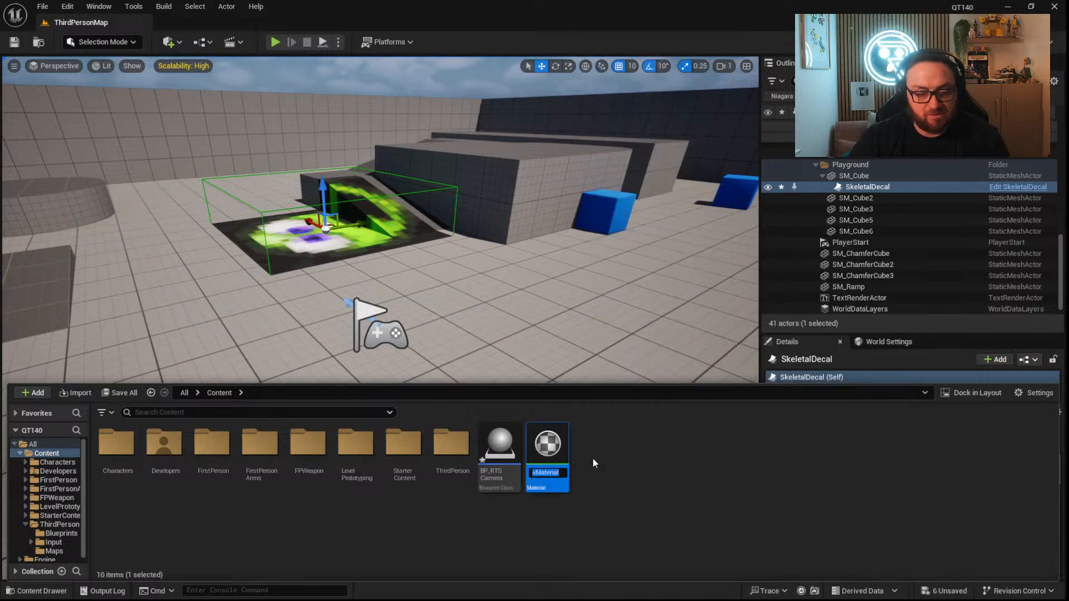
type("Halfto")
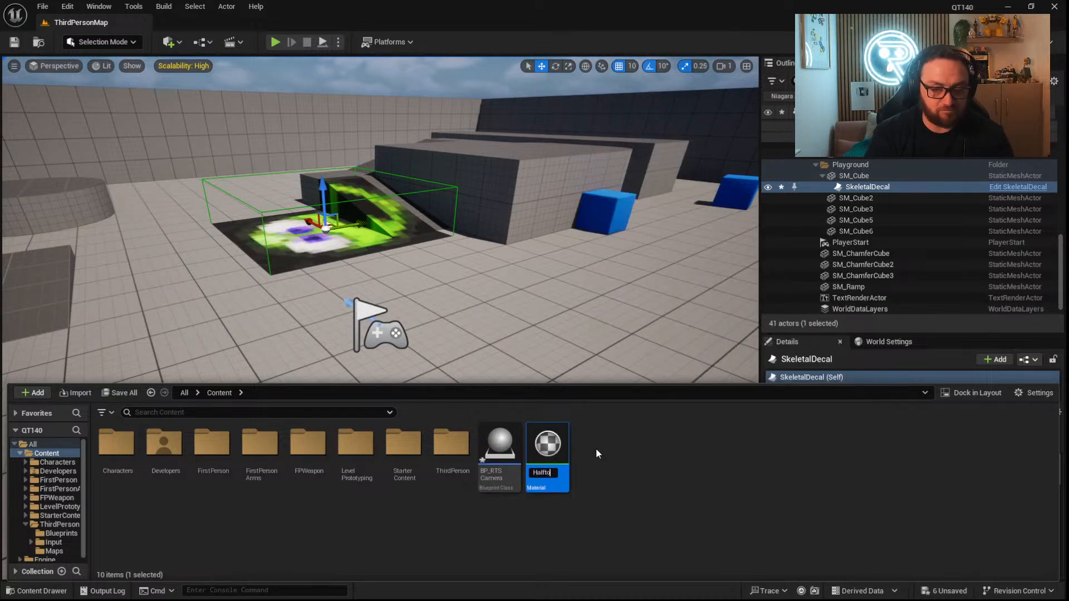
type("ne")
key("Return")
double_click(543, 445)
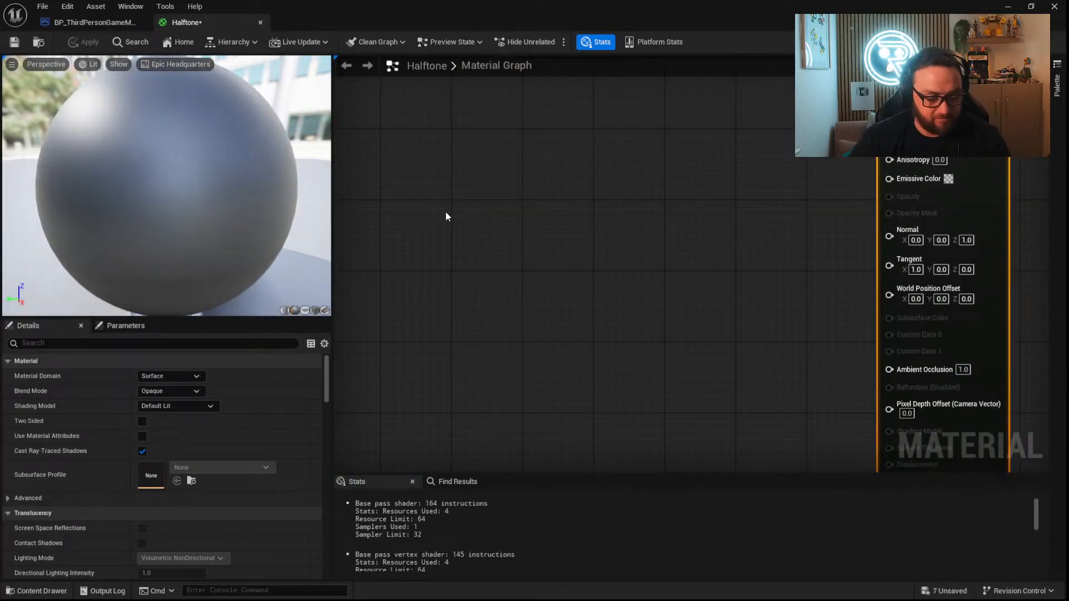
Add a TexCoord node feeding a ComponentMask with only the R channel enabled, and expand the mask's preview.
key("u")
left_click(439, 179)
left_click_drag(493, 182, 512, 215)
type("mask")
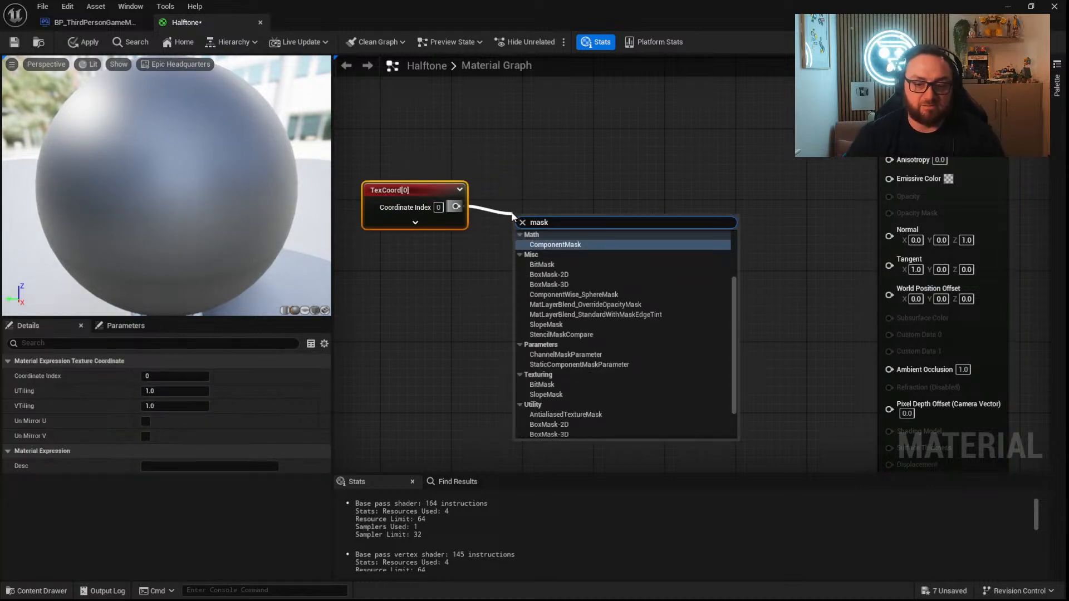
left_click(555, 244)
left_click_drag(553, 249, 527, 225)
left_click(526, 222)
left_click(526, 298)
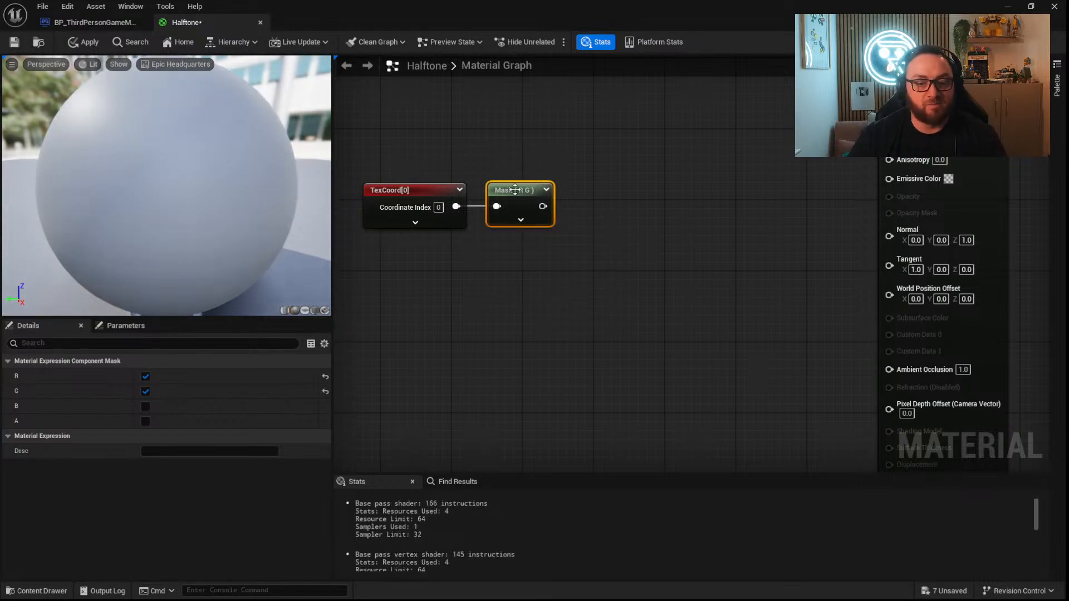
left_click(146, 391)
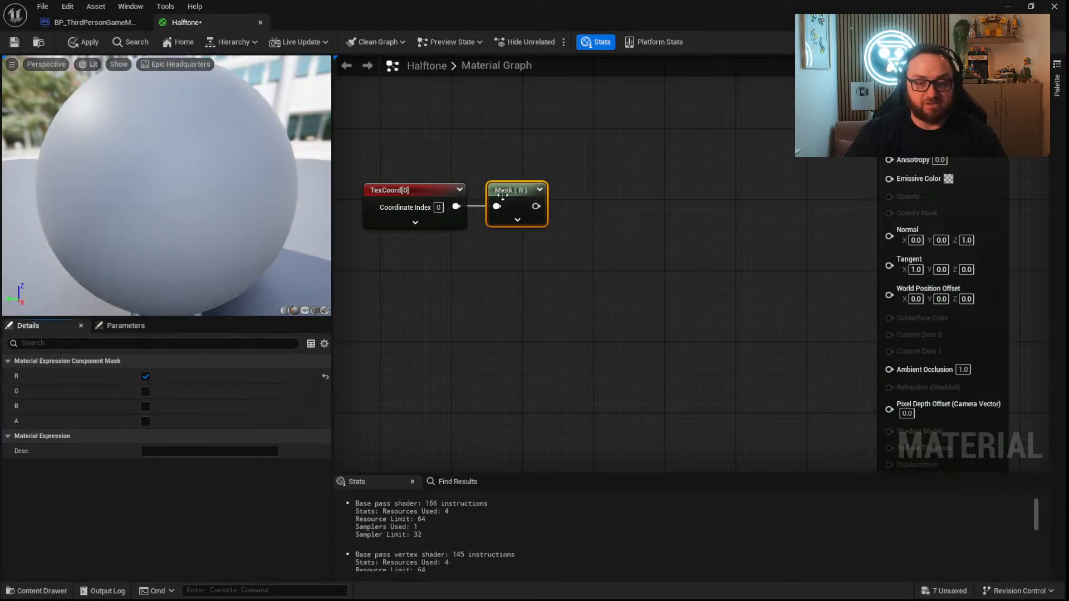
left_click(448, 197, "shift")
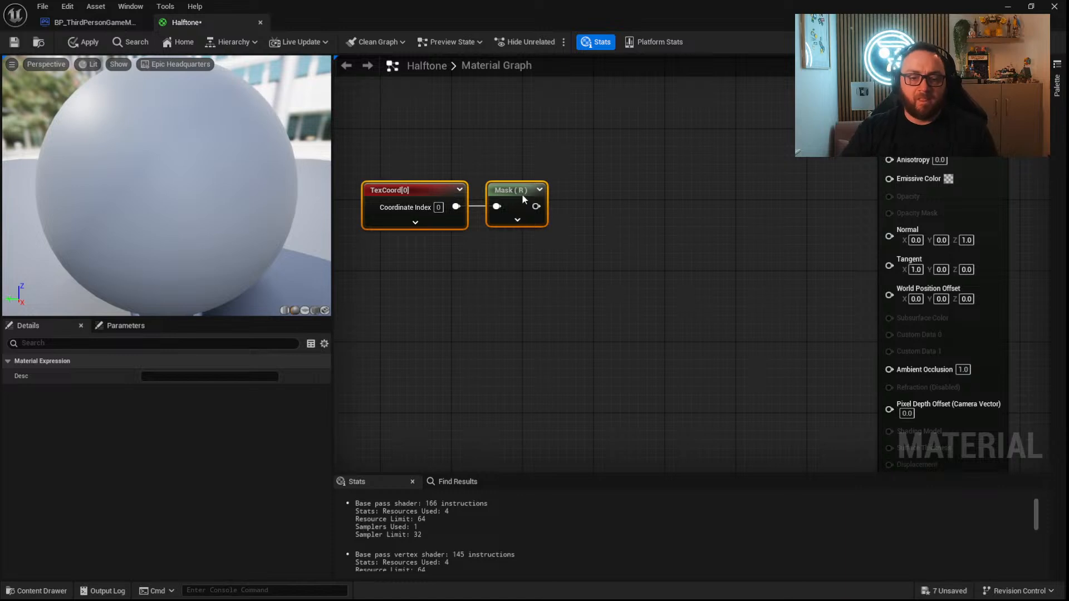
left_click_drag(522, 193, 478, 184)
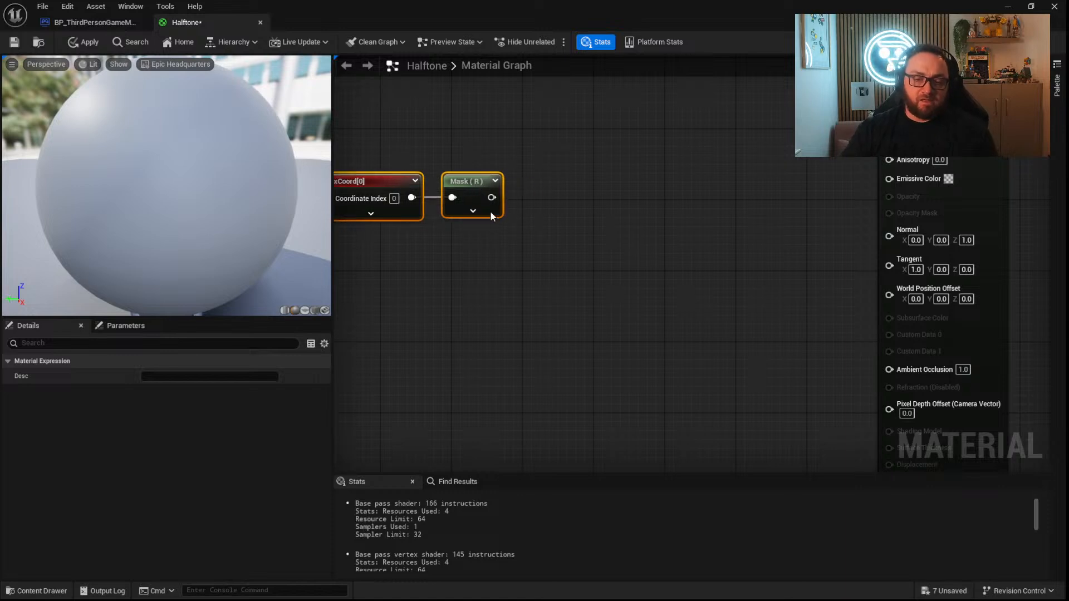
left_click(495, 180)
Feed the R mask into a new Sine node, show its preview, and set its Period to 0.1.
left_click_drag(492, 197, 542, 201)
type("sine")
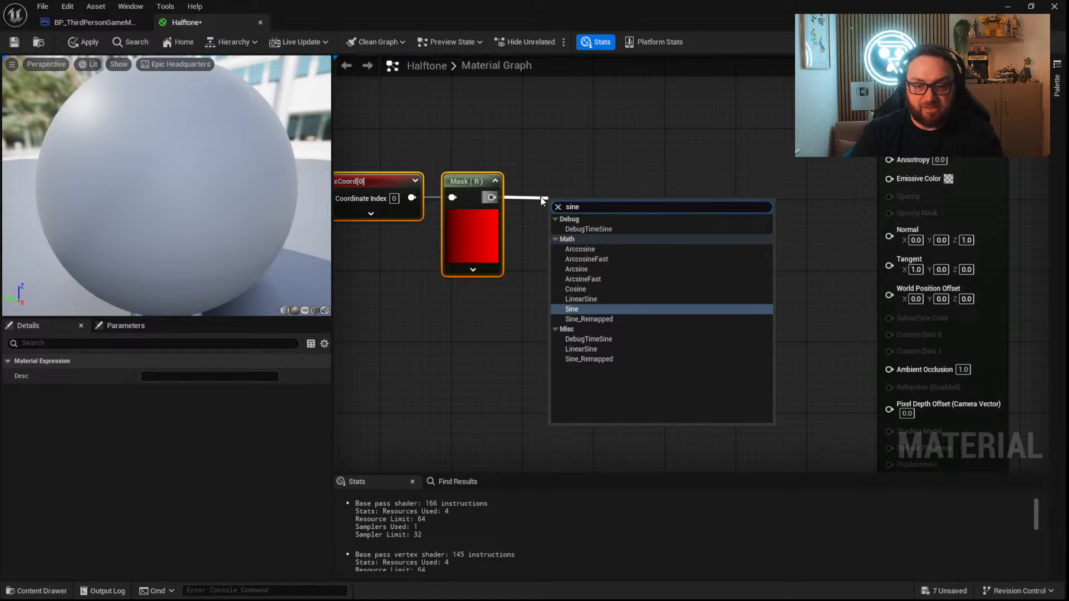
left_click(561, 303)
left_click(570, 235)
left_click_drag(580, 270, 571, 245)
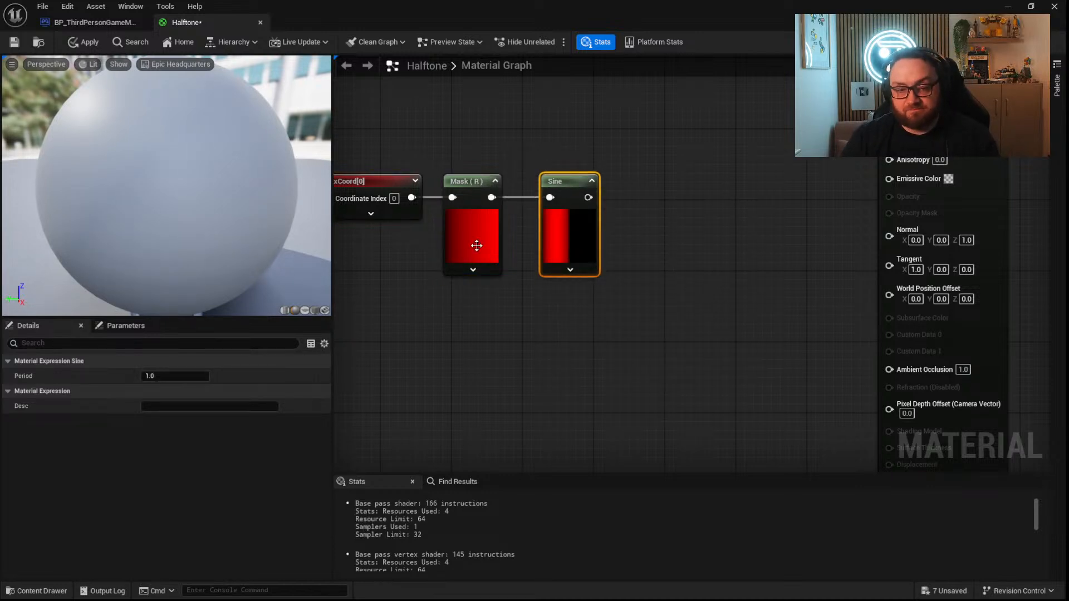
left_click(174, 377)
type("0.1")
key("Return")
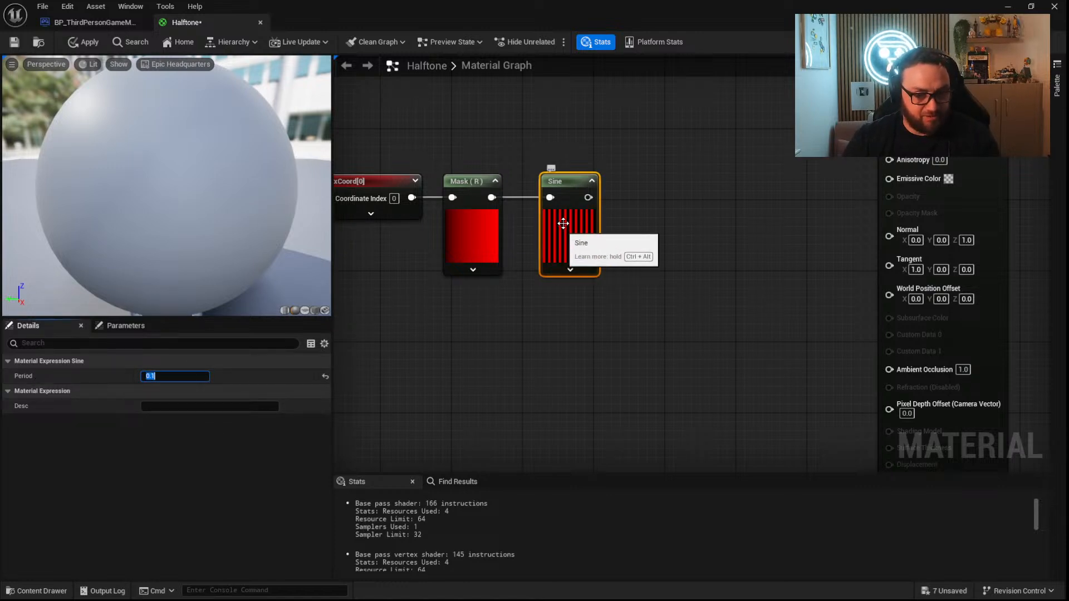
Place a copy of the R mask below it, connect it to the TexCoord, and switch its channel to G only.
right_click_drag(607, 299, 750, 318)
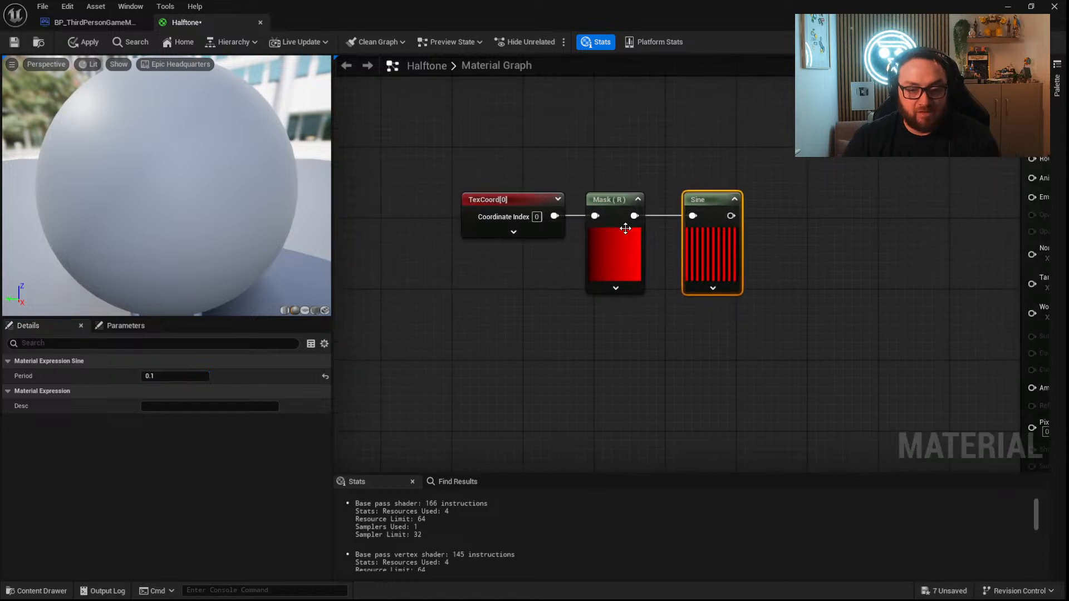
left_click(604, 263)
key("ctrl+c")
key("ctrl+v")
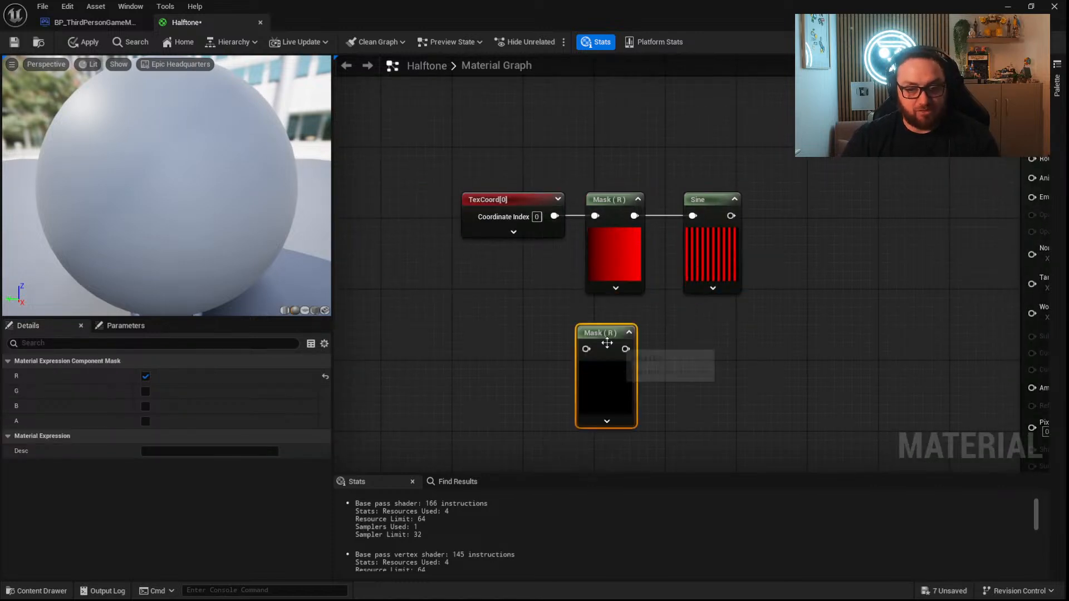
left_click_drag(595, 348, 555, 218)
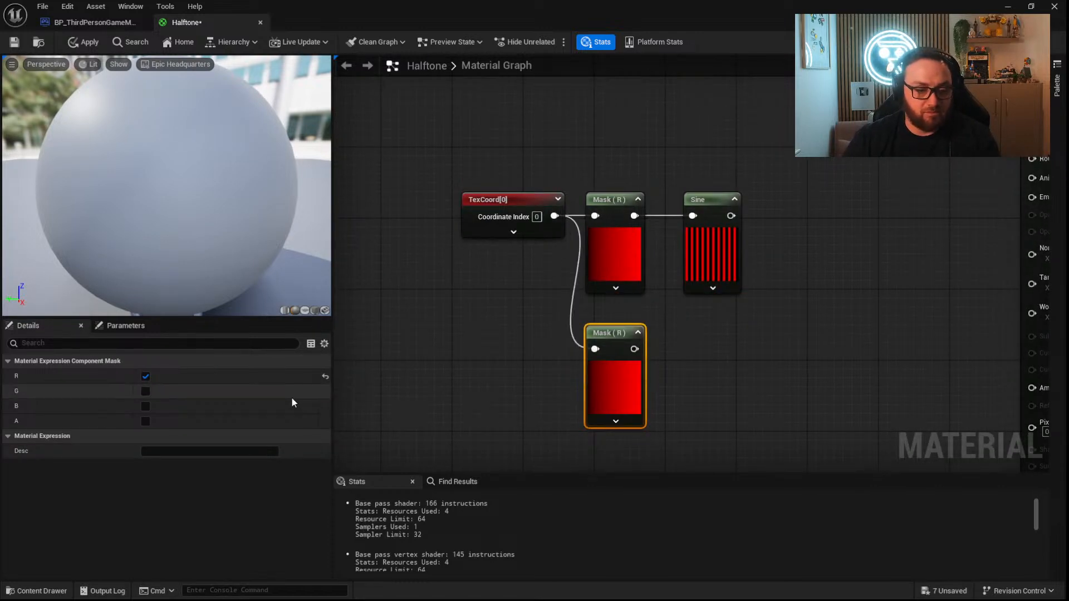
left_click(145, 391)
left_click(146, 376)
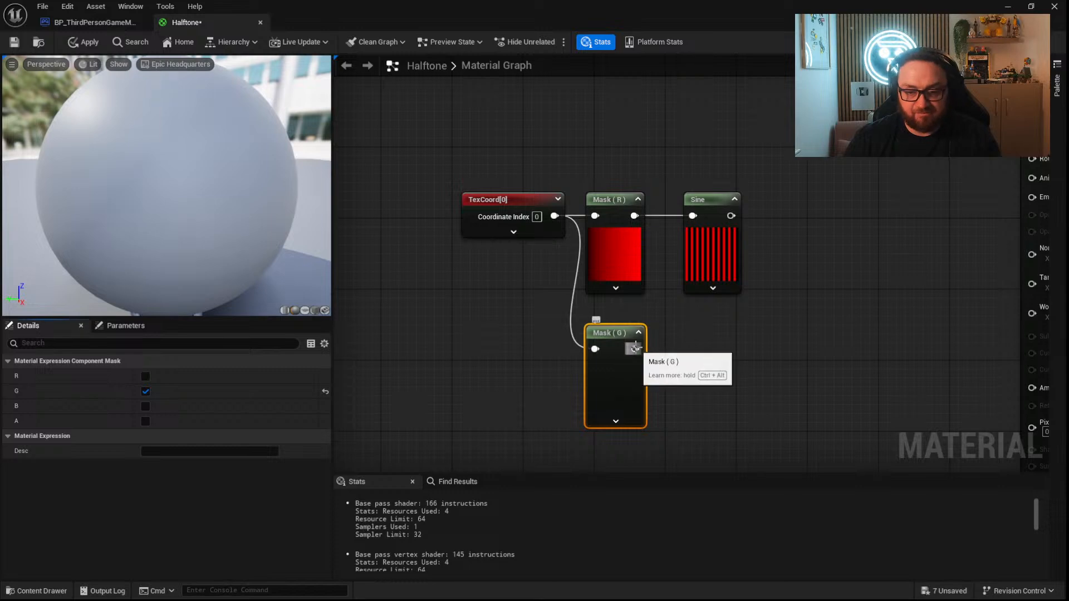
Feed the G mask into a Sine node with a Period of 0.1, expand its preview, and align it under the first Sine.
left_click_drag(635, 349, 673, 345)
type("sine")
key("Return")
left_click(157, 375)
type("0.1")
key("Return")
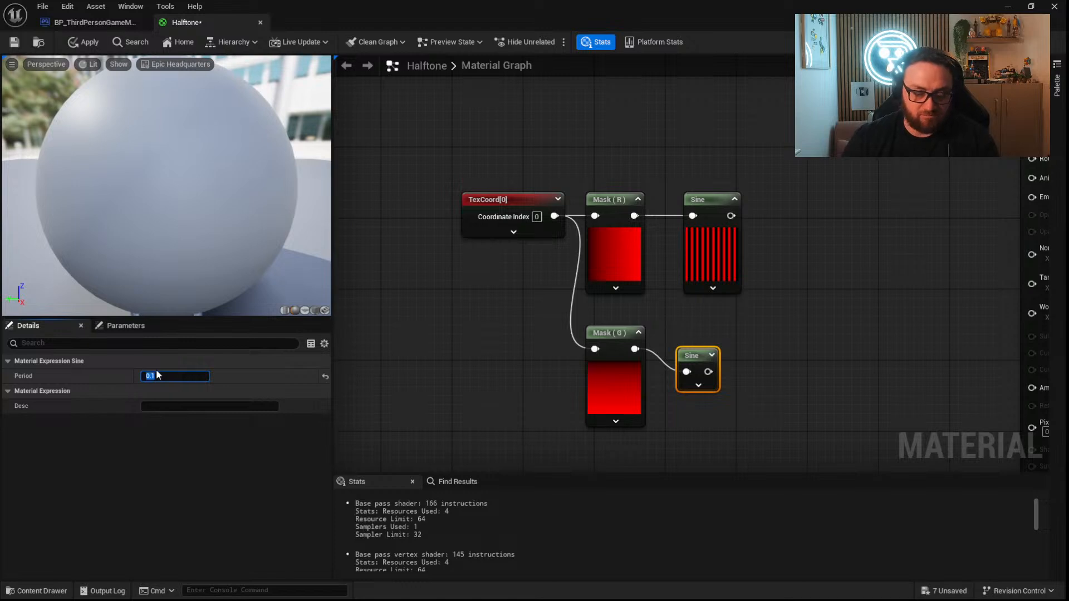
left_click(712, 356)
left_click_drag(708, 420, 715, 398)
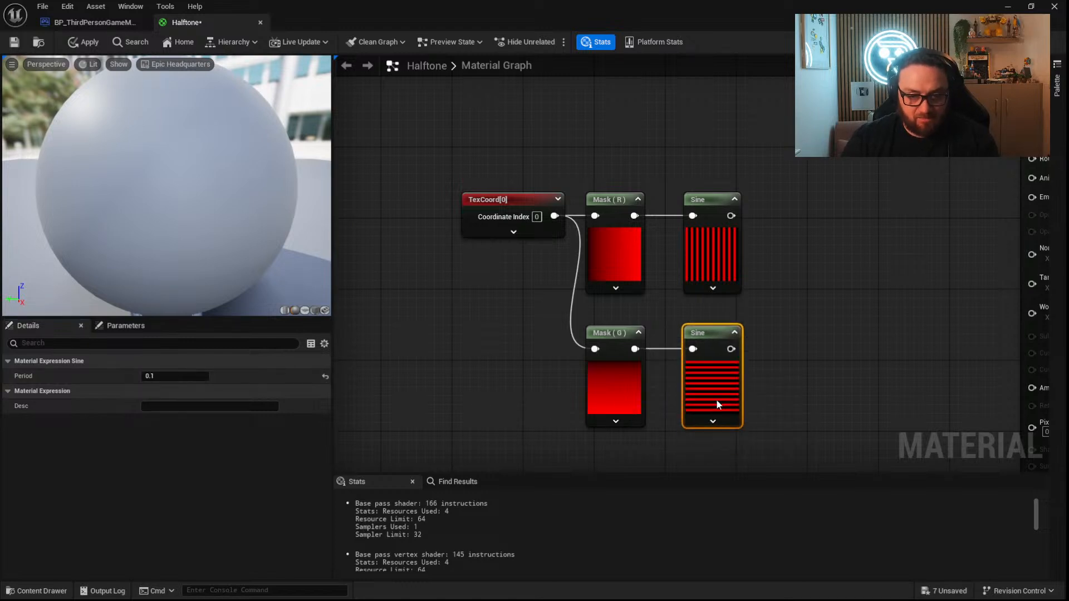
Combine the two Sine outputs in a Multiply node, expand its preview, and centre it between them.
right_click_drag(750, 370, 631, 348)
left_click_drag(612, 193, 668, 269)
type("*")
key("Return")
left_click_drag(611, 327, 698, 277)
left_click(707, 267)
left_click(711, 461)
right_click_drag(750, 378, 602, 327)
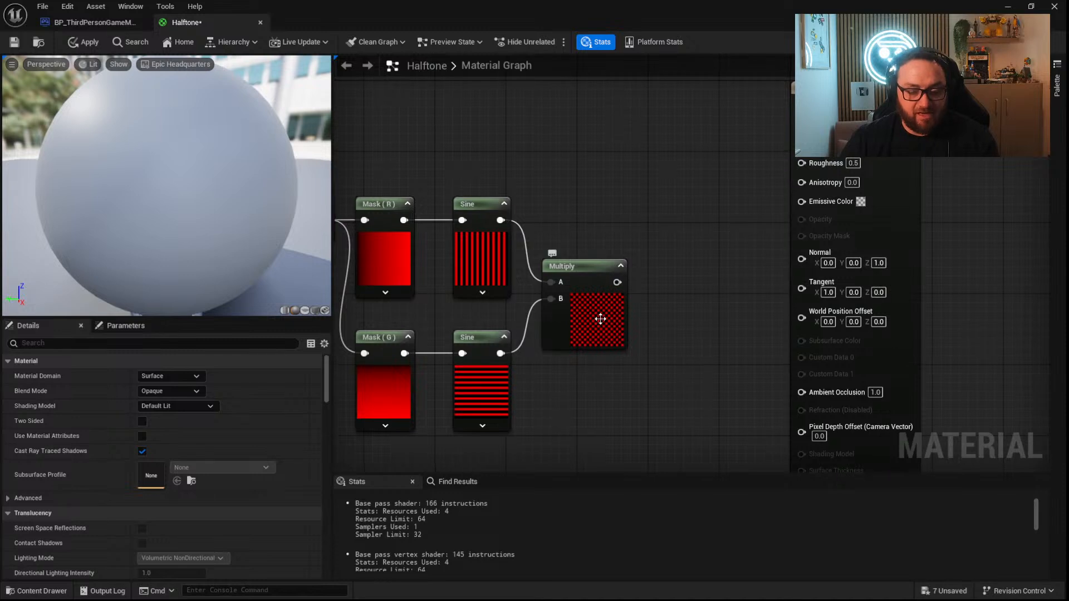
left_click(600, 300)
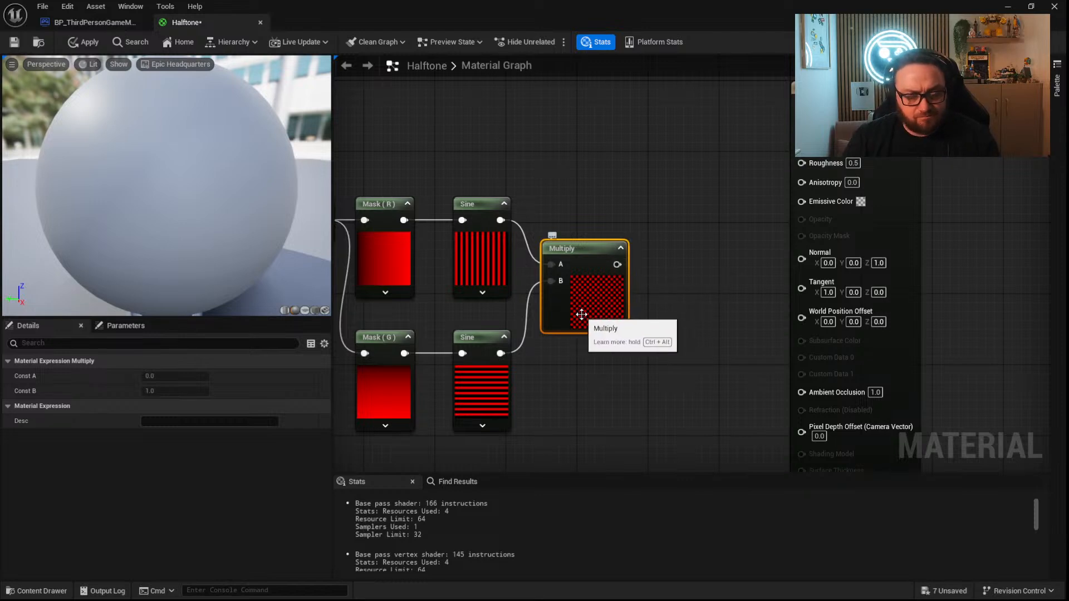
Connect the Multiply output to Base Color and show the material preview on a plane.
left_click_drag(616, 265, 802, 105)
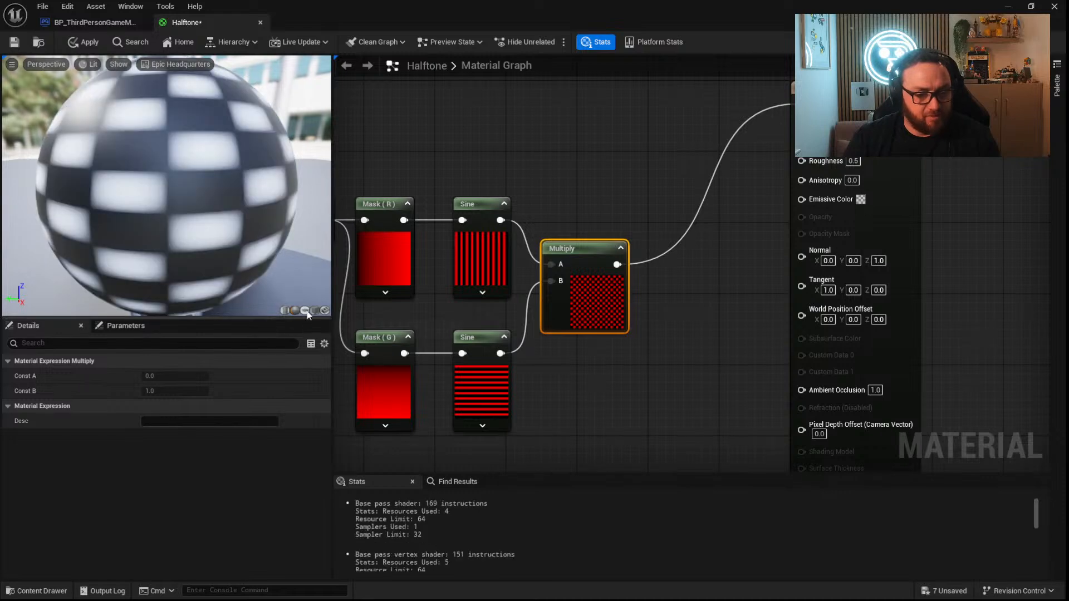
left_click(304, 310)
left_click_drag(238, 239, 190, 186)
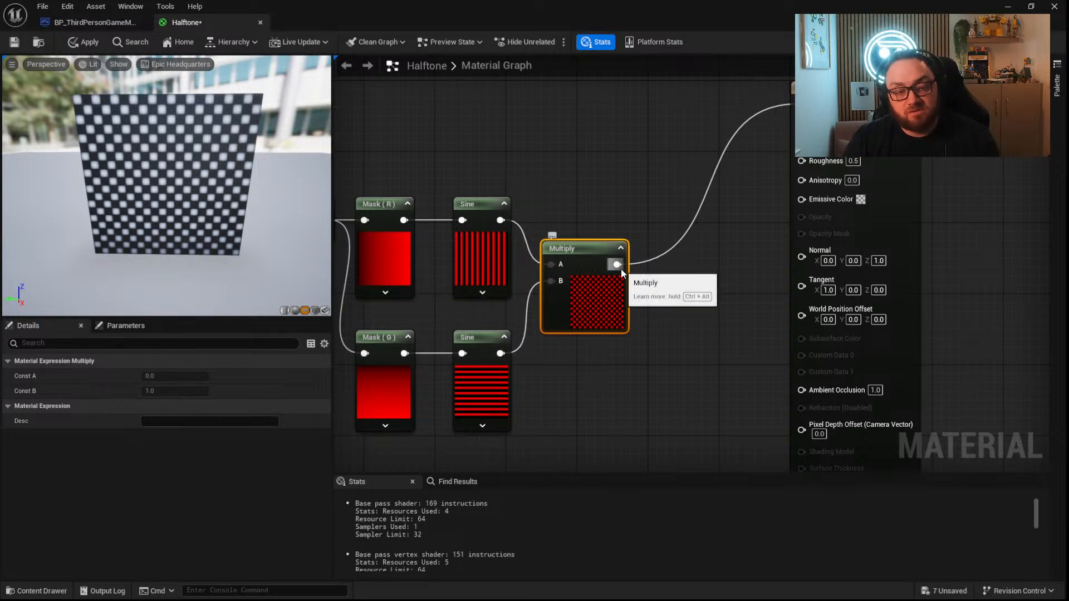
Run the Multiply result into the Y input of a Step node with X set to 0.5, and connect it to Base Color.
left_click_drag(621, 271, 647, 278)
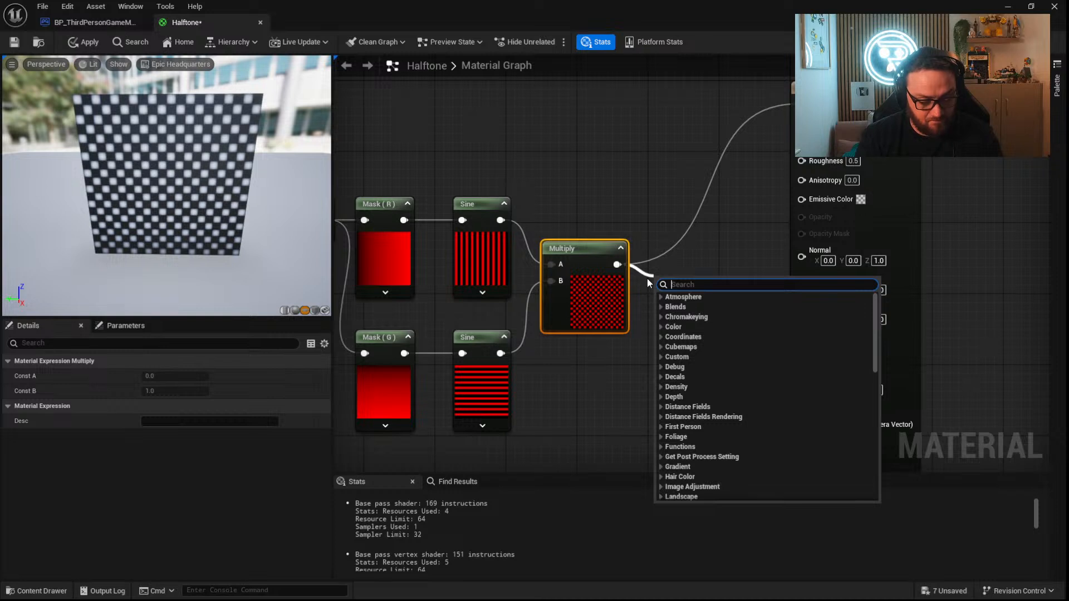
type("step")
key("Return")
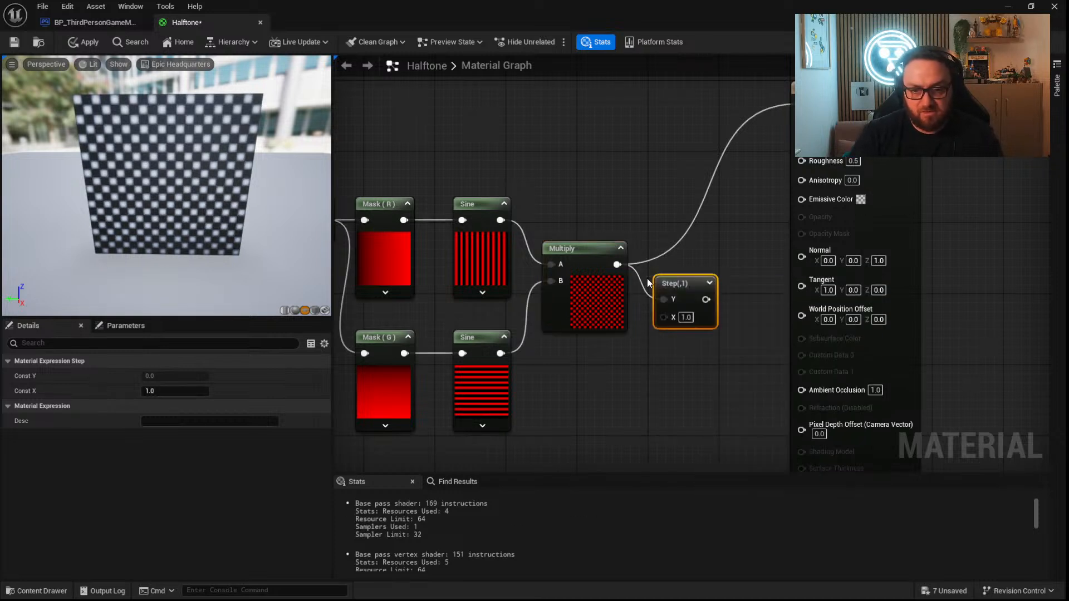
left_click(685, 318)
key("BackSpace")
type("0.5")
key("Return")
left_click_drag(706, 299, 791, 102)
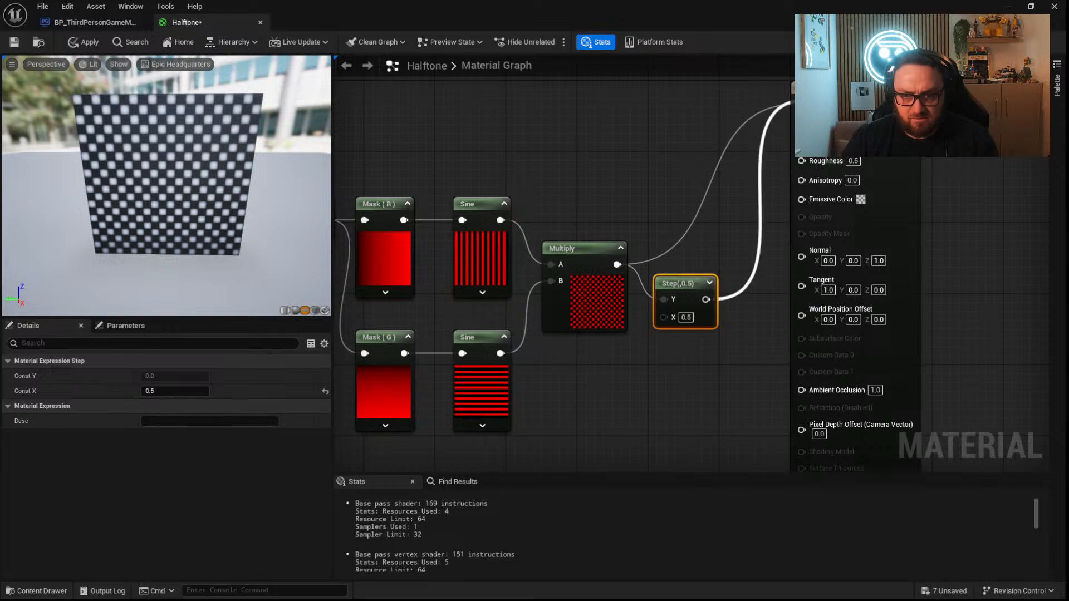
left_click_drag(687, 283, 681, 247)
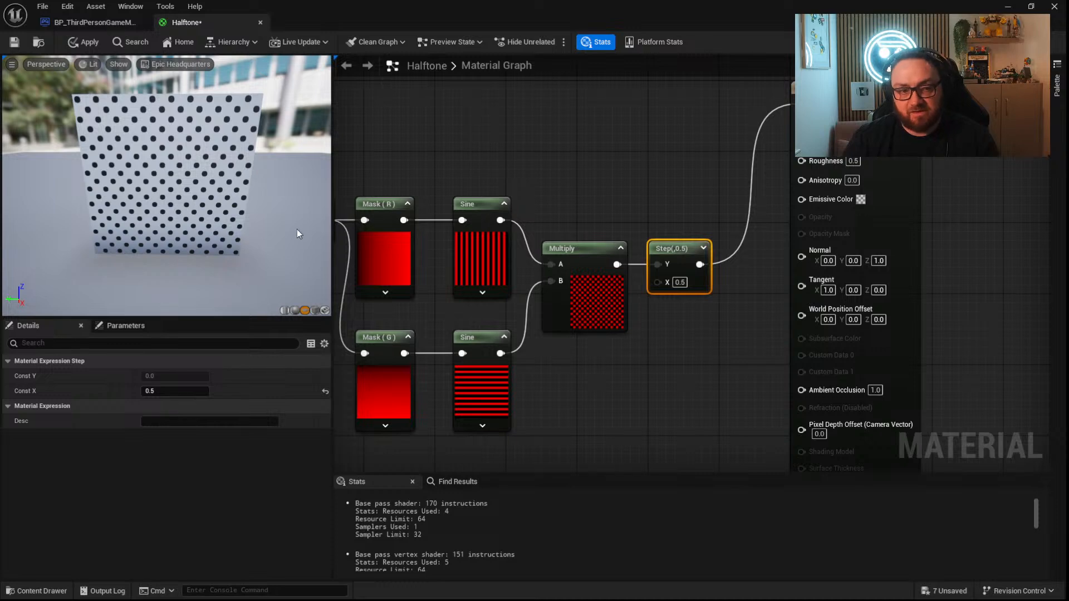
Move the material output node farther from the Step node to make room in the graph.
right_click_drag(643, 351, 609, 316)
left_click_drag(653, 224, 663, 228)
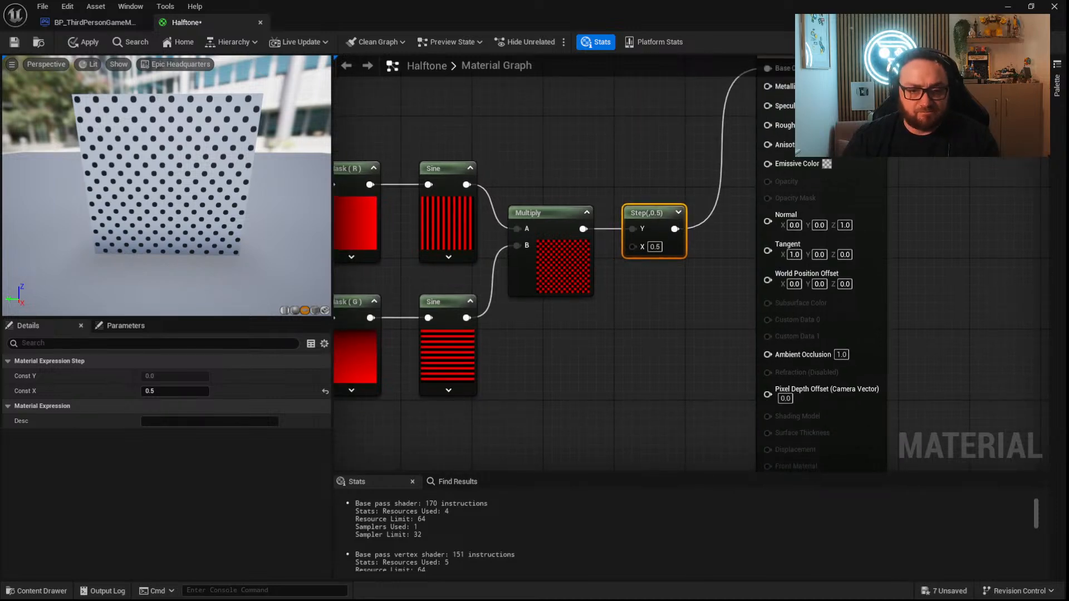
right_click_drag(670, 319, 551, 299)
left_click_drag(764, 286, 895, 295)
right_click_drag(523, 303, 747, 270)
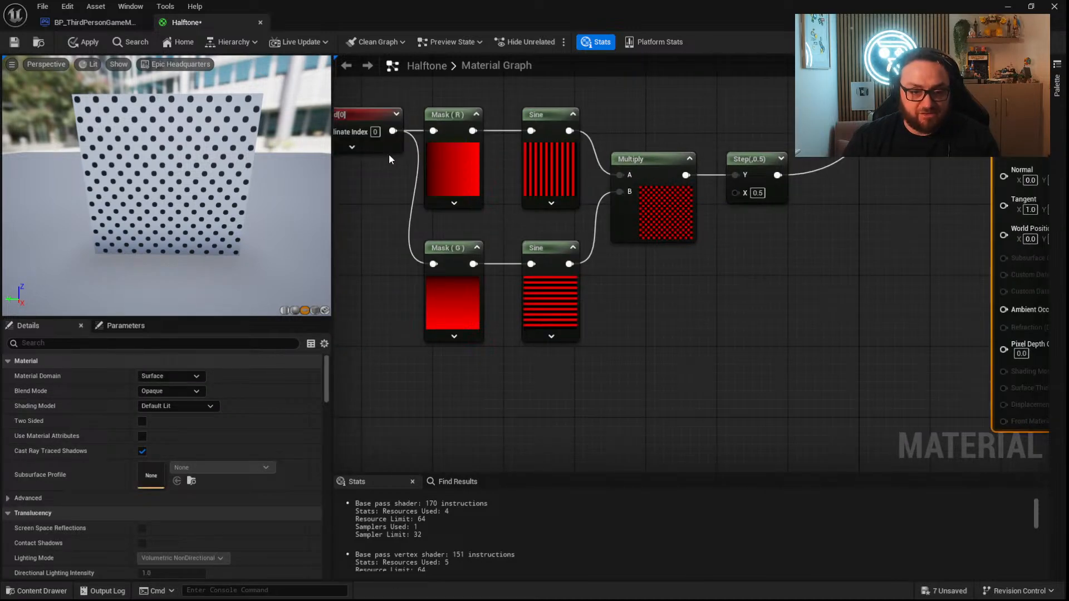
Duplicate the TexCoord node below the Sine nodes and route it through a new ComponentMask into the Step node's X input.
right_click_drag(392, 157, 491, 165)
left_click(457, 130)
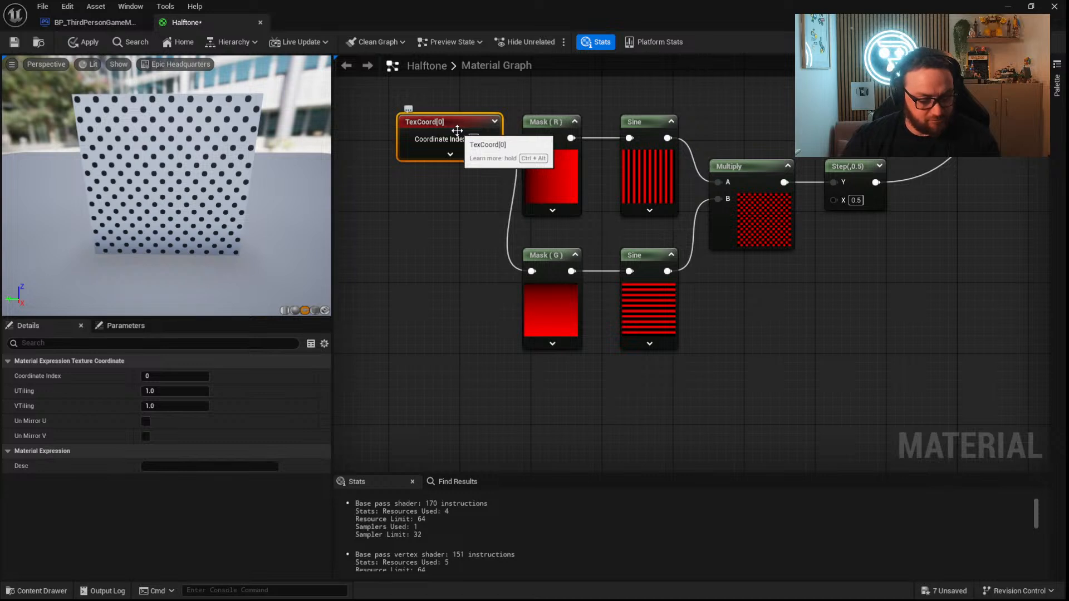
key("ctrl+d")
left_click_drag(683, 327, 781, 396)
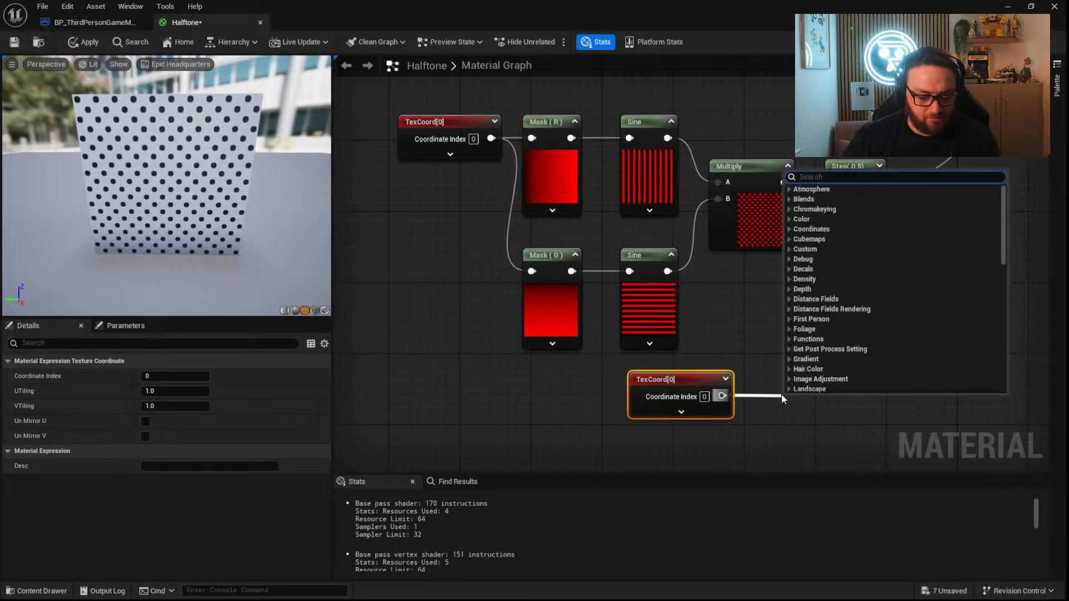
type("mask")
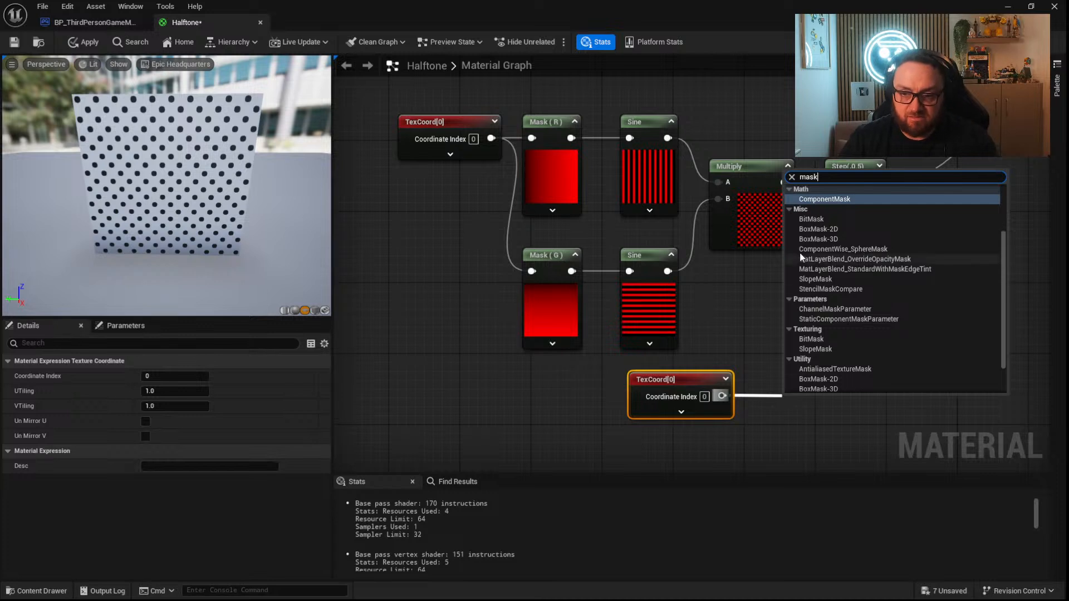
left_click(824, 199)
left_click_drag(826, 405, 833, 199)
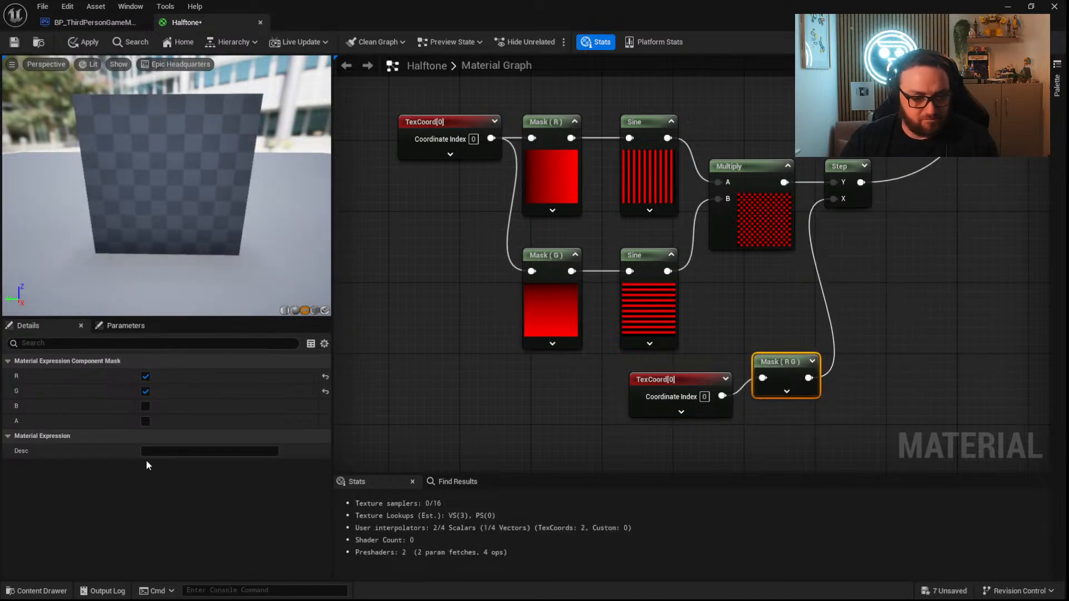
Limit the lower ComponentMask feeding the Step node to the R channel only.
left_click(146, 392)
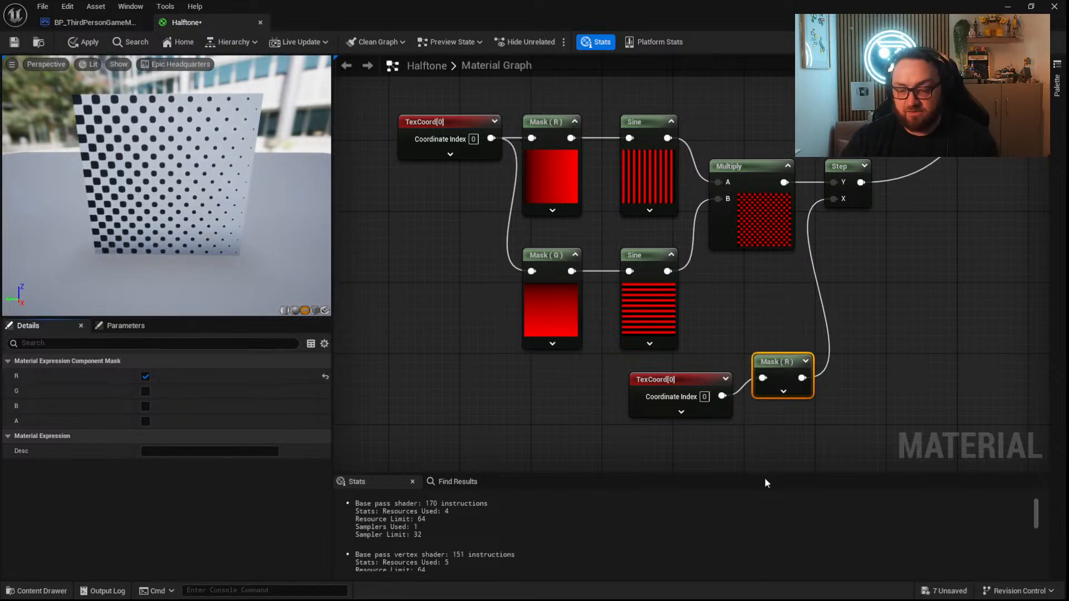
right_click_drag(893, 390, 688, 404)
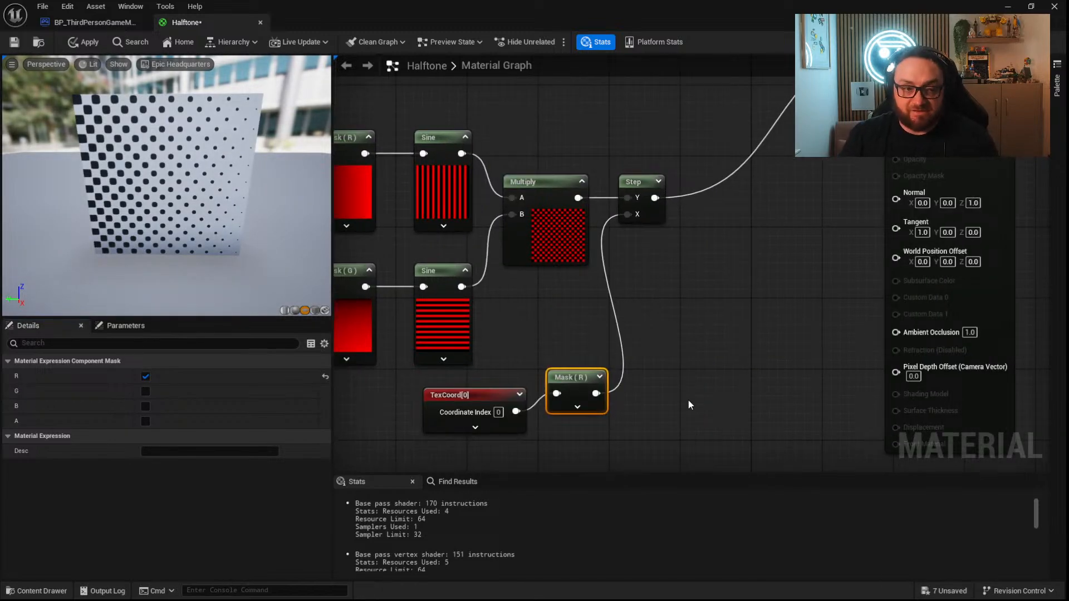
right_click_drag(817, 219, 738, 280)
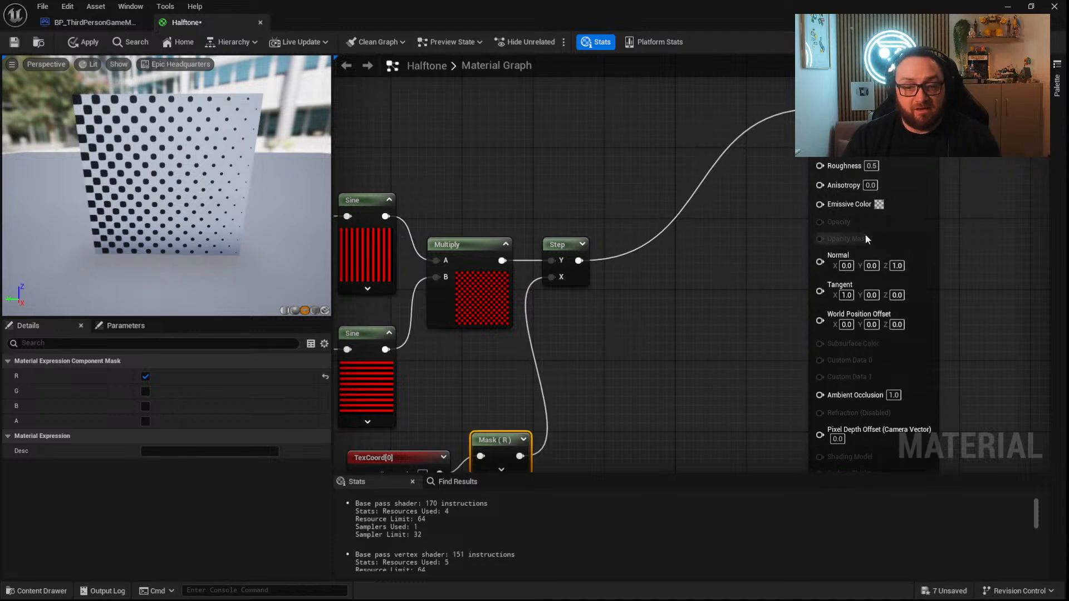
right_click_drag(583, 344, 696, 258)
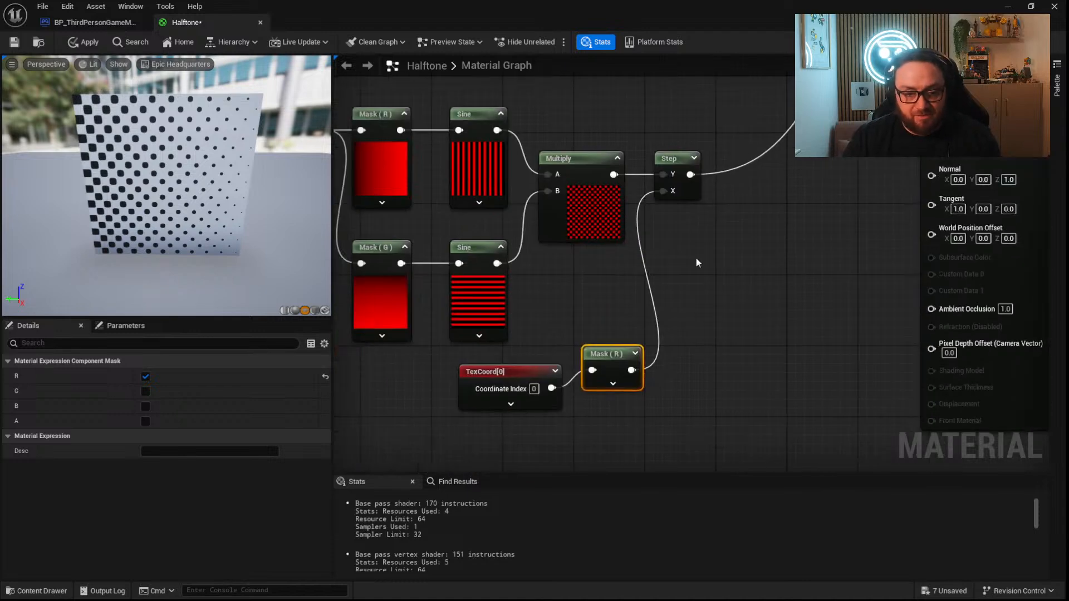
Disconnect the lower mask from the Step node's X input and set the material domain to Light Function.
left_click(664, 191, "alt")
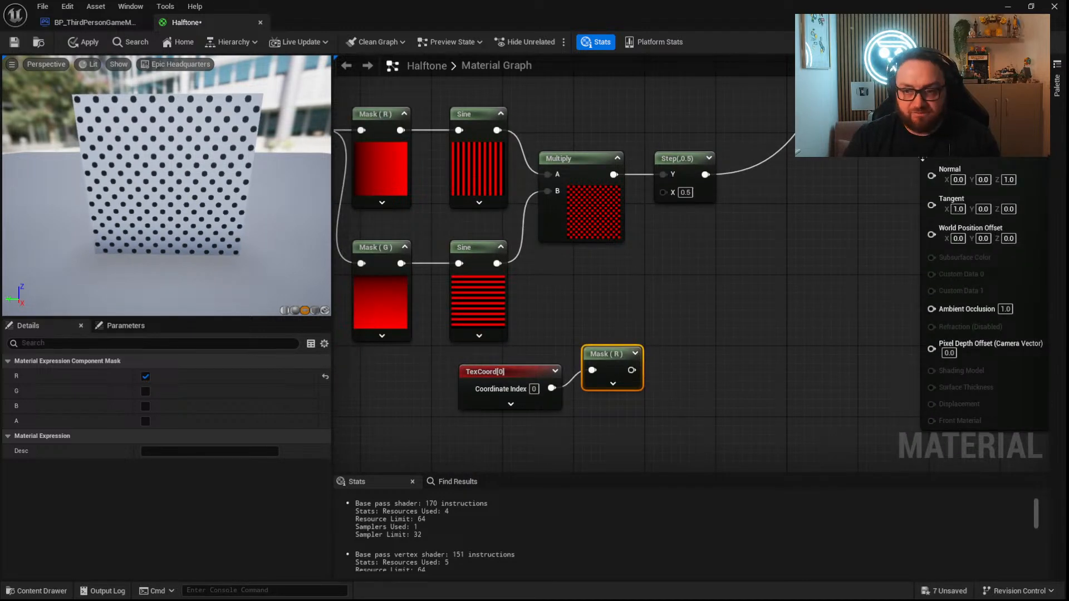
right_click_drag(770, 301, 433, 374)
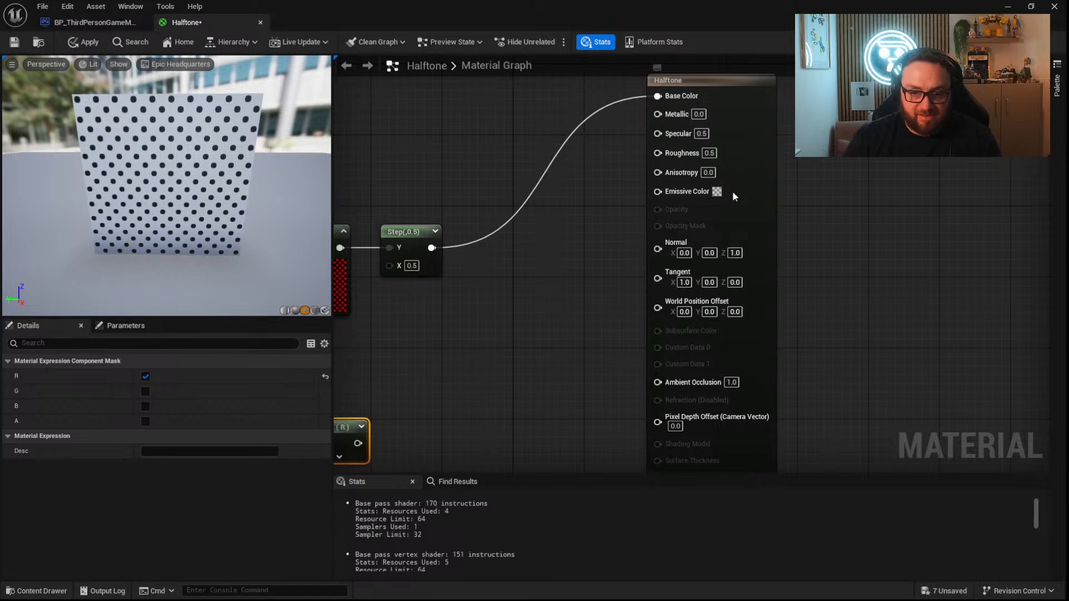
left_click(733, 190)
left_click(170, 376)
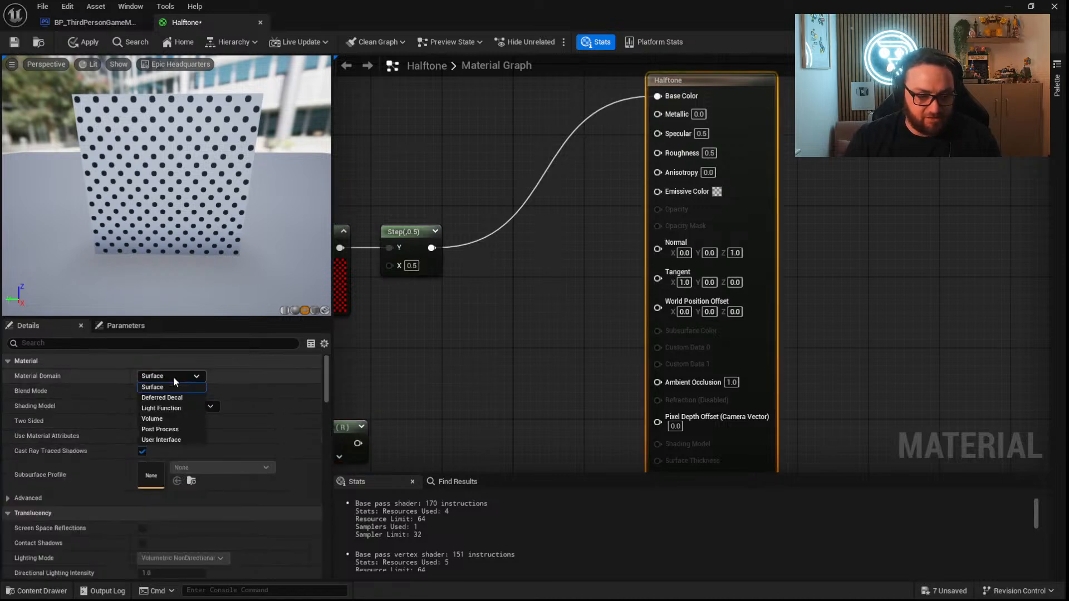
left_click(171, 408)
Route the Step output through a OneMinus (1-x) node into Emissive Color.
left_click_drag(431, 248, 675, 184)
right_click_drag(414, 261, 581, 279)
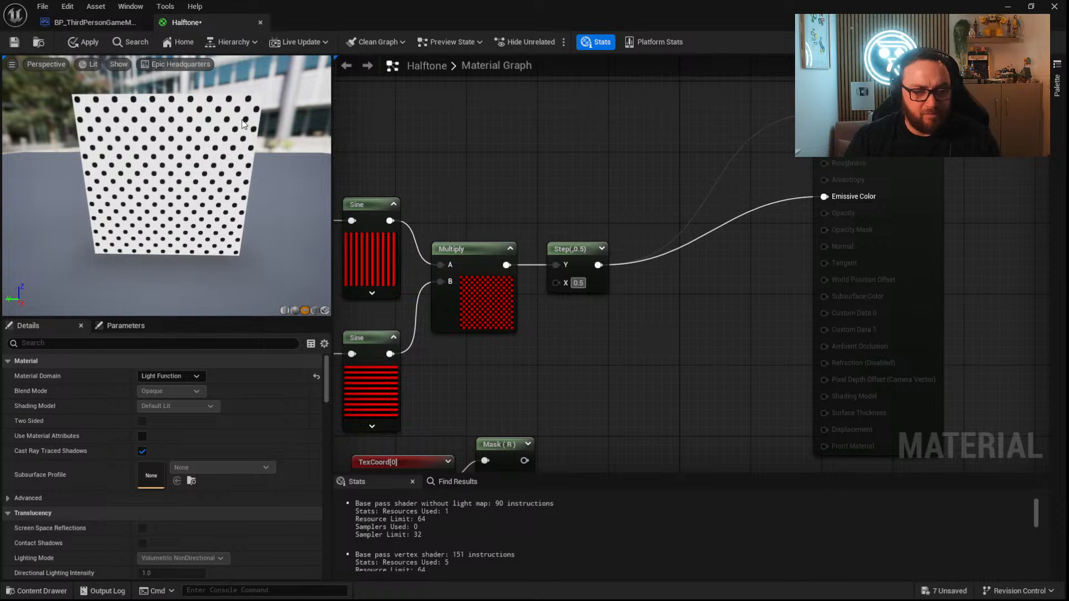
left_click_drag(598, 265, 824, 196)
type("1-")
key("Return")
left_click_drag(640, 281, 689, 255)
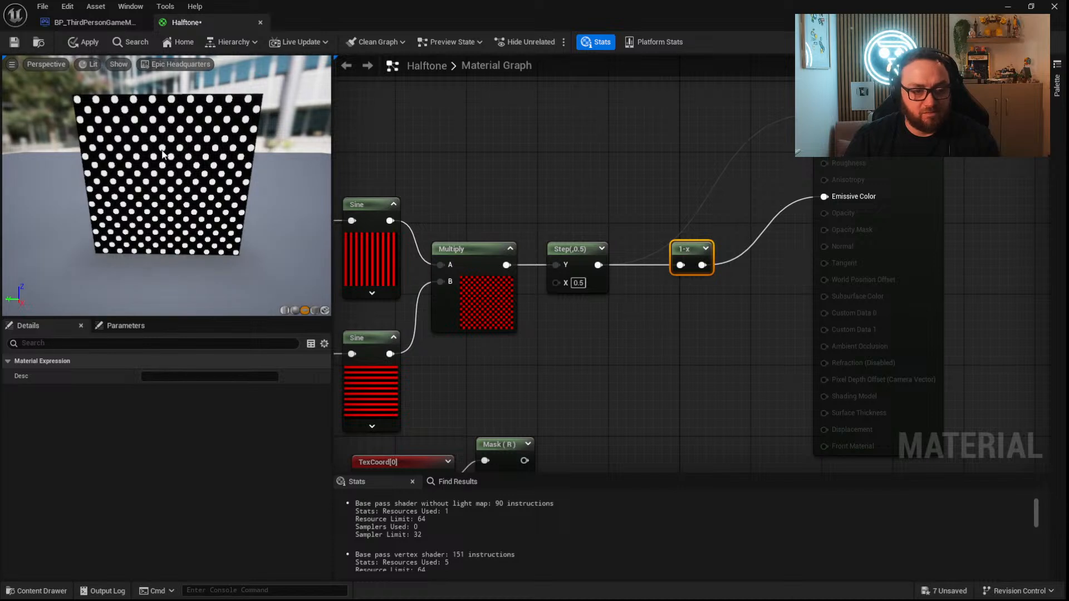
Review the halftone graph node by node: the R and G masks, Sine nodes, Multiply and Step.
right_click_drag(595, 372, 740, 247)
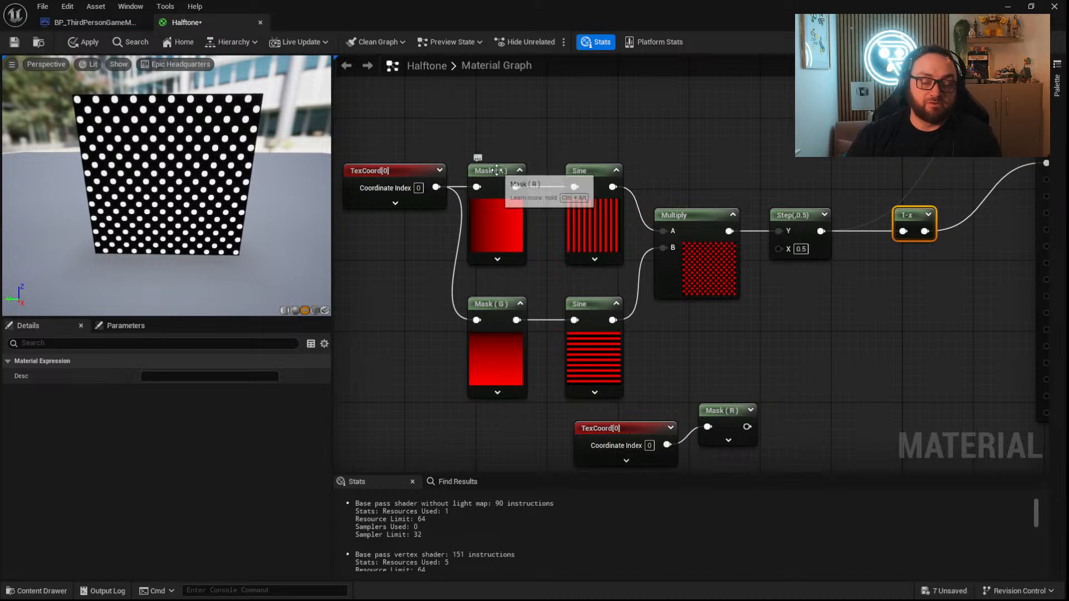
left_click(496, 217)
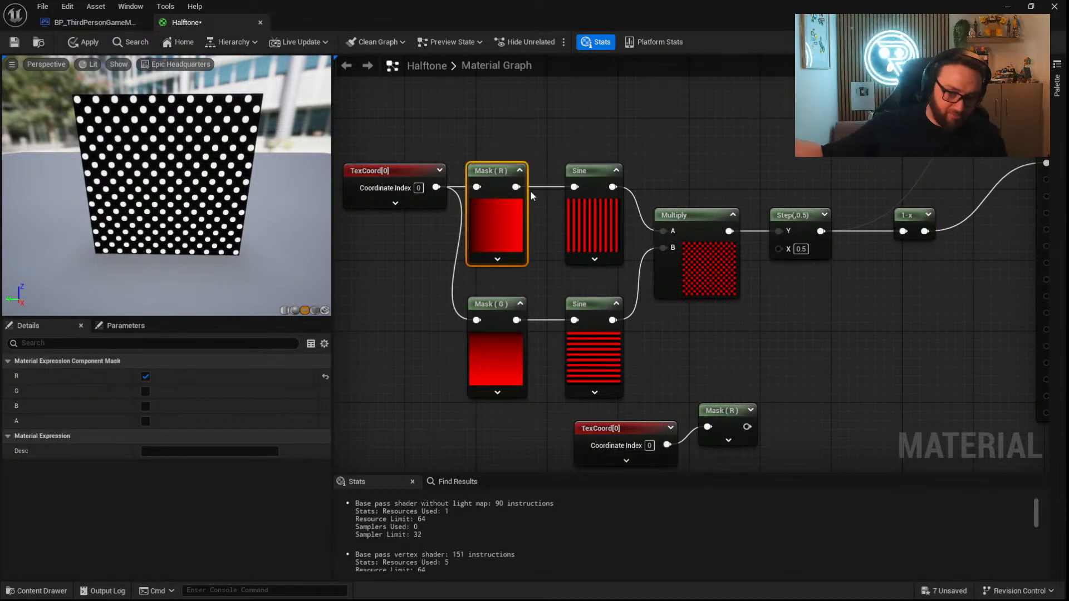
left_click(617, 229)
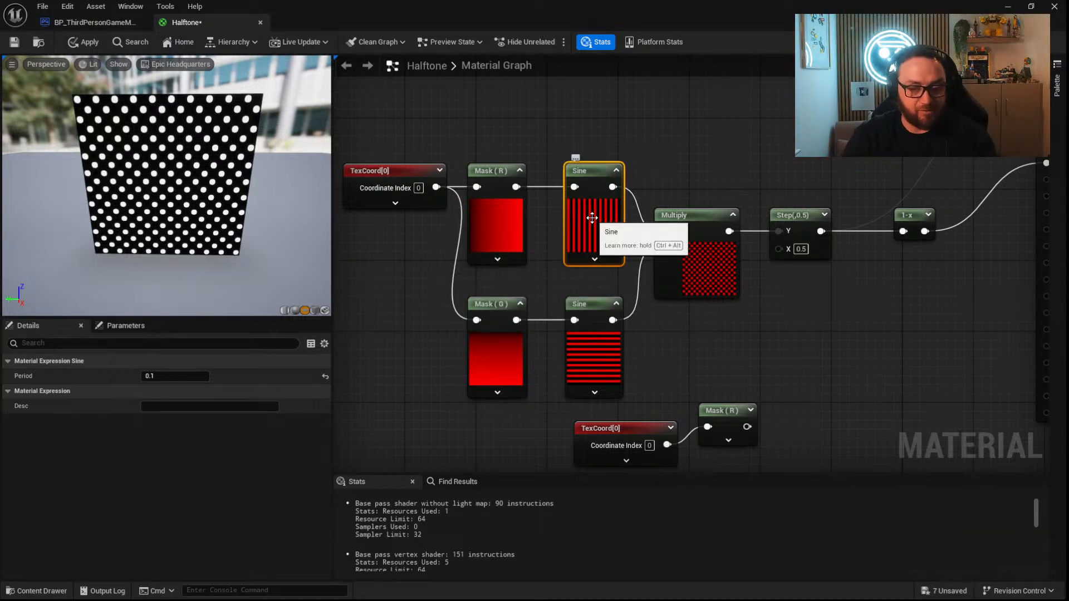
left_click(495, 360)
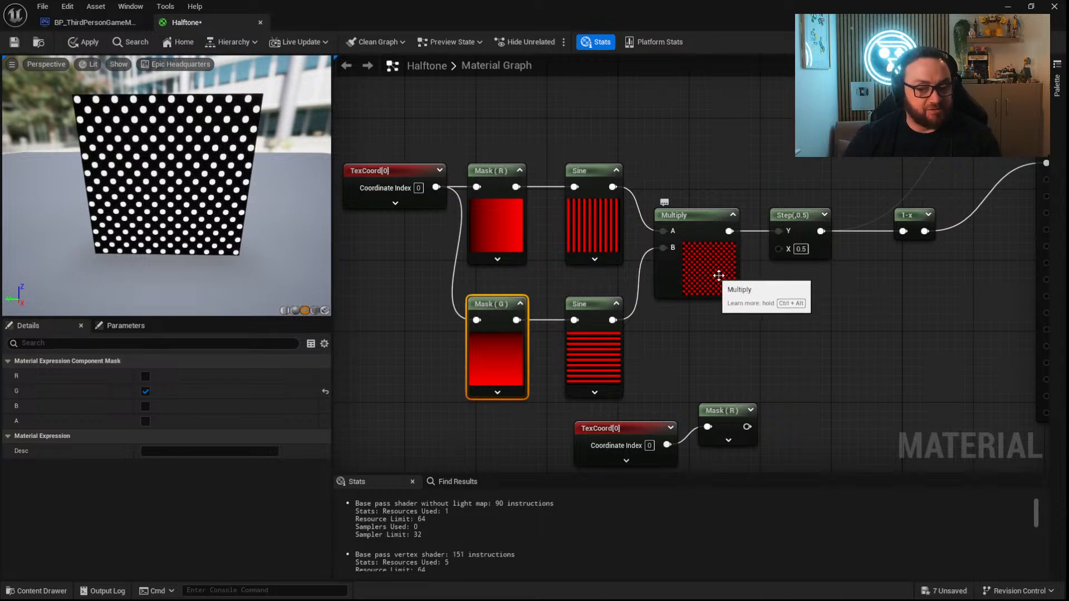
right_click_drag(746, 275, 692, 305)
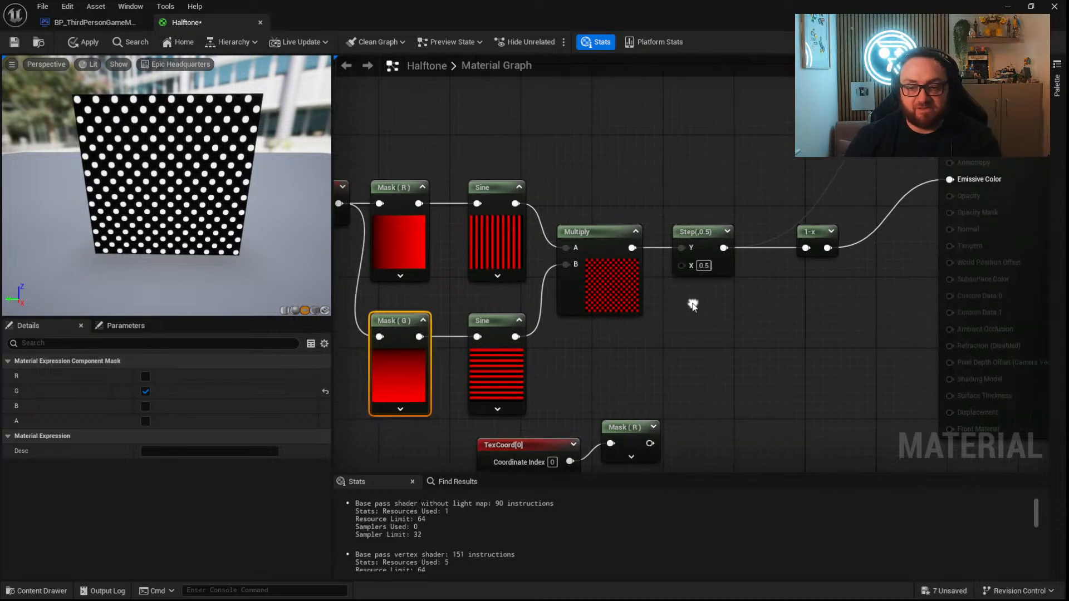
left_click(708, 240)
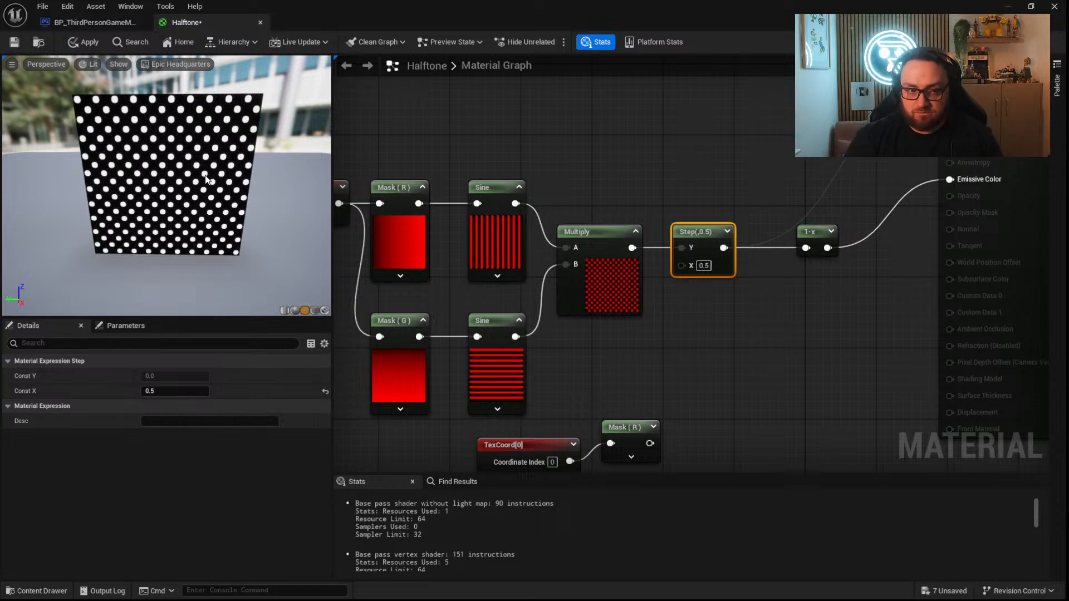
right_click_drag(749, 307, 569, 312)
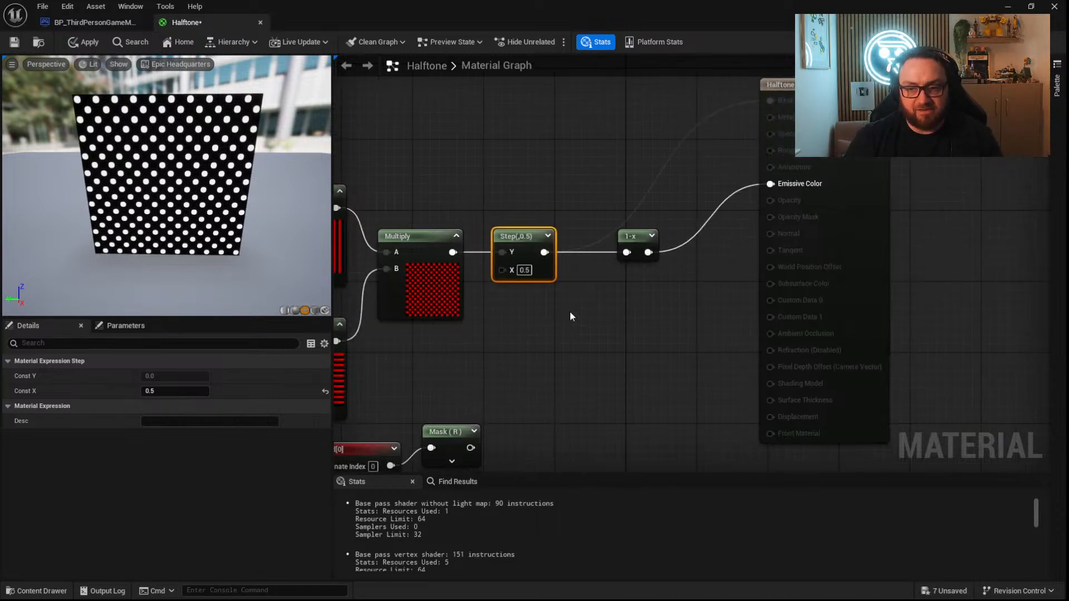
Apply the Halftone material changes and return to the ThirdPersonMap level.
left_click(84, 41)
left_click(14, 589)
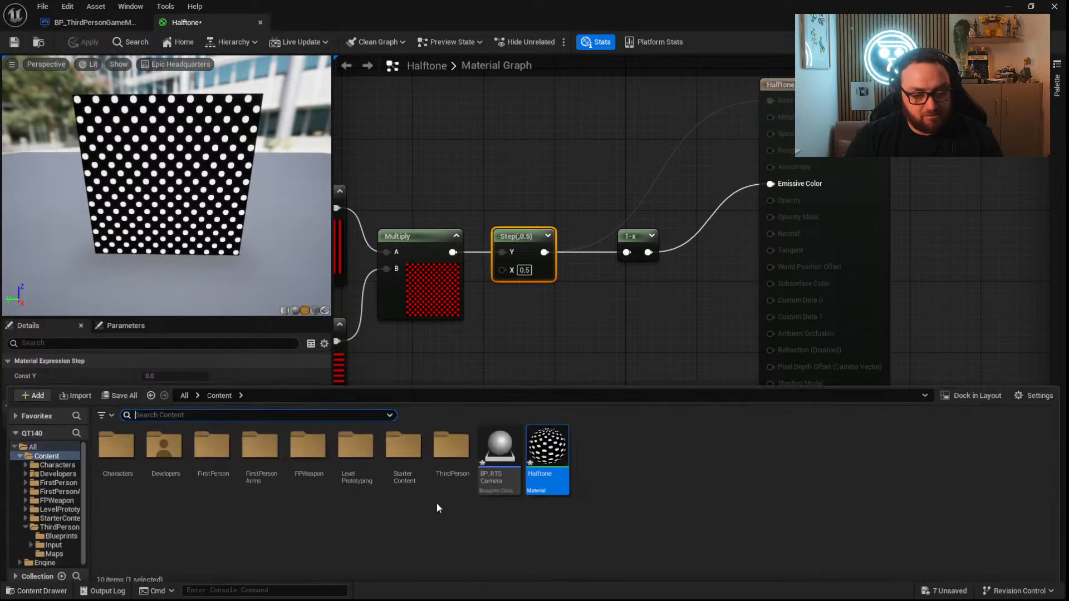
left_click(1007, 7)
Place a Spot Light on the floor beside the long dark wall.
right_click_drag(478, 251, 568, 339)
left_click(168, 42)
mouse_move(196, 158)
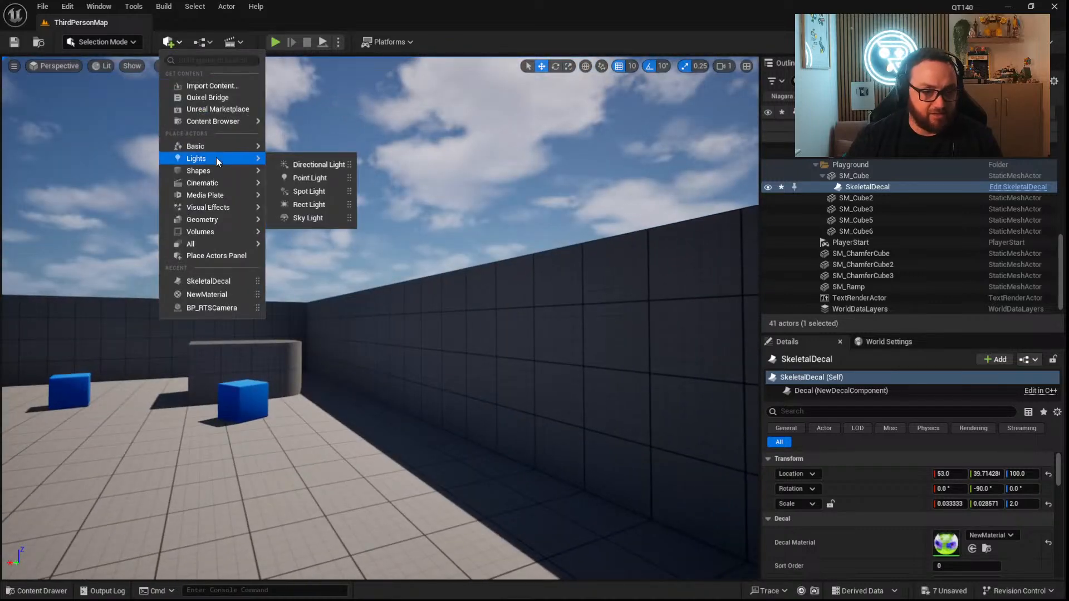
left_click_drag(295, 190, 421, 498)
Rotate the spot light to face the wall and raise it to a Z location of about 290.
key("e")
left_click_drag(401, 417, 451, 397)
key("w")
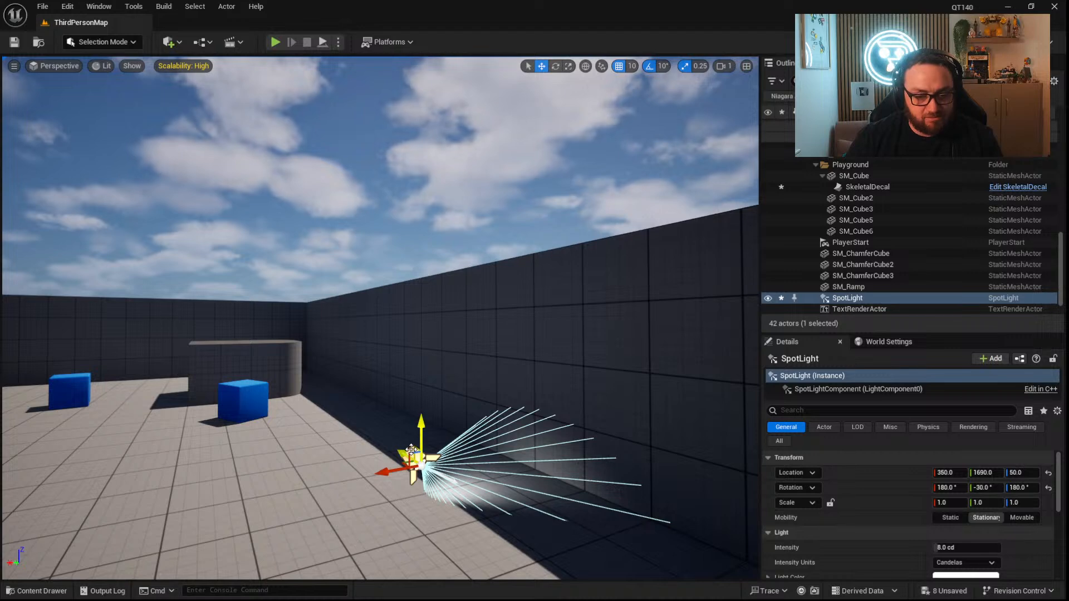
left_click_drag(411, 448, 406, 299)
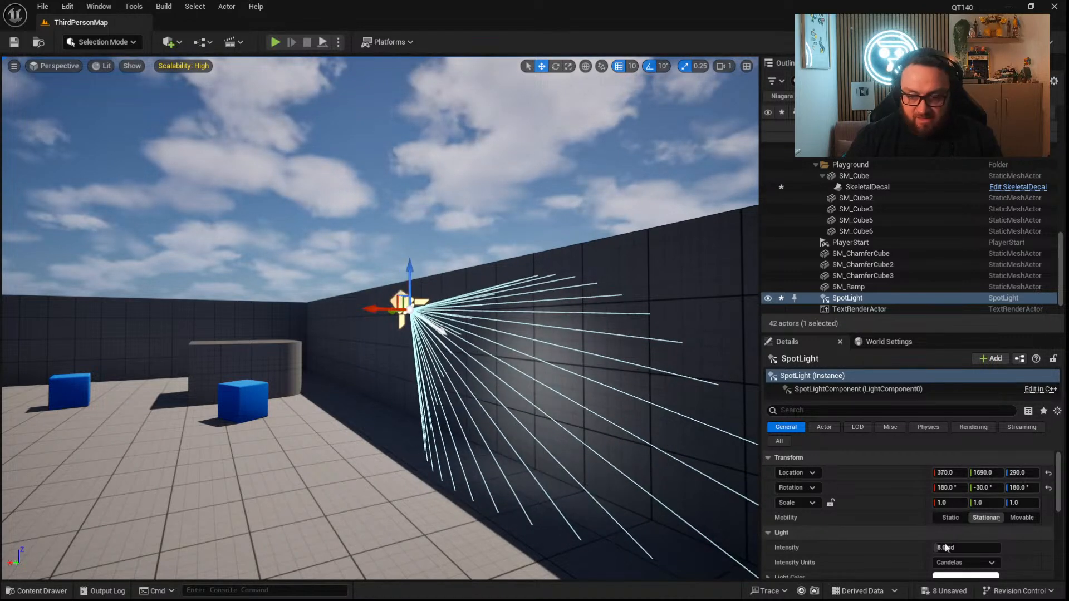
Assign the Halftone material as the spot light's Light Function Material.
scroll(924, 546, "down", 8)
left_click(804, 409)
type("light fun")
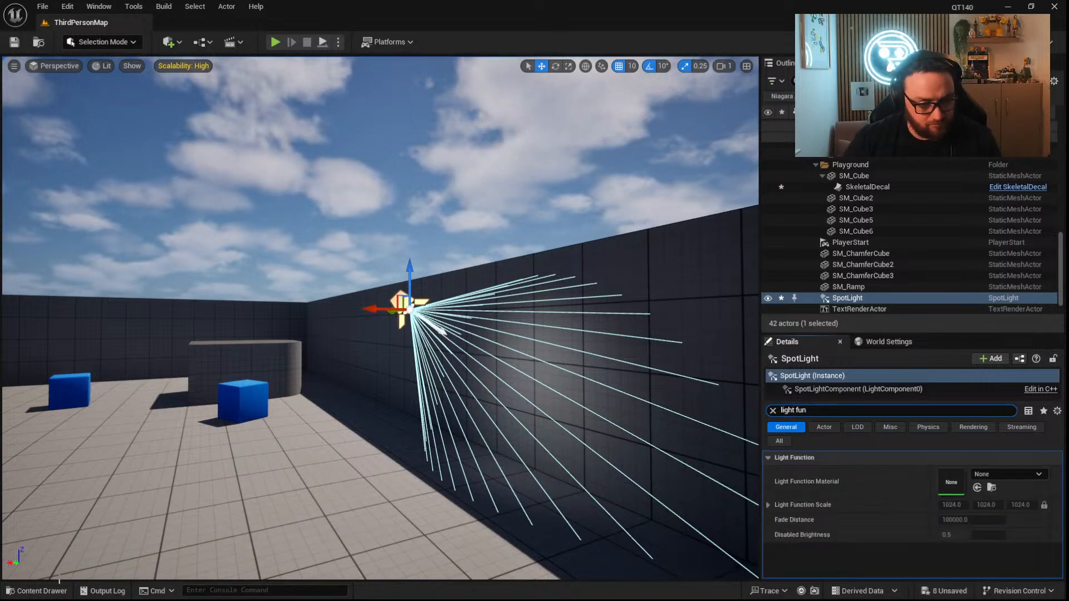
key("ctrl+space")
left_click(547, 465)
key("ctrl+space")
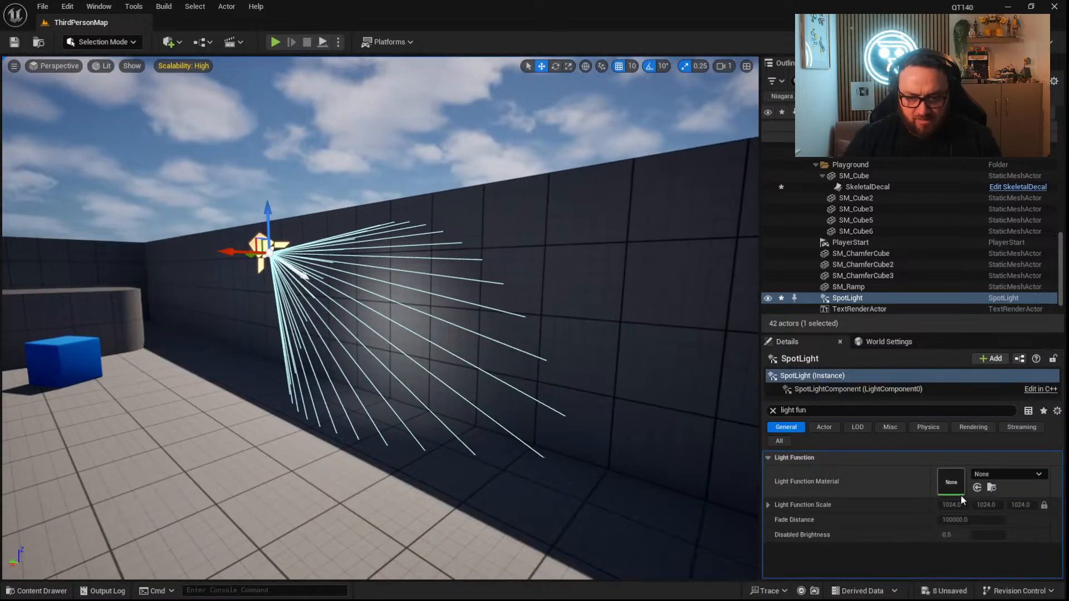
left_click(977, 488)
Examine the light pattern projected onto the wall from close up.
mouse_move(478, 459)
right_mouse_down()
mouse_move(534, 461)
mouse_move(507, 459)
mouse_move(529, 473)
mouse_move(462, 459)
right_mouse_up()
key("w")
key("s")
mouse_move(469, 372)
right_mouse_down()
mouse_move(523, 395)
mouse_move(469, 372)
right_mouse_up()
key("a")
key("d")
scroll(468, 373, "up", 3)
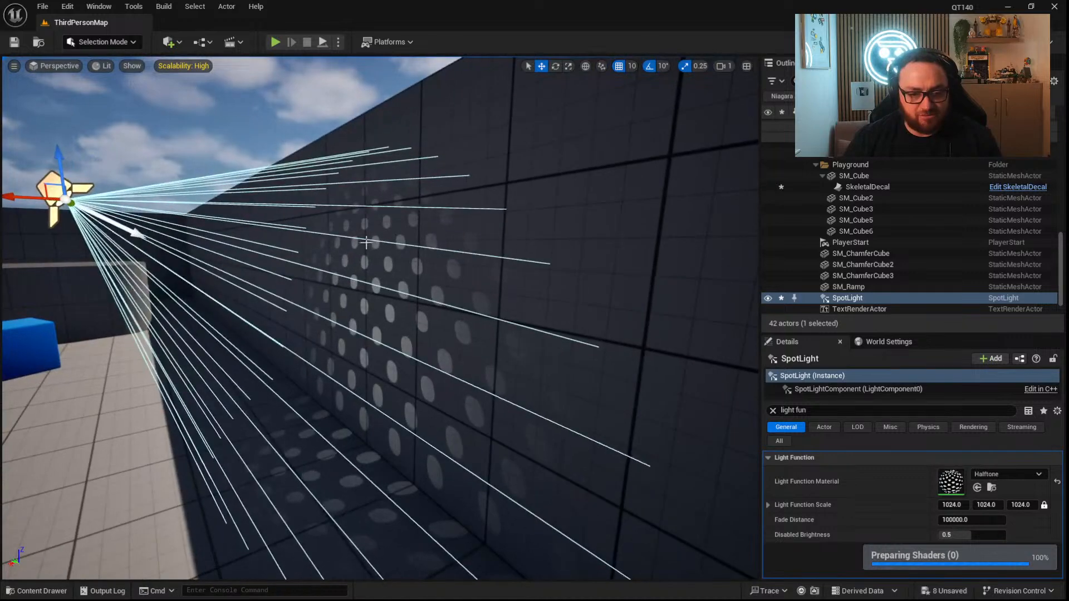
Reopen the Halftone material and set the upper Sine node's period to 0.05.
double_click(954, 486)
right_click_drag(455, 370, 927, 334)
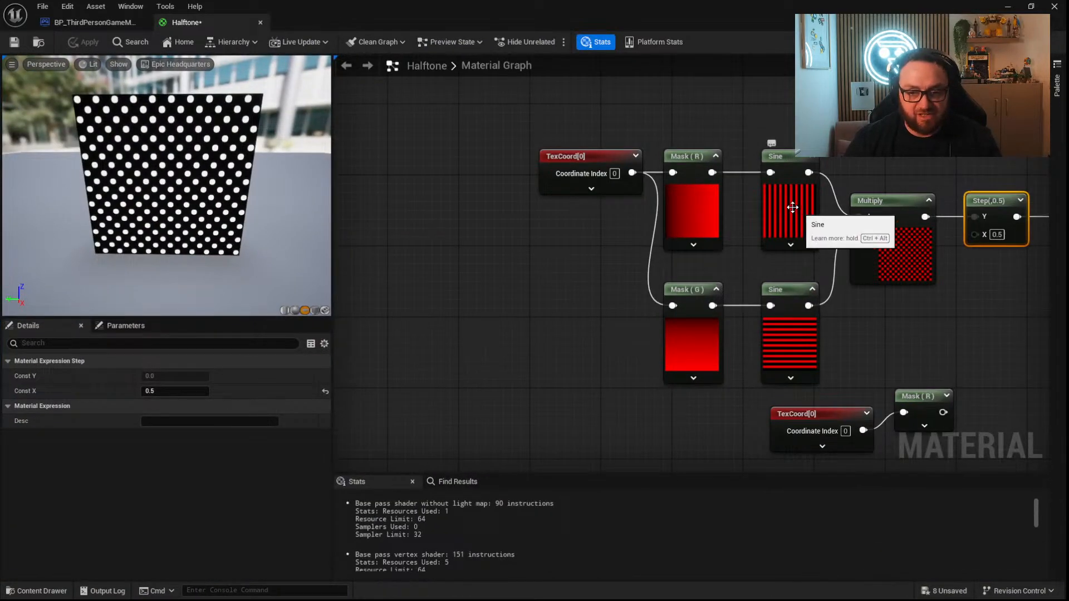
left_click(779, 192)
left_click(167, 375)
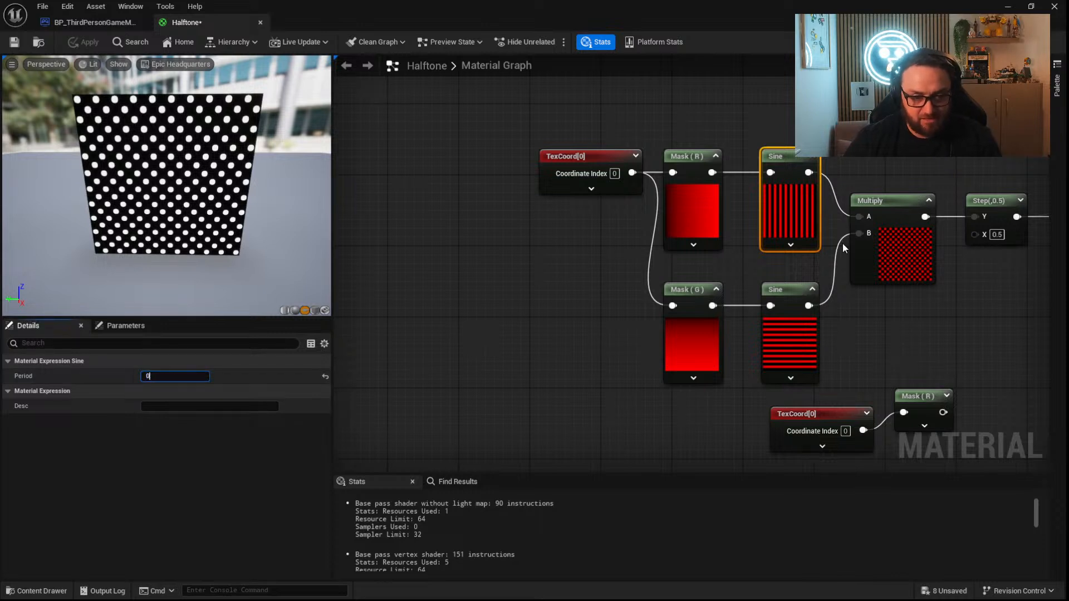
type("0.05")
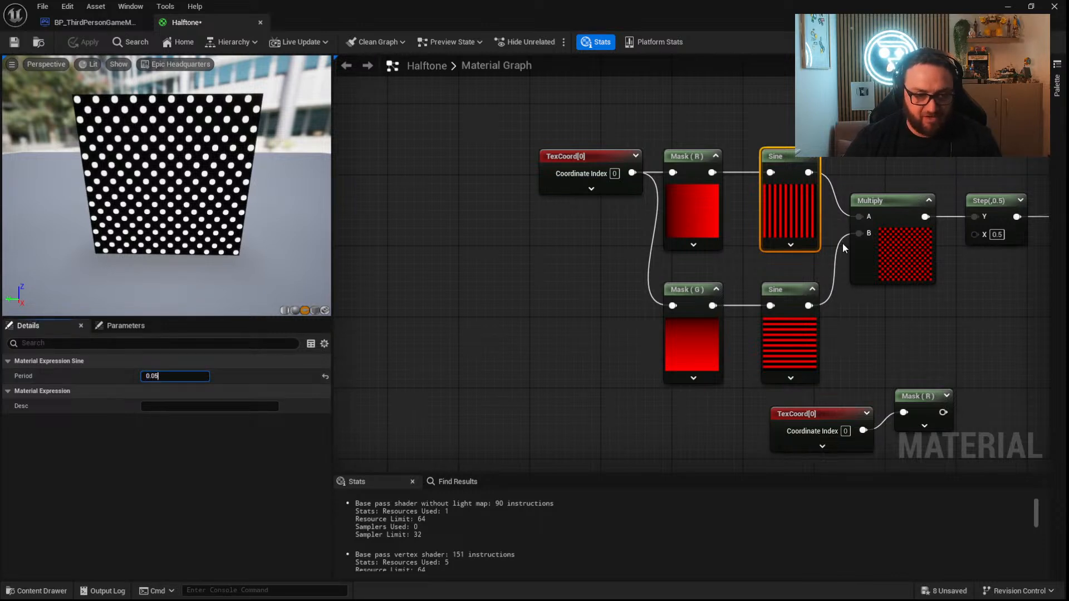
key("Tab")
Set the lower Sine node's period to 0.05.
left_click(785, 345)
left_click(180, 376)
type("0")
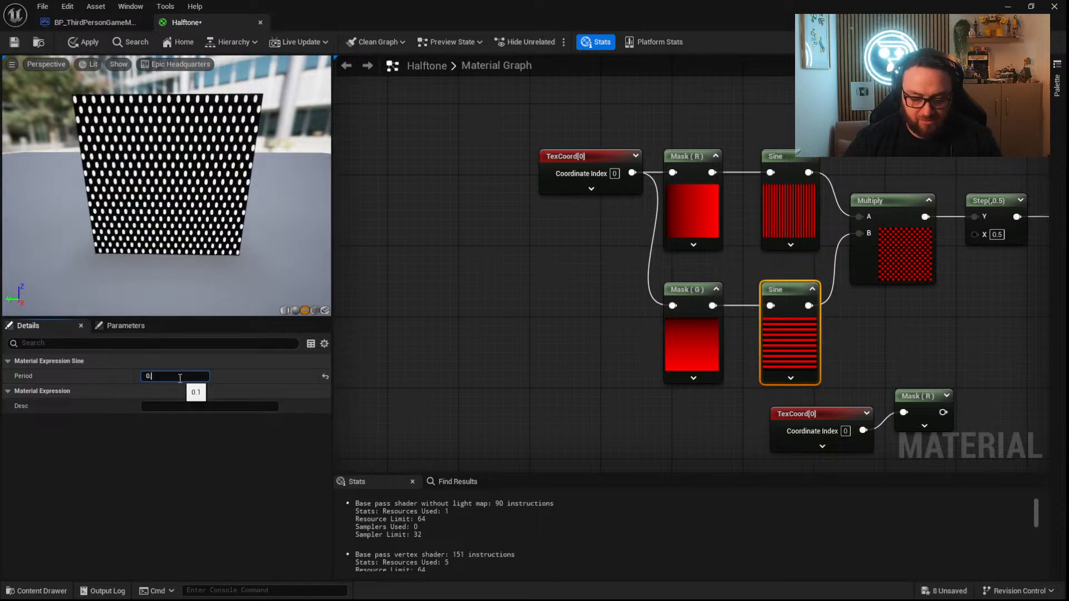
type(".05")
key("Return")
Apply the new Sine periods and return to the level to view the spot light on the wall.
left_click(83, 41)
left_click(1010, 9)
right_click_drag(473, 317, 423, 300)
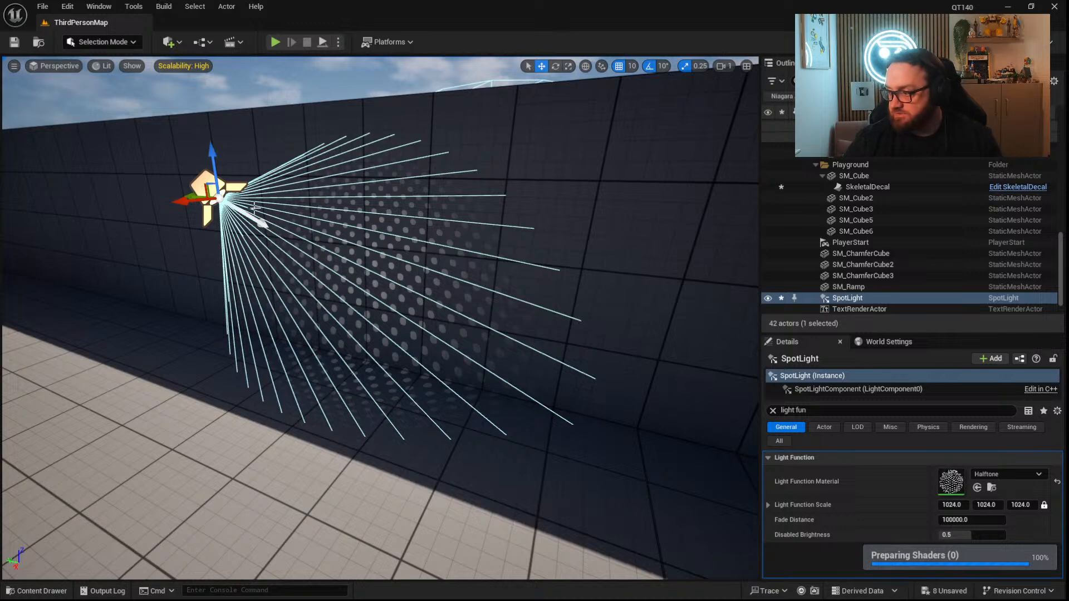
Lower the spot light beside the wall and inspect its projected dots up close.
left_click_drag(211, 146, 225, 201)
left_click_drag(201, 252, 128, 315)
scroll(279, 363, "down", 3)
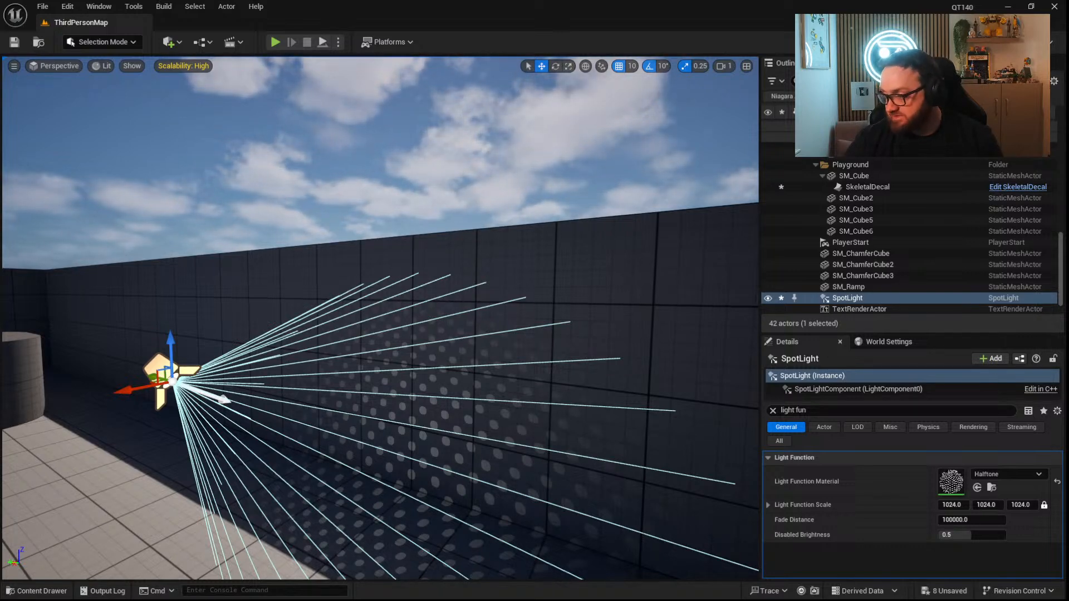
mouse_move(397, 448)
right_mouse_down()
mouse_move(473, 557)
mouse_move(495, 473)
mouse_move(383, 452)
mouse_move(409, 445)
right_mouse_up()
key("w")
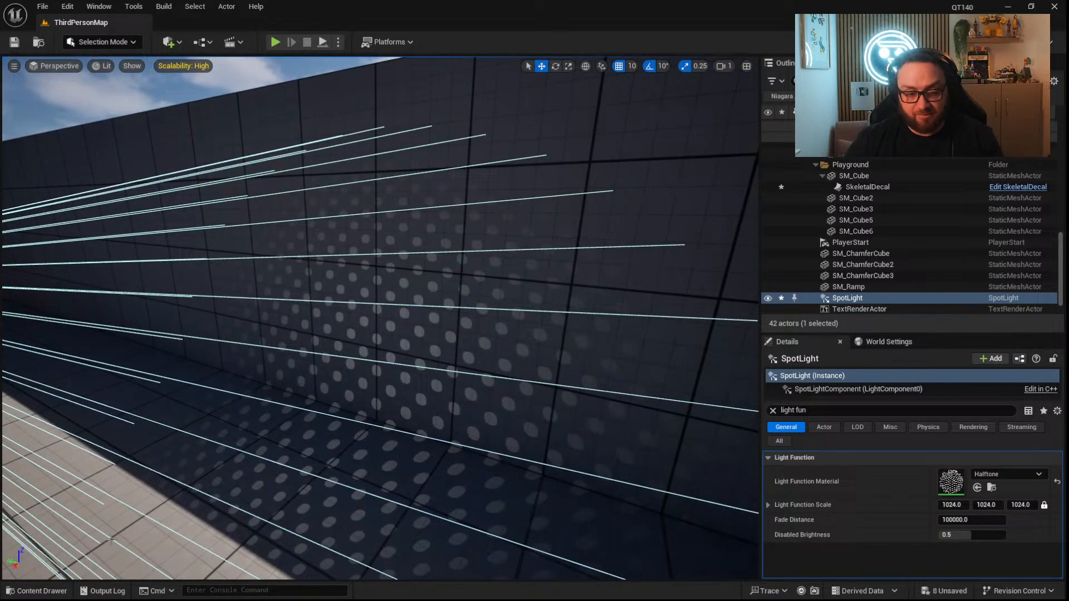
Reopen the Halftone material and shift the unconnected lower mask node slightly upward.
left_click(37, 591)
double_click(557, 447)
right_click_drag(656, 309, 438, 275)
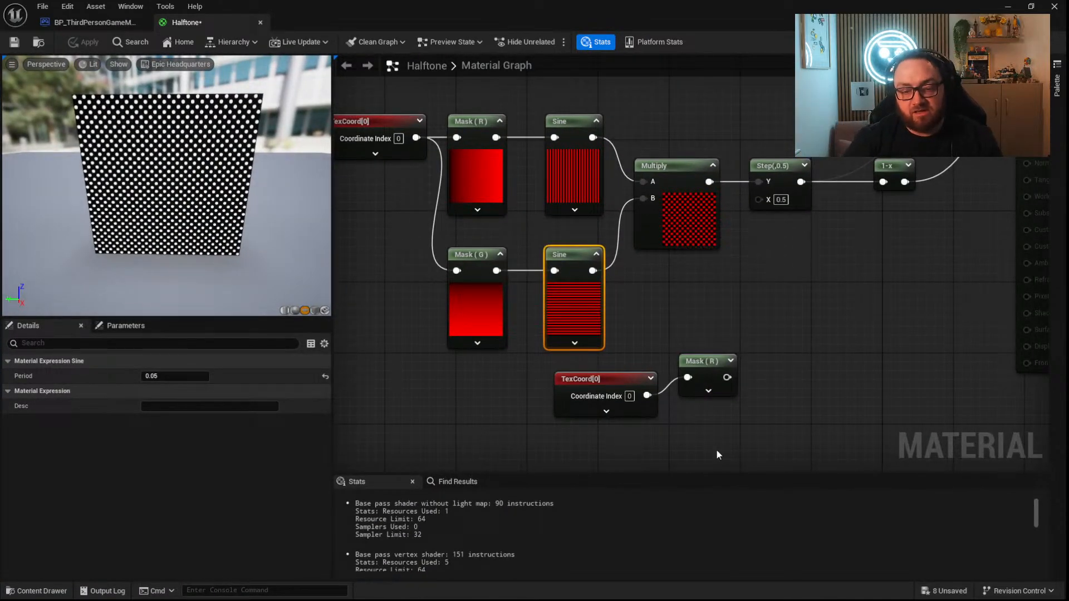
right_click_drag(716, 449, 635, 394)
mouse_move(640, 300)
left_mouse_down()
mouse_move(658, 291)
mouse_move(639, 294)
left_mouse_up()
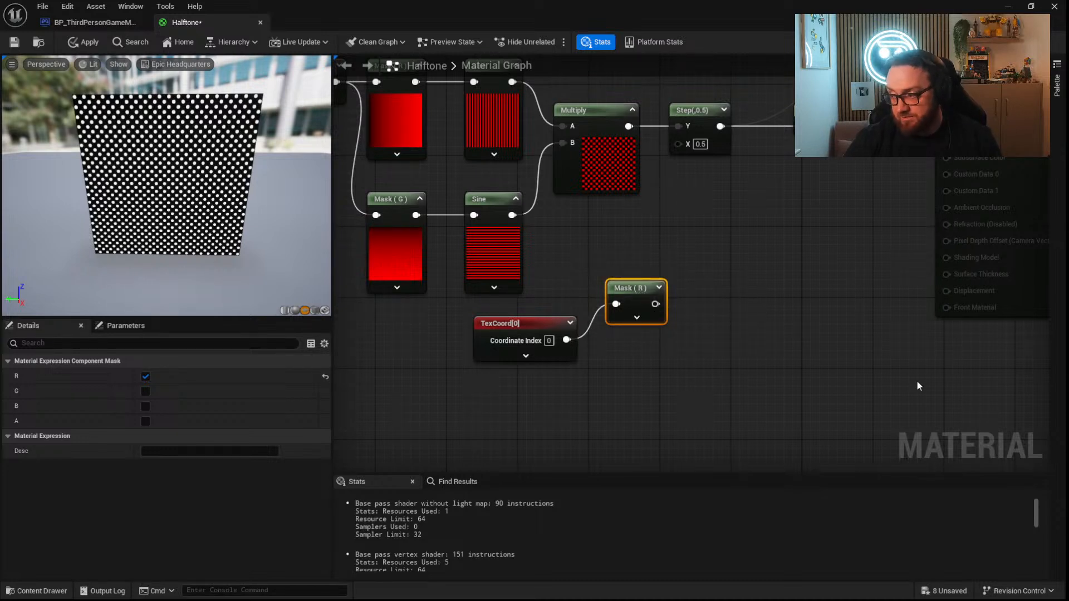
Review the finished graph from the TexCoord node through the 1-x node to Emissive Color.
right_click_drag(1025, 154, 867, 203)
left_click(660, 189)
left_click(652, 161)
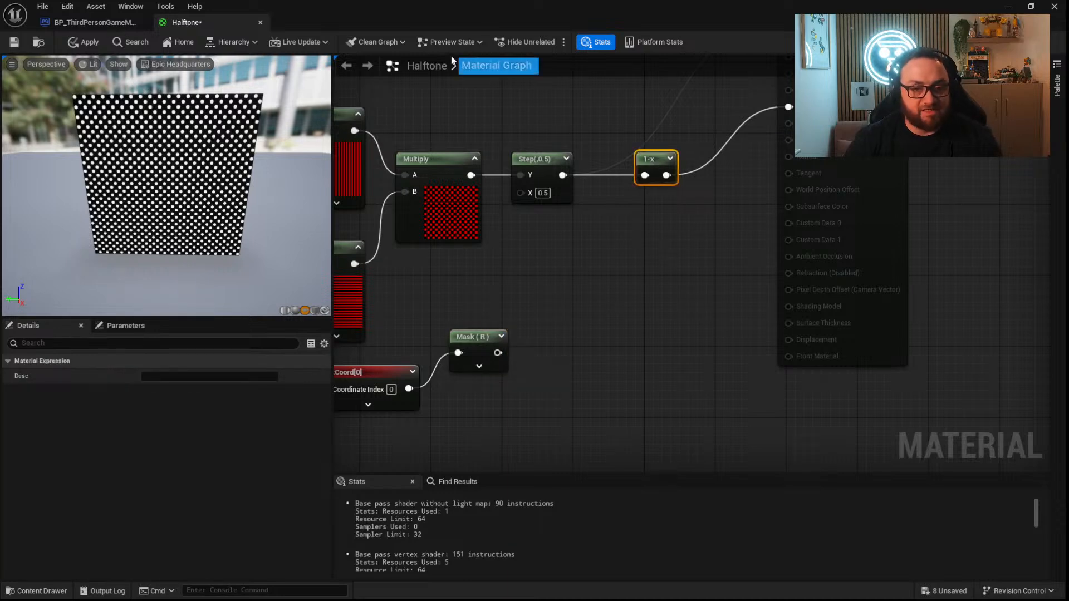
left_click_drag(442, 11, 548, 175)
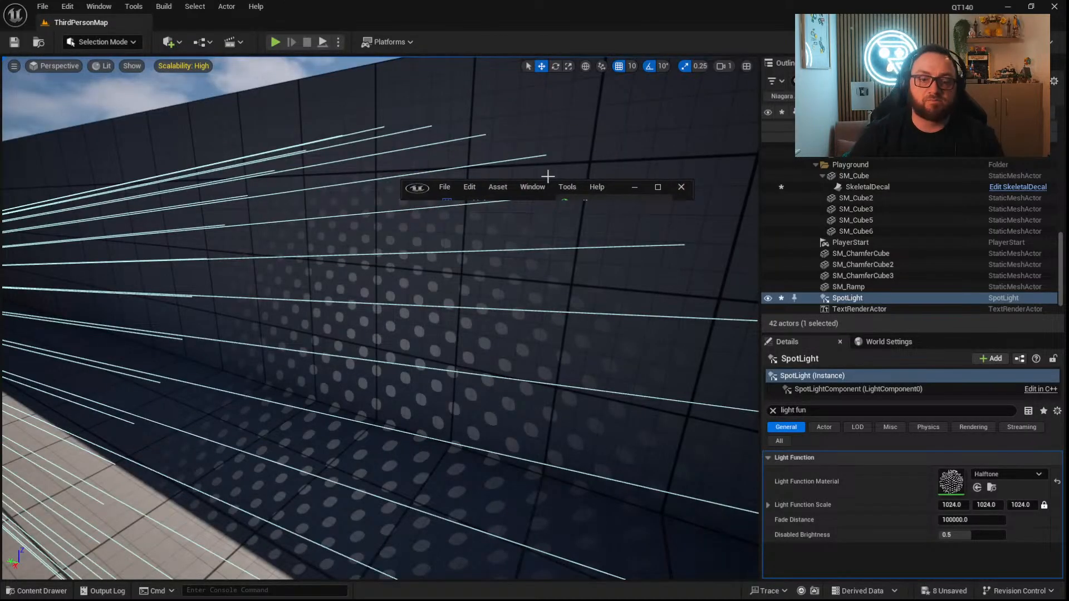
left_click(658, 187)
right_click_drag(541, 303, 1027, 301)
mouse_move(586, 116)
left_mouse_down()
mouse_move(439, 115)
mouse_move(576, 116)
left_mouse_up()
right_click_drag(797, 232, 336, 271)
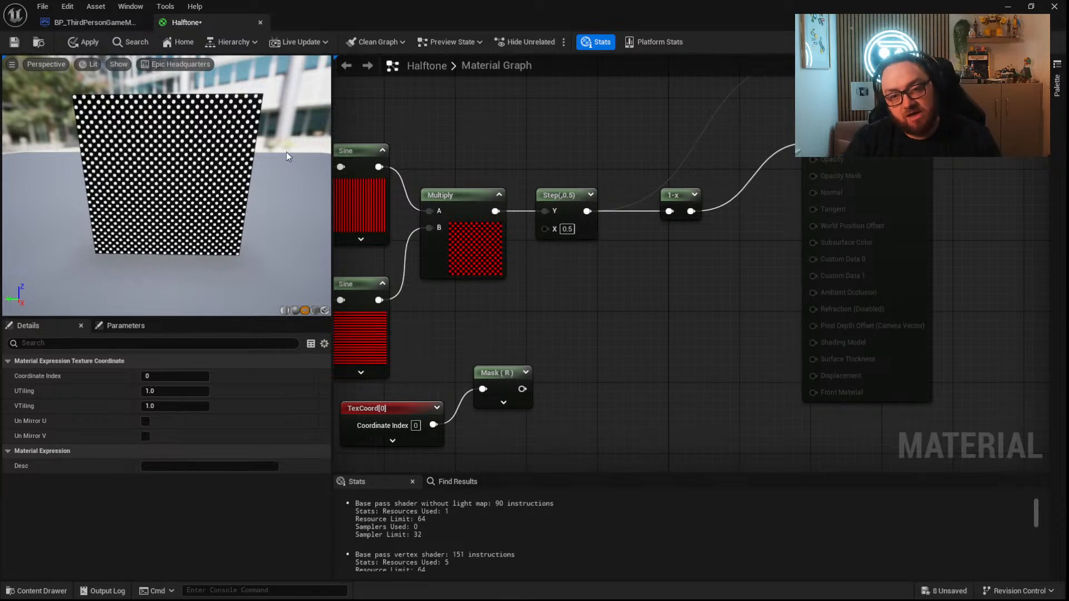
Multiply the 1-x output by a new Constant3Vector, wiring the vector into the Multiply node's B input.
right_click_drag(646, 279, 718, 300)
left_click_drag(763, 233, 783, 304)
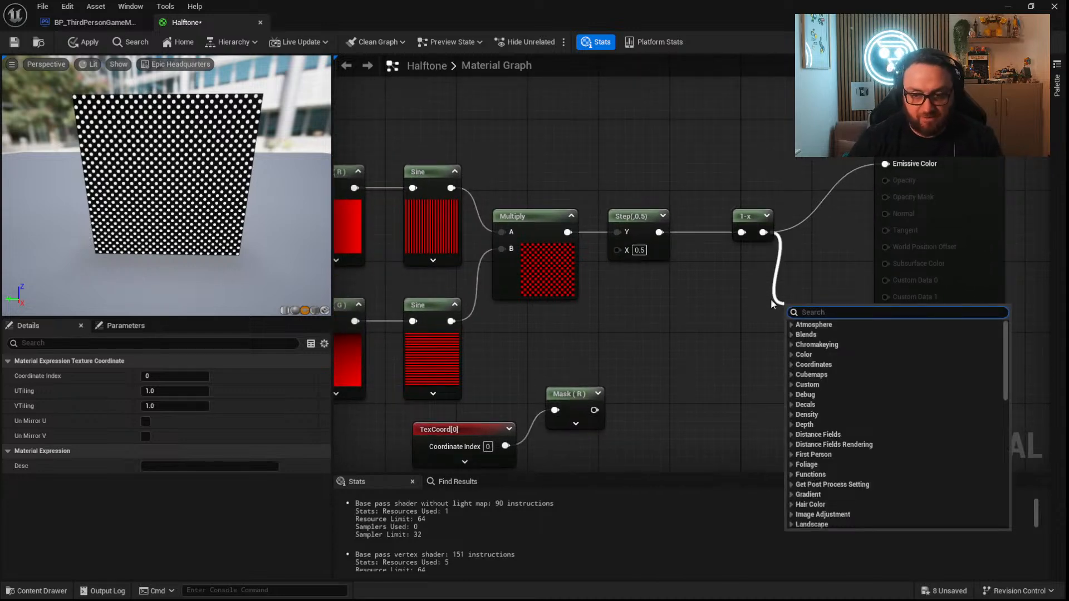
type("*")
key("Return")
key("3")
left_click(738, 350)
left_click_drag(778, 365, 657, 365)
left_click_drag(724, 374, 794, 345)
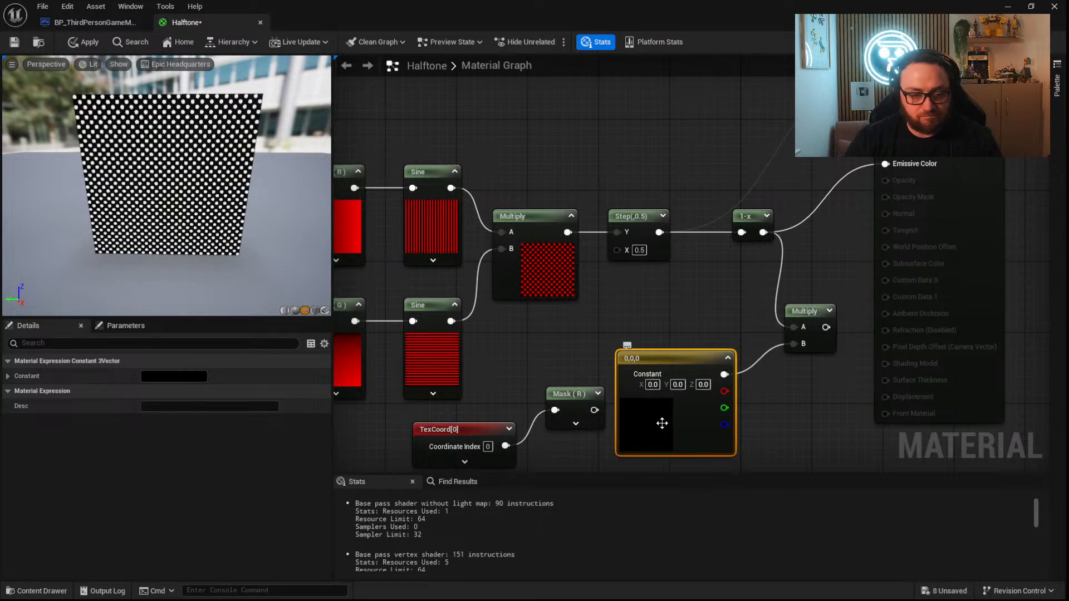
Color the constant vector orange (1.0, 0.209716, 0.0), feed the Multiply result into Emissive Color and apply the material.
double_click(661, 419)
left_click(781, 410)
left_click(814, 576)
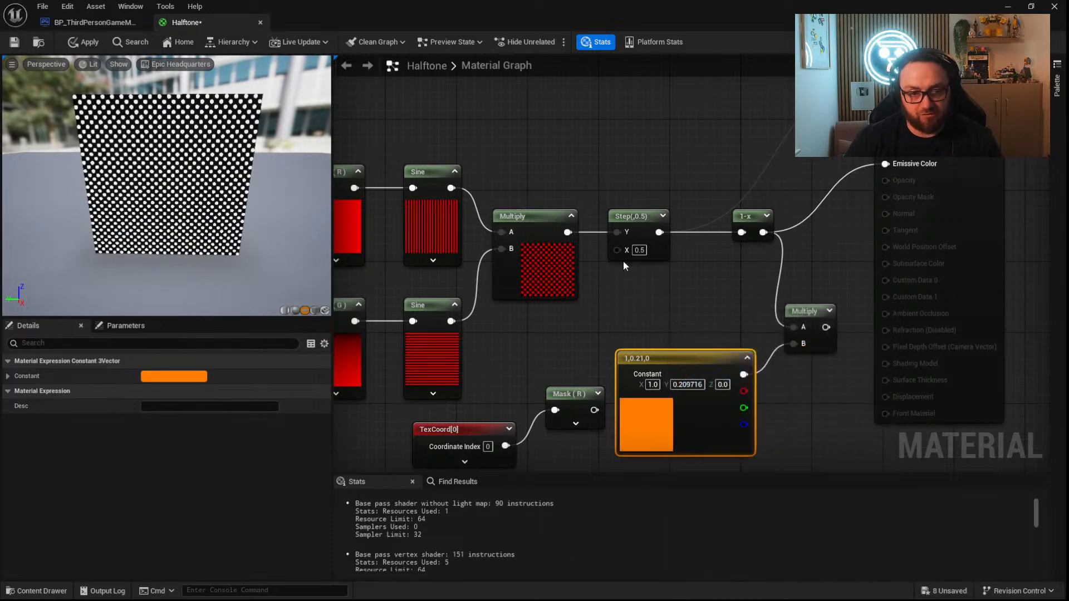
left_click_drag(825, 327, 885, 164)
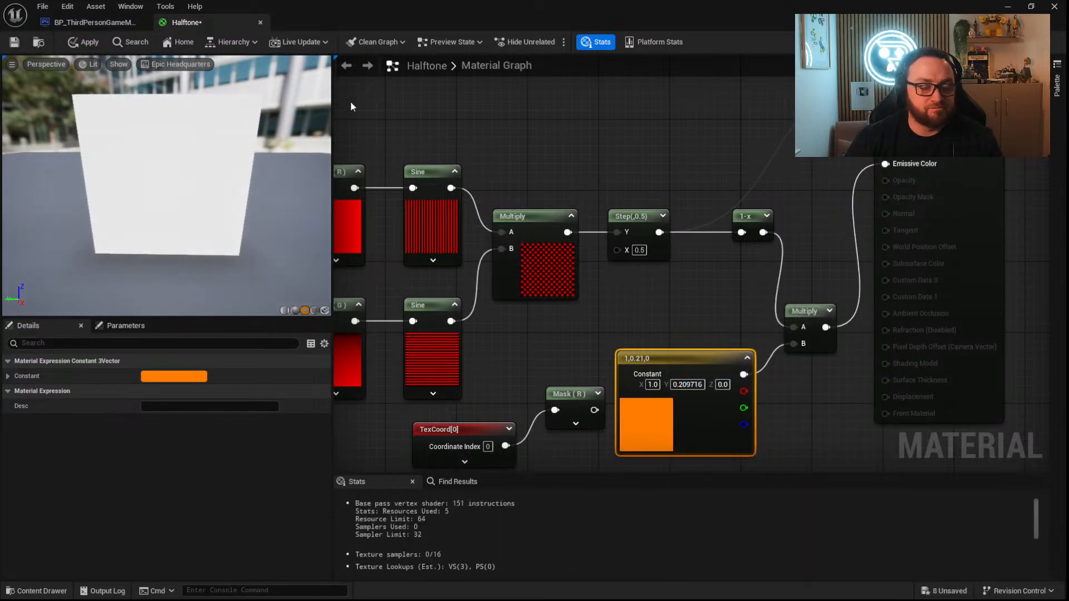
left_click(89, 43)
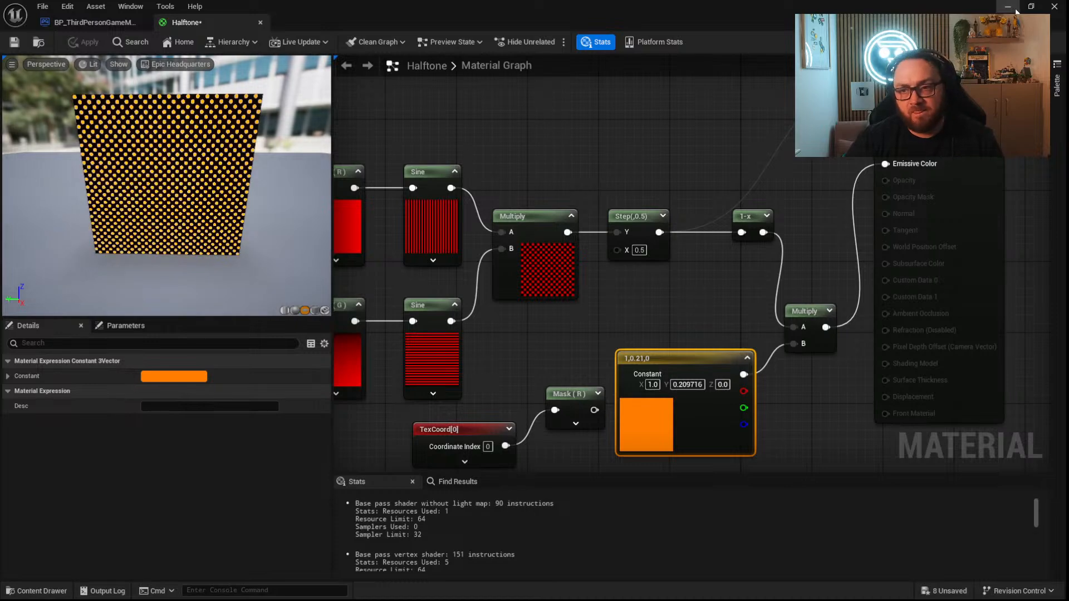
Return to the level and examine the spot light's projection on the wall from farther back.
left_click(1008, 6)
key("s")
mouse_move(529, 348)
right_mouse_down()
mouse_move(489, 334)
mouse_move(524, 332)
right_mouse_up()
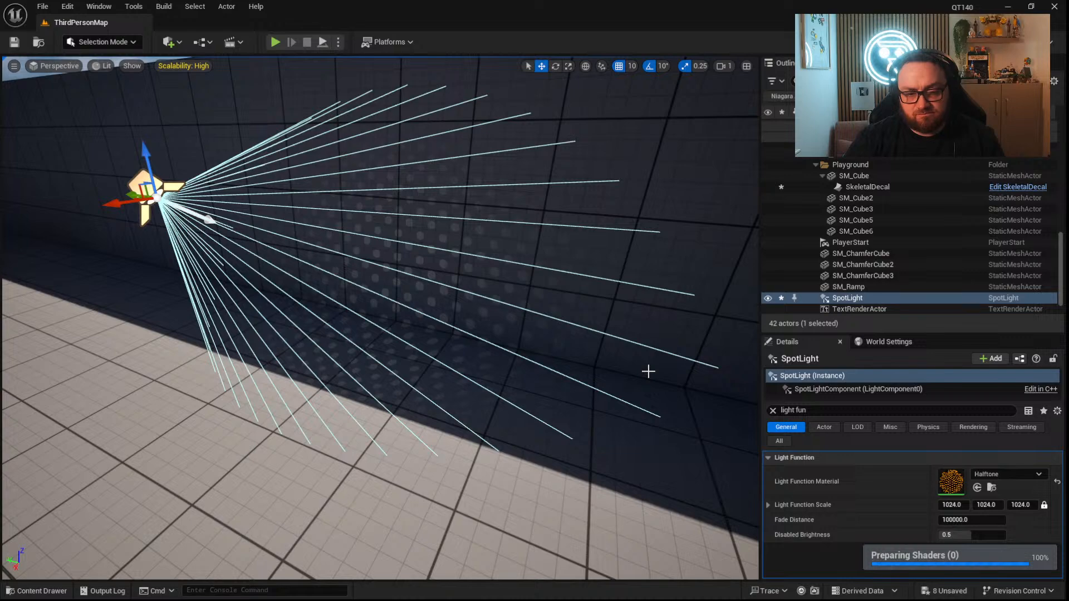
key("s")
mouse_move(648, 372)
right_mouse_down()
mouse_move(568, 356)
mouse_move(684, 365)
mouse_move(645, 369)
right_mouse_up()
key("a")
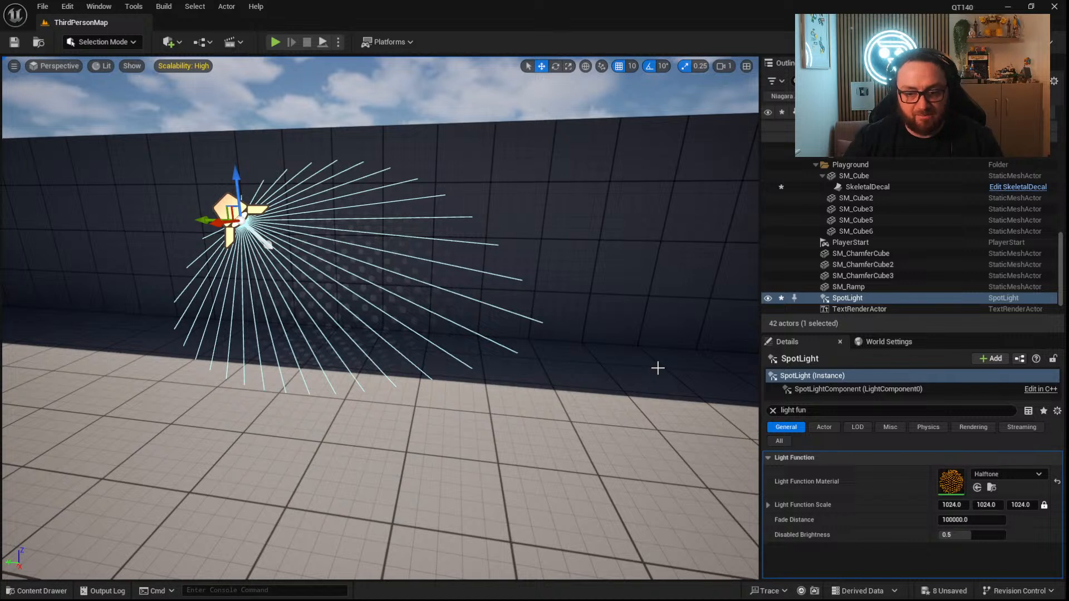
Clear the spot light's property filter and try picking a different Light Color.
left_click(773, 411)
scroll(924, 548, "down", 2)
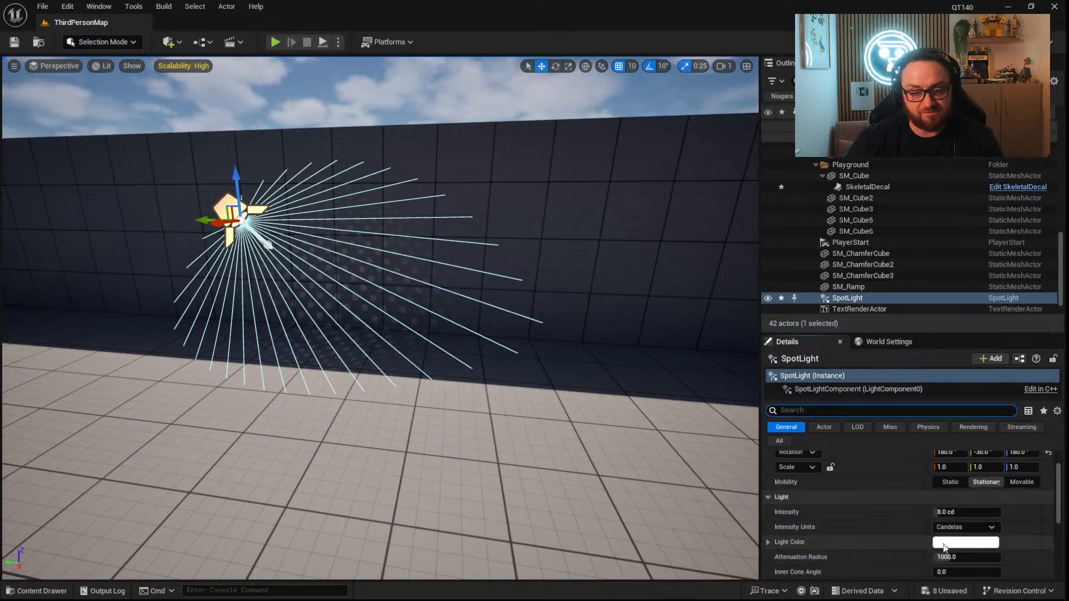
left_click(944, 544)
left_click_drag(773, 420, 787, 394)
left_click(922, 576)
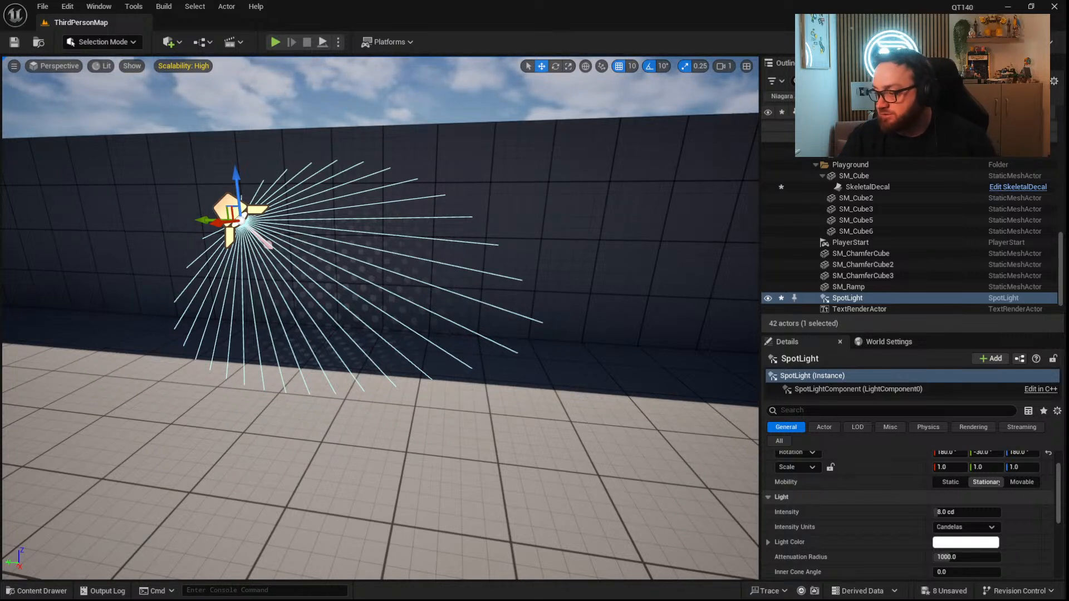
Delete the spot light beside the wall and the skeletal decal from the level.
right_click_drag(535, 368, 472, 386)
key("d")
left_click_drag(246, 285, 160, 267)
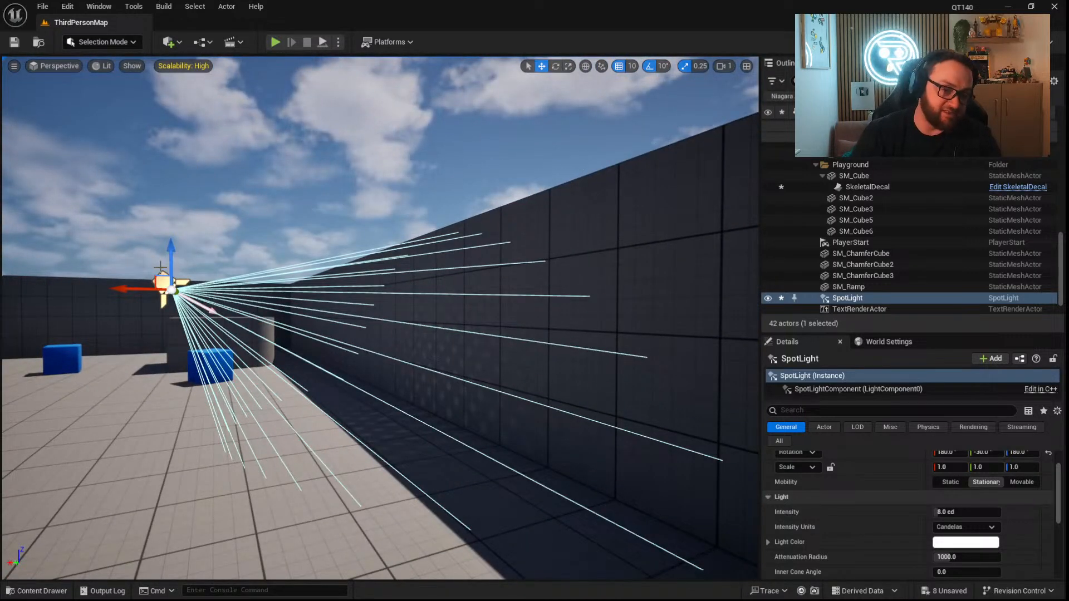
key("Delete")
right_click_drag(338, 276, 258, 326)
key("w")
left_click(271, 330)
key("Delete")
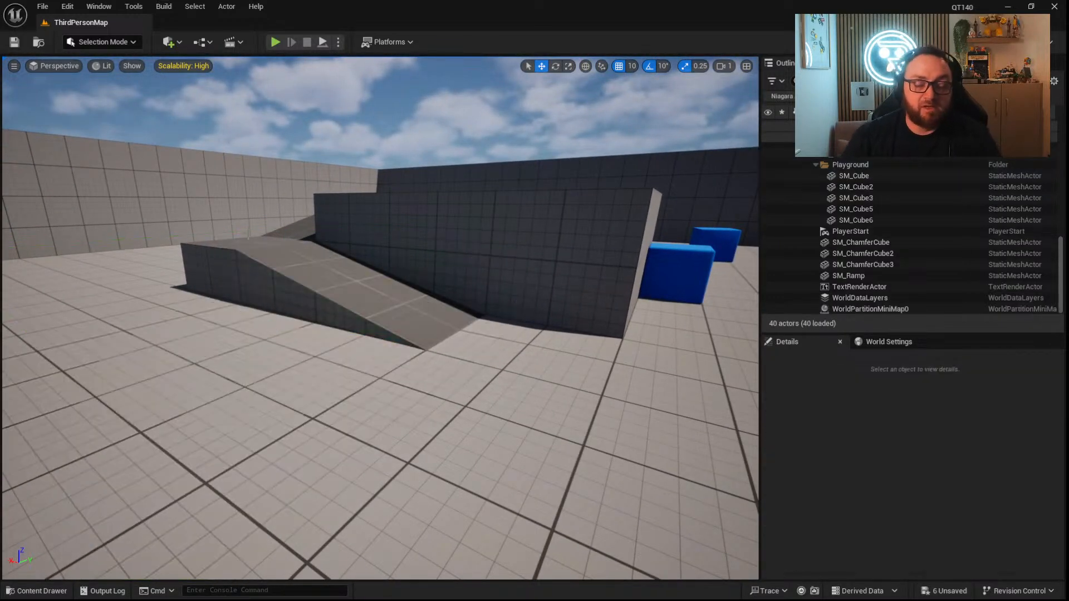
Search the World Settings for "volu" to look for volumetric options.
right_click_drag(473, 262, 453, 222)
key("s")
key("s")
left_click(896, 342)
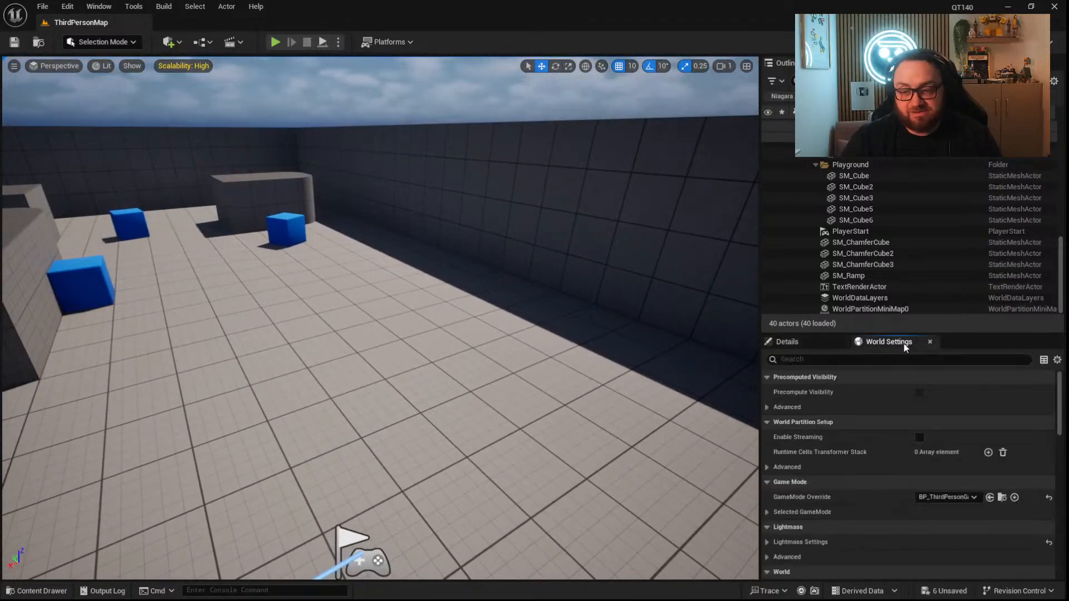
left_click(804, 359)
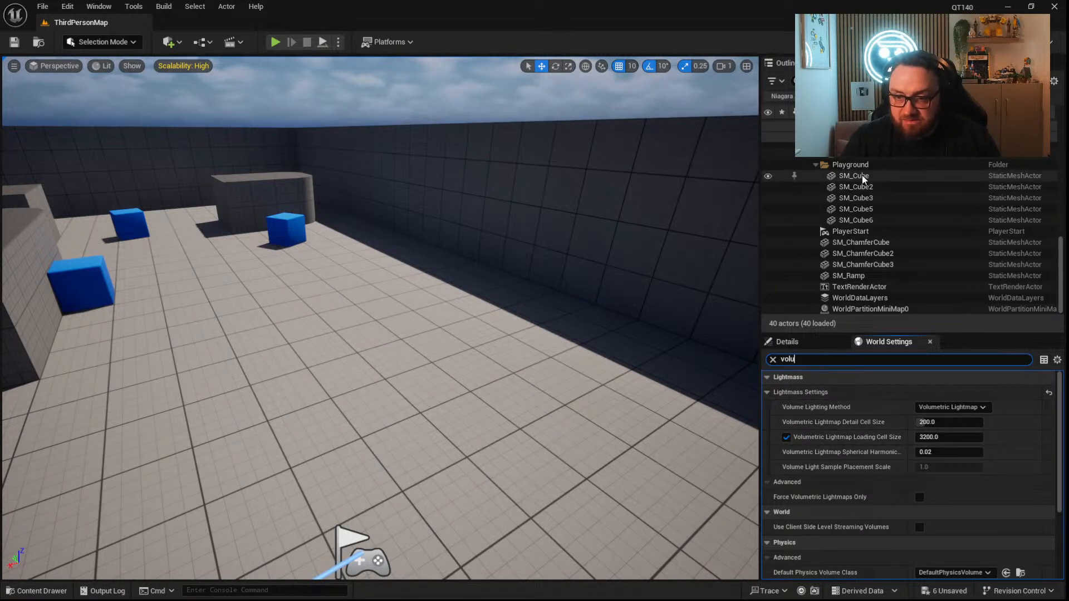
Filter the ExponentialHeightFog actor's details by "volu" and enable Volumetric Fog.
scroll(862, 175, "up", 2)
left_click(861, 160)
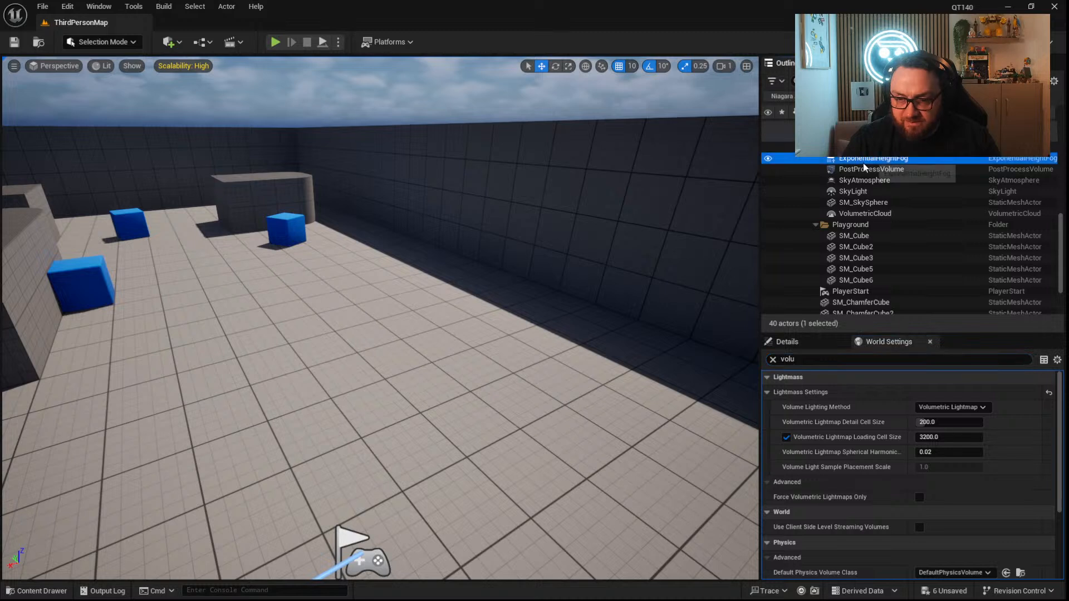
left_click(787, 342)
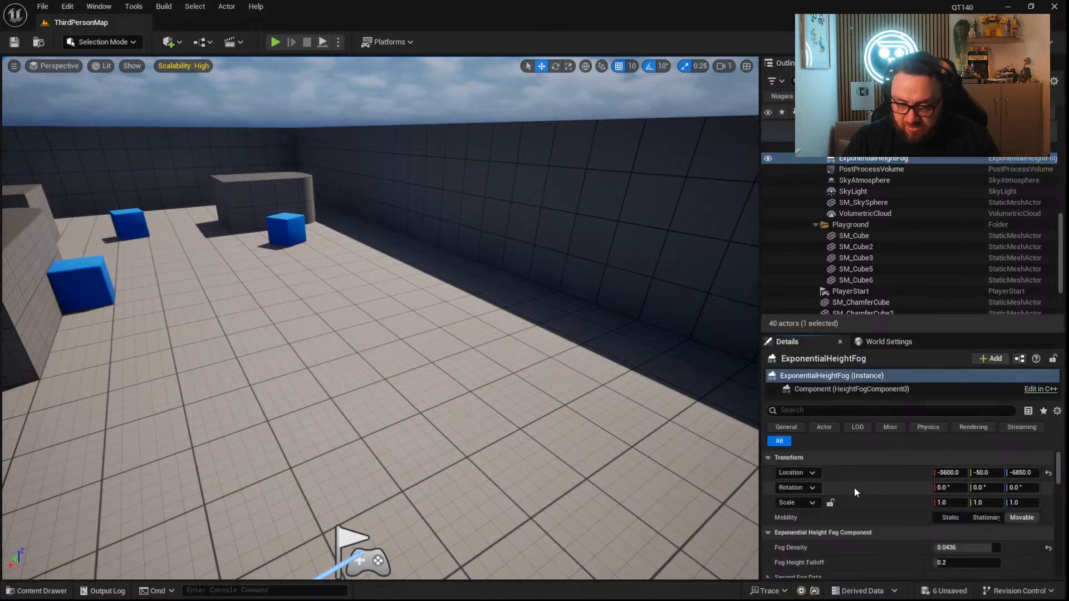
left_click(828, 413)
type("vol")
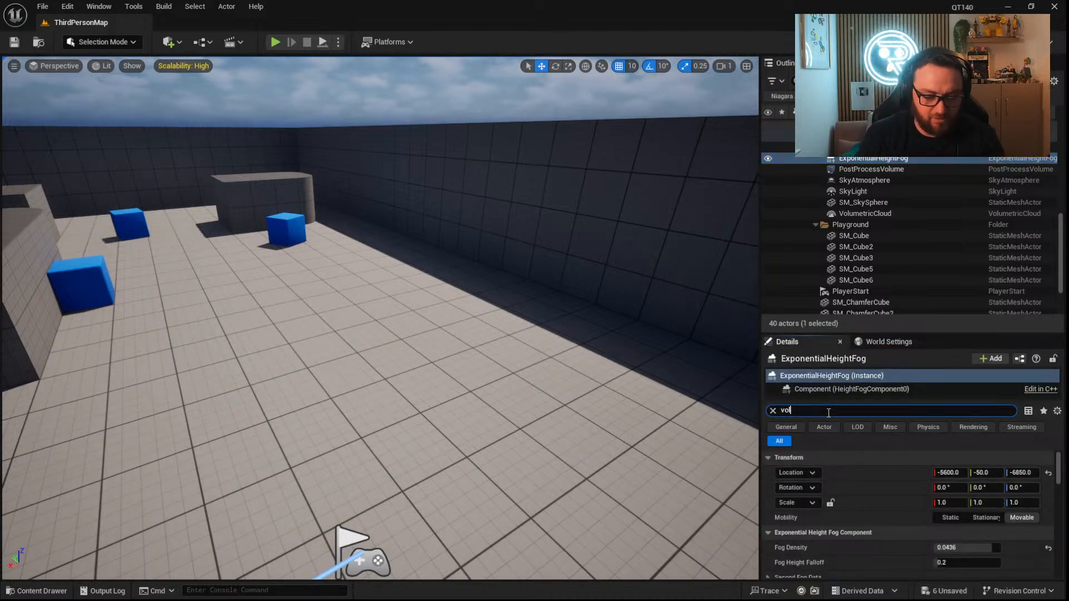
type("u")
left_click(937, 473)
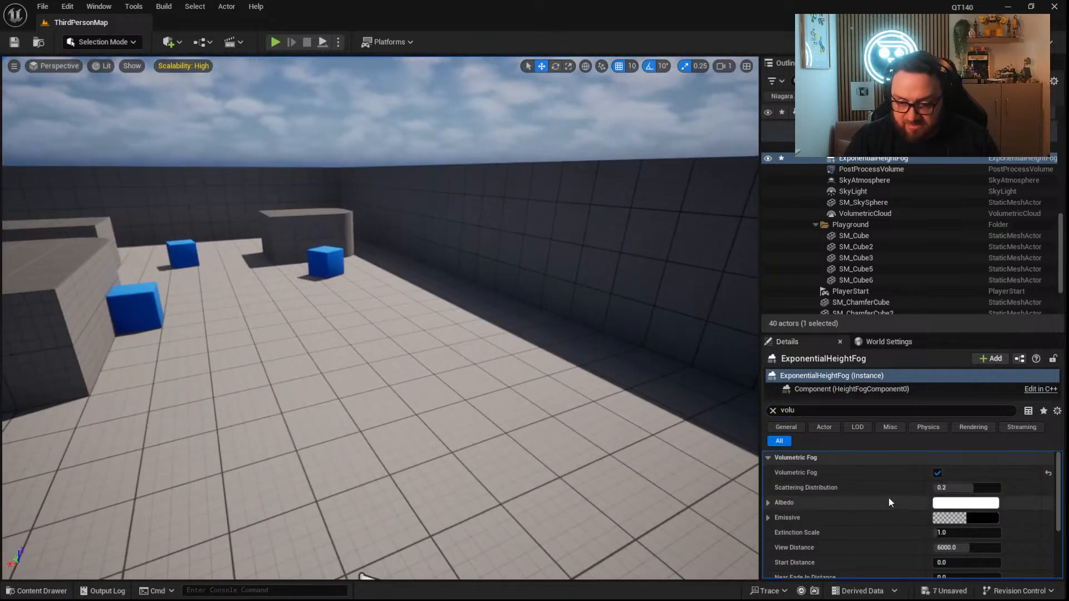
scroll(888, 497, "down", 1)
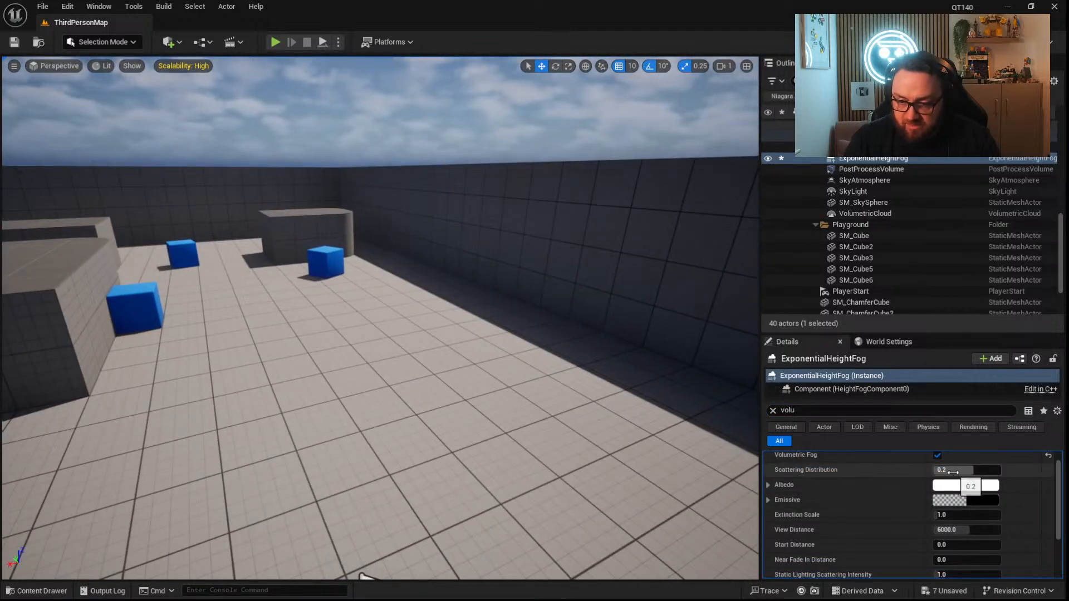
Switch the level editor to Modeling mode with an open floor area in view.
right_click_drag(501, 311, 415, 278)
right_click_drag(414, 393, 509, 396)
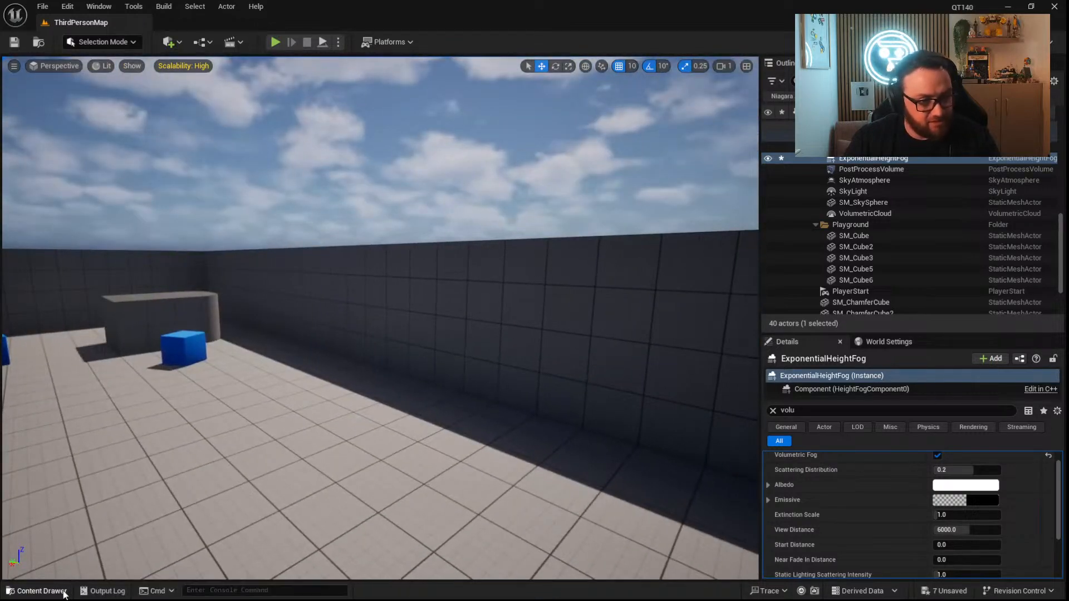
left_click(63, 591)
left_click(122, 43)
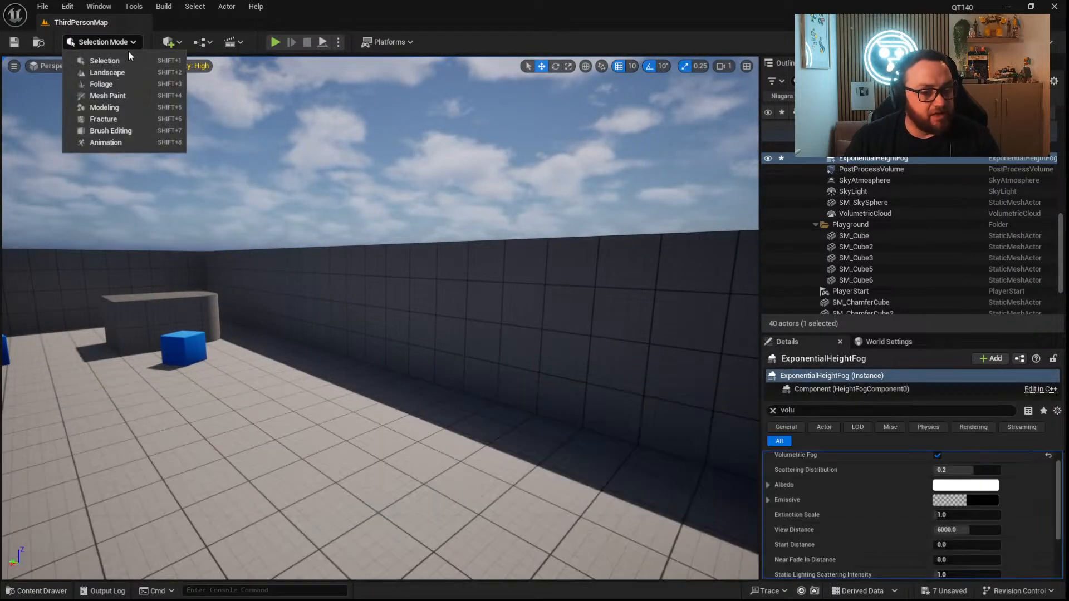
left_click(106, 106)
right_click_drag(415, 371, 418, 423)
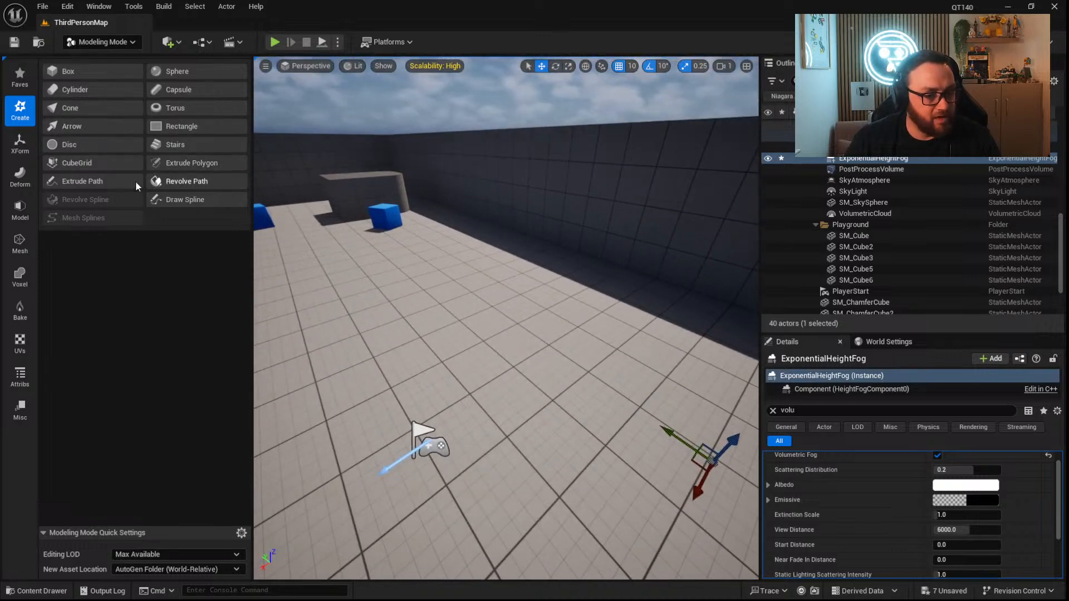
Try extruding a closed six-sided path ring about 5700 wide and 7170 high, and undo it.
left_click(105, 180)
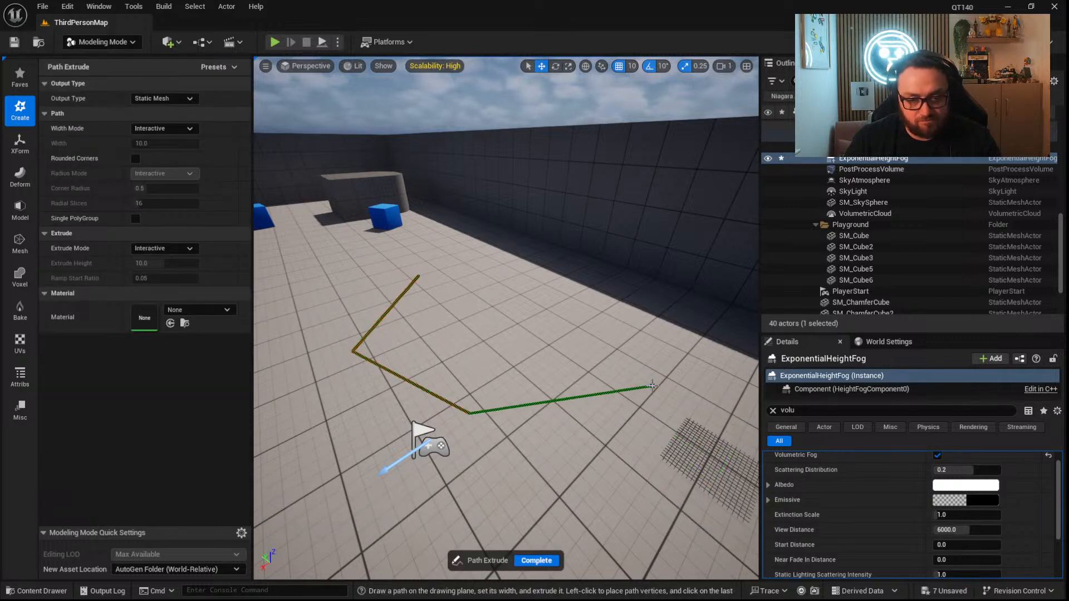
left_click(417, 279)
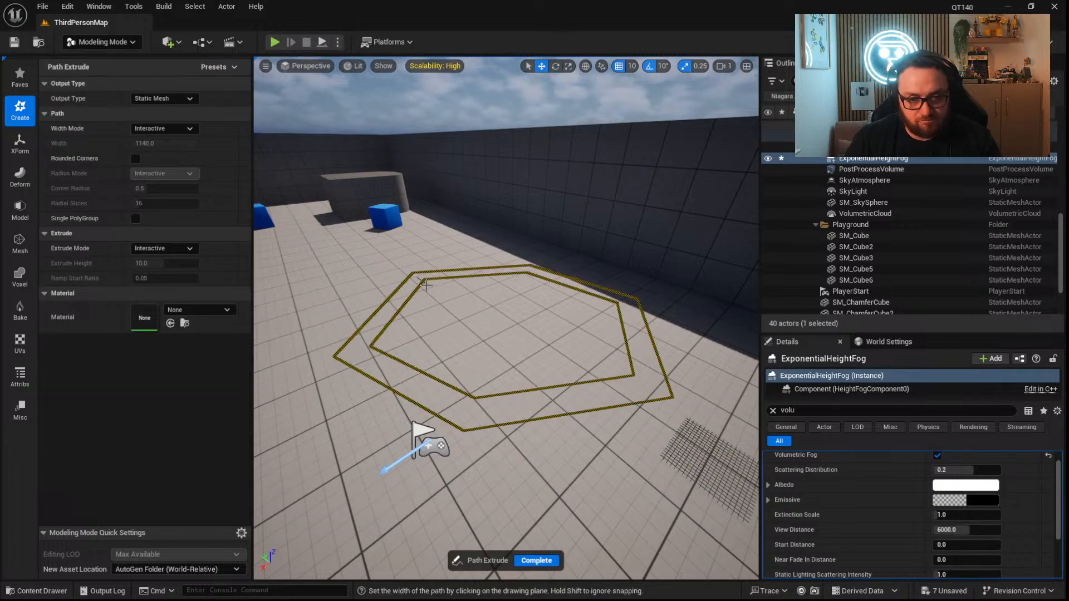
left_click(456, 299)
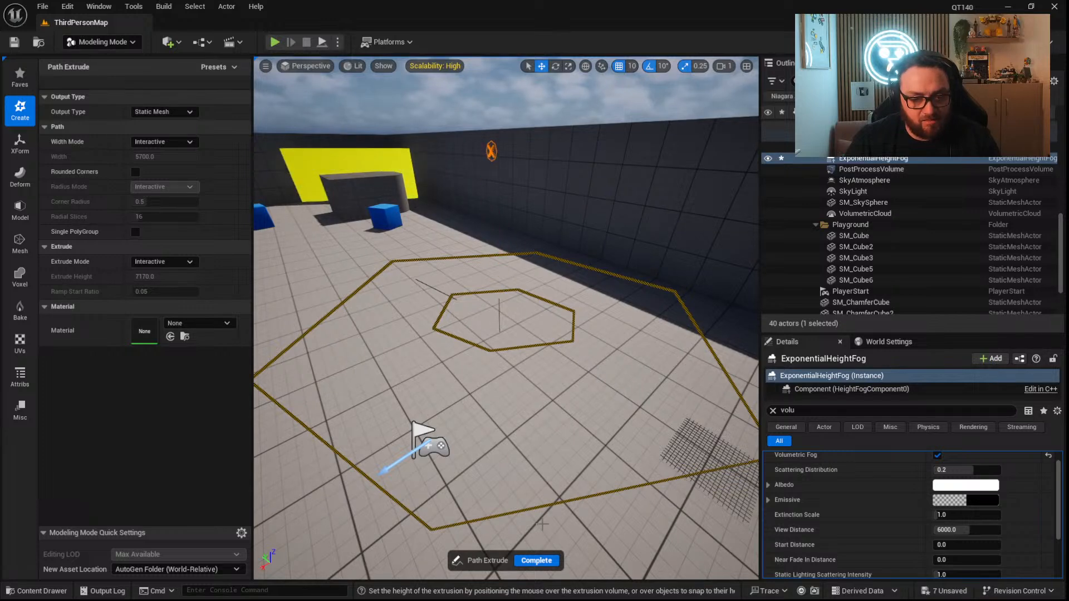
left_click(534, 564)
mouse_move(566, 338)
right_mouse_down()
mouse_move(523, 337)
mouse_move(656, 334)
mouse_move(566, 329)
right_mouse_up()
key("s")
key("w")
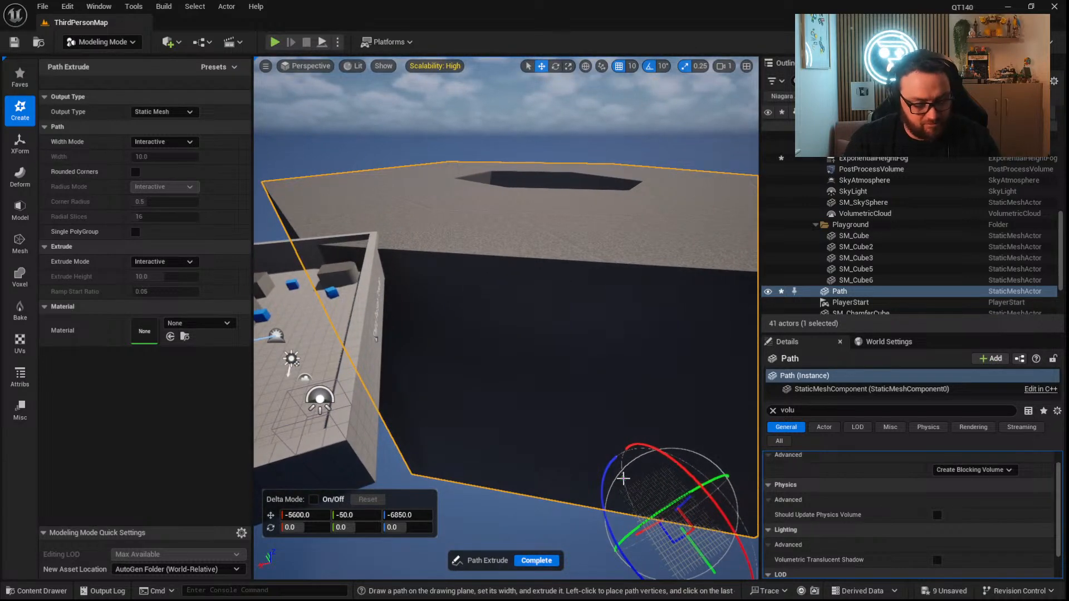
key("ctrl+z")
Try extruding a smaller five-sided path ring on the floor, about 1300 wide and 7770 high, and undo it.
right_click_drag(641, 332, 562, 312)
key("w")
right_click_drag(432, 334, 479, 346)
left_click(437, 412)
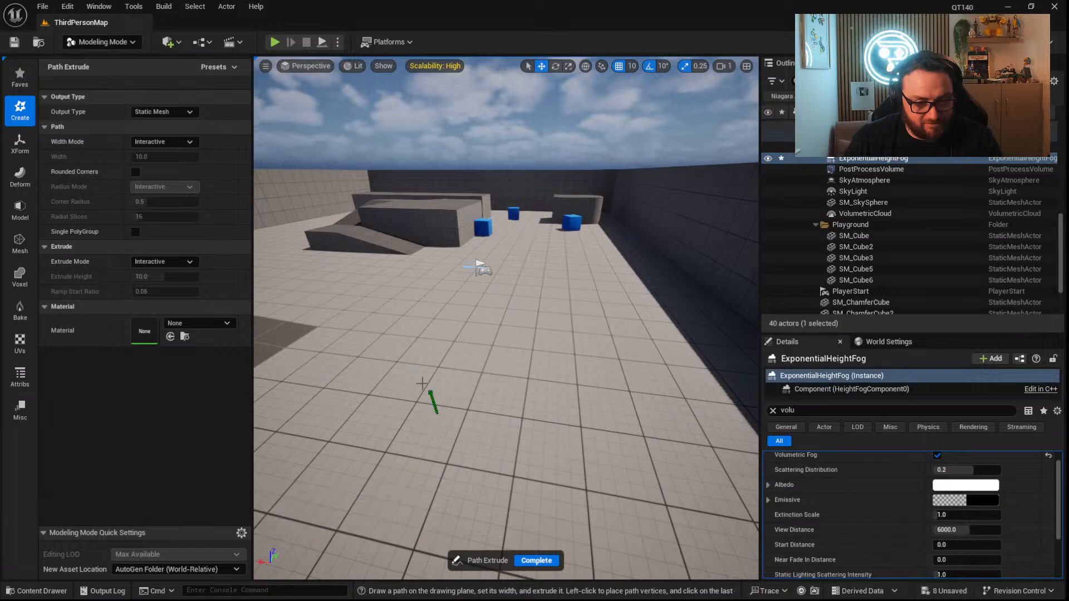
left_click(439, 413)
left_click(452, 387)
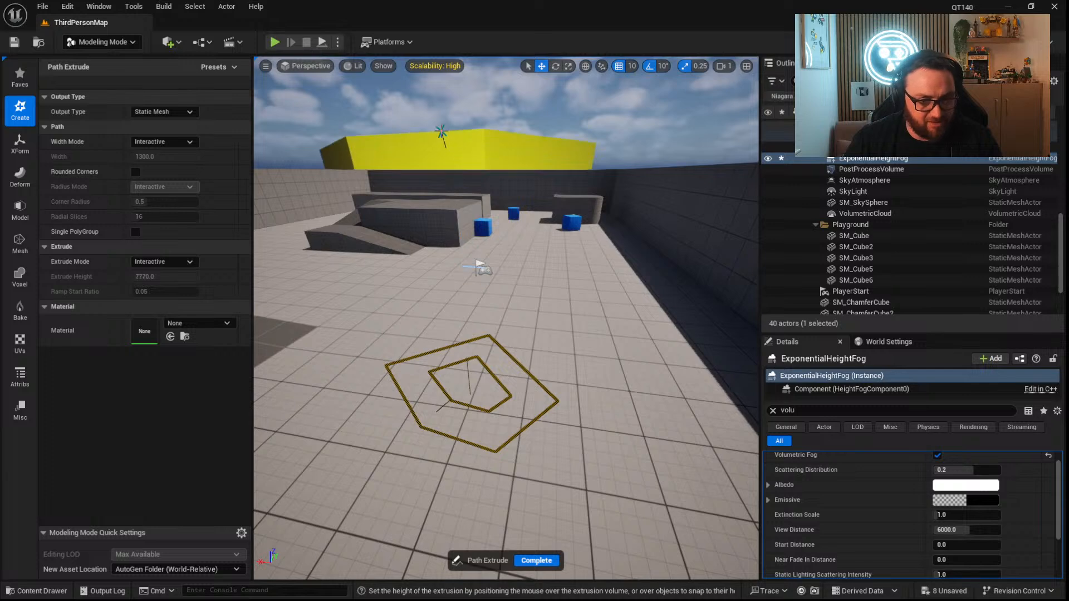
left_click(538, 438)
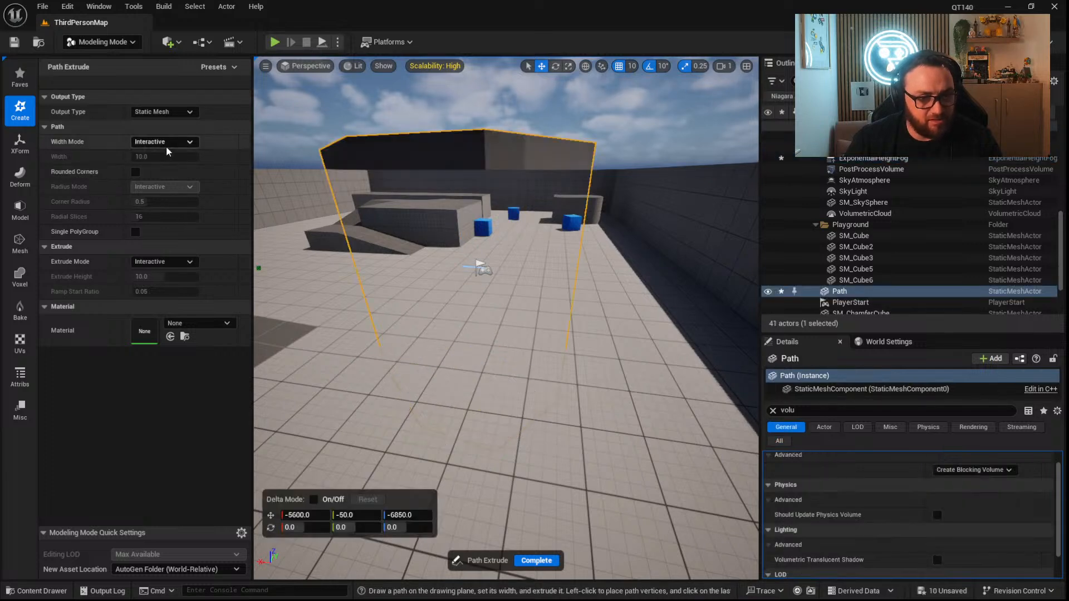
right_click_drag(483, 366, 495, 393)
key("Escape")
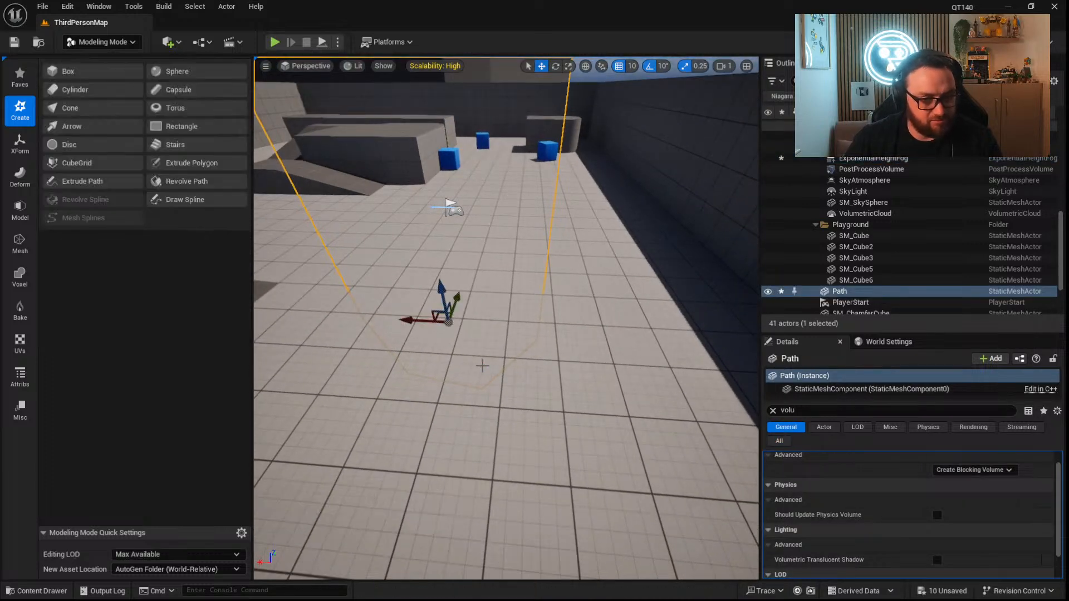
right_click_drag(498, 334, 443, 286)
key("ctrl+z")
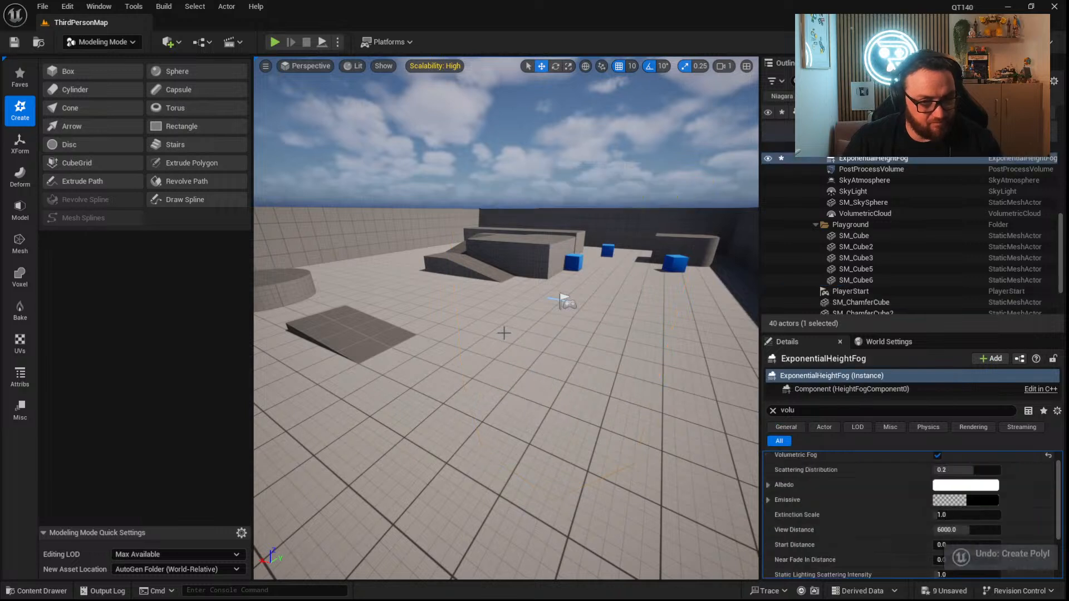
Extrude a closed five-sided path ring about 1440 wide, drawn on the floor from above, and inspect the result.
left_click(89, 181)
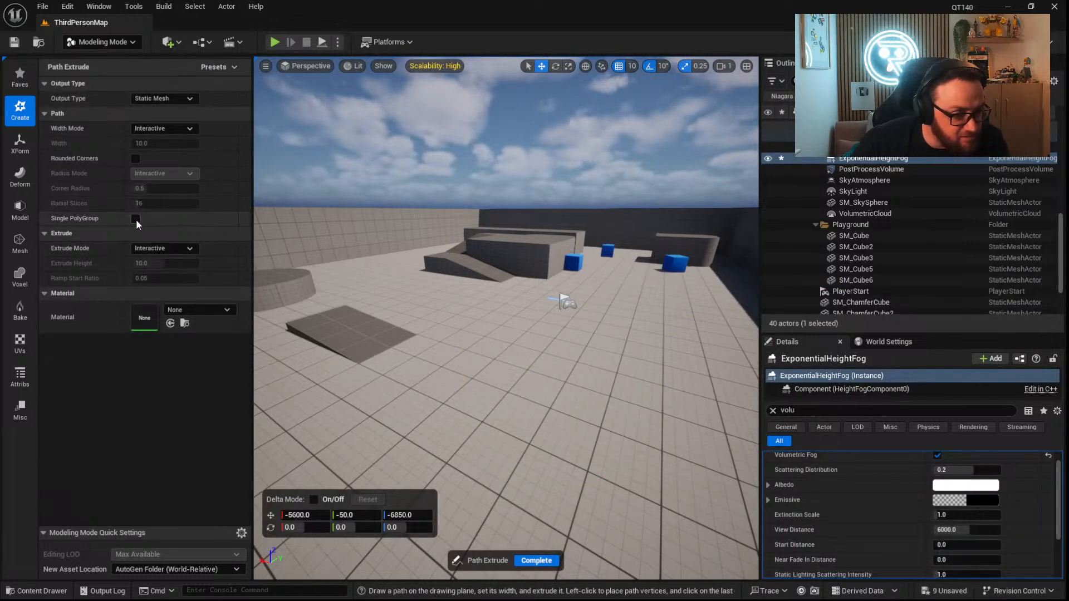
right_click_drag(523, 334, 629, 423)
key("d")
right_click_drag(467, 245, 558, 287)
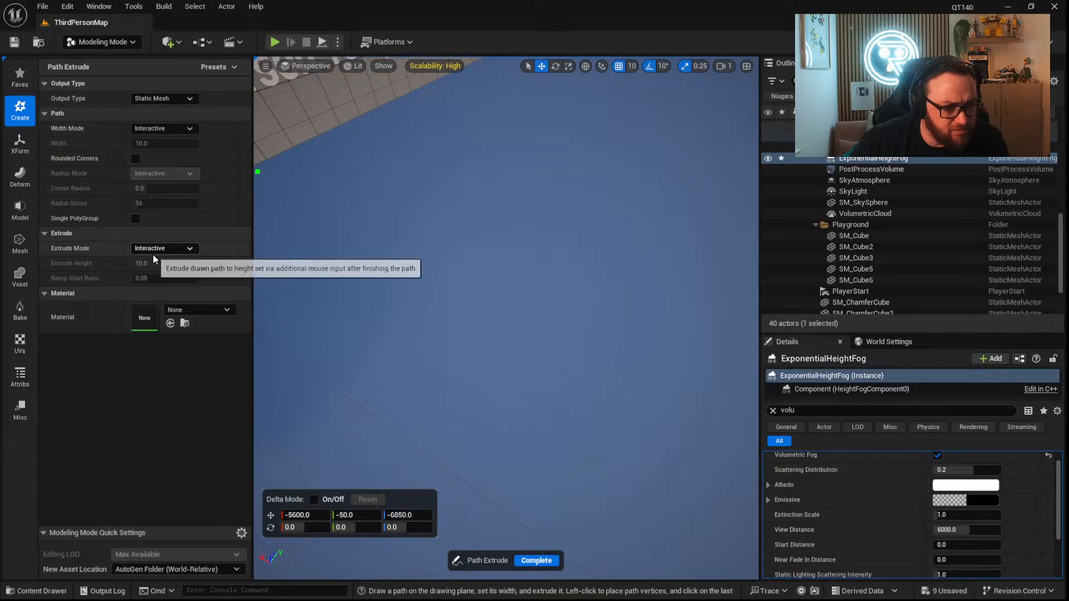
right_click_drag(339, 320, 414, 307)
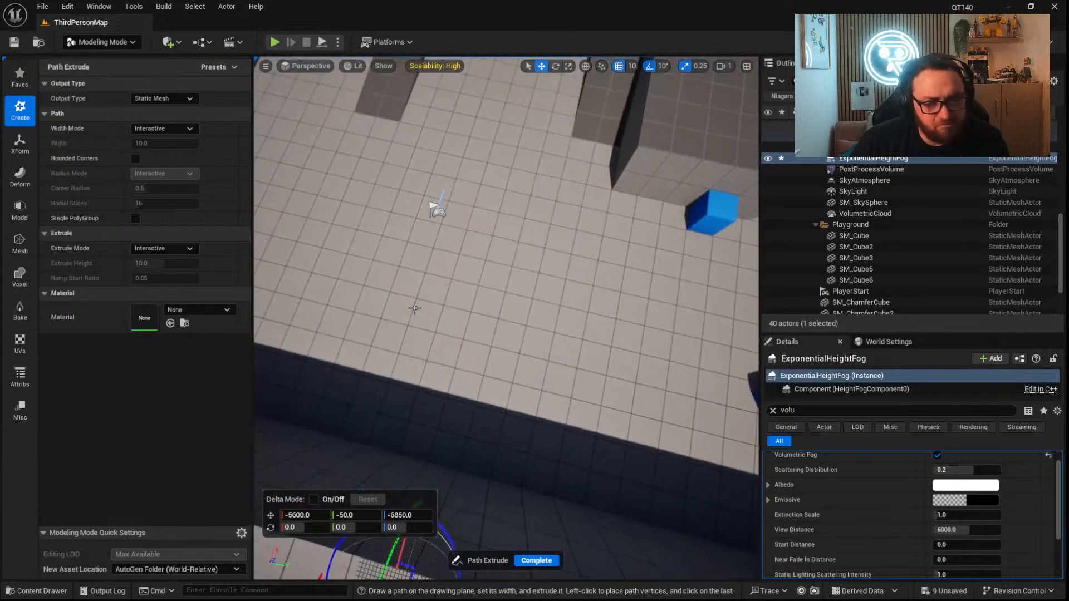
left_click(415, 308)
left_click(416, 307)
left_click(407, 288)
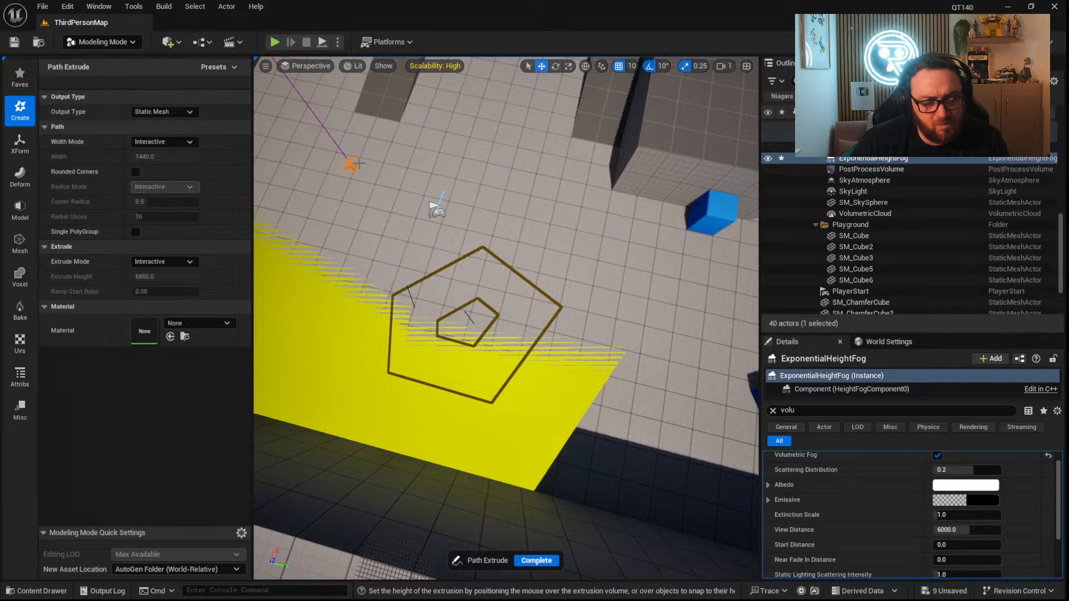
left_click(356, 153)
right_click(401, 241)
mouse_move(362, 266)
right_mouse_down()
mouse_move(365, 211)
mouse_move(318, 254)
mouse_move(342, 295)
mouse_move(333, 295)
mouse_move(357, 290)
mouse_move(379, 245)
mouse_move(362, 266)
right_mouse_up()
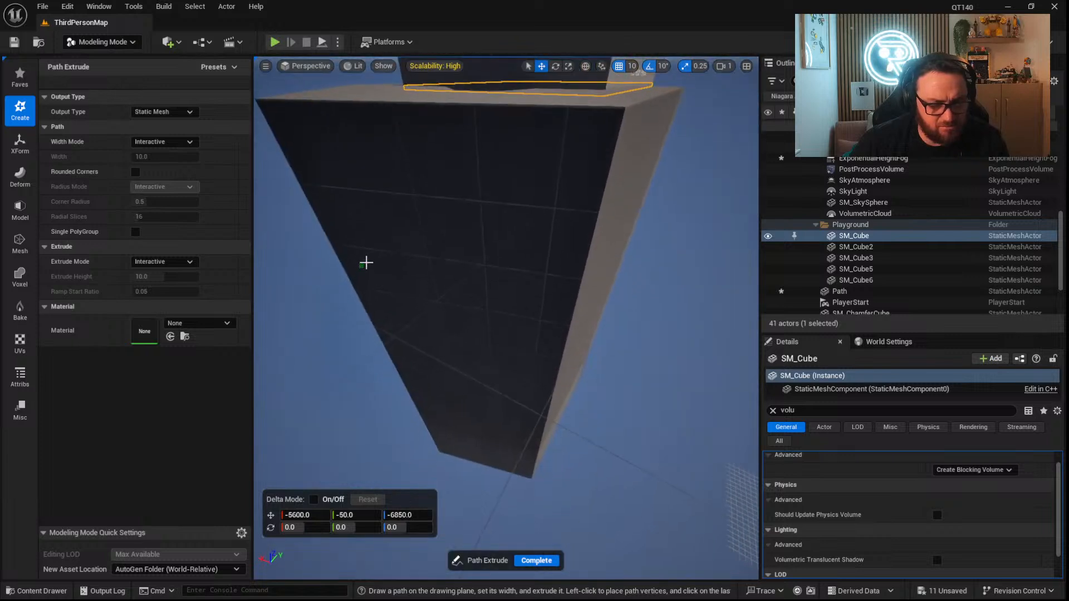
Switch the level editor to Selection mode and scale the extruded path ring down uniformly.
left_click(104, 44)
left_click(100, 66)
right_click_drag(450, 362, 440, 327)
right_click_drag(484, 399, 466, 450)
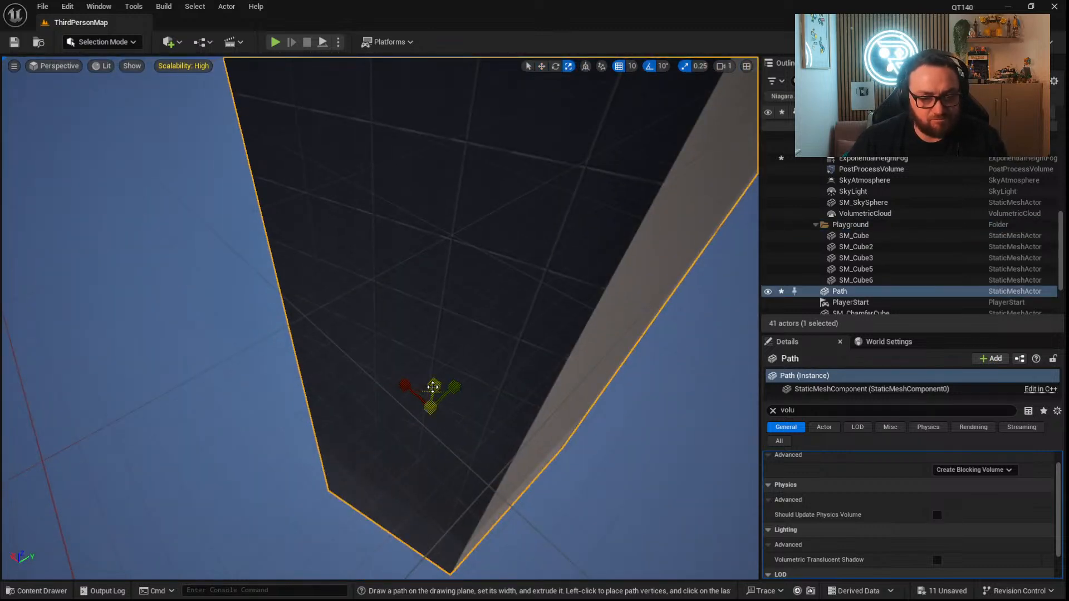
left_click_drag(433, 386, 433, 428)
left_click_drag(434, 385, 468, 245)
Tilt the path ring and move it along the Y axis towards the walled Third Person Template arena.
key("e")
left_click_drag(484, 172, 676, 84)
right_click_drag(676, 83, 696, 42)
right_click_drag(500, 214, 444, 222)
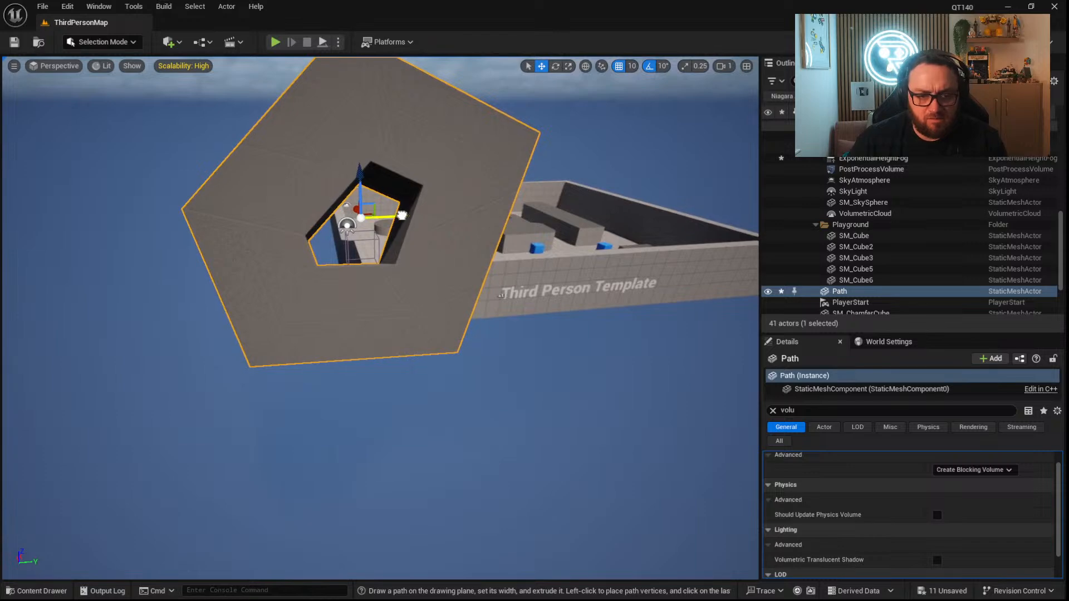
left_click_drag(401, 215, 563, 204)
right_click_drag(564, 204, 690, 173)
Rotate the path ring above the arena so that sunlight shines through its opening onto the floor.
left_click_drag(443, 268, 377, 270)
right_click_drag(385, 338, 390, 390)
right_click_drag(245, 298, 334, 355)
key("e")
left_click_drag(432, 224, 427, 273)
right_click_drag(427, 272, 502, 236)
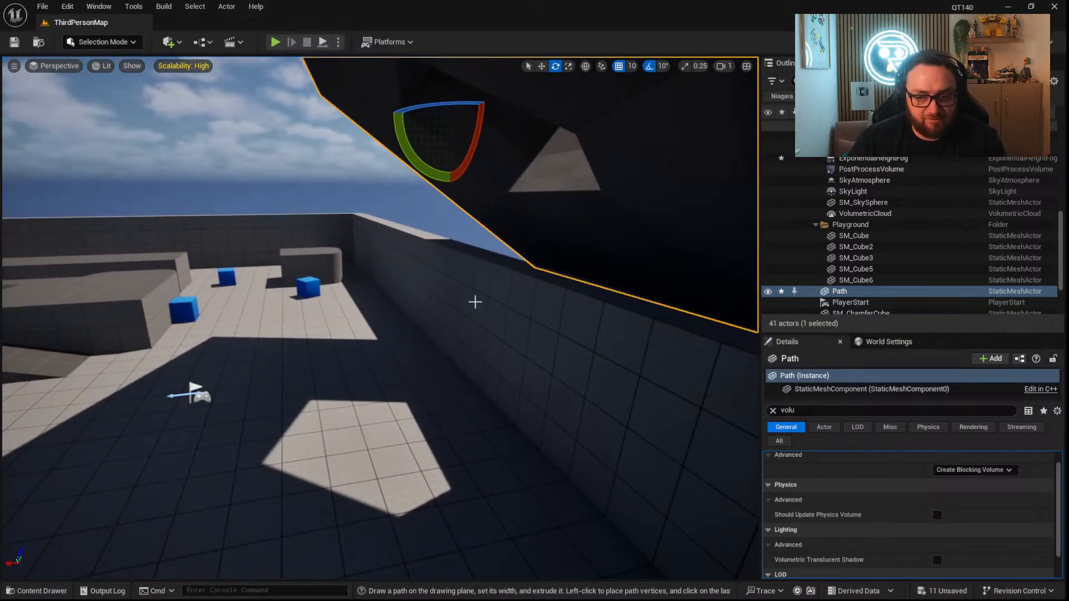
Set the ExponentialHeightFog actor's volumetric fog View Distance to about 5208 and its Scattering Distribution to 1.0.
left_click(871, 159)
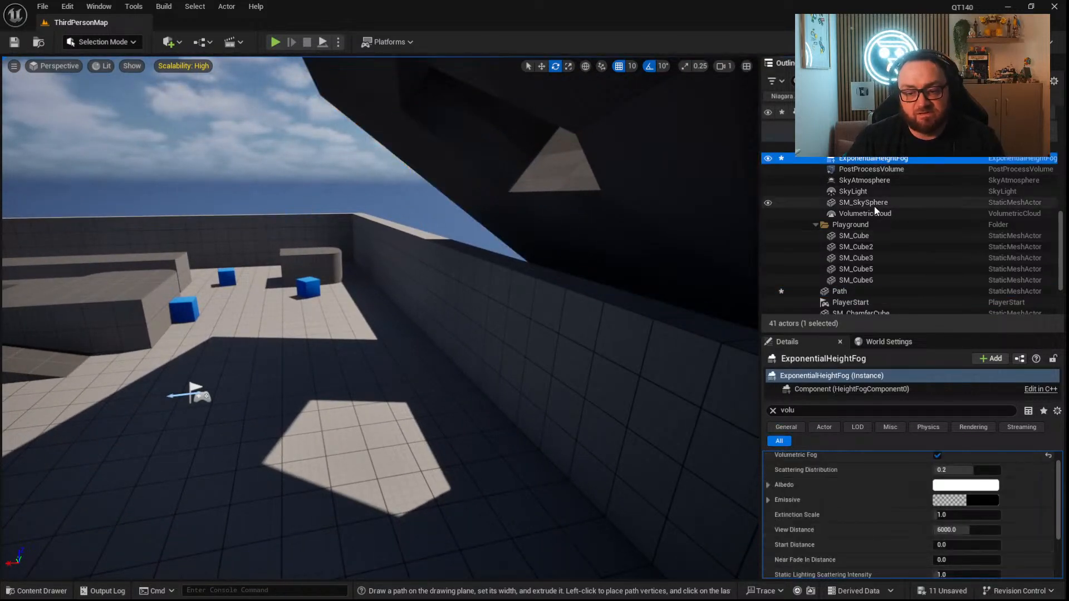
scroll(886, 505, "up", 1)
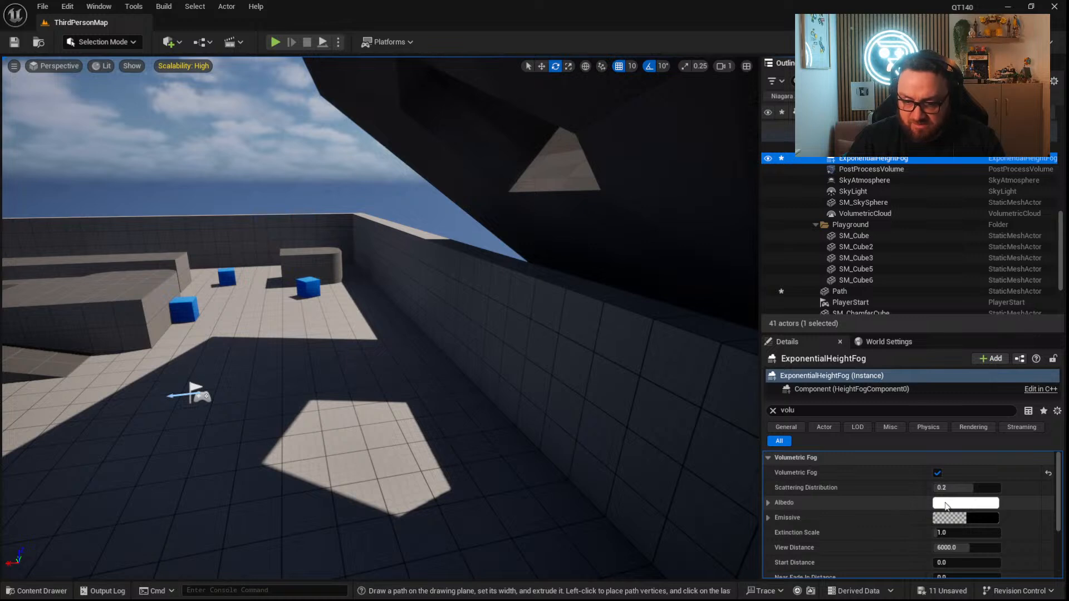
scroll(877, 517, "down", 1)
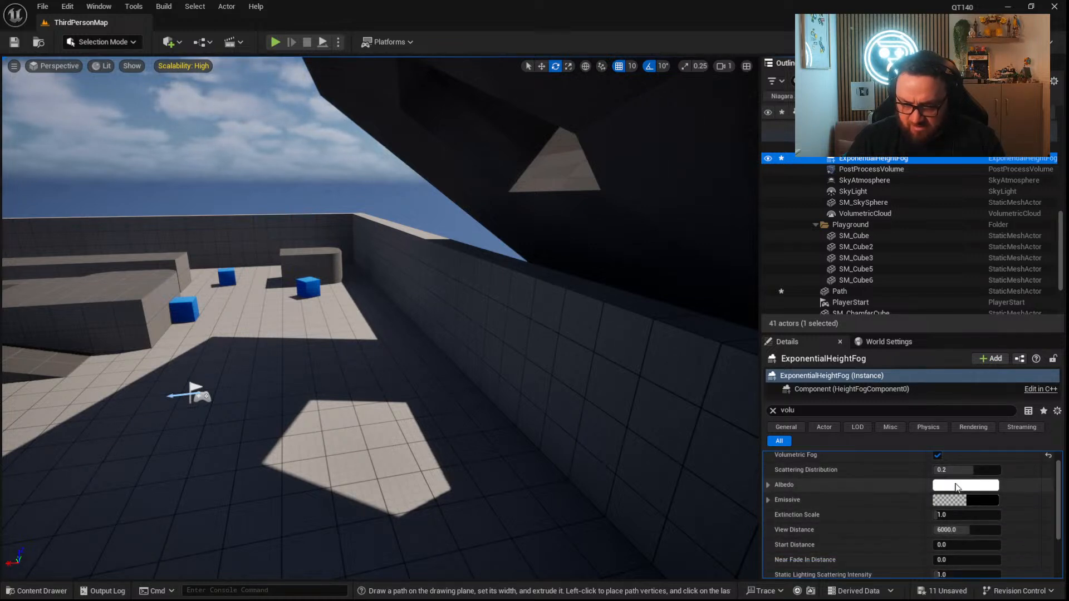
scroll(854, 516, "down", 2)
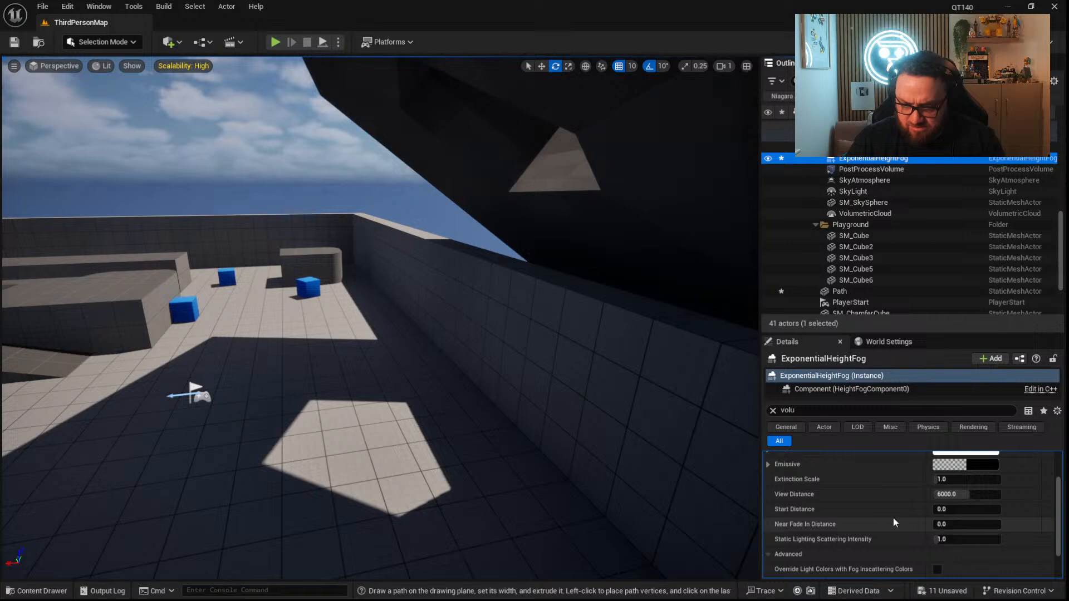
scroll(893, 518, "up", 1)
left_click_drag(964, 513, 964, 514)
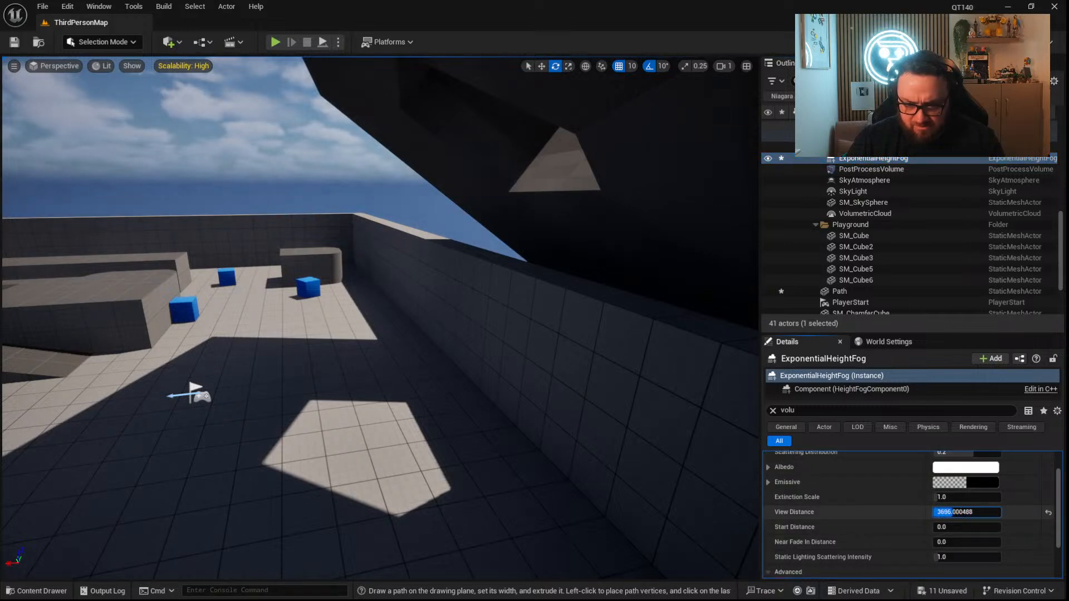
scroll(903, 509, "up", 2)
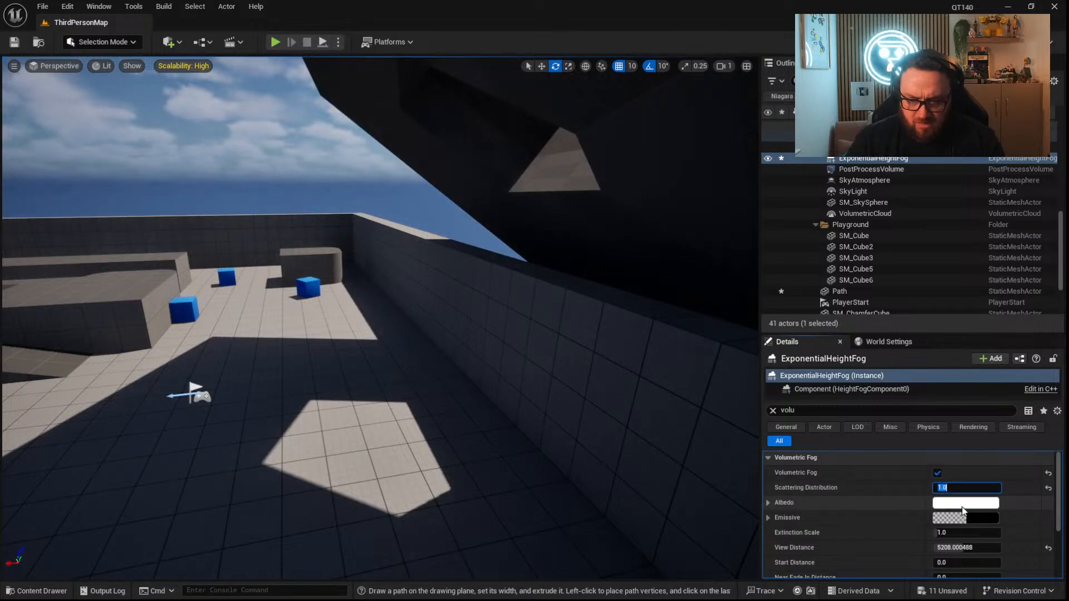
Clear the property filter, set the height fog's Fog Density to 1.0, and inspect the light shaft through the ring's opening.
left_click(773, 411)
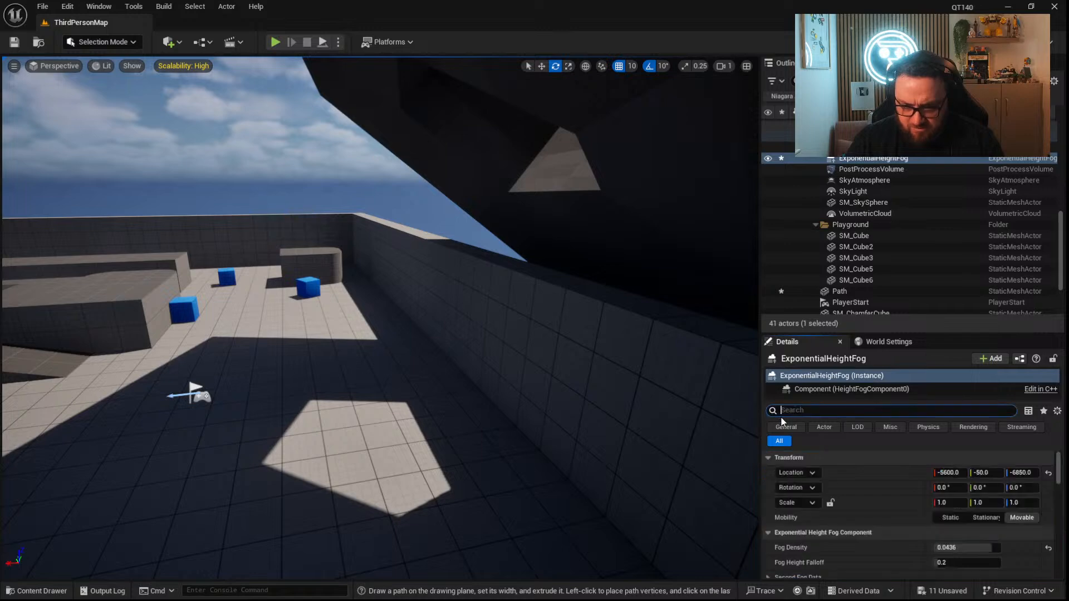
scroll(839, 522, "down", 3)
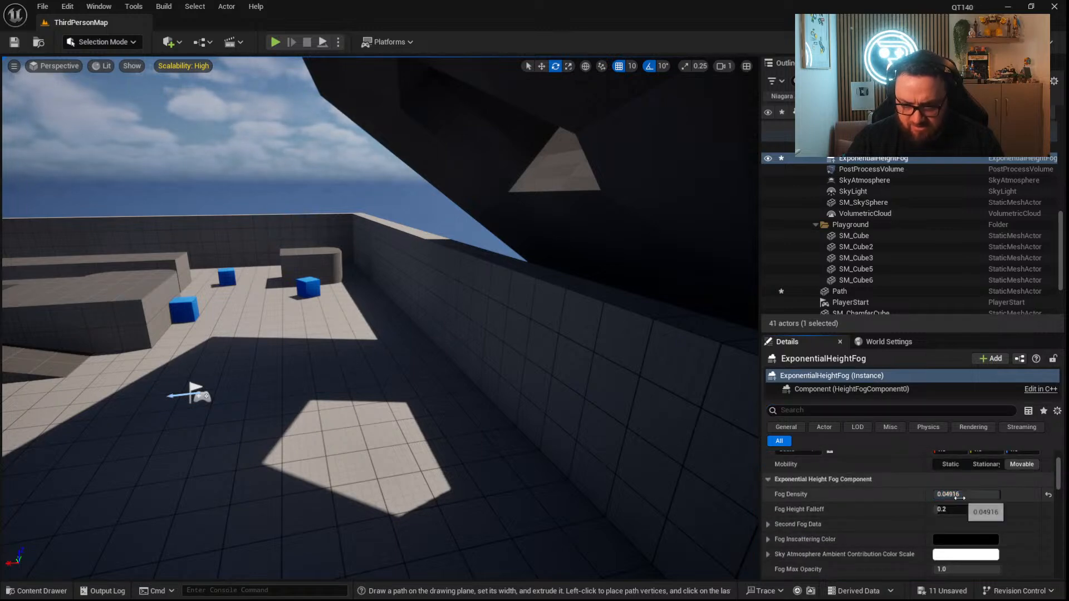
key("Return")
right_click_drag(654, 406, 590, 372)
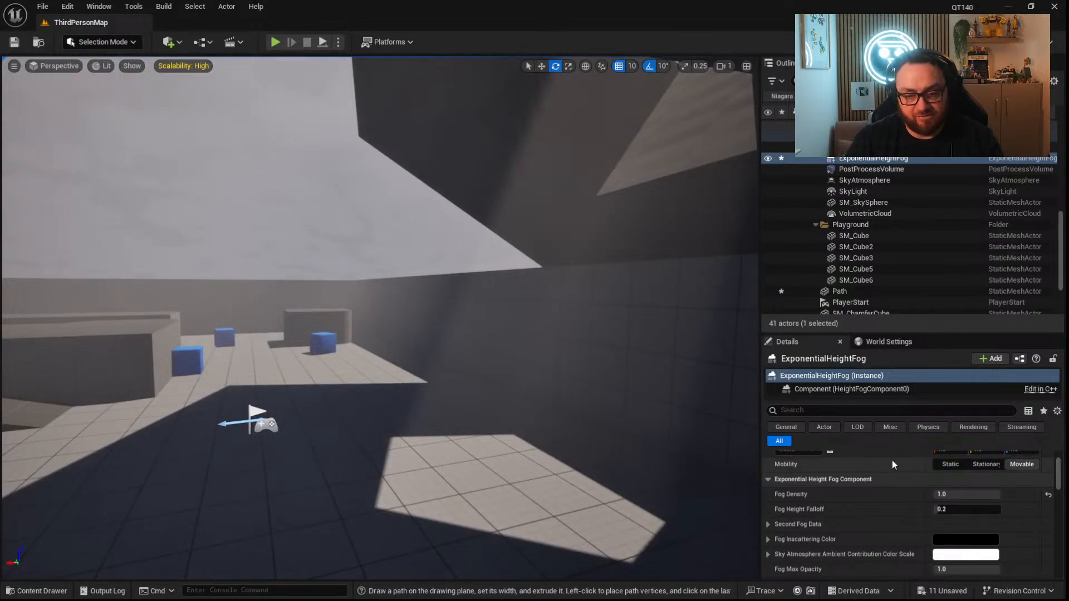
right_click_drag(489, 203, 454, 219)
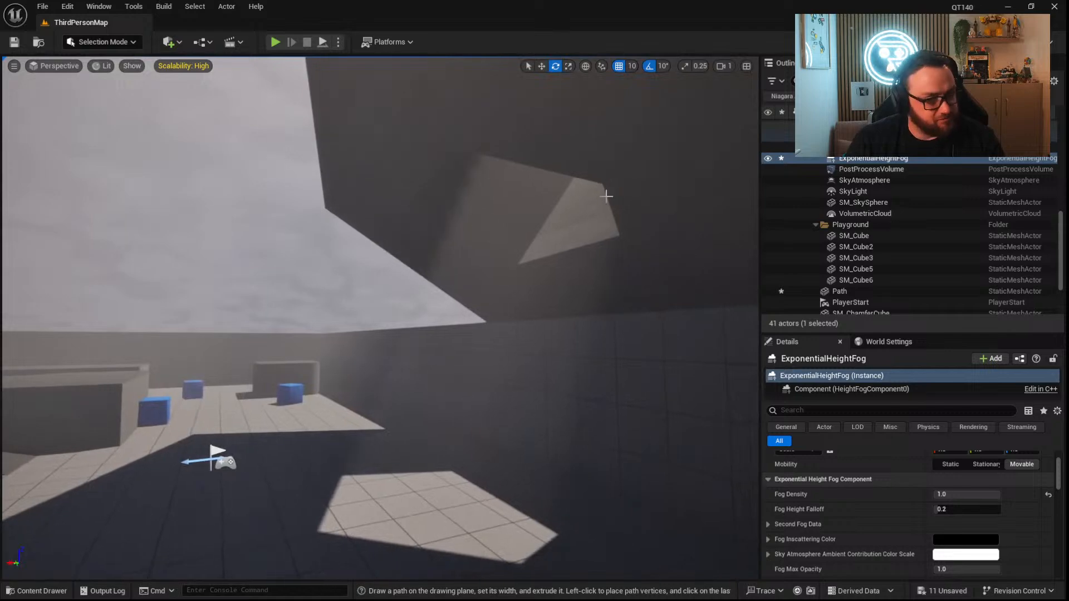
right_click_drag(549, 288, 492, 312)
key("w")
mouse_move(381, 317)
right_mouse_down()
mouse_move(367, 281)
mouse_move(412, 303)
mouse_move(362, 306)
mouse_move(390, 315)
right_mouse_up()
key("s")
right_click_drag(493, 320, 508, 321)
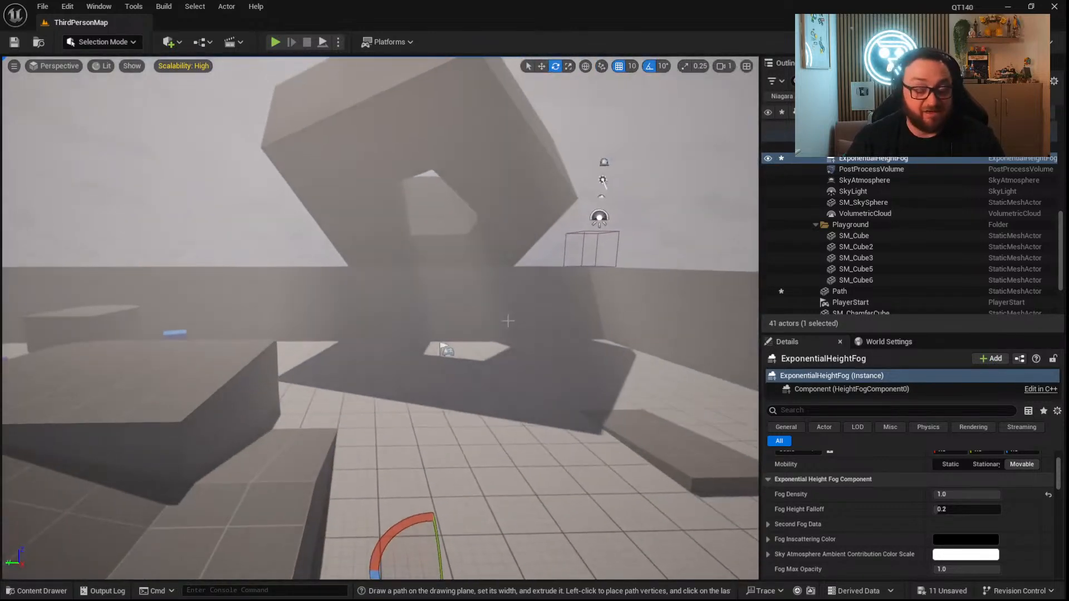
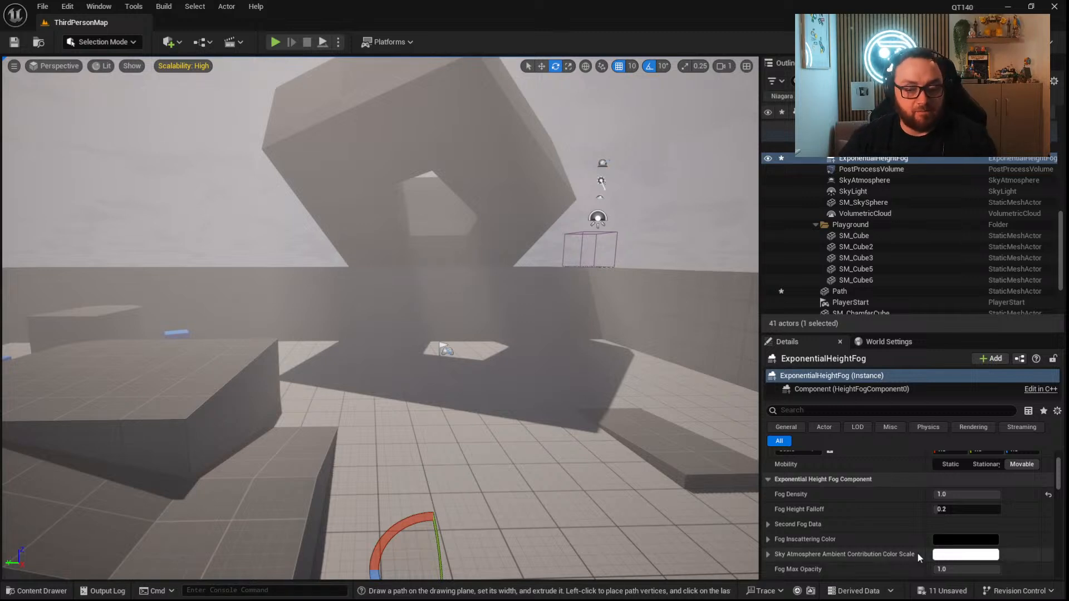
Open the BP_ThirdPersonCharacter blueprint from the ThirdPerson Blueprints folder.
left_click(37, 591)
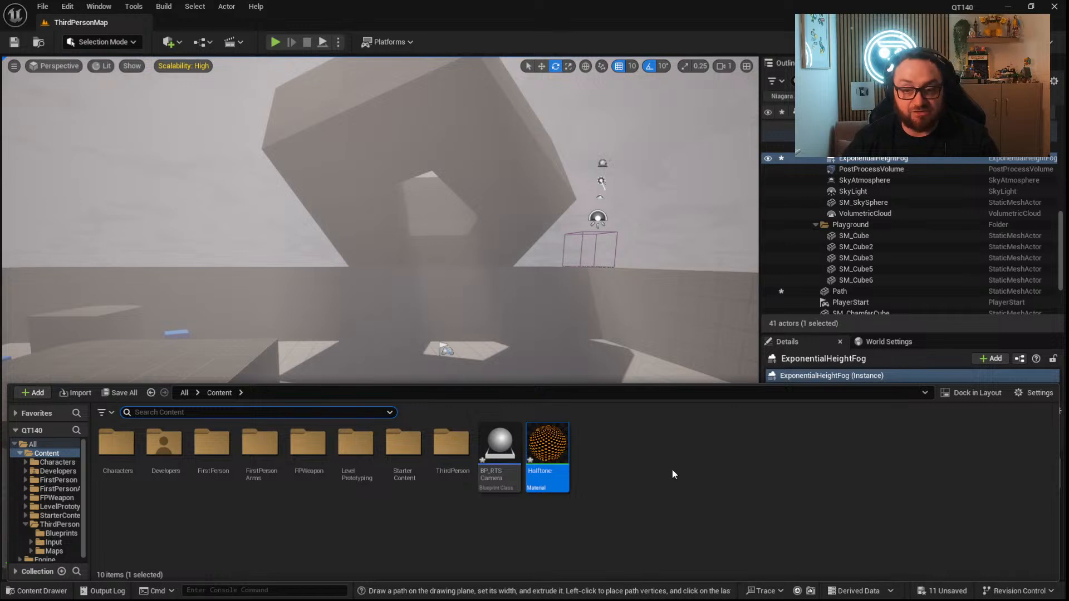
double_click(451, 444)
left_click(121, 445)
double_click(122, 446)
double_click(128, 443)
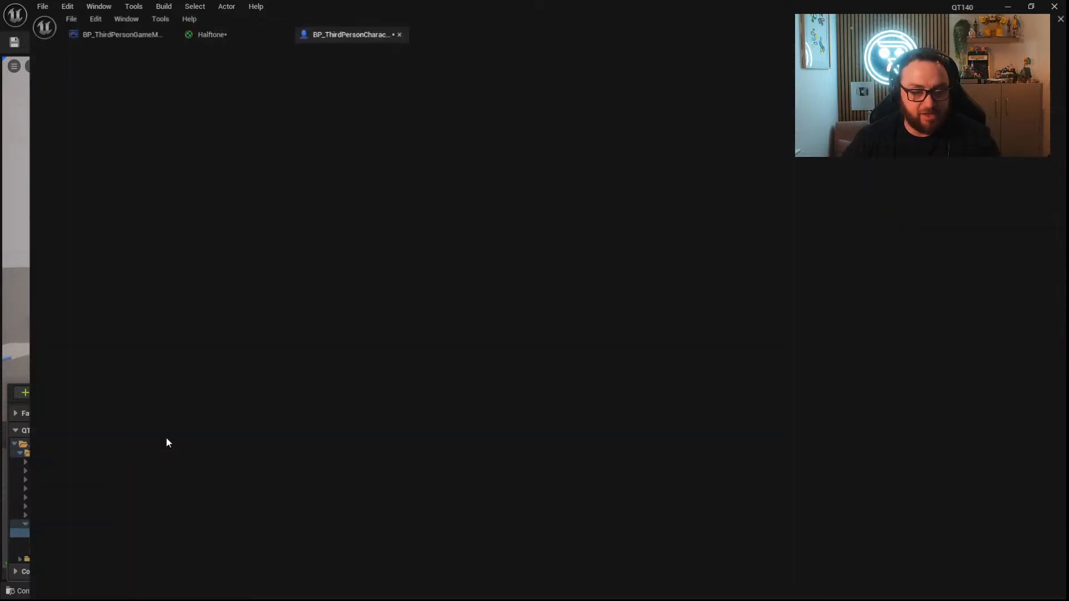
right_click_drag(618, 208, 518, 245)
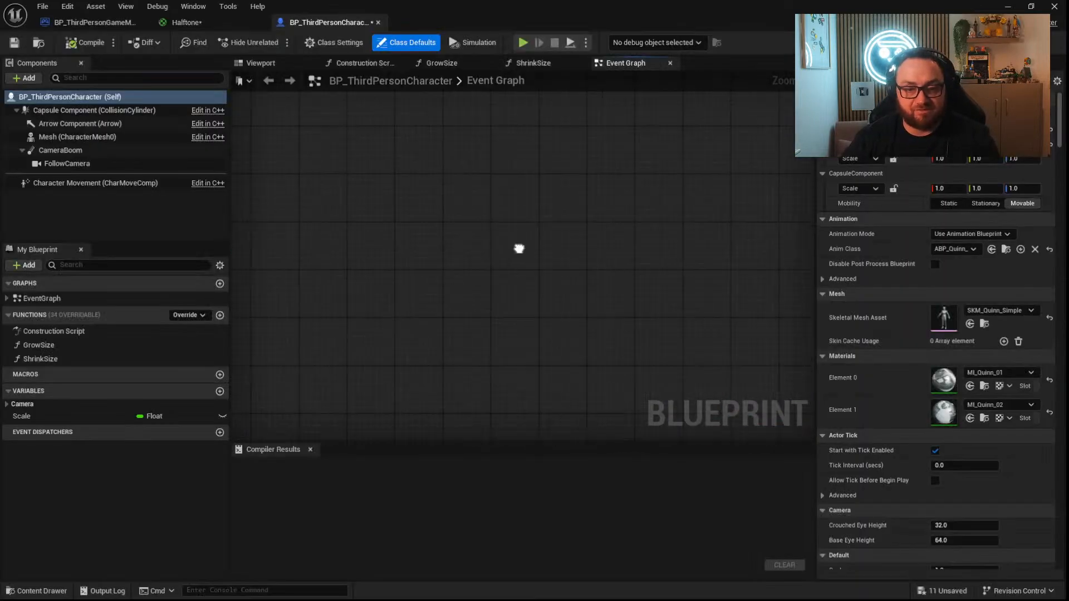
Detach the Debug Key 1 event from the Grow Size call and move it to an empty area of the event graph.
right_click(397, 181)
right_click_drag(392, 190, 599, 248)
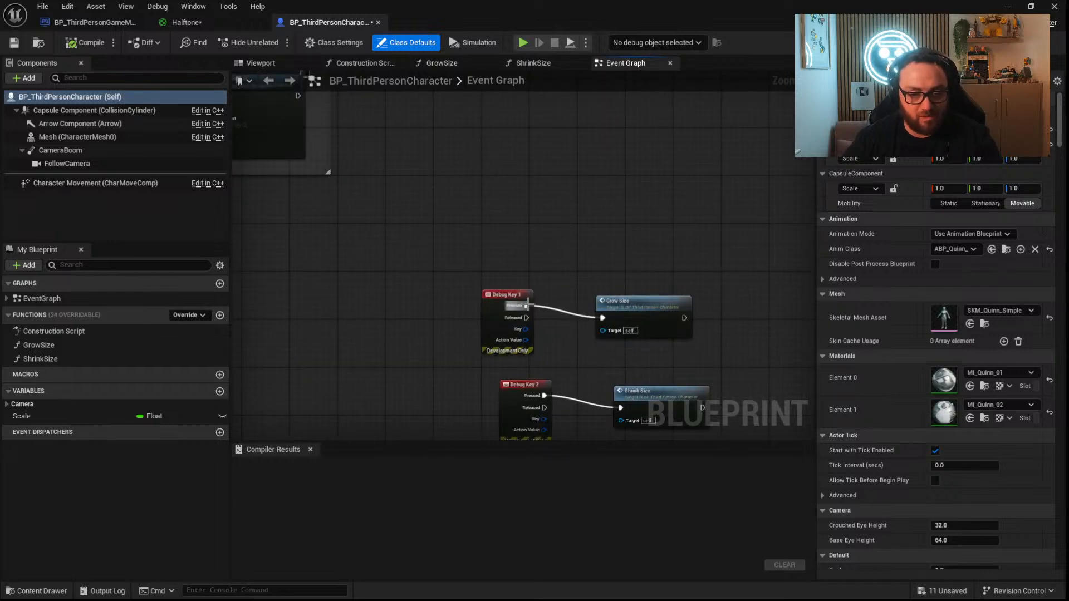
left_click_drag(509, 300, 670, 135)
left_click(572, 211, "alt")
scroll(693, 165, "up", 3)
right_click_drag(693, 164, 538, 253)
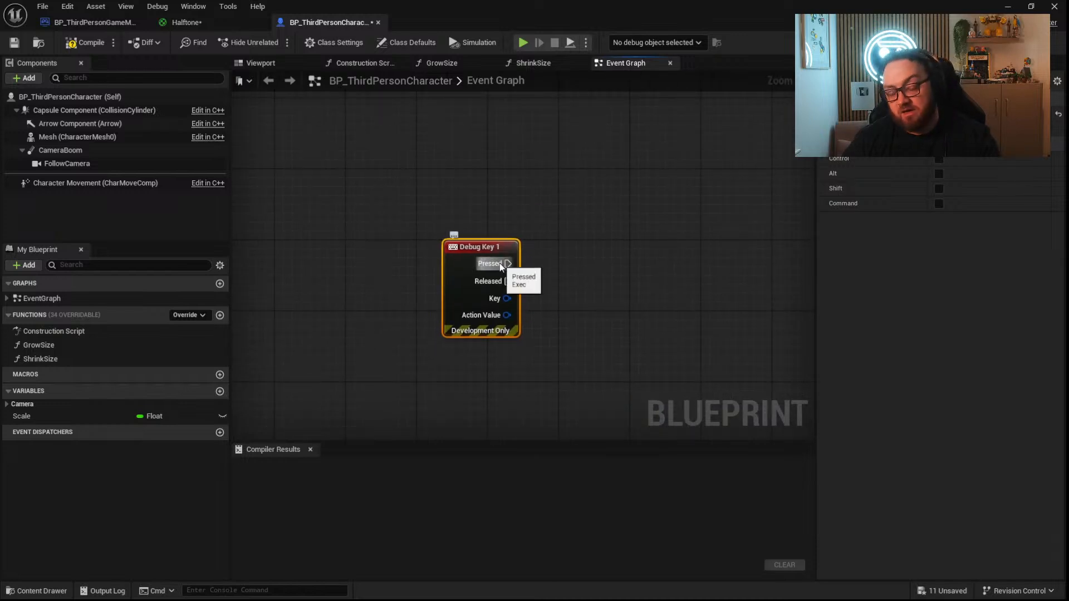
left_click_drag(492, 284, 510, 232)
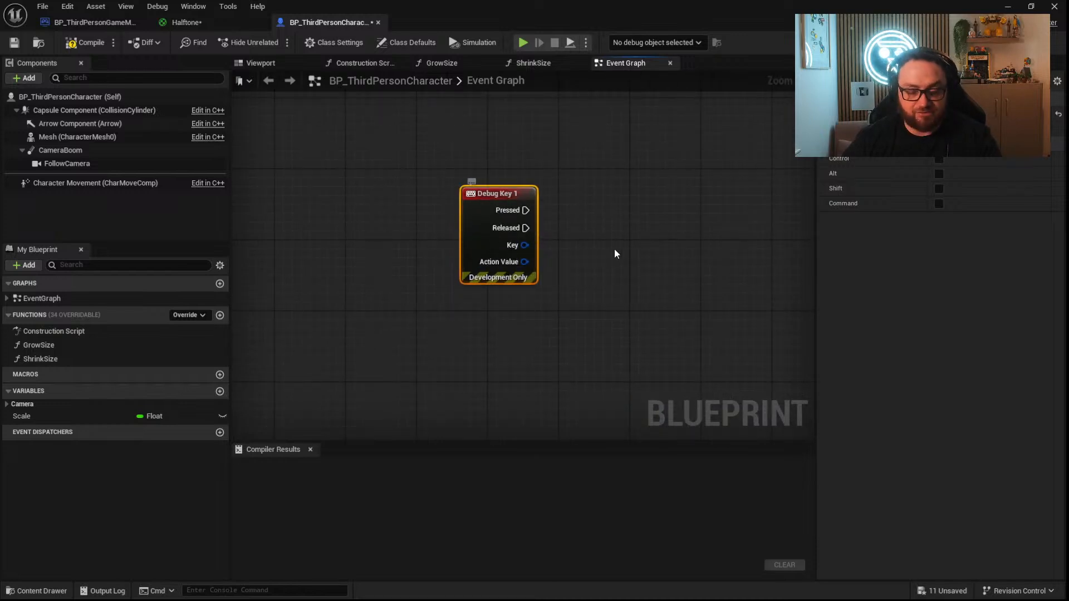
right_click_drag(523, 299, 504, 221)
left_click_drag(460, 165, 471, 119)
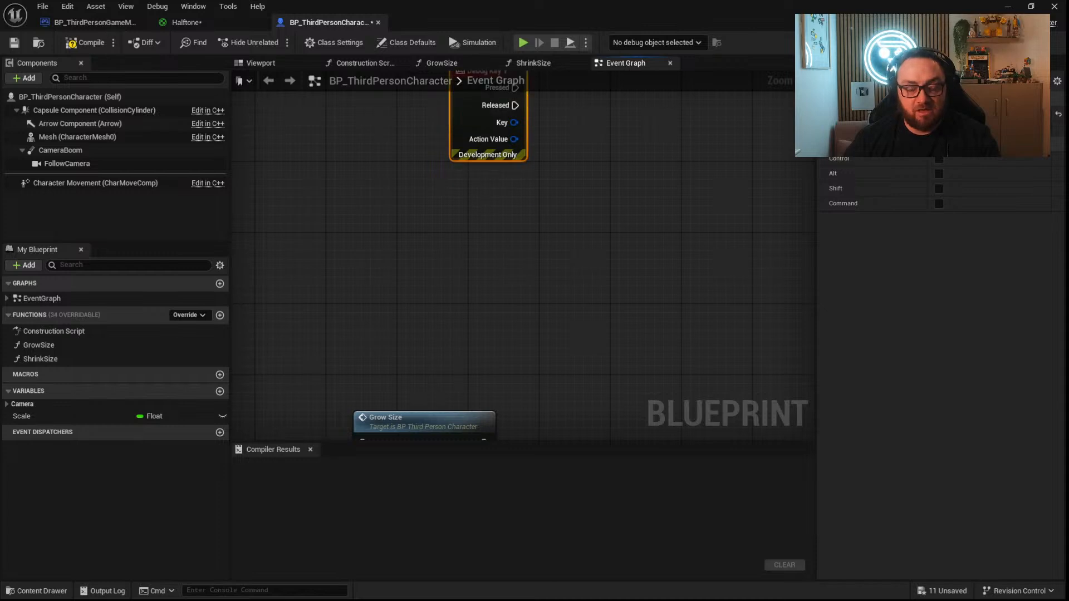
right_click_drag(480, 200, 446, 270)
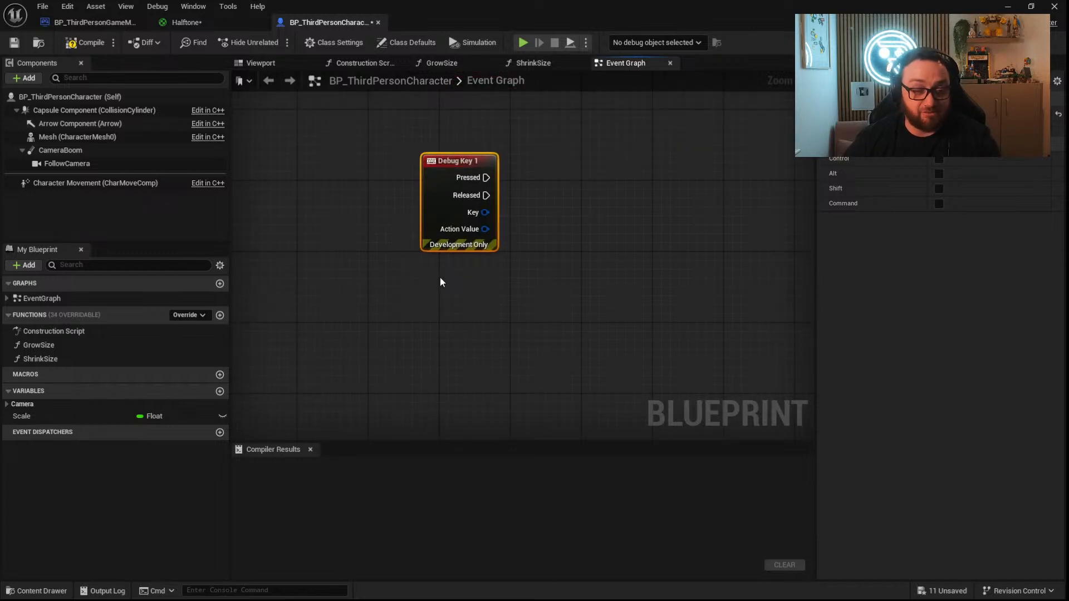
Look at the Character Movement component's walking settings and add a Float variable named Speed to the character blueprint.
left_click(95, 182)
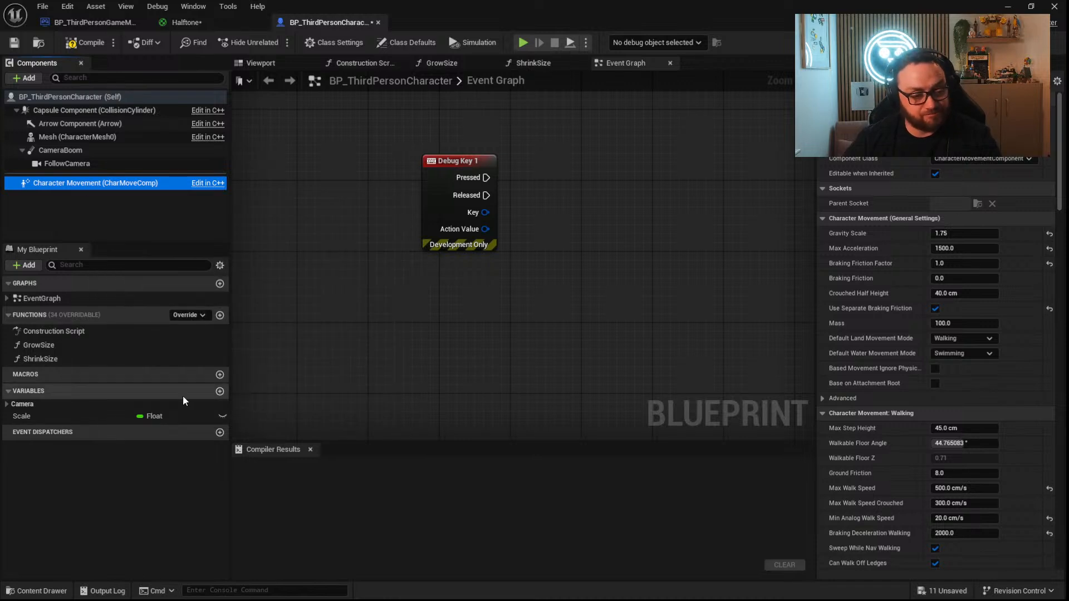
left_click(220, 392)
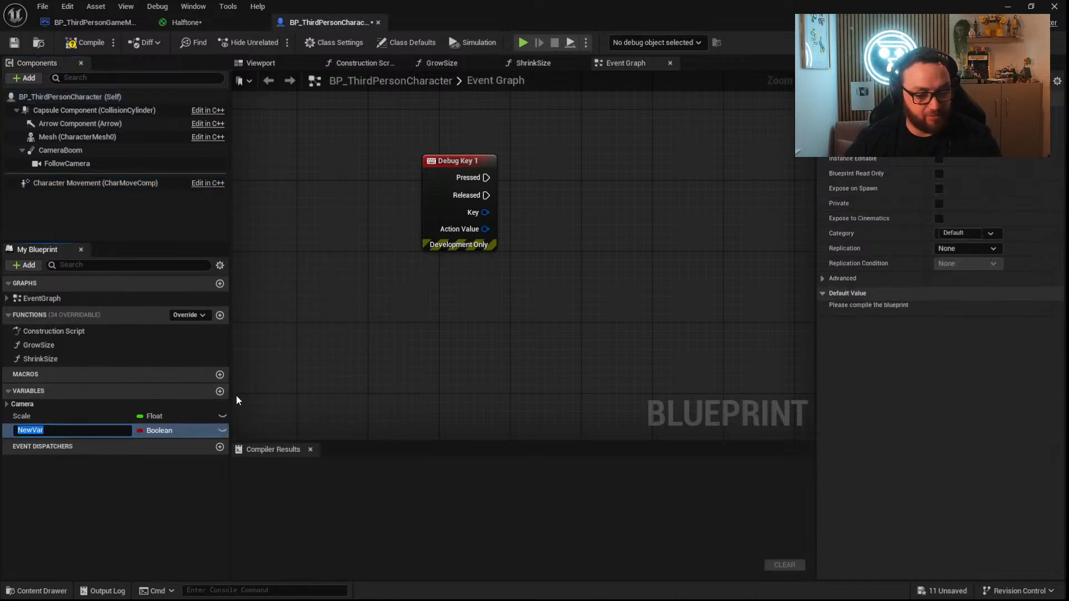
type("Spee")
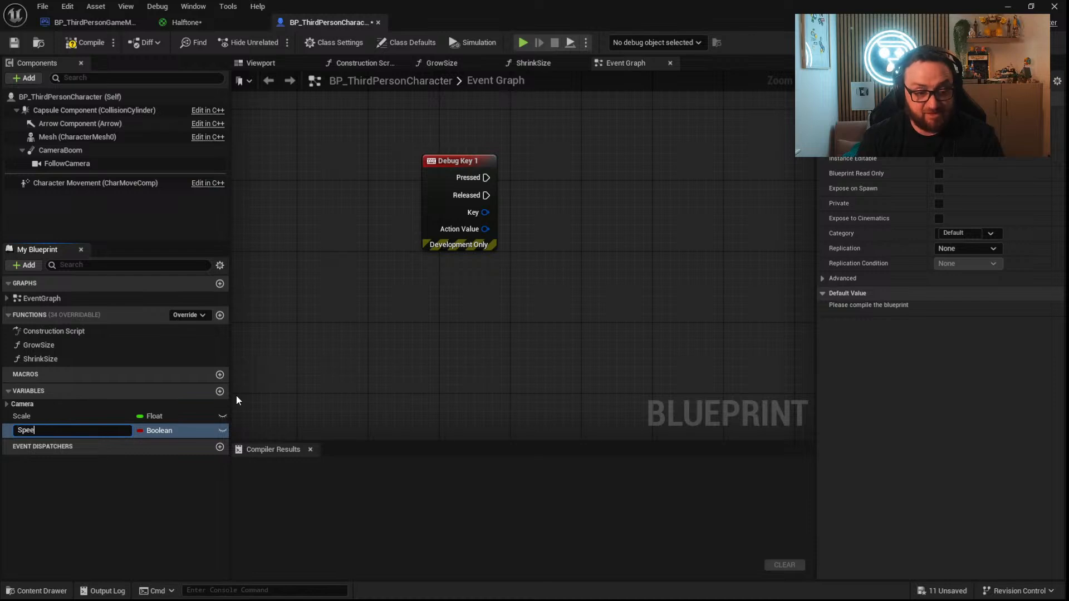
type("d")
key("Return")
left_click(151, 430)
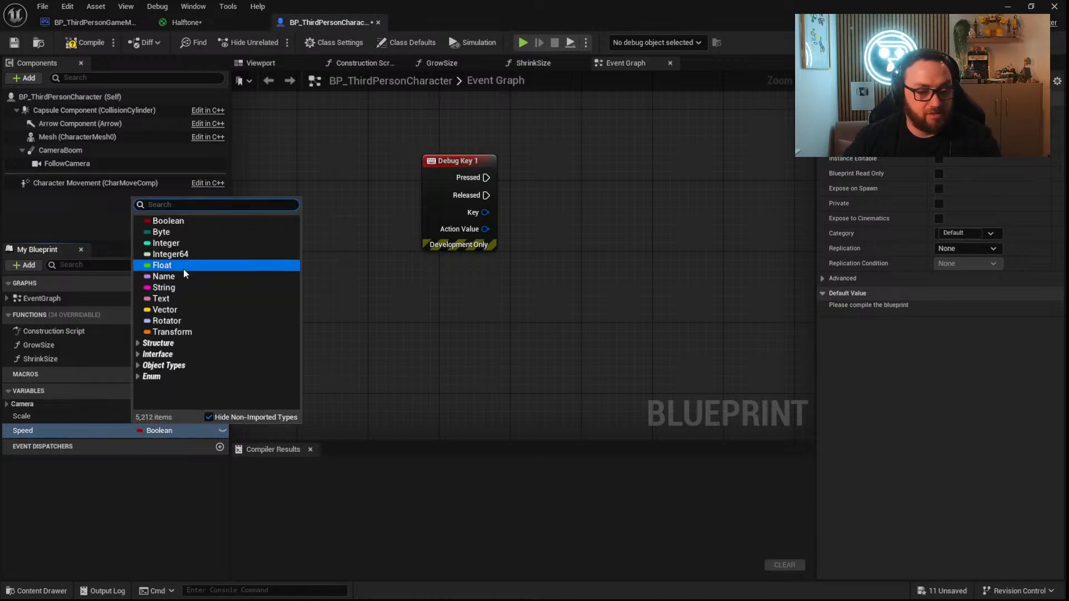
left_click(175, 266)
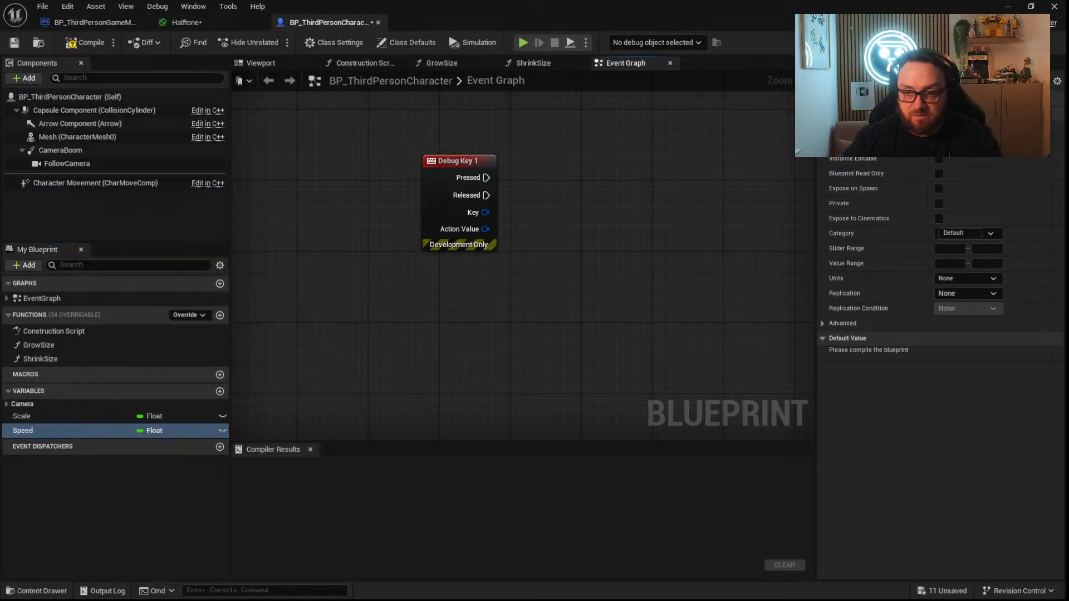
Compile the blueprint, set the Speed variable's replication to RepNotify and give it a default value of 500.
left_click(87, 42)
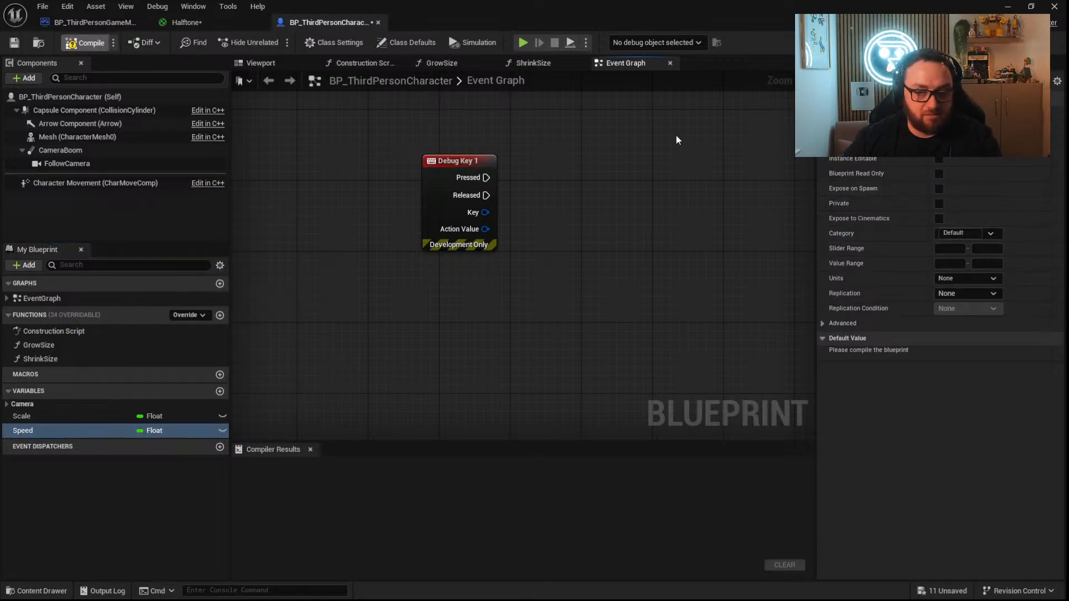
left_click(965, 295)
left_click(963, 330)
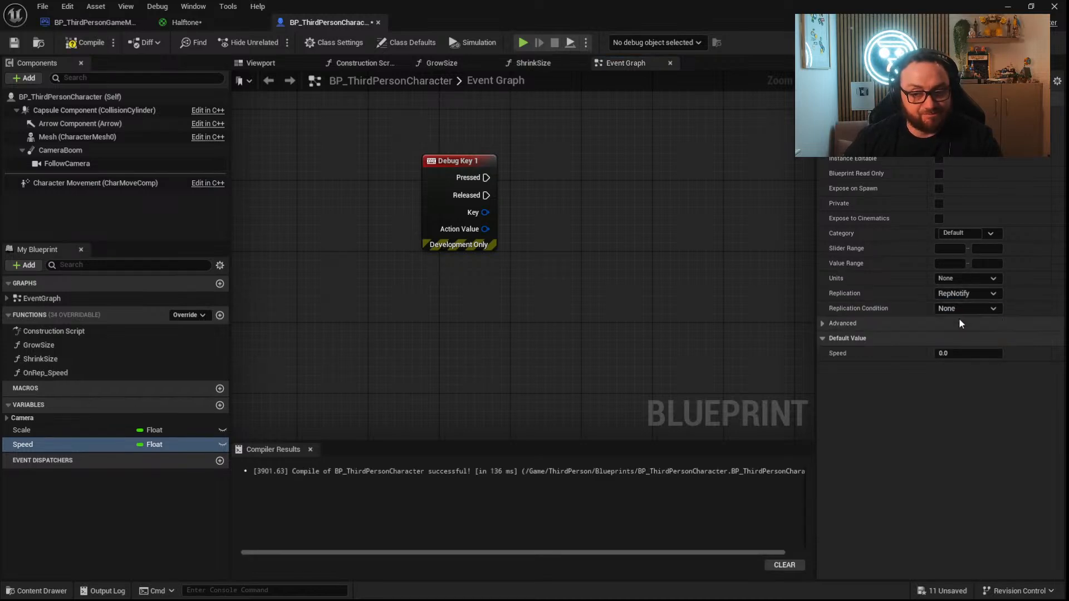
left_click(965, 354)
type("500")
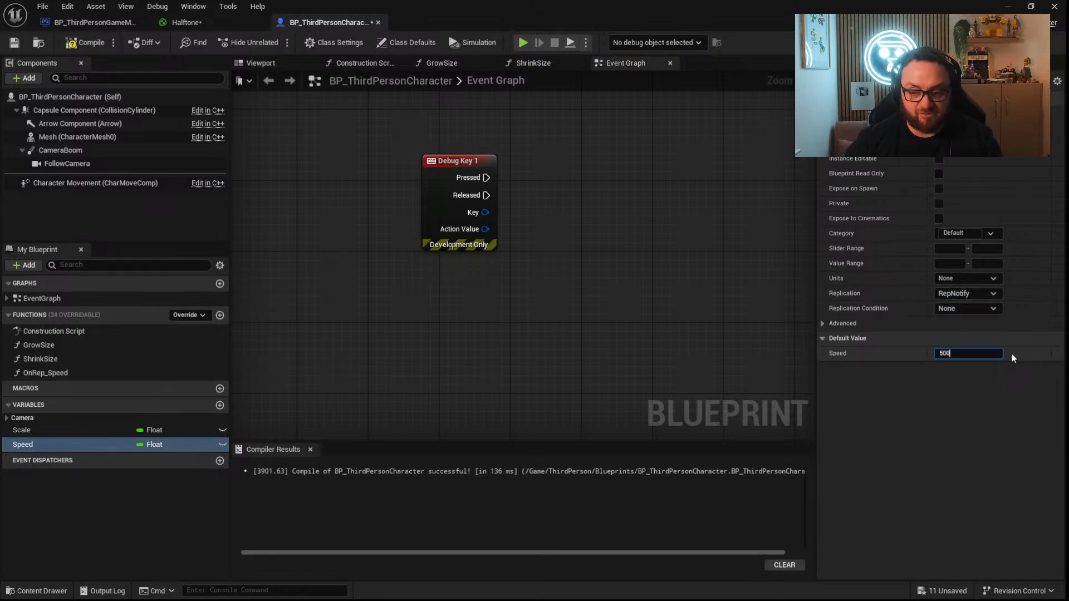
left_click(669, 246)
Place a Set node for Speed and drive it with a custom event named SERVER_ChangeSpeed.
left_click_drag(34, 445, 430, 340)
left_click(439, 369)
type("custom")
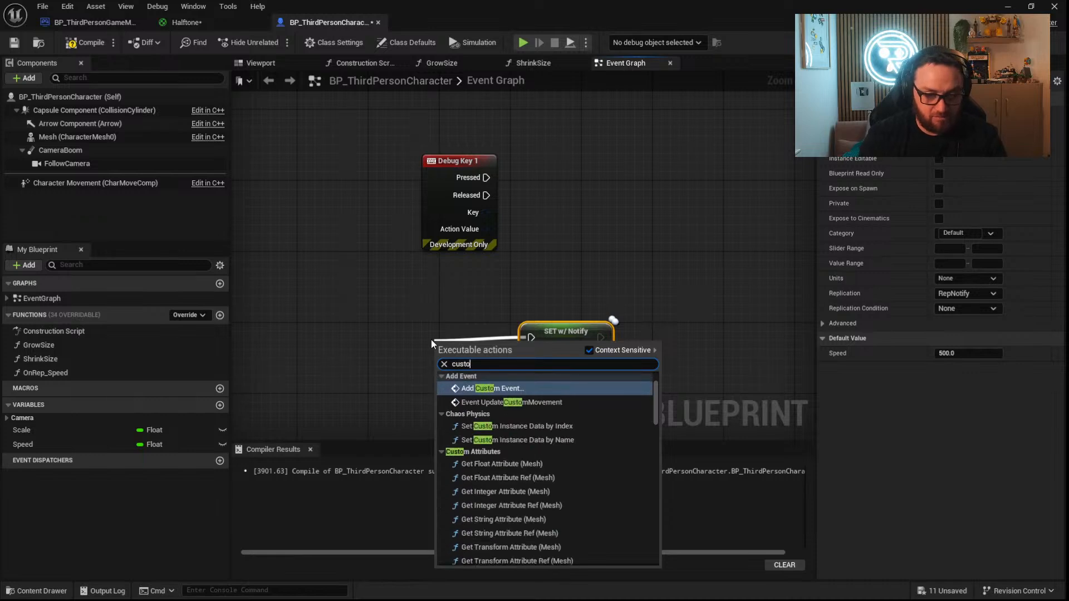
key("Return")
type("SERVER_ChangeSpeed")
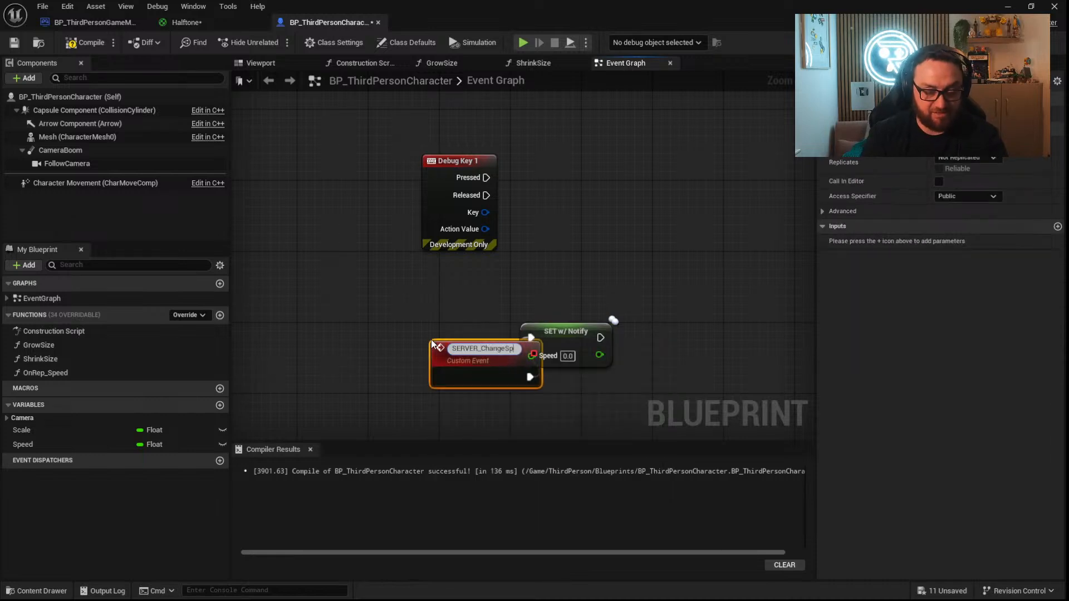
key("Return")
Add the Set node's Speed value as an input of SERVER_ChangeSpeed, make the event Run on Server, and align it.
left_click_drag(467, 354, 435, 332)
left_click_drag(538, 357, 451, 341)
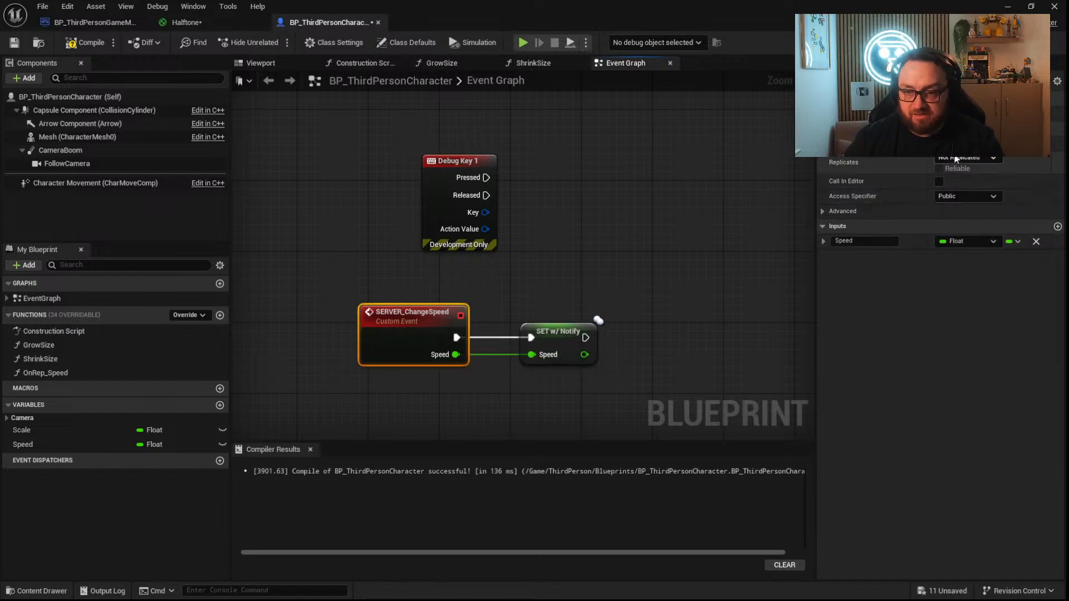
left_click(974, 159)
left_click(970, 198)
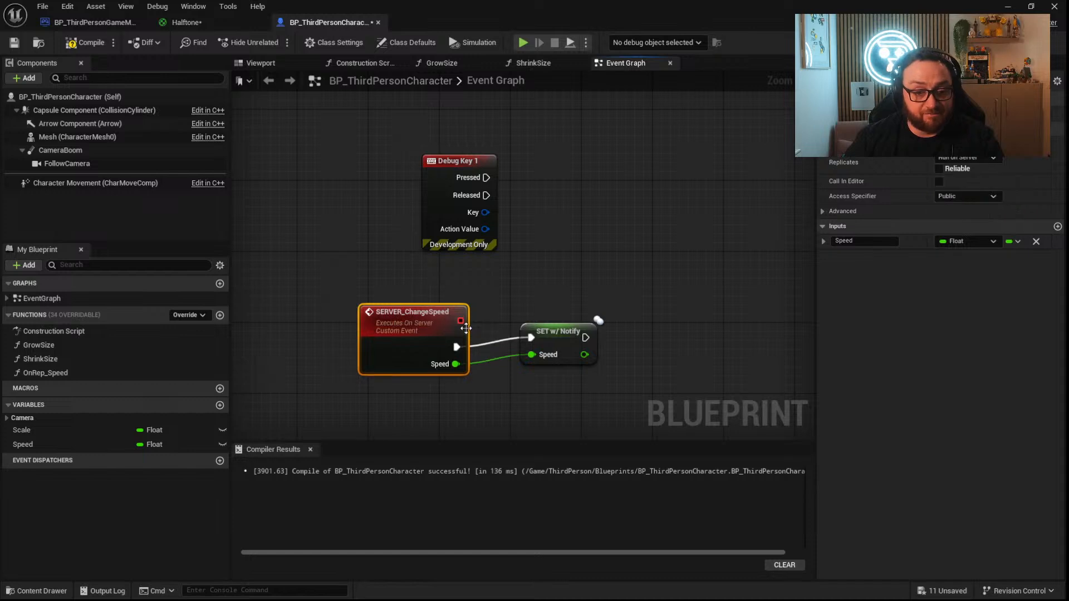
left_click_drag(404, 340, 413, 330)
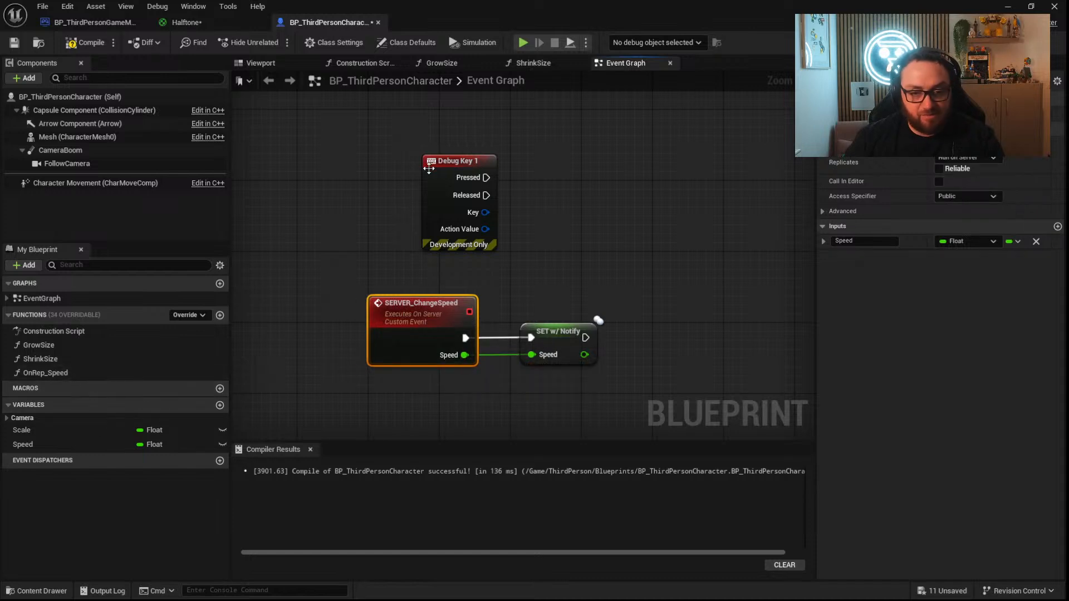
Call SERVER_ChangeSpeed from Debug Key 1's Pressed output and a duplicate of that call from its Released output.
left_click_drag(42, 372, 486, 178)
left_click(7, 299)
left_click_drag(627, 249, 647, 182)
key("ctrl+d")
left_click_drag(702, 265, 486, 195)
Set Speed to 1000 on the Pressed call and to 500 on the Released call.
left_click(664, 171)
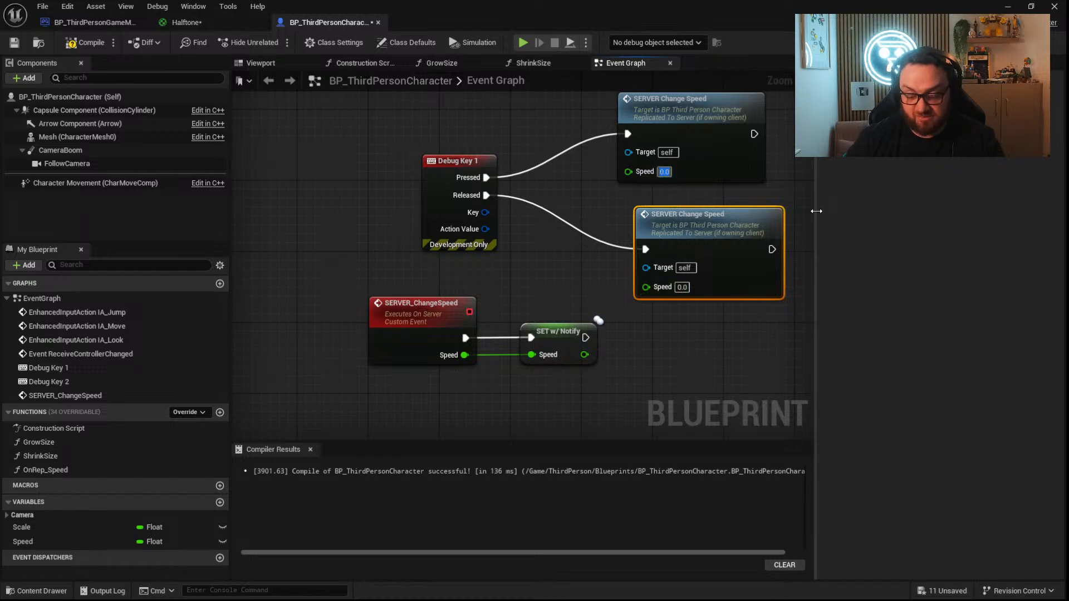
left_click(682, 286)
key("Return")
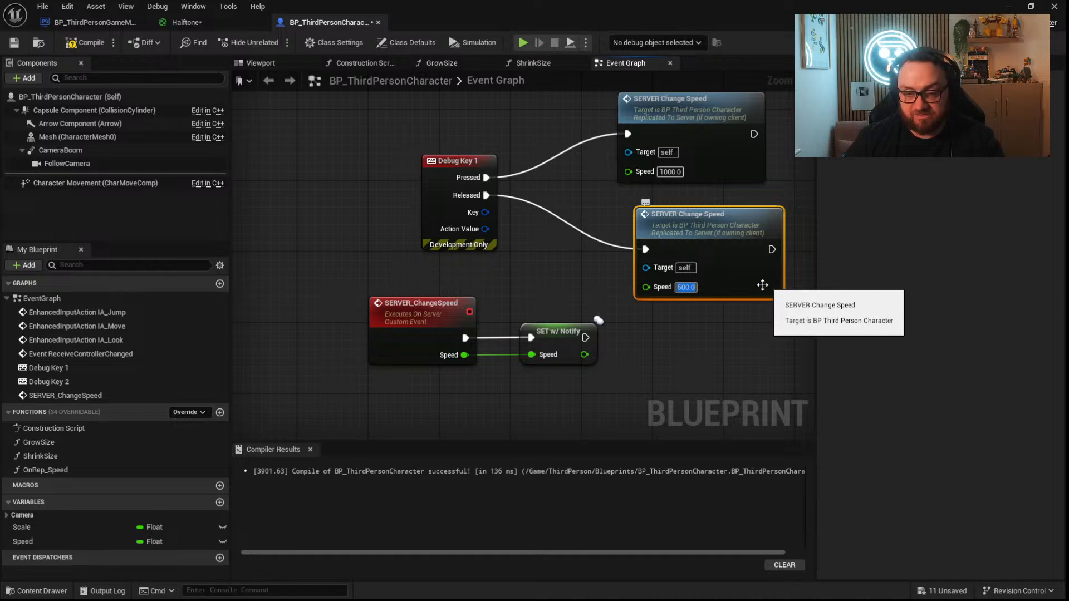
left_click(613, 389)
Move the SERVER_ChangeSpeed event and its Set node together to clear space below the debug key calls.
right_click_drag(612, 389, 652, 289)
left_click_drag(597, 318, 454, 240)
left_click_drag(444, 240, 524, 312)
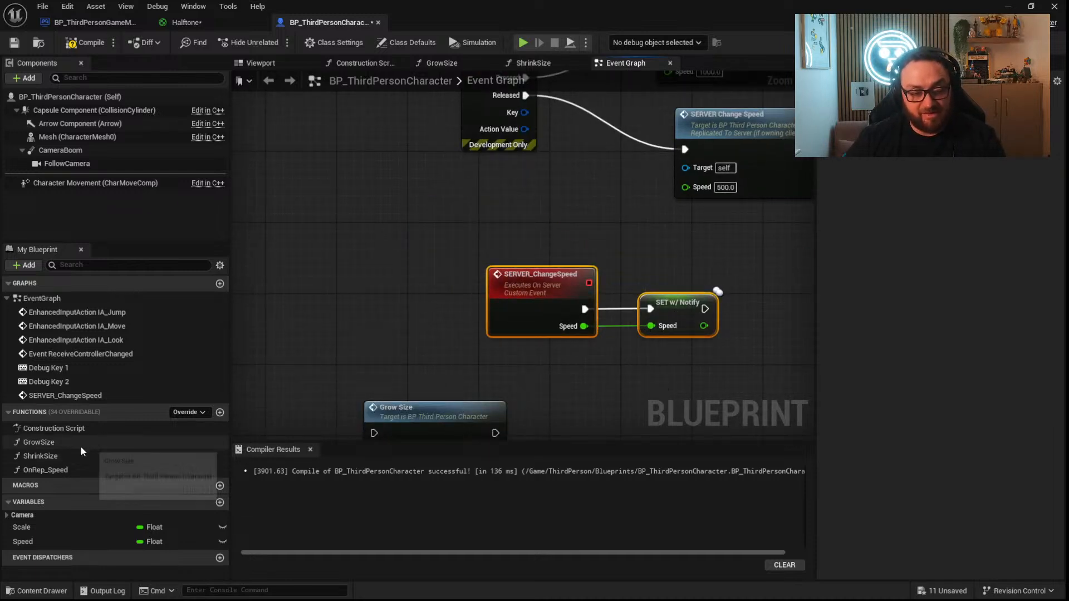
Open the OnRep_Speed function and place a Get node for the Speed variable in it.
double_click(67, 471)
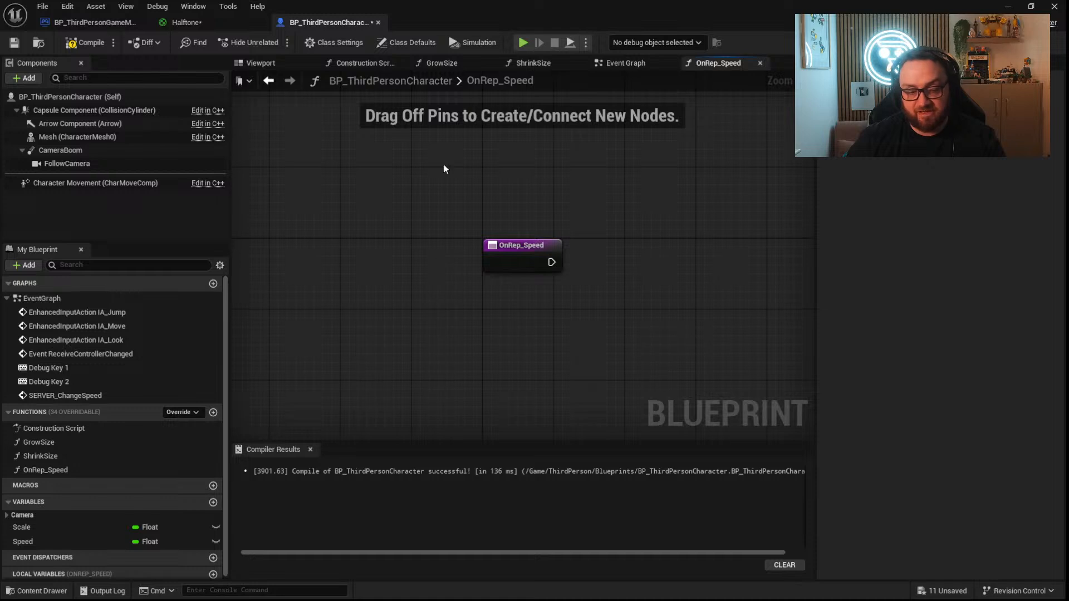
left_click_drag(78, 541, 469, 327)
left_click(492, 343)
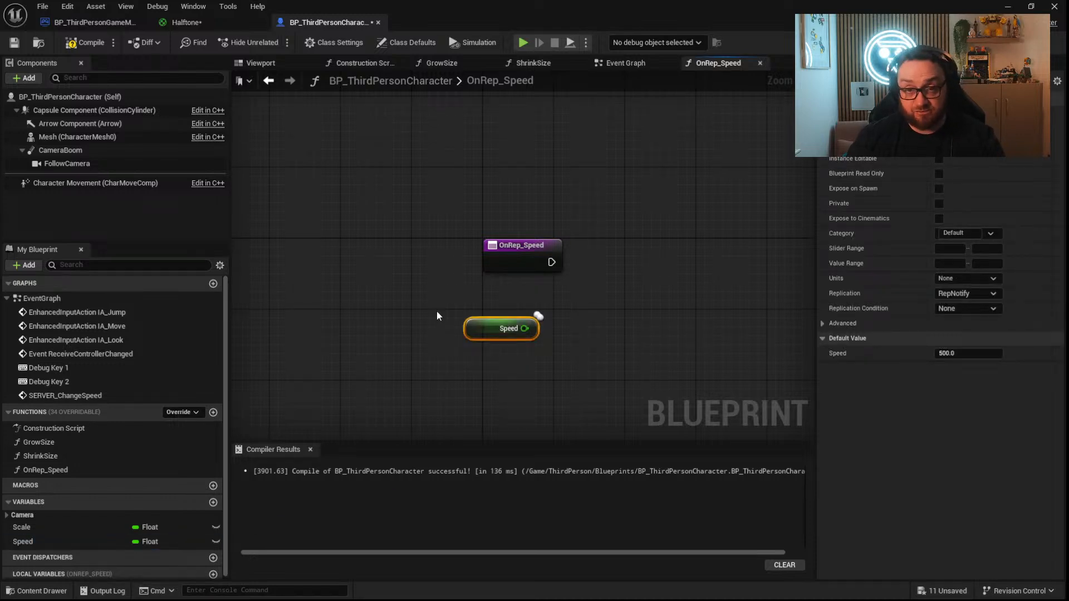
Set the Character Movement component's Max Walk Speed from Speed when OnRep_Speed runs, and compile the blueprint.
left_click_drag(95, 182, 543, 179)
left_click_drag(616, 178, 664, 226)
type("set")
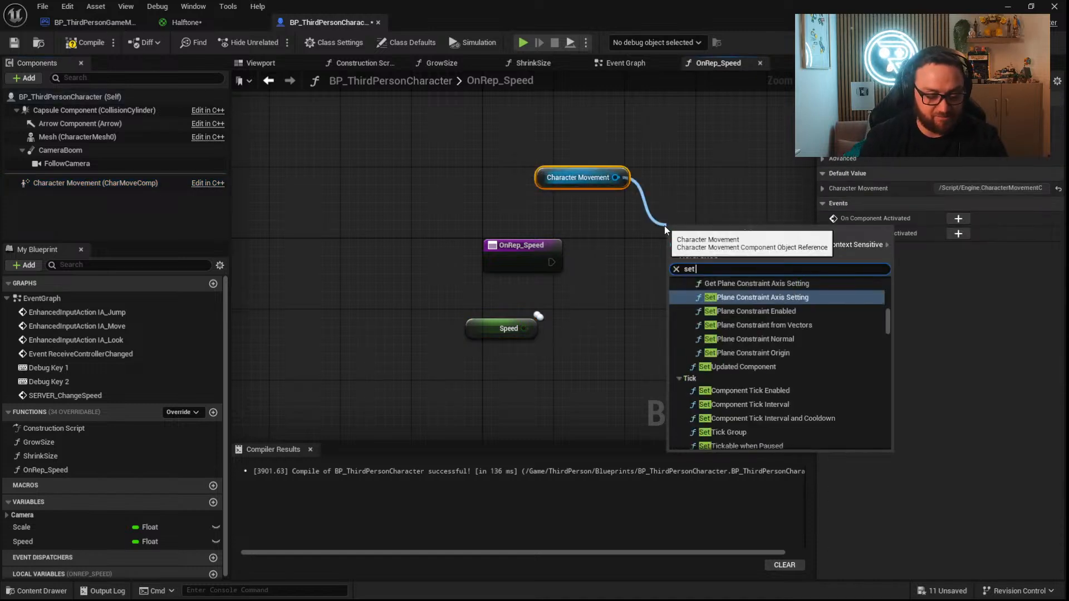
type(" max walks")
key("Return")
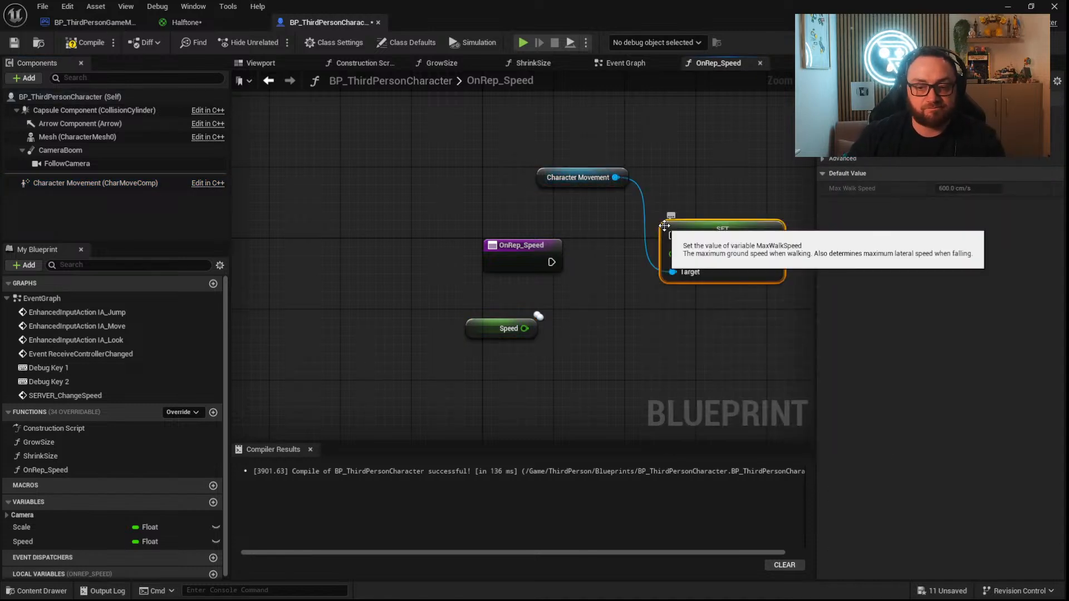
left_click_drag(551, 262, 525, 328)
left_click(85, 44)
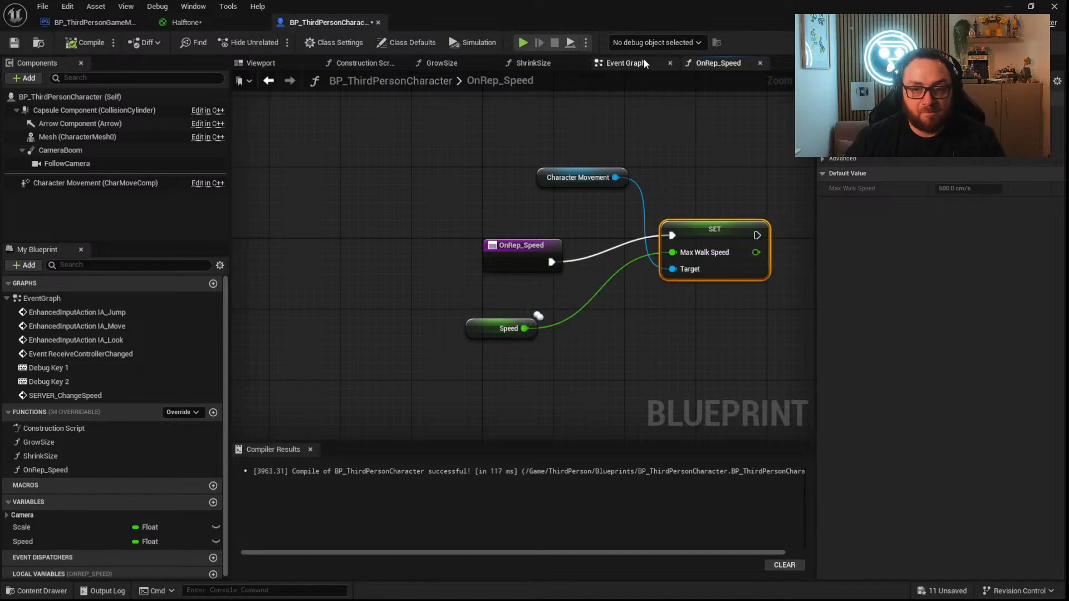
Review the Speed Set w/ Notify node in the event graph and save the character blueprint.
left_click(625, 63)
right_click_drag(654, 252, 647, 265)
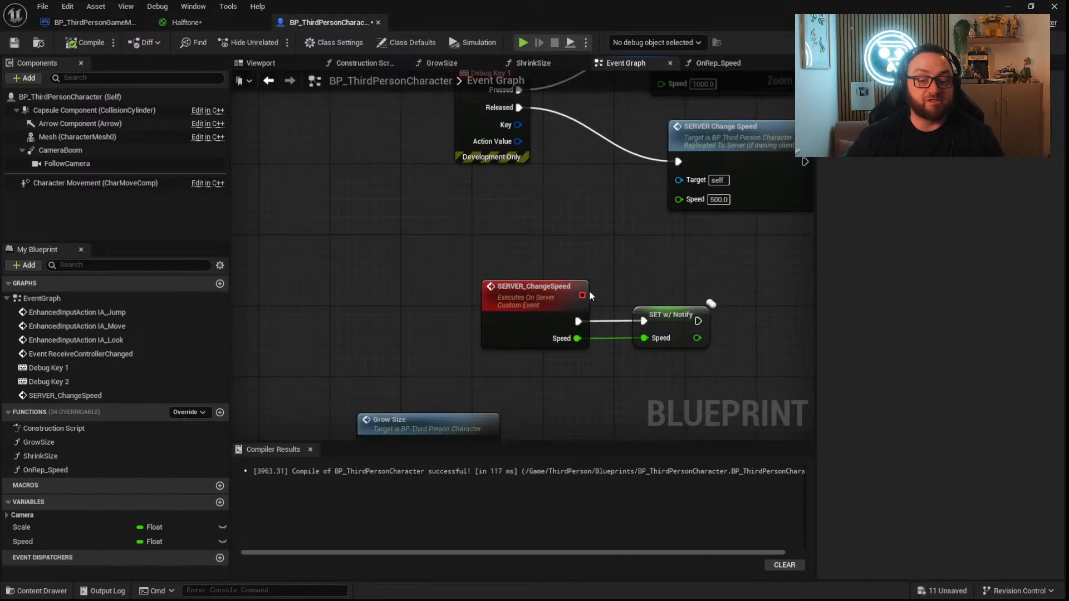
left_click(679, 315)
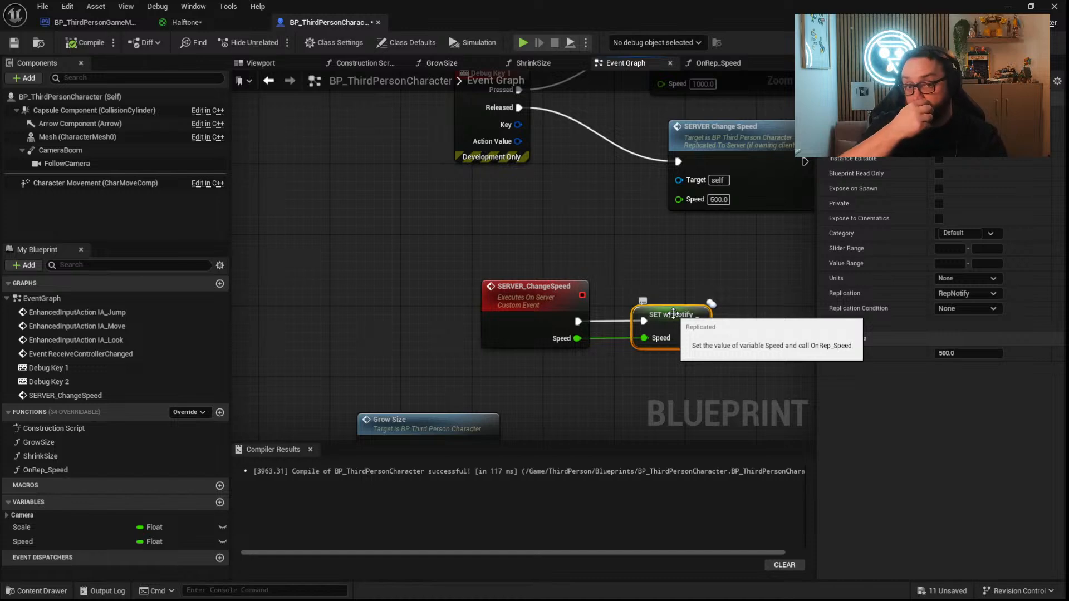
right_click_drag(673, 313, 697, 395)
left_click(10, 42)
Return to the level, play it in the viewport to test running with the character, and stop the session.
left_click(1008, 7)
left_click(276, 42)
key("w")
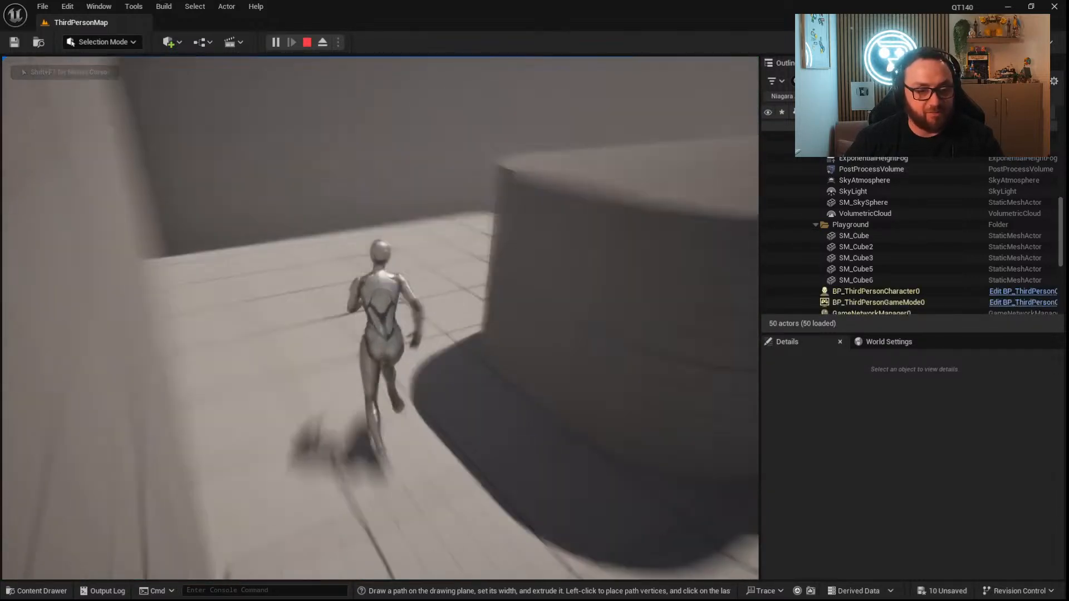
key("Escape")
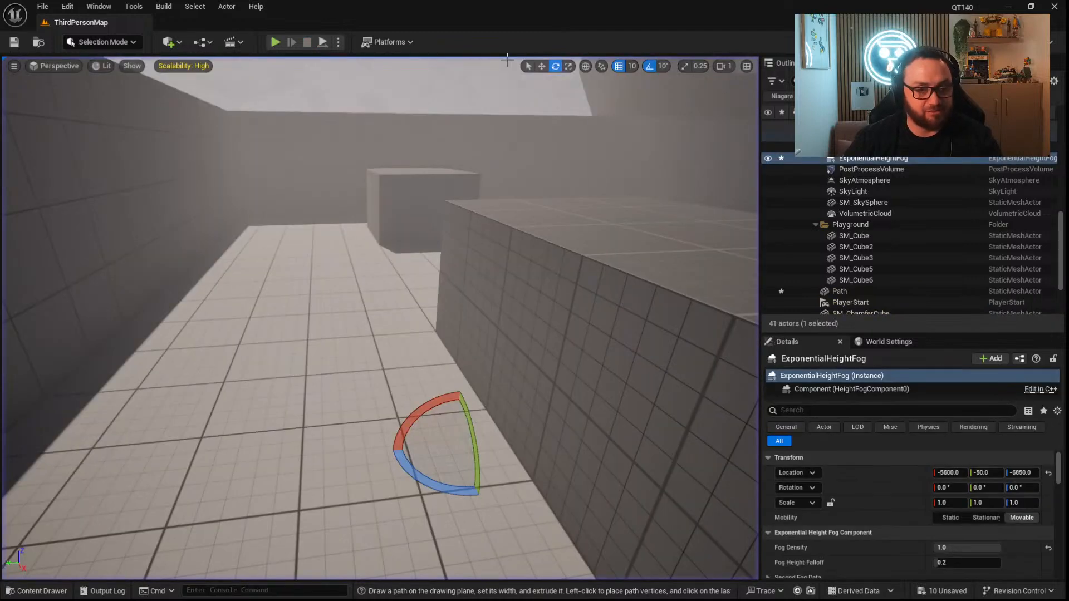
Launch a play session in a new editor window (PIE) with 2 players and the net mode Play As Listen Server.
left_click(337, 42)
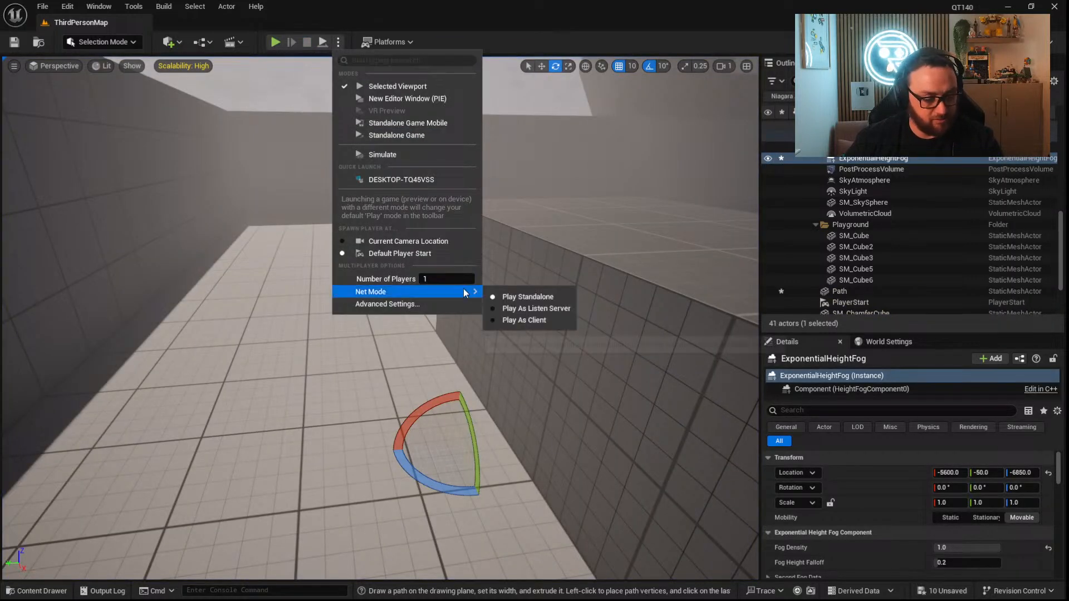
left_click(448, 279)
type("2")
mouse_move(459, 296)
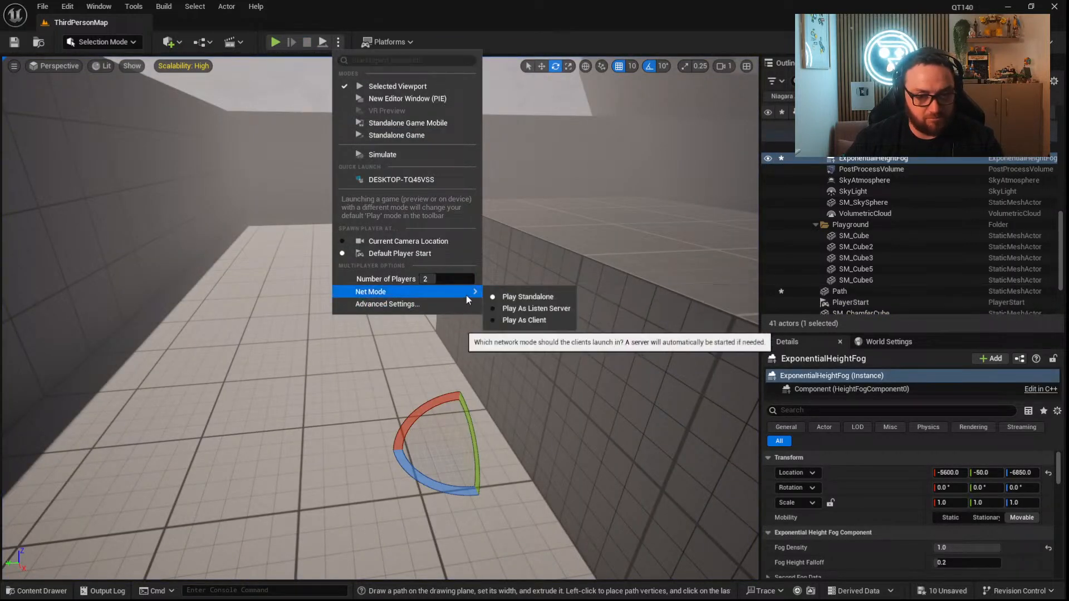
left_click(519, 308)
left_click(338, 42)
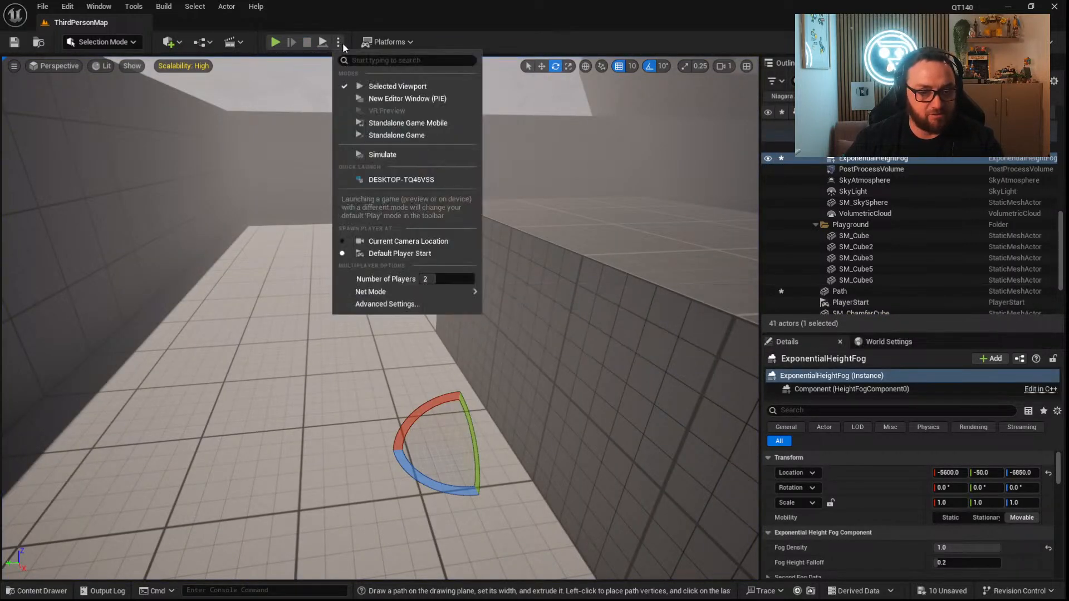
left_click(411, 109)
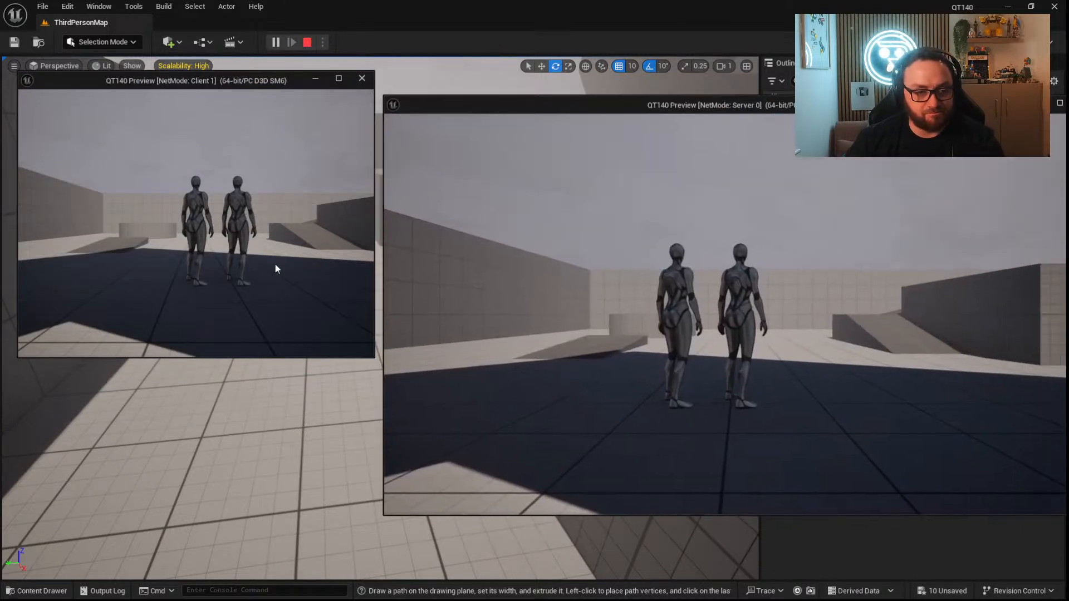
Run the client character around the level to test its sprint replication on the server, stop the session and close the Message Log.
left_click(275, 269)
key("w")
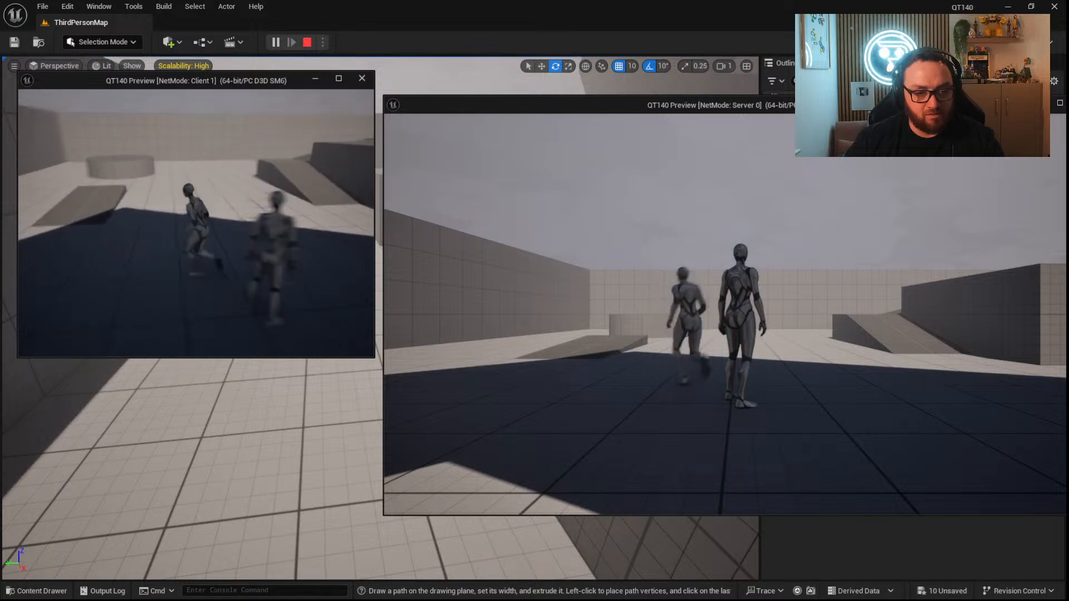
key("a")
key("s")
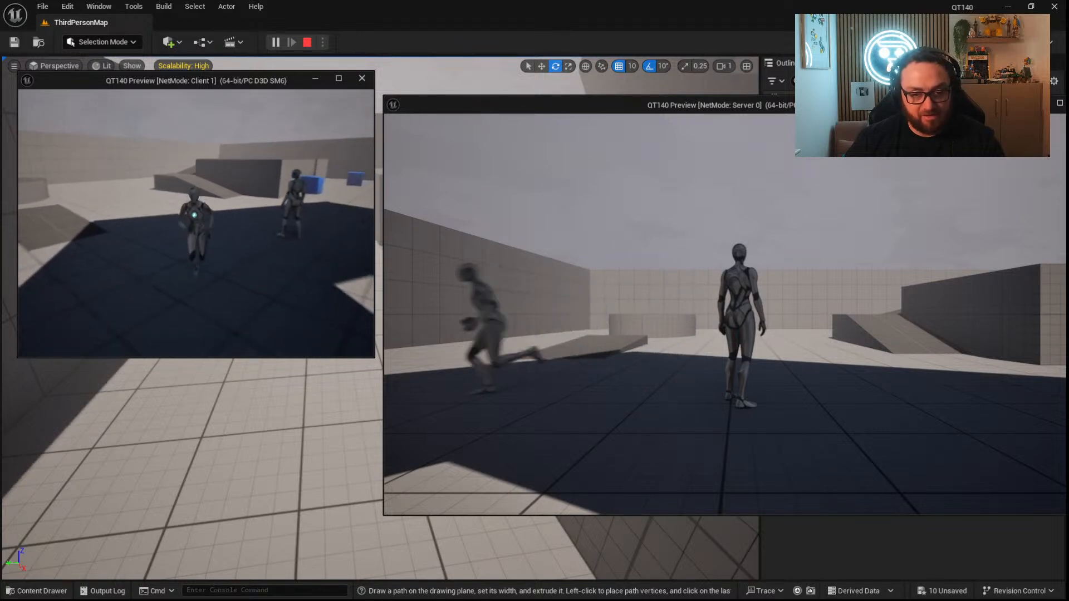
key("w")
key("a")
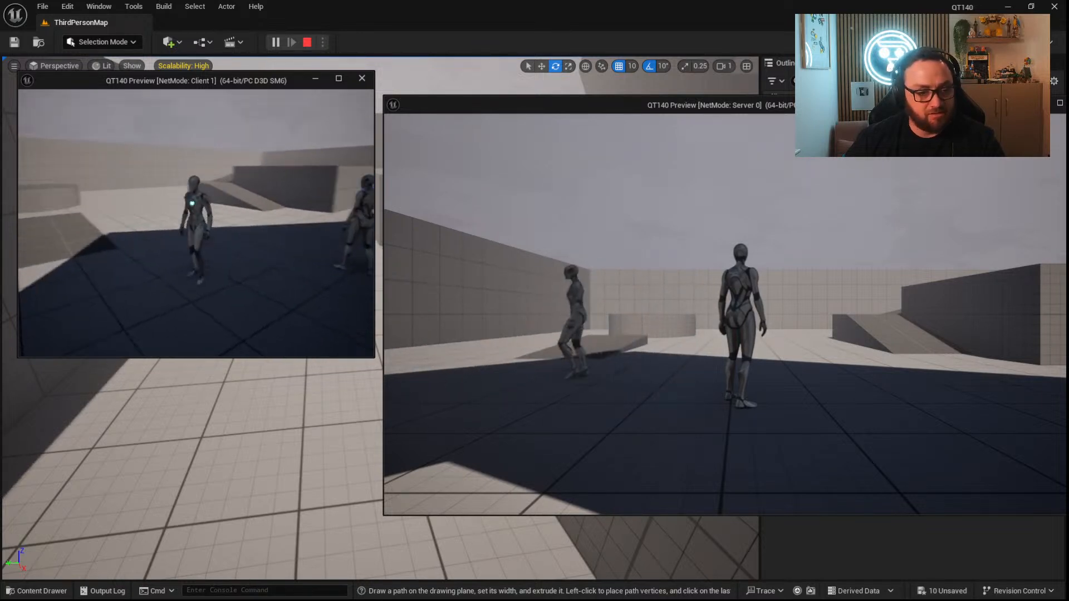
key("w")
key("w")
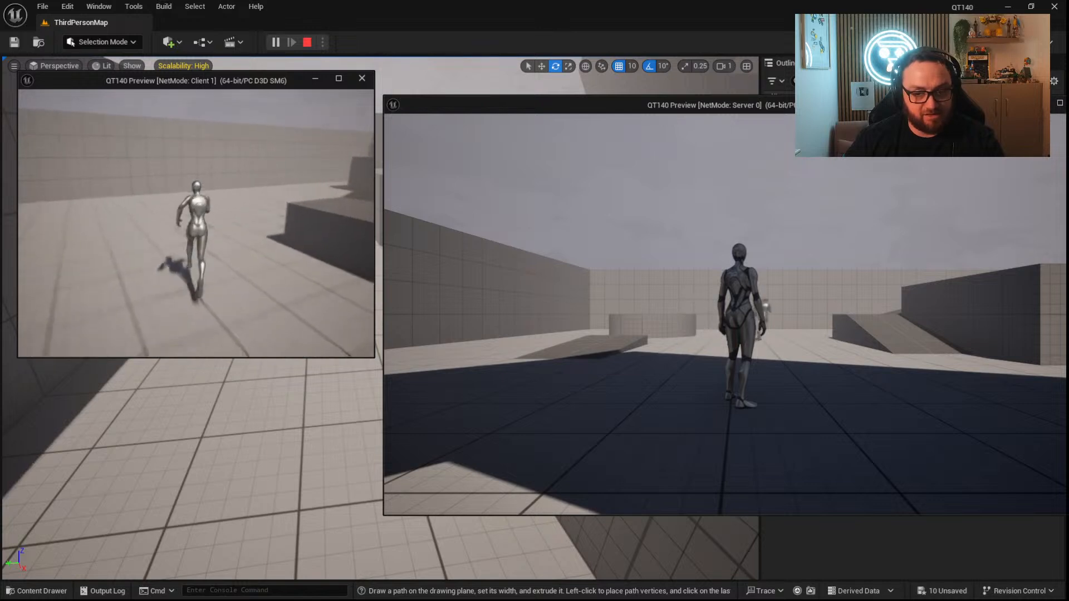
key("w")
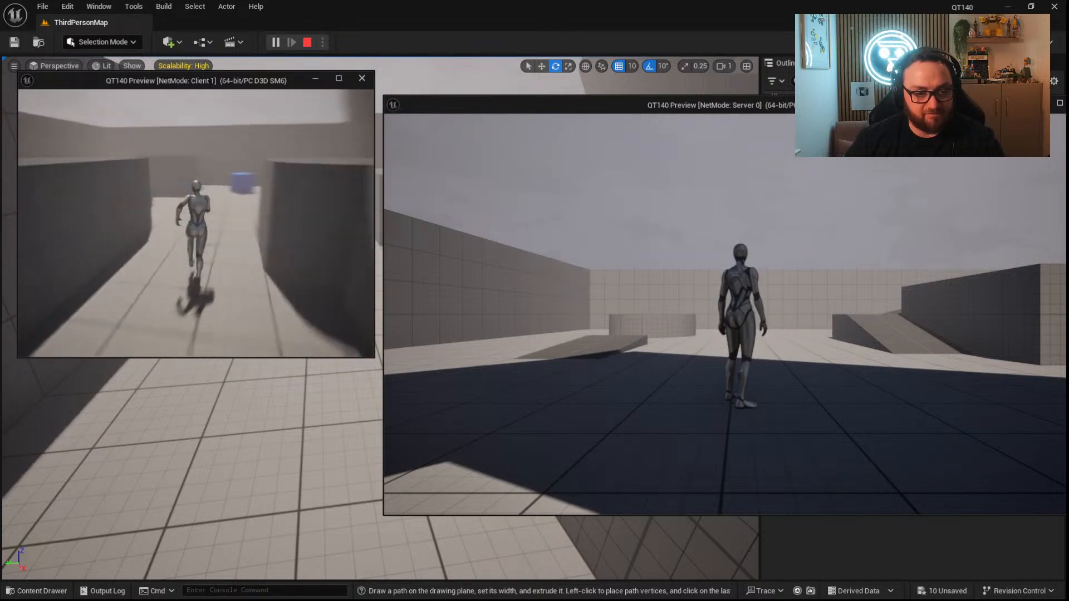
key("w")
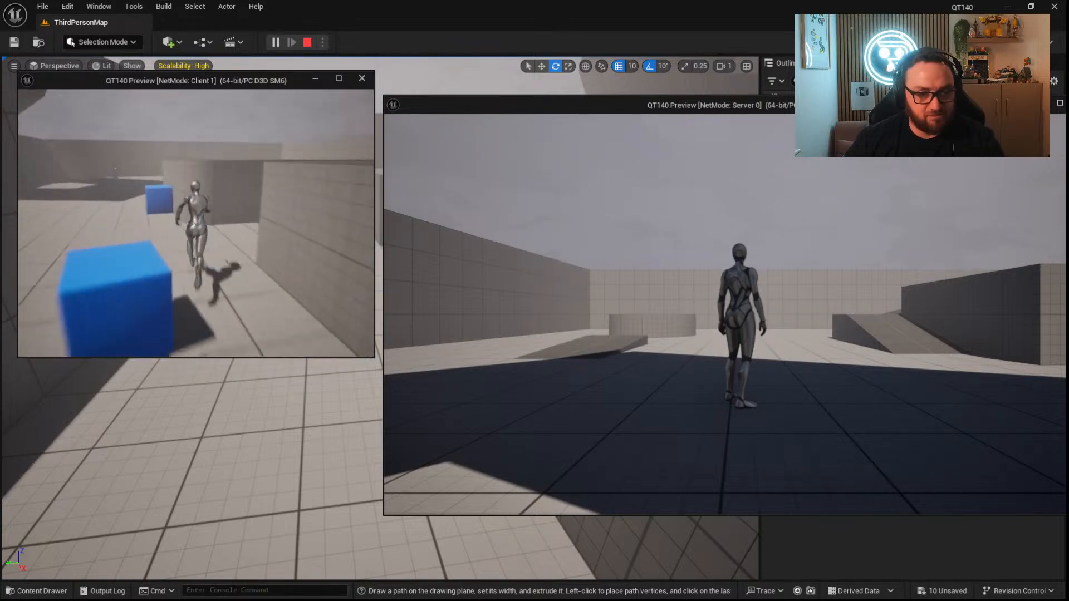
key("w")
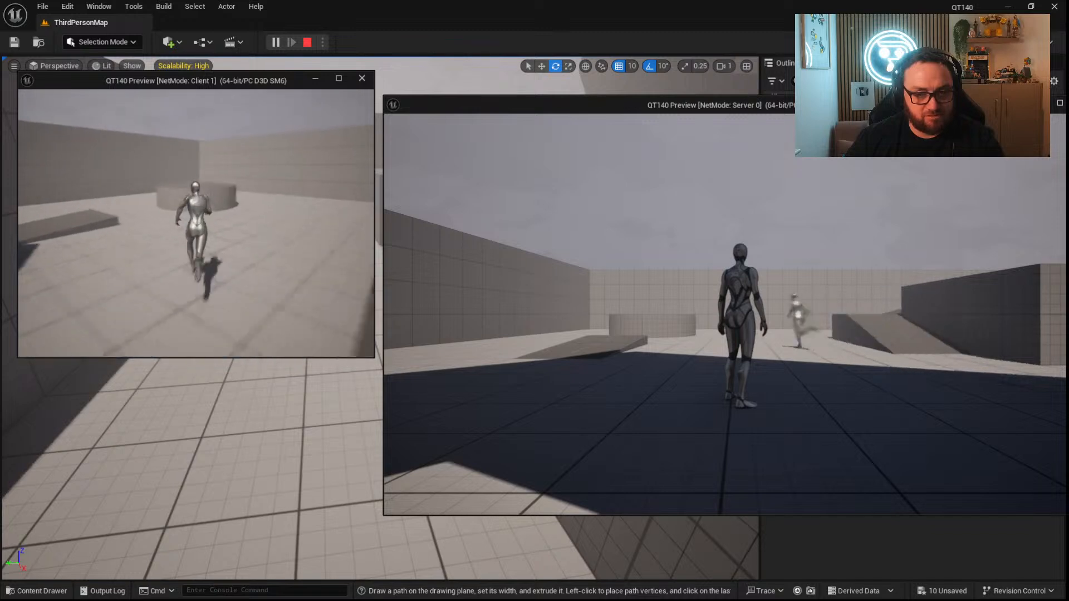
key("w")
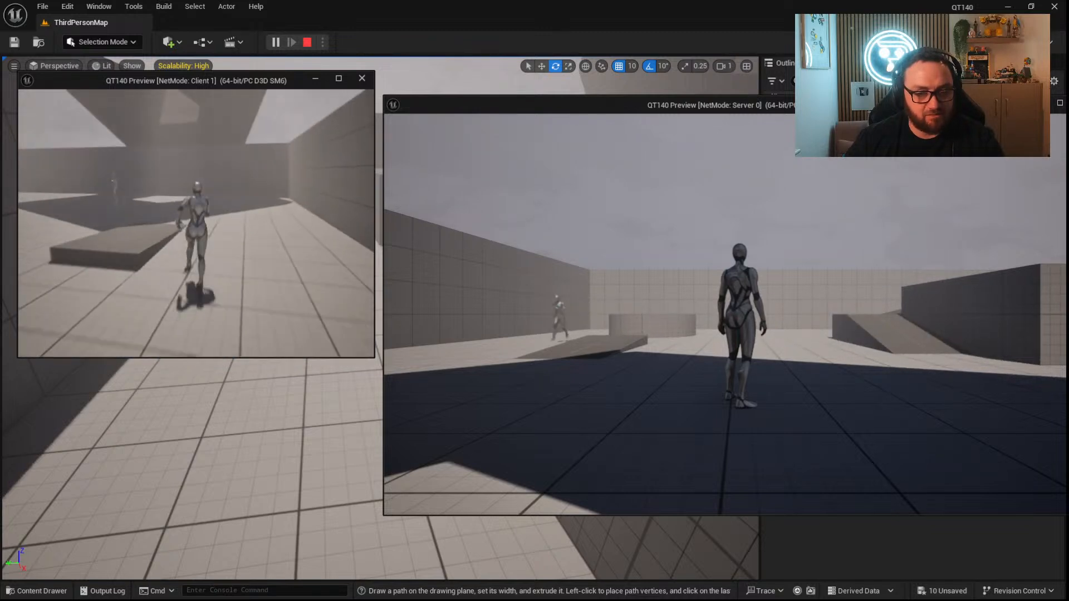
key("w")
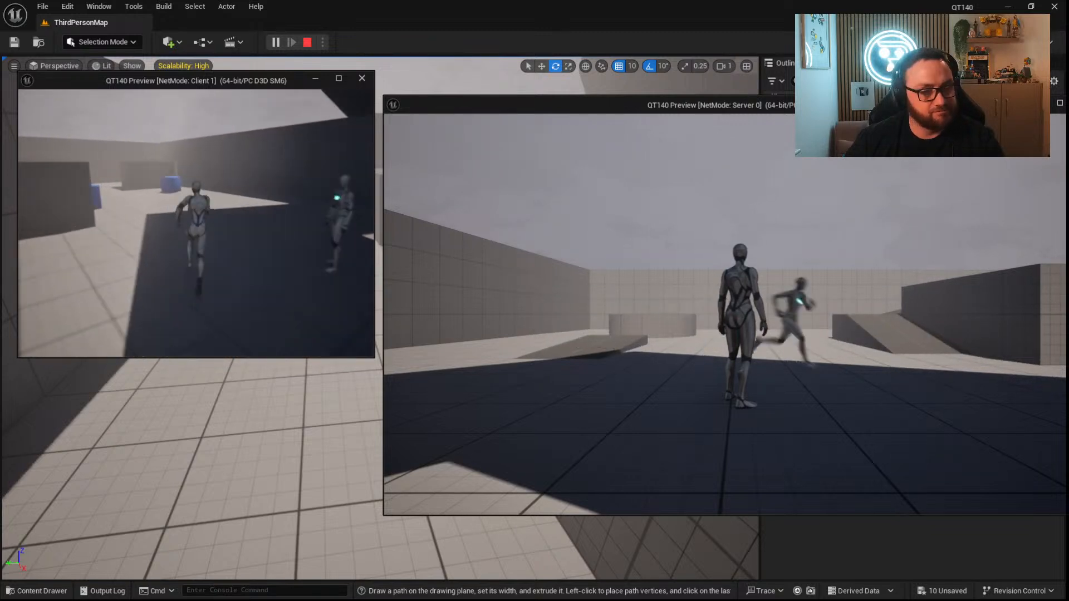
key("Escape")
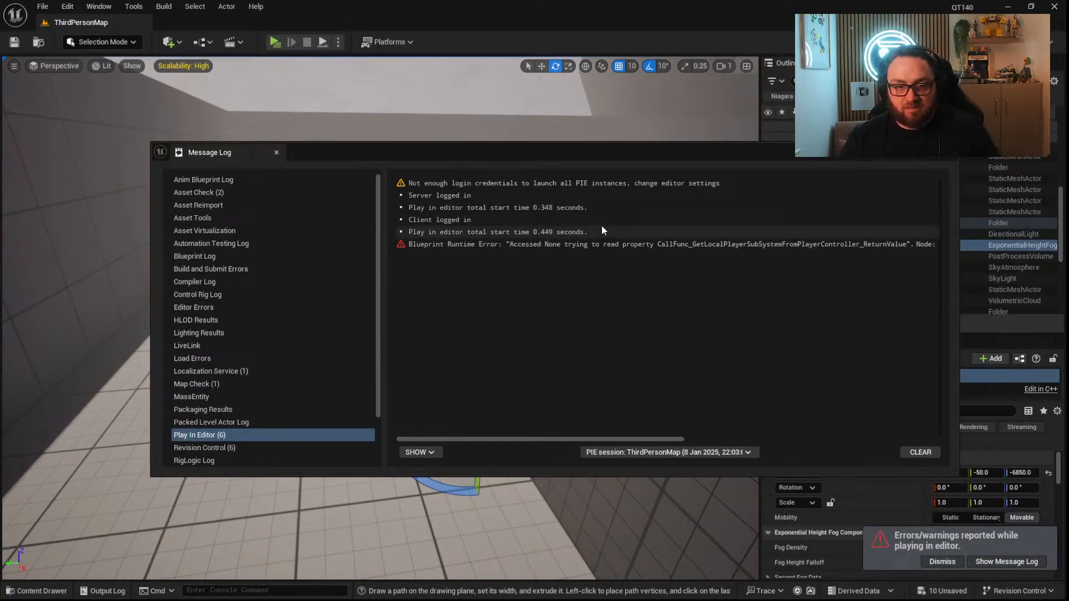
left_click(945, 150)
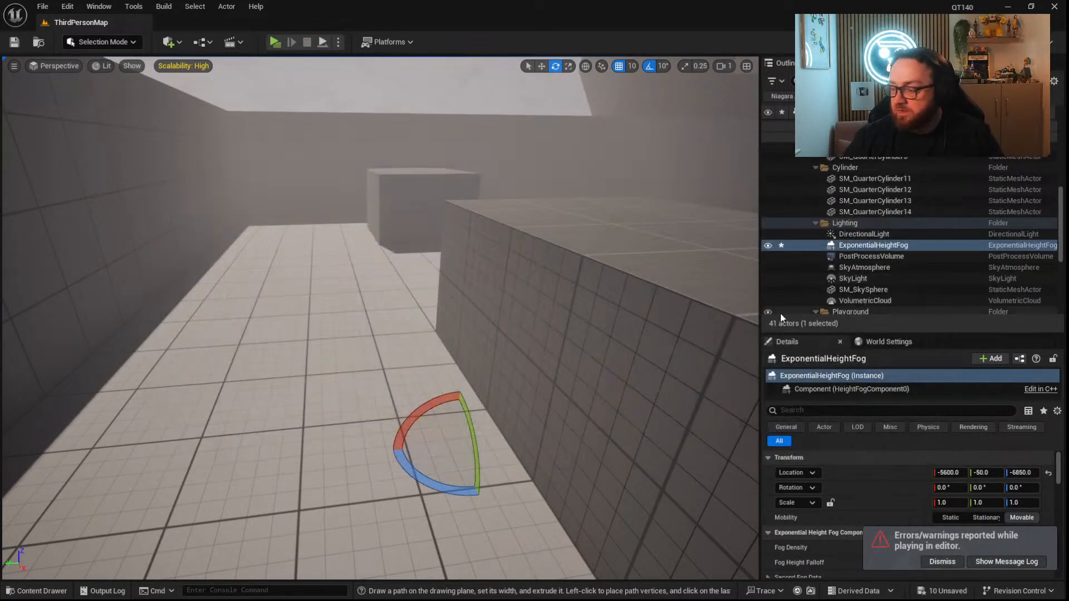